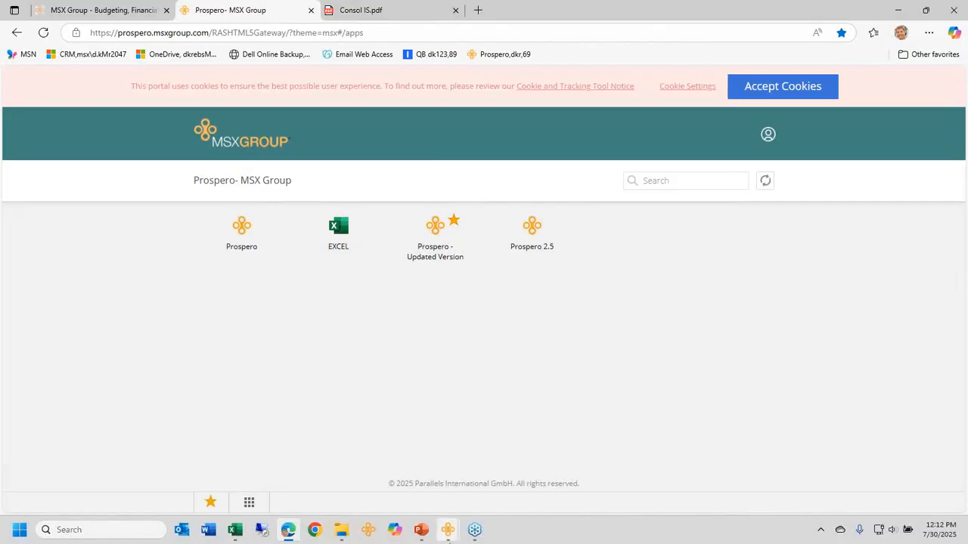
# Step: Switch to the Prospero Quick Launch window and launch the Favorable/Unfavorable Budgeted Income Statement report
pyautogui.moveTo(448, 529)
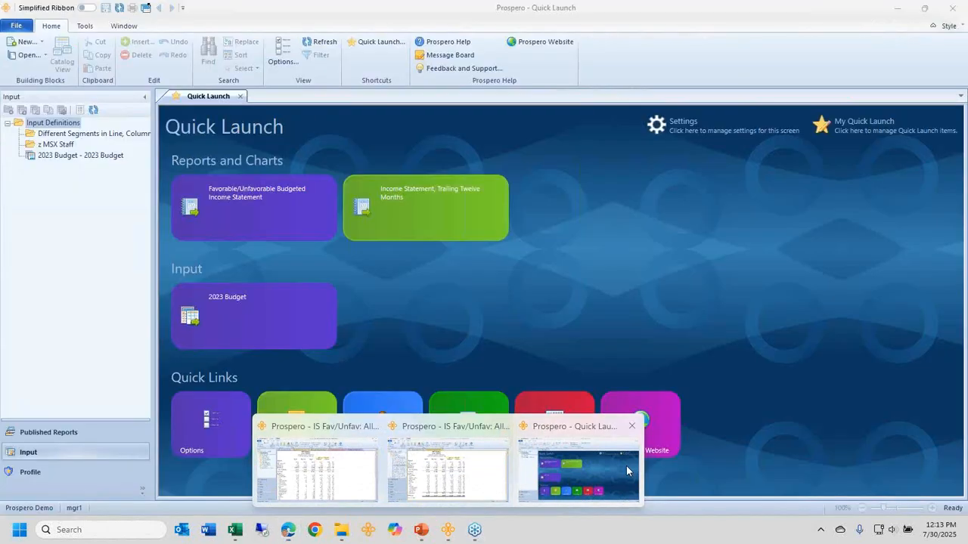
pyautogui.click(626, 466)
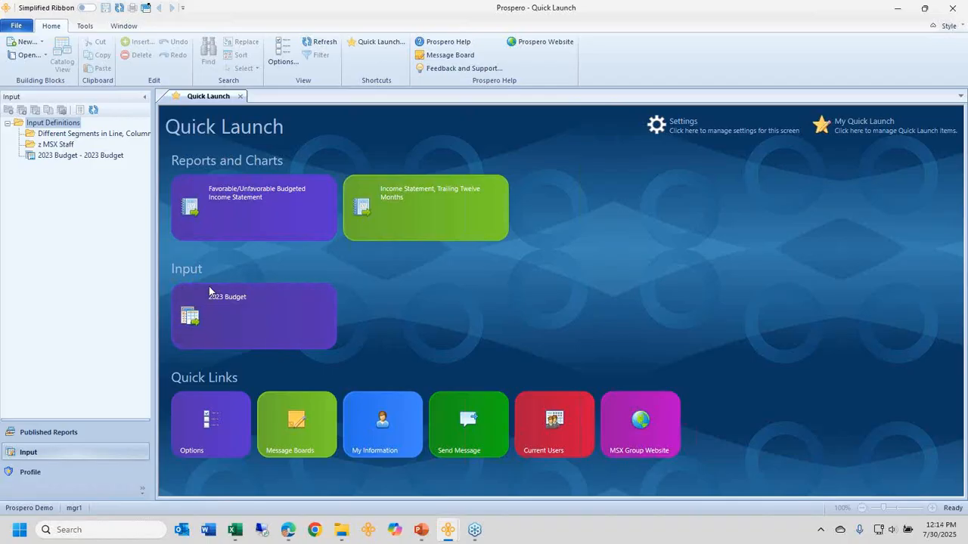
pyautogui.click(258, 216)
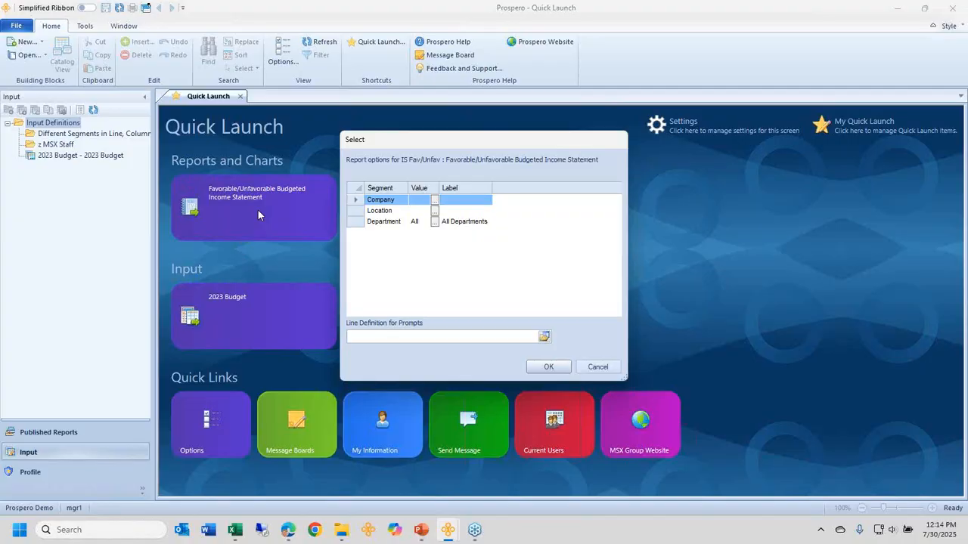
# Step: Set the report's Company segment to 1, Prospero US, keeping the segment list visible beside the value choices
pyautogui.click(355, 211)
pyautogui.click(354, 222)
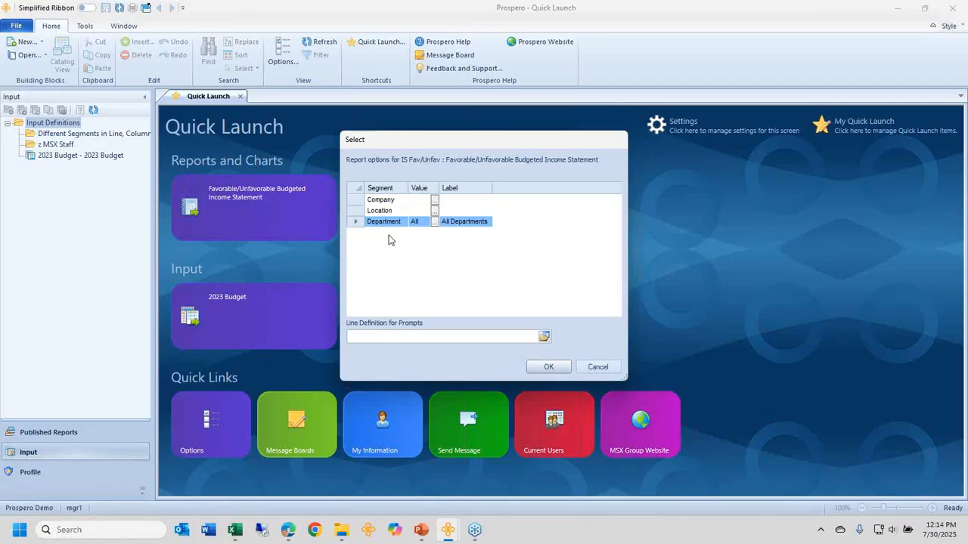
pyautogui.click(362, 200)
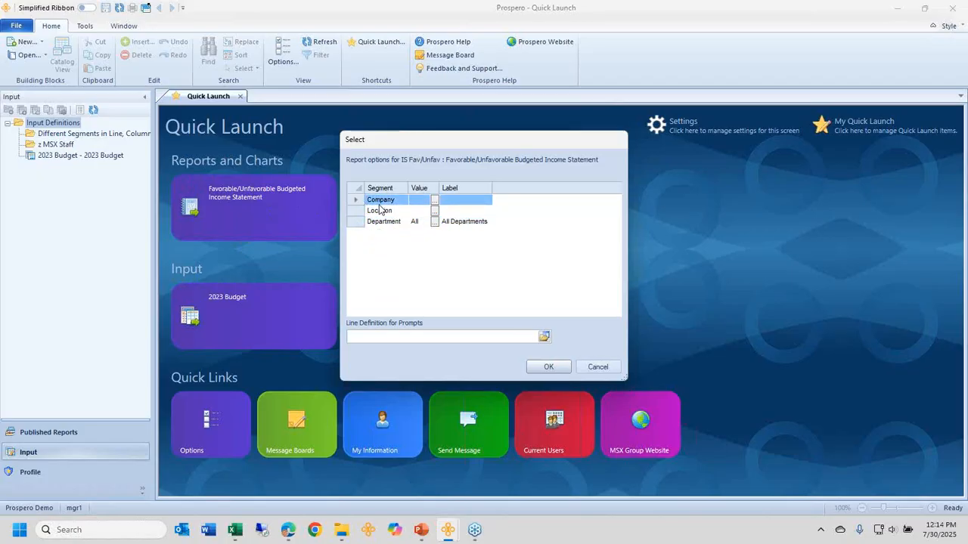
pyautogui.click(434, 202)
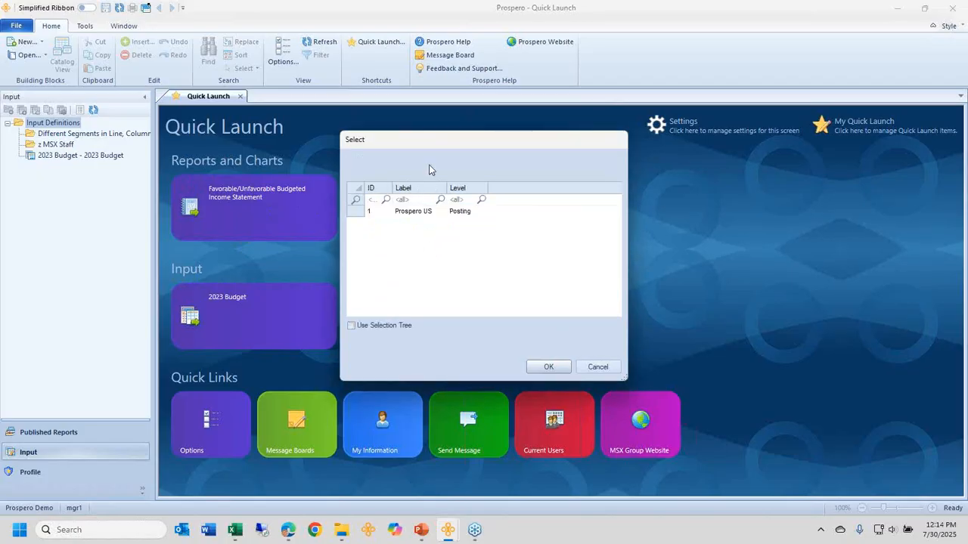
pyautogui.moveTo(434, 146); pyautogui.dragTo(568, 239)
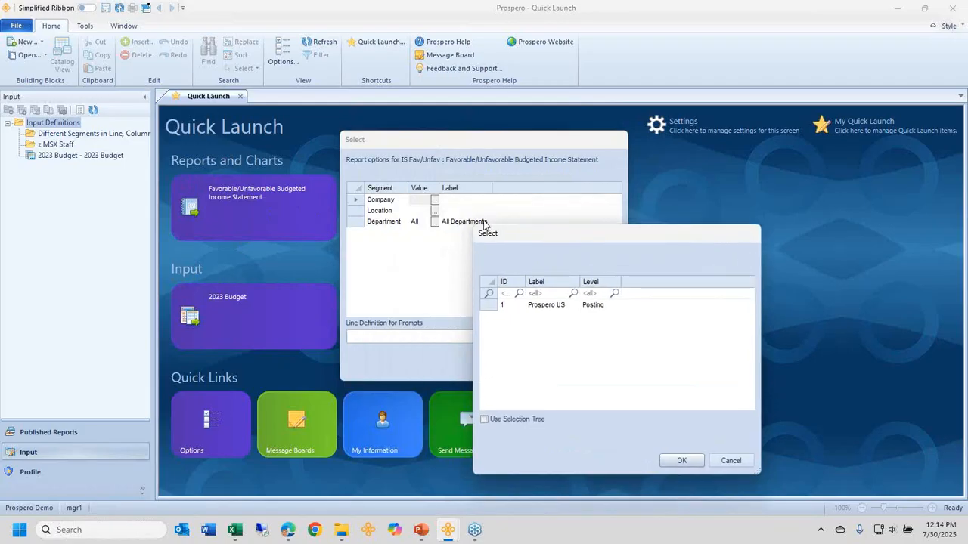
pyautogui.click(493, 304)
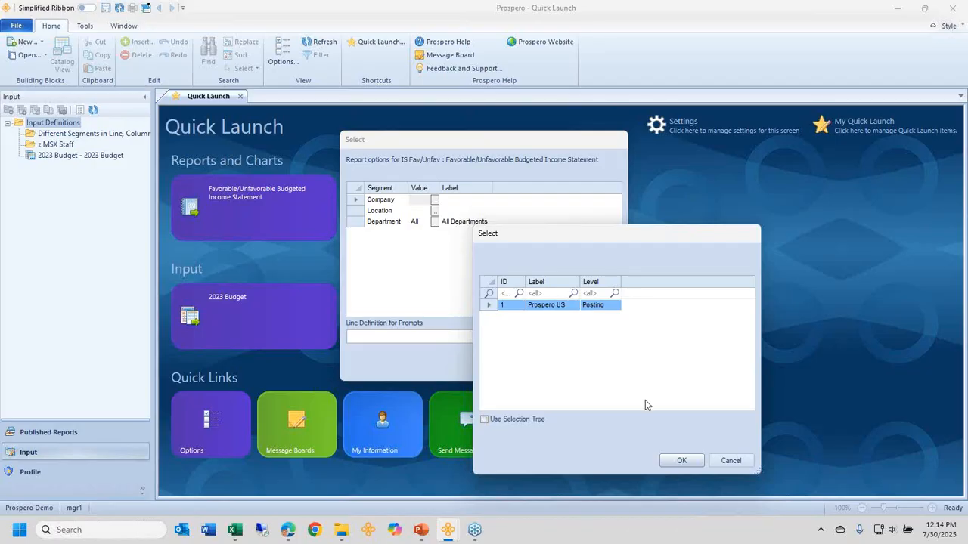
pyautogui.click(681, 462)
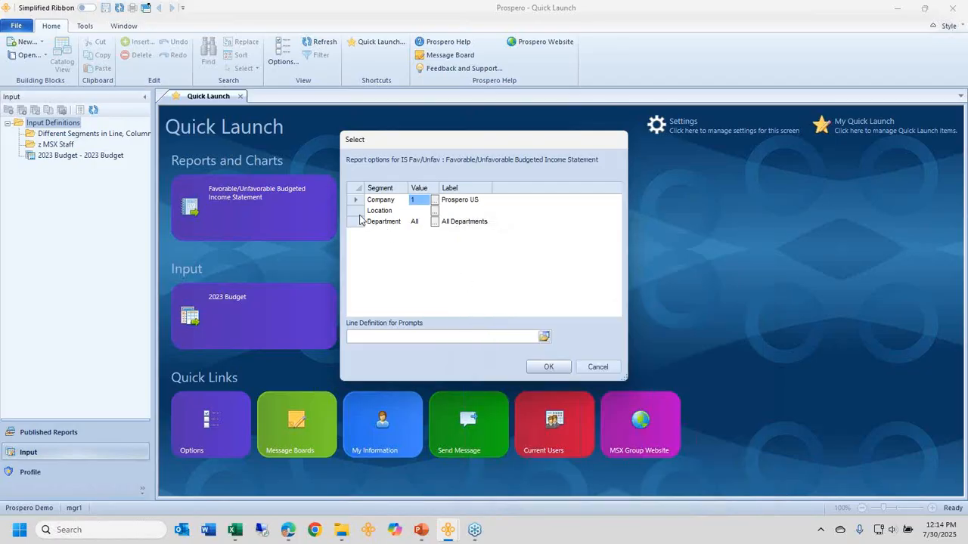
# Step: Set the report's Location segment to 41000, Denver Services
pyautogui.click(359, 212)
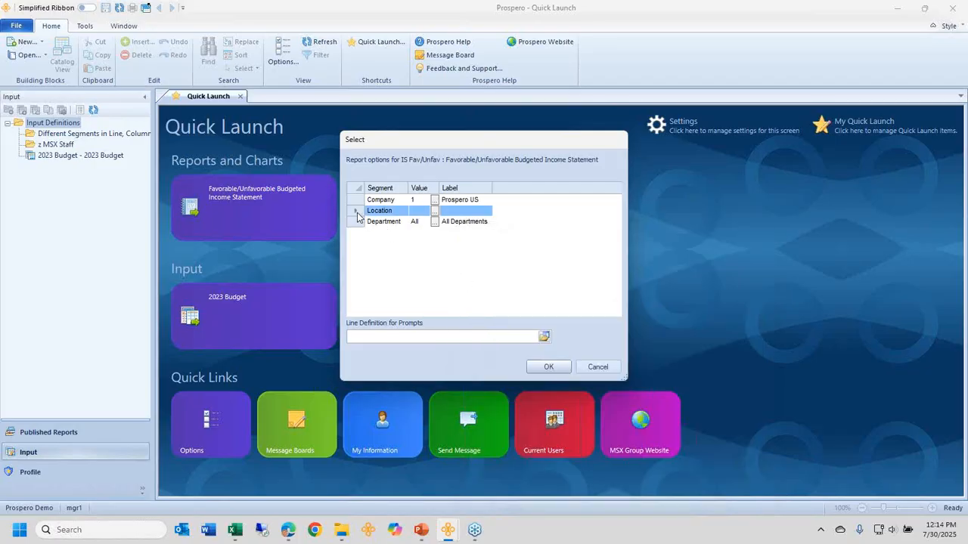
pyautogui.click(436, 212)
pyautogui.moveTo(459, 153); pyautogui.dragTo(649, 238)
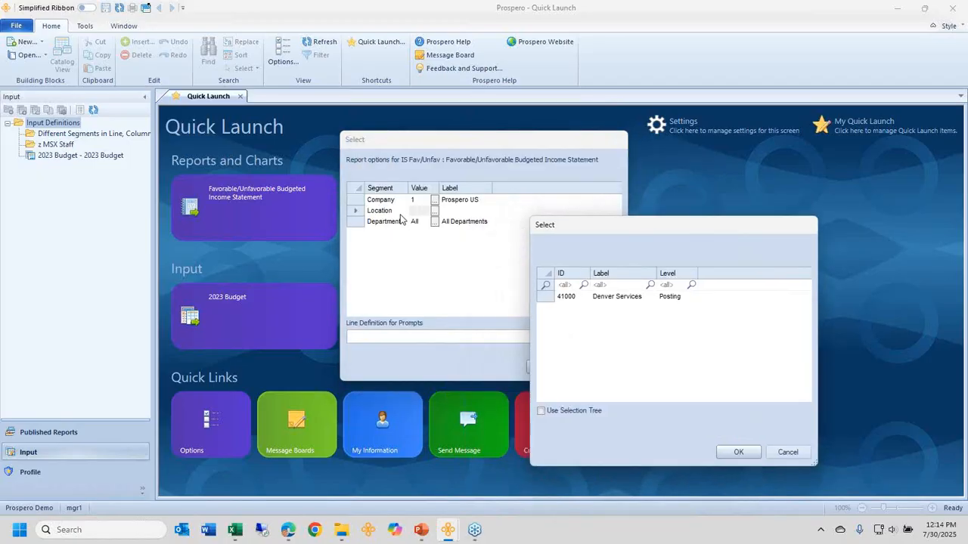
pyautogui.click(566, 298)
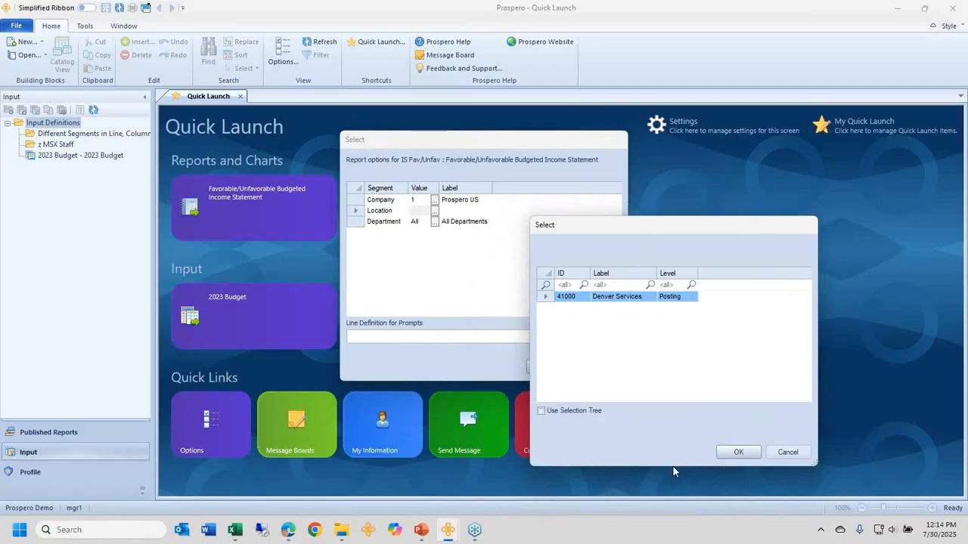
pyautogui.click(734, 451)
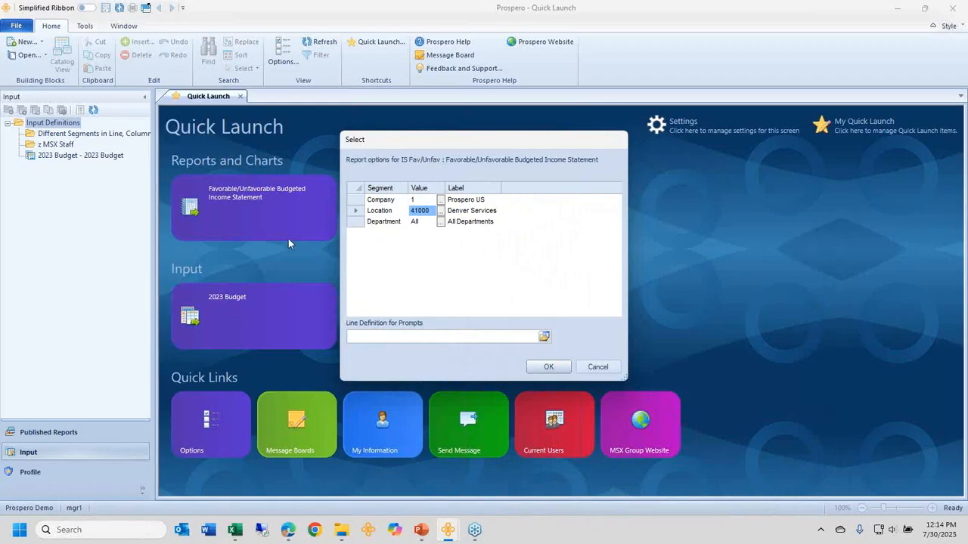
# Step: Show the Department segment's choices as a selection tree and expand All Departments
pyautogui.click(416, 222)
pyautogui.click(441, 222)
pyautogui.moveTo(484, 145); pyautogui.dragTo(635, 209)
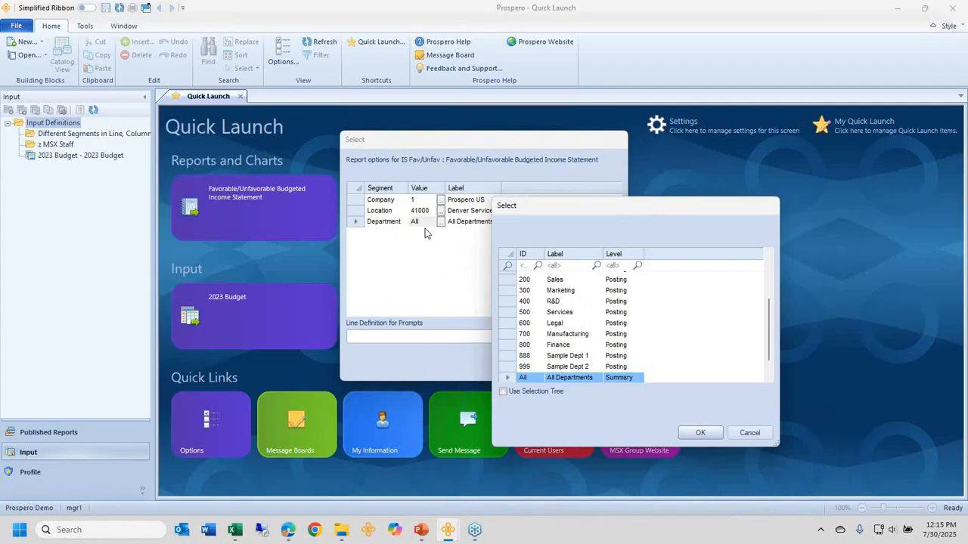
pyautogui.click(508, 392)
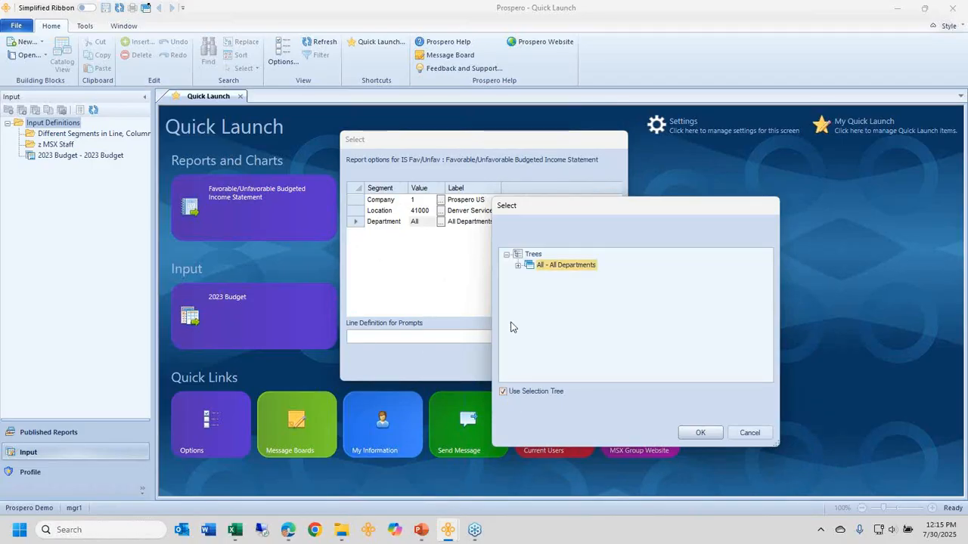
pyautogui.click(517, 264)
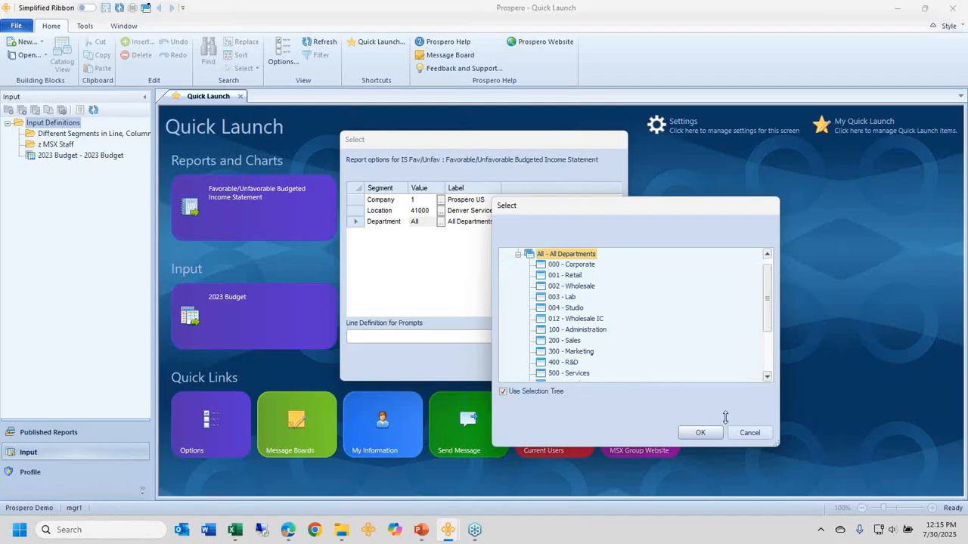
pyautogui.moveTo(771, 448); pyautogui.dragTo(774, 468)
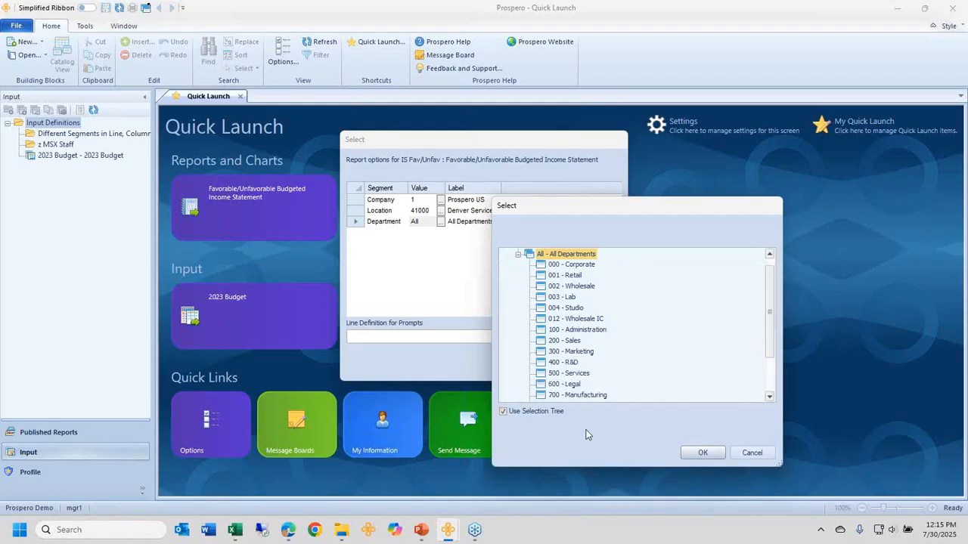
pyautogui.click(503, 412)
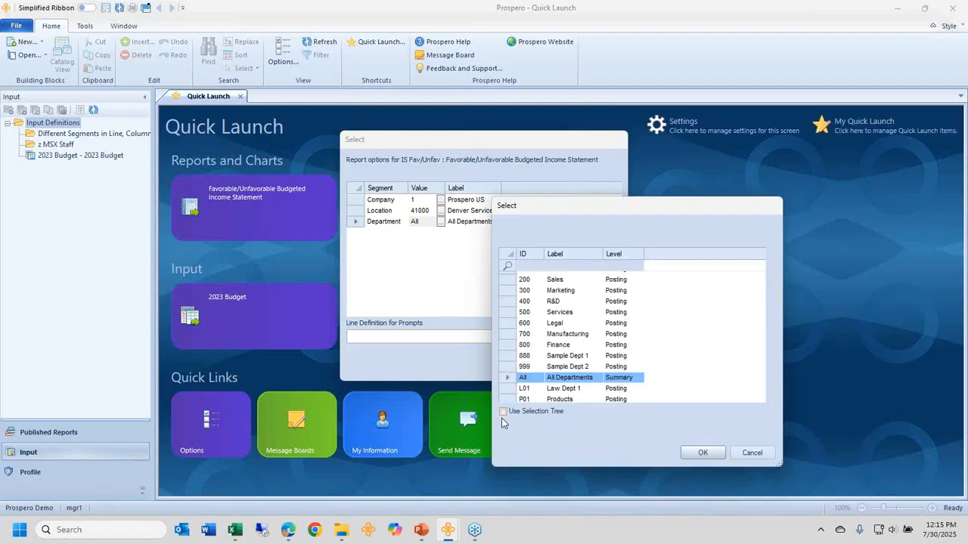
pyautogui.click(503, 413)
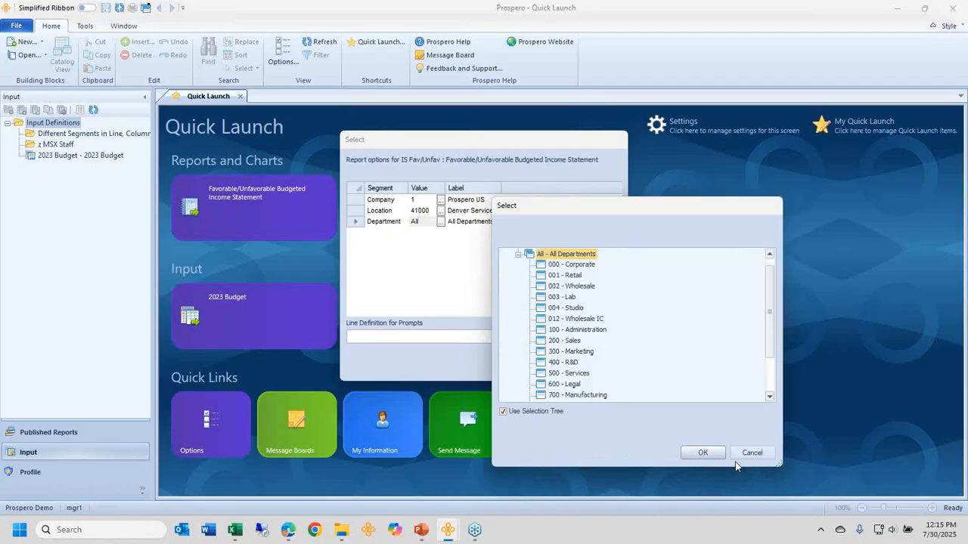
# Step: Enlarge the department selection window, accept All Departments as the Department value, and run the income statement
pyautogui.moveTo(736, 461); pyautogui.dragTo(797, 515)
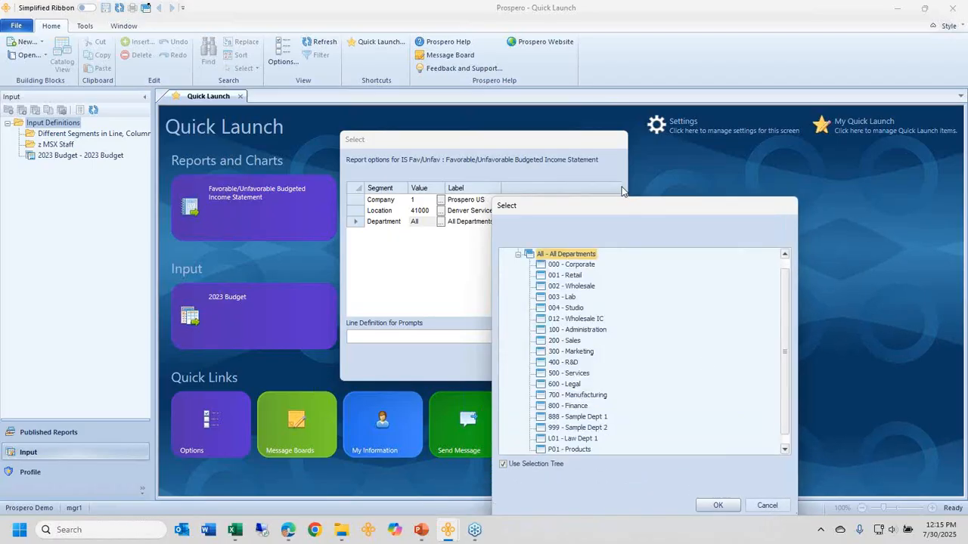
pyautogui.moveTo(627, 212); pyautogui.dragTo(629, 179)
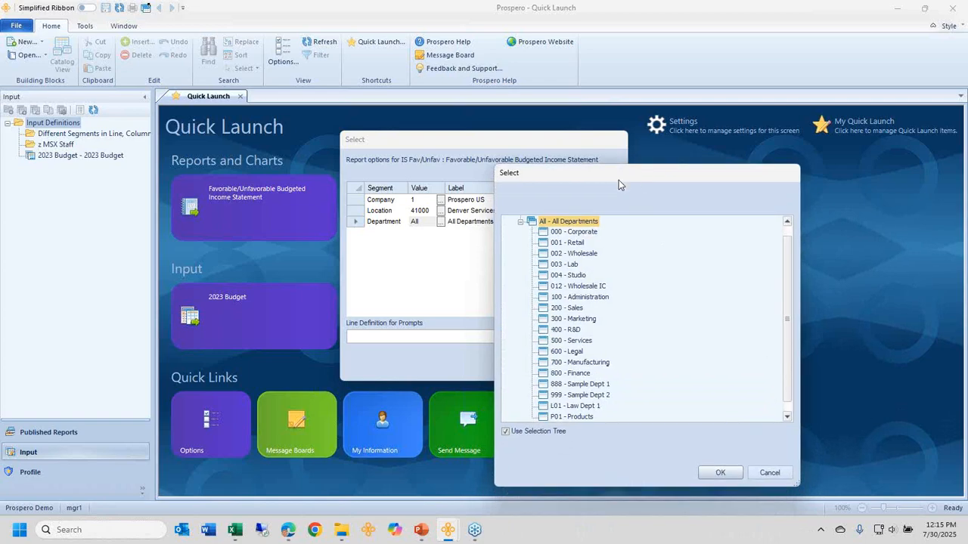
pyautogui.scroll(1, 532, 239)
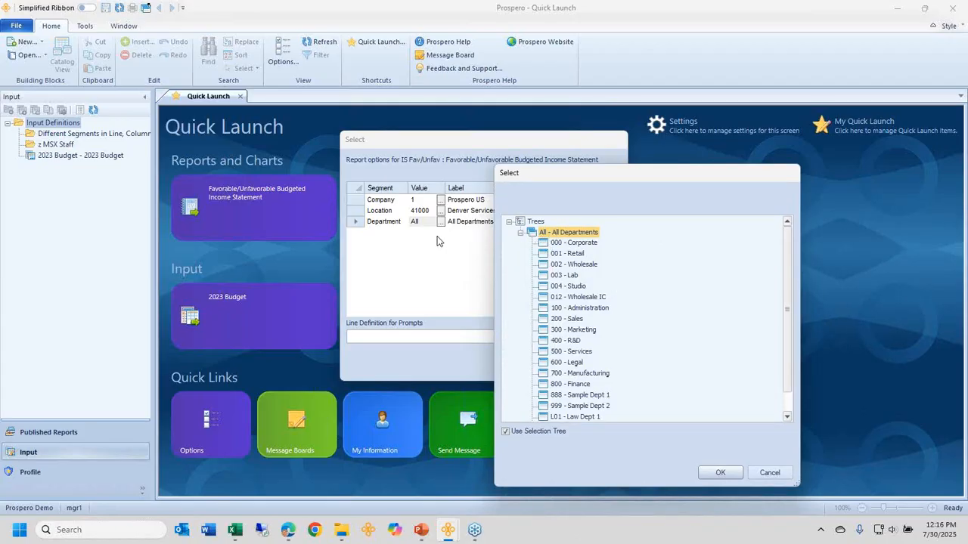
pyautogui.click(719, 473)
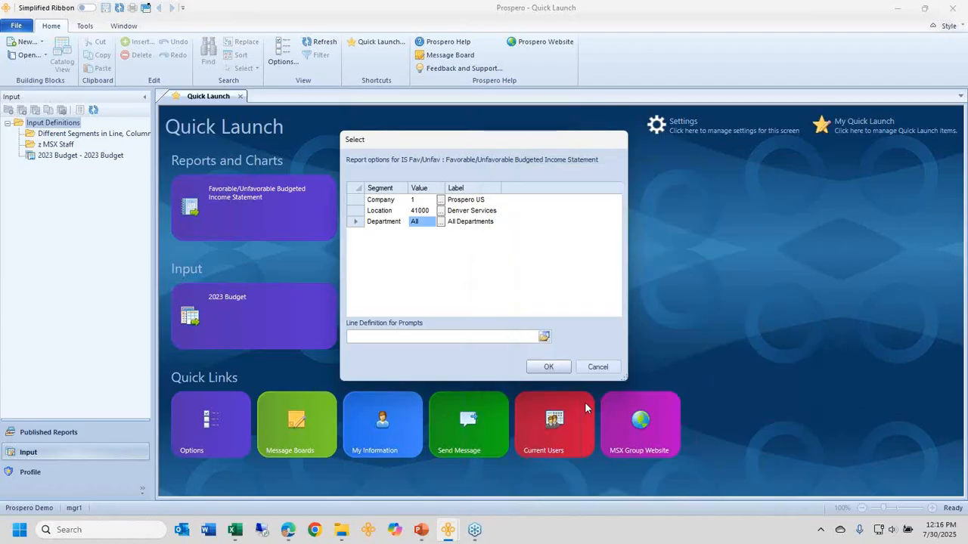
pyautogui.click(549, 367)
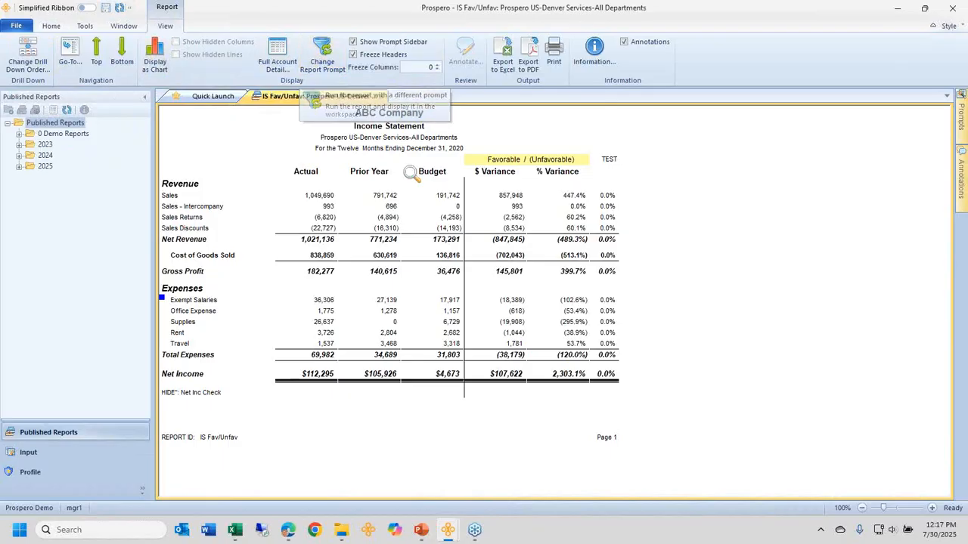
# Step: Examine the Actual, Prior Year, Budget and $ Variance amounts in the income statement's revenue and expense lines
pyautogui.click(446, 195)
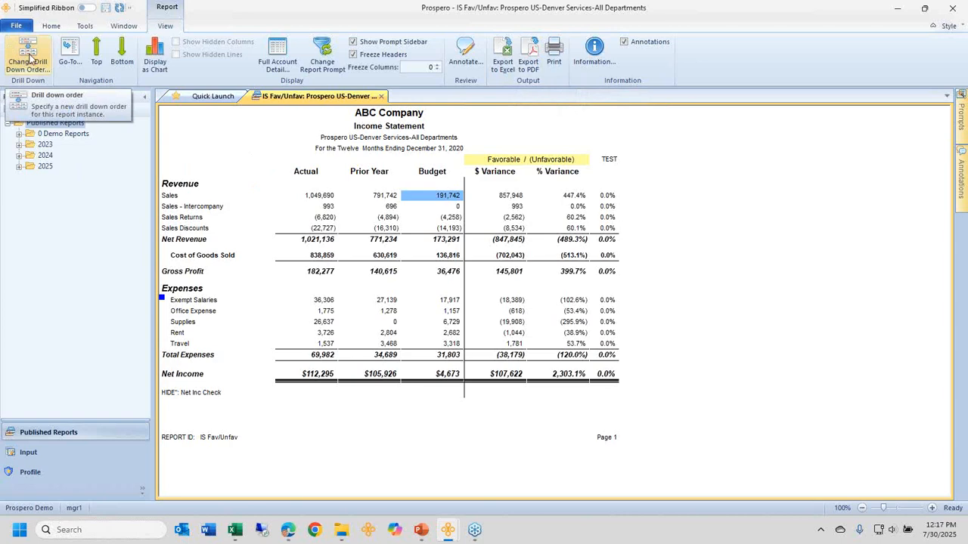
pyautogui.click(317, 195)
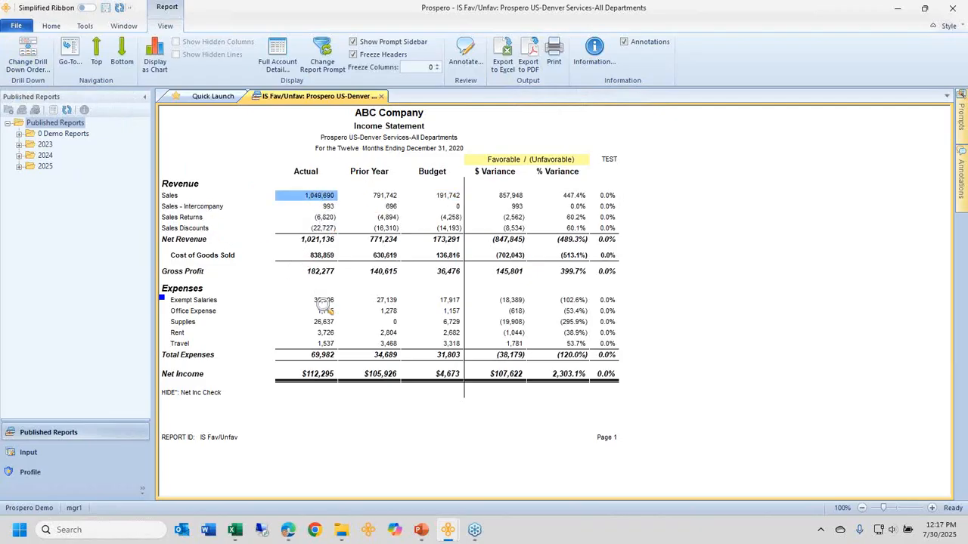
pyautogui.click(325, 301)
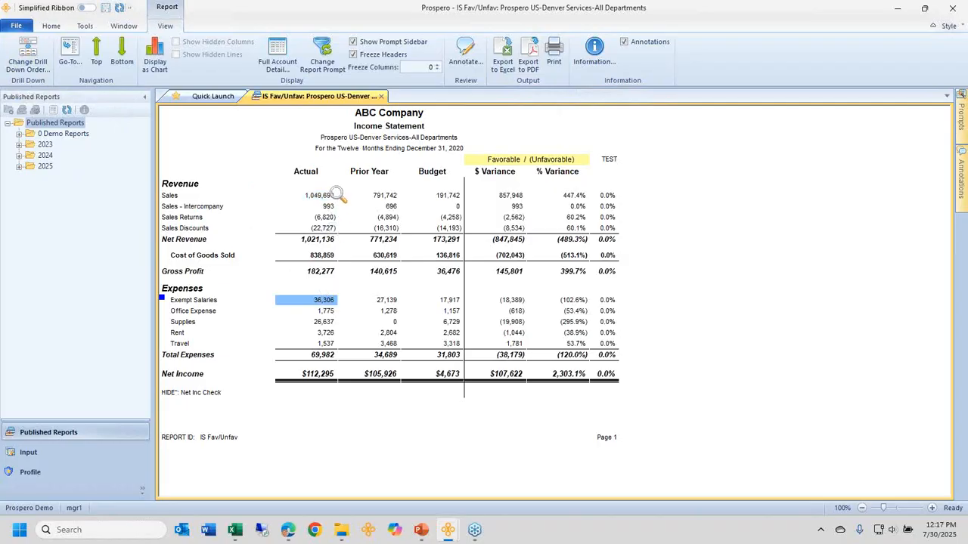
pyautogui.moveTo(335, 192); pyautogui.dragTo(325, 244)
pyautogui.moveTo(374, 196); pyautogui.dragTo(367, 259)
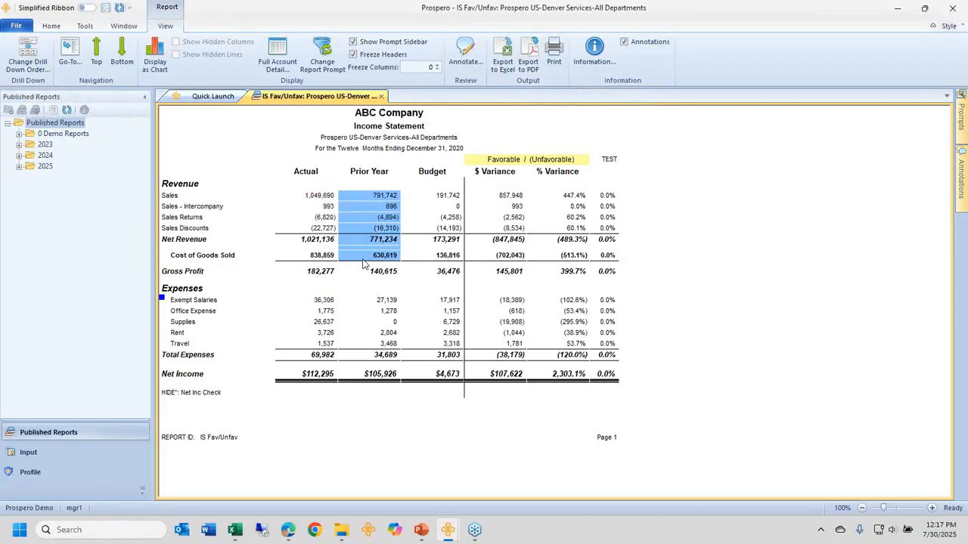
pyautogui.moveTo(455, 198); pyautogui.dragTo(445, 272)
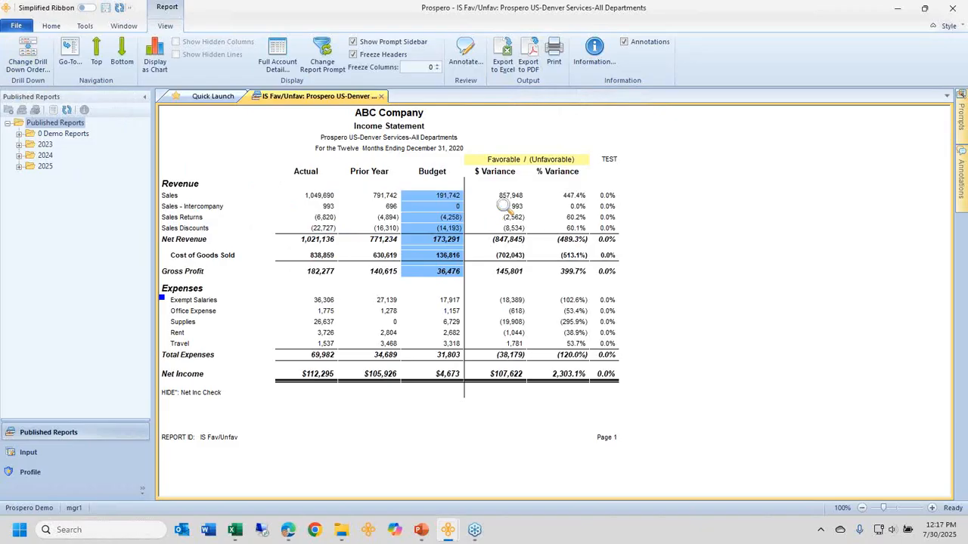
pyautogui.moveTo(512, 206); pyautogui.dragTo(520, 257)
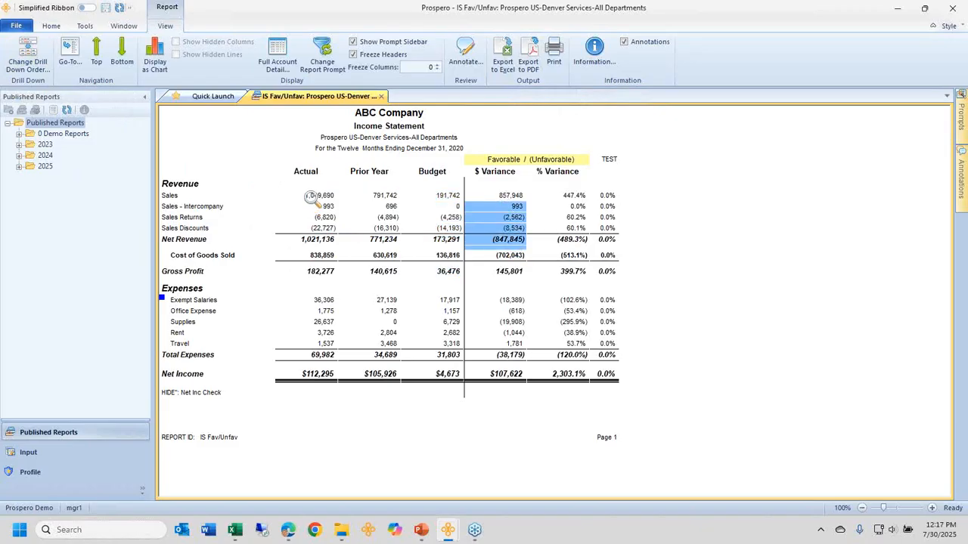
pyautogui.moveTo(313, 196); pyautogui.dragTo(337, 201)
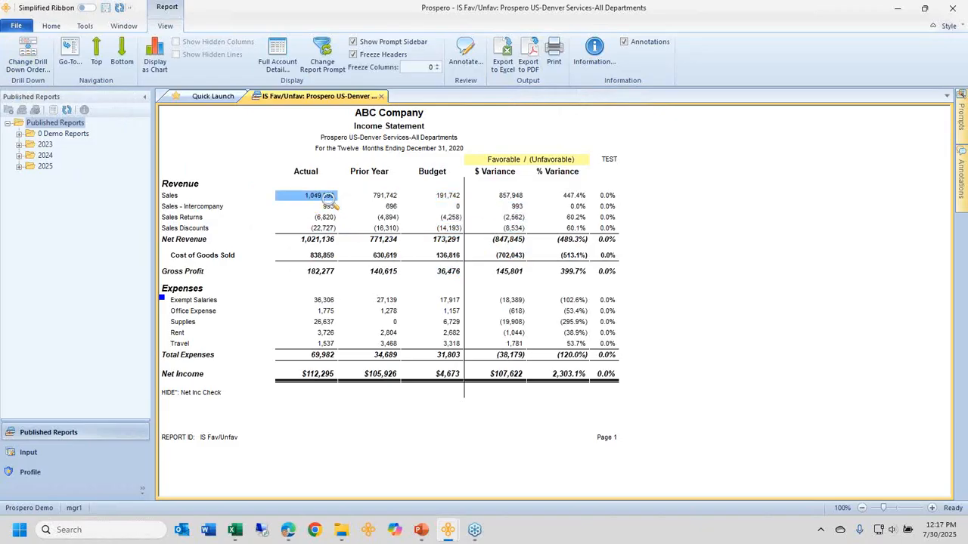
# Step: Drill down into the Actual amount for Sales and compare the original income statement with the department breakdown
pyautogui.doubleClick(324, 196)
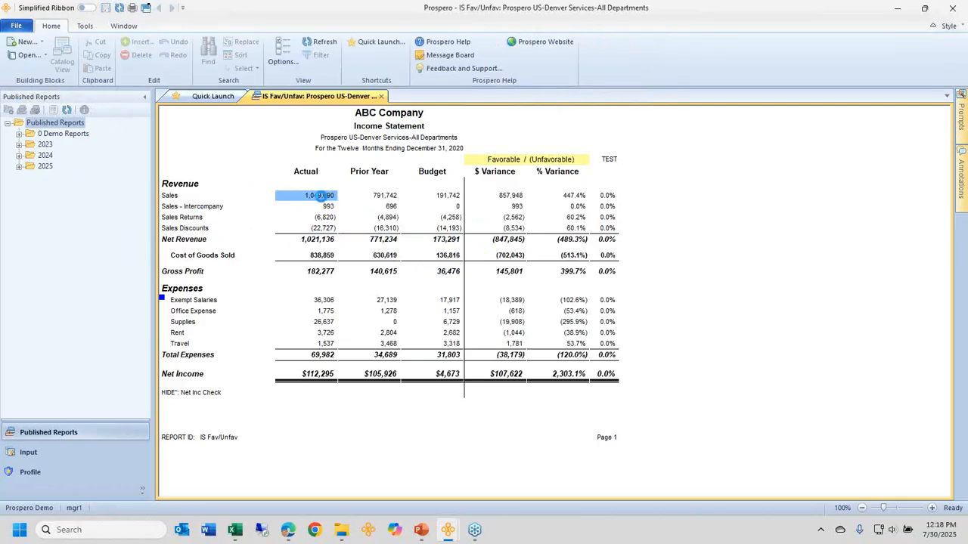
pyautogui.click(321, 98)
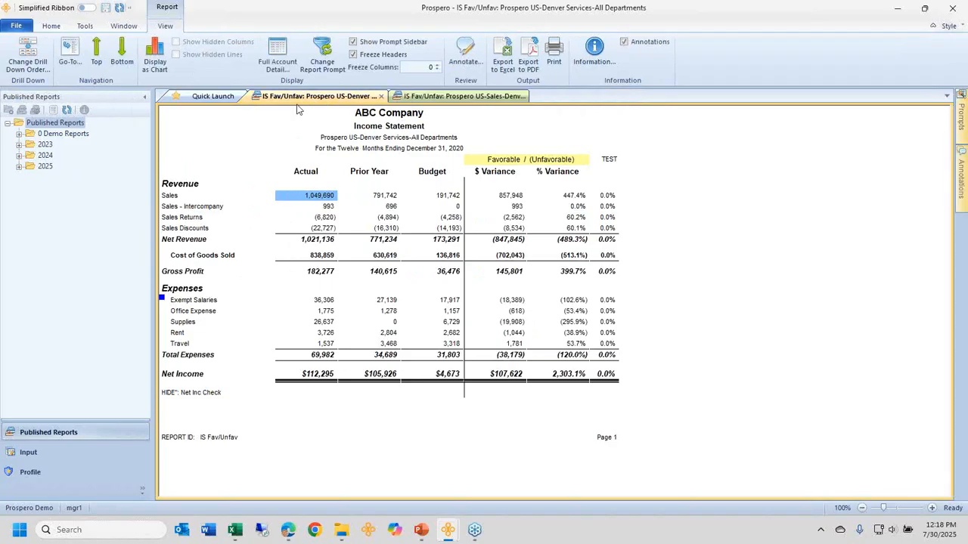
pyautogui.click(413, 99)
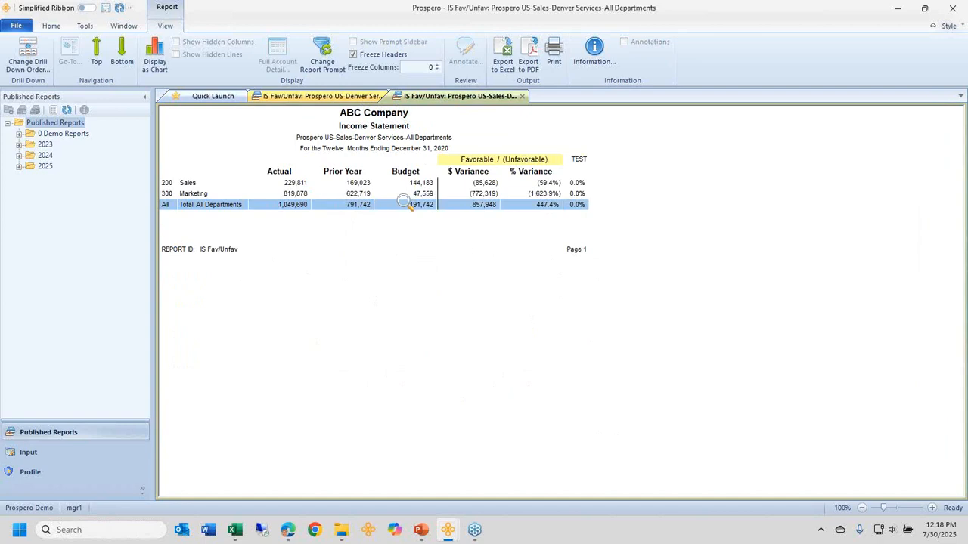
# Step: Place the department breakdown beside the income statement in a new vertical tab group, and return it to the original group
pyautogui.rightClick(444, 99)
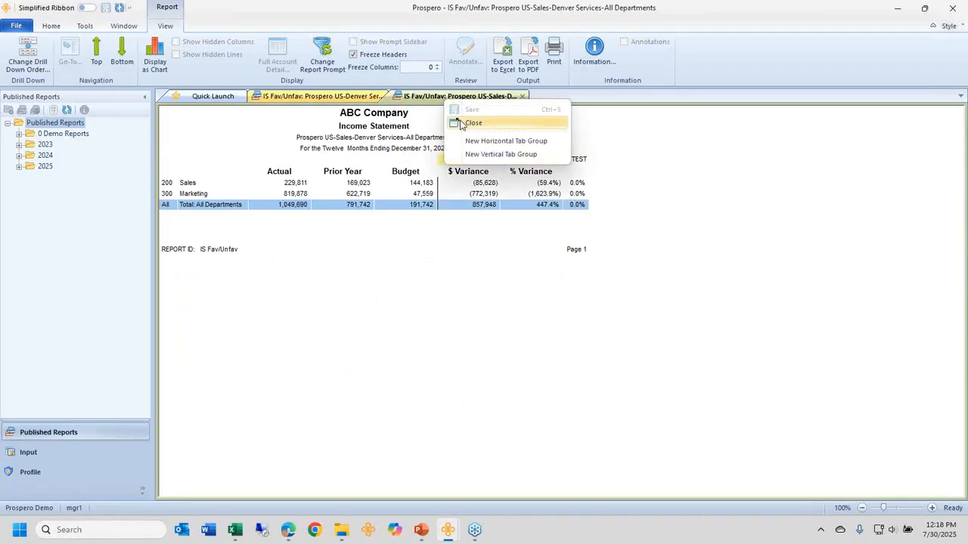
pyautogui.click(484, 155)
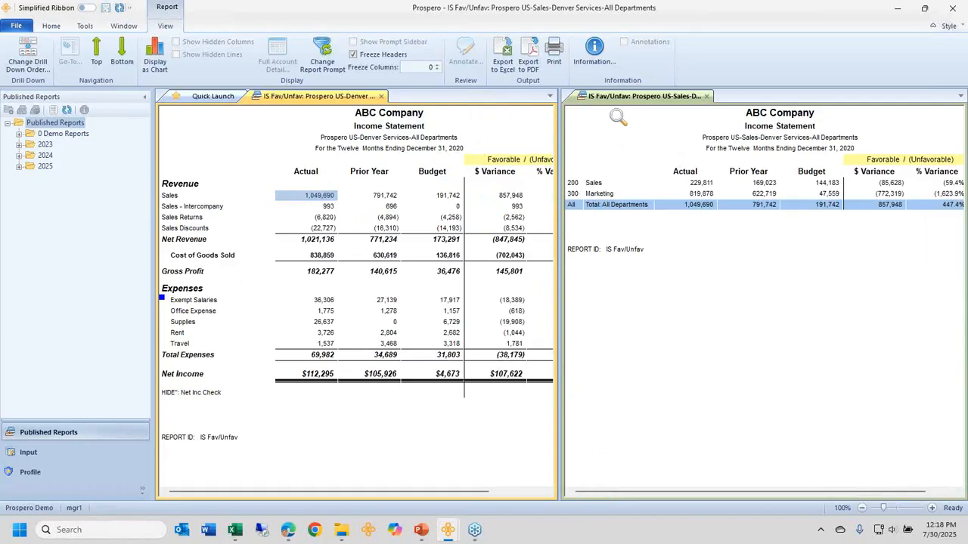
pyautogui.rightClick(621, 100)
pyautogui.click(639, 143)
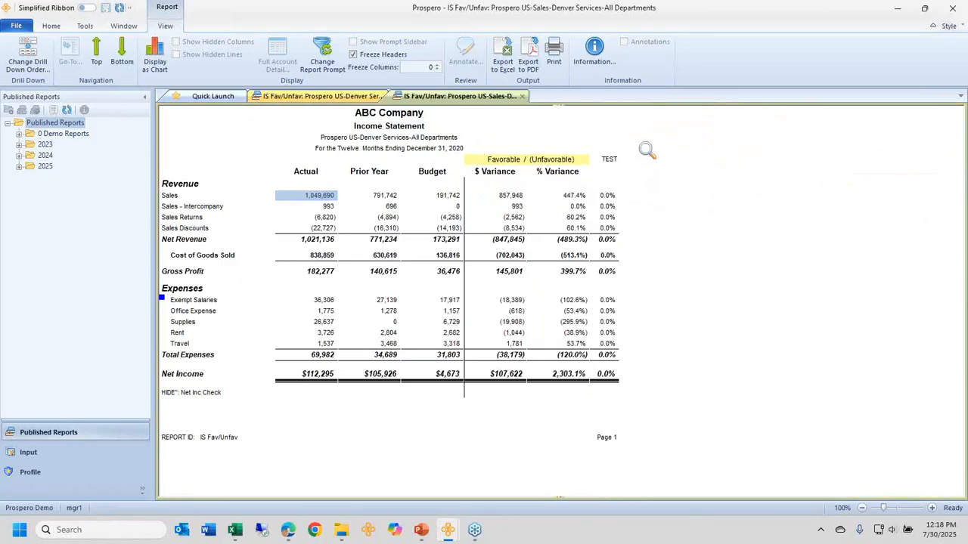
# Step: Compare the income statement with the department breakdown, examining the Actual, Budget and $ Variance amounts for Sales and Marketing
pyautogui.click(295, 100)
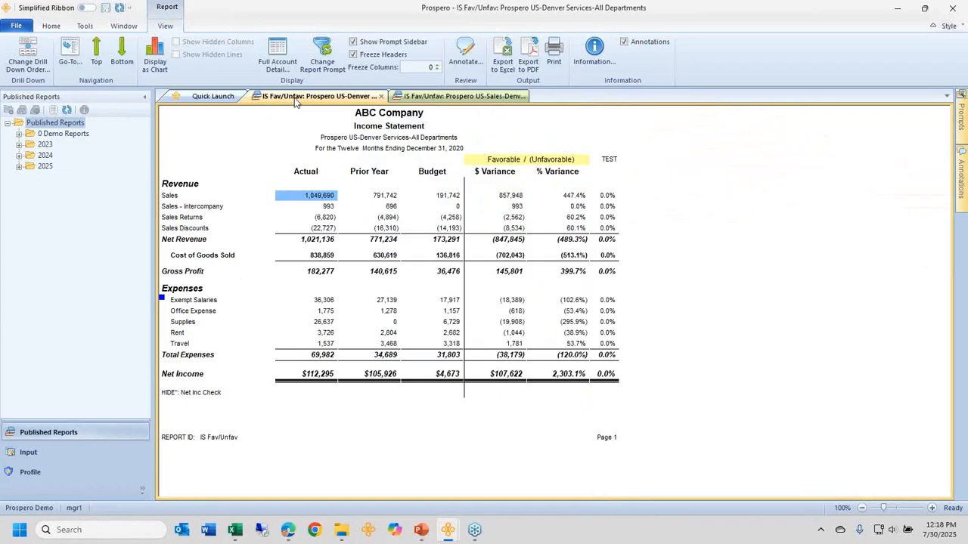
pyautogui.click(447, 97)
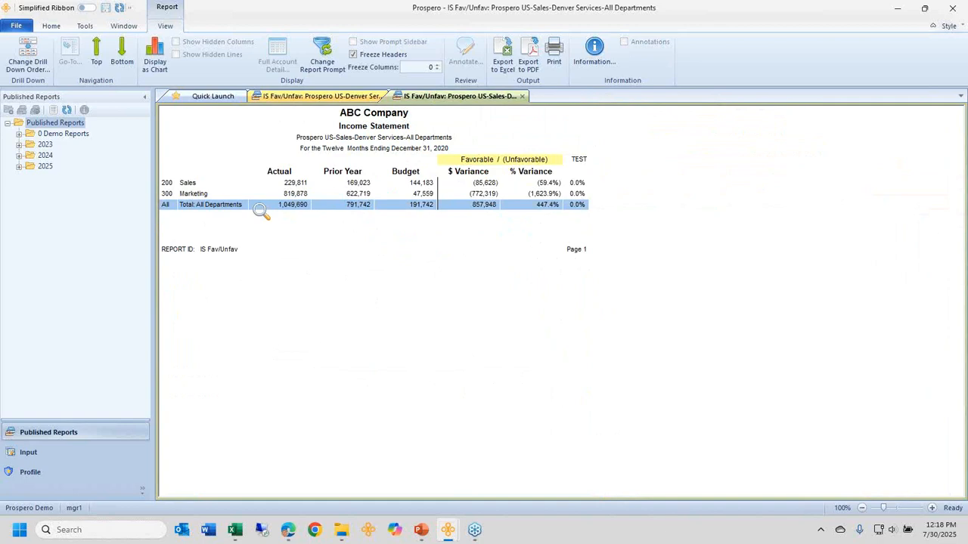
pyautogui.click(339, 140)
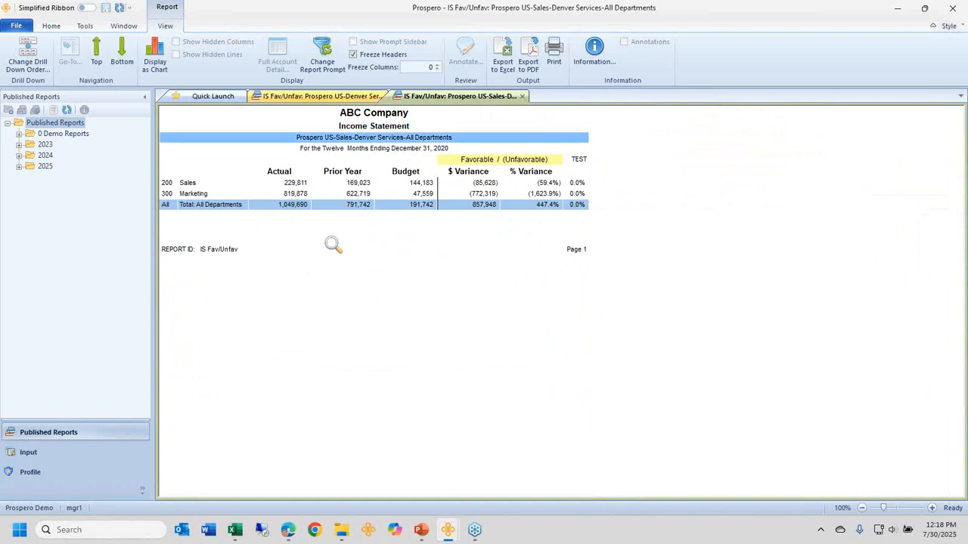
pyautogui.click(297, 193)
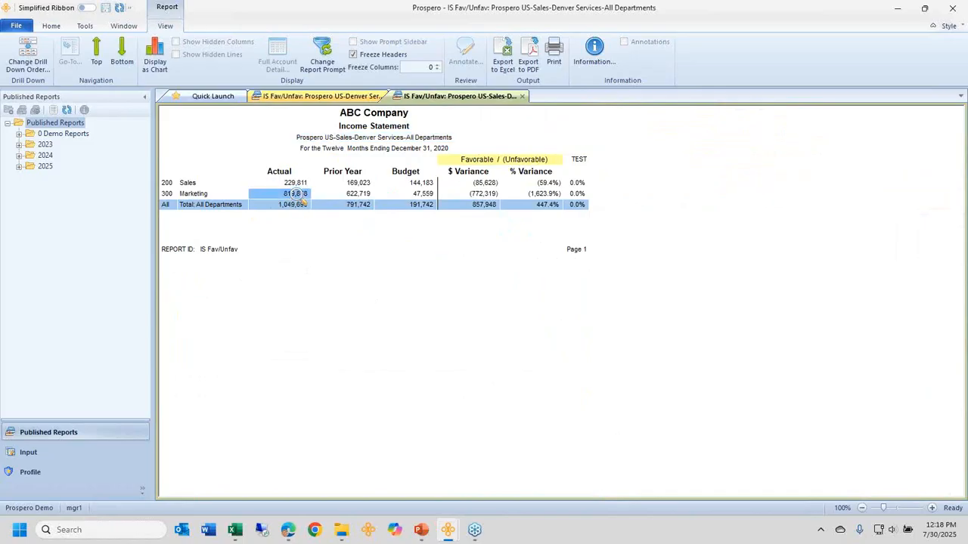
pyautogui.moveTo(295, 183); pyautogui.dragTo(334, 205)
pyautogui.moveTo(412, 173); pyautogui.dragTo(426, 206)
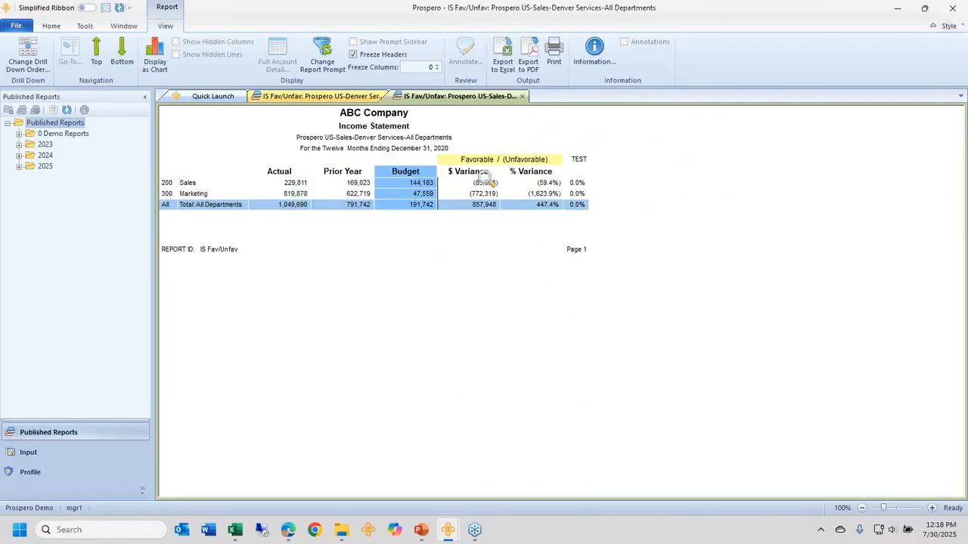
pyautogui.moveTo(472, 172); pyautogui.dragTo(484, 210)
pyautogui.click(294, 183)
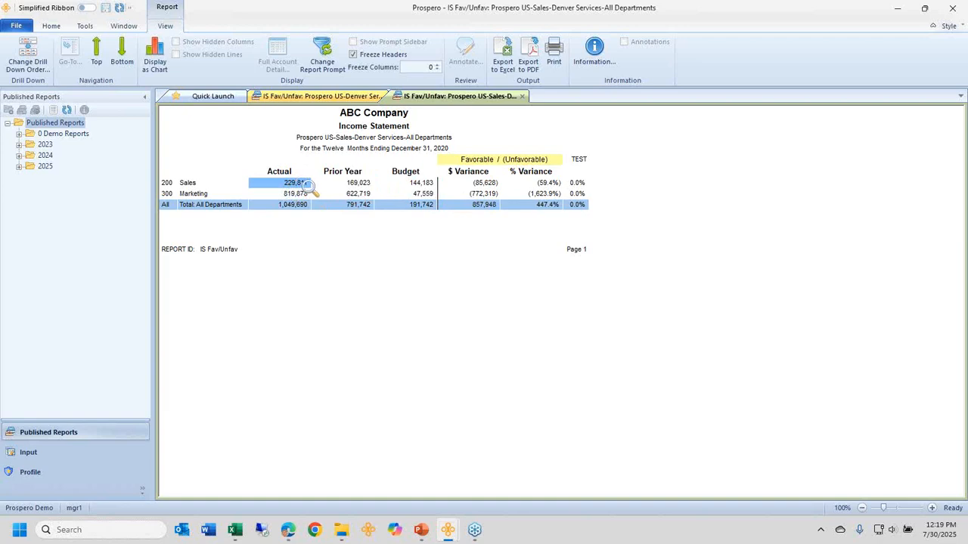
pyautogui.click(318, 101)
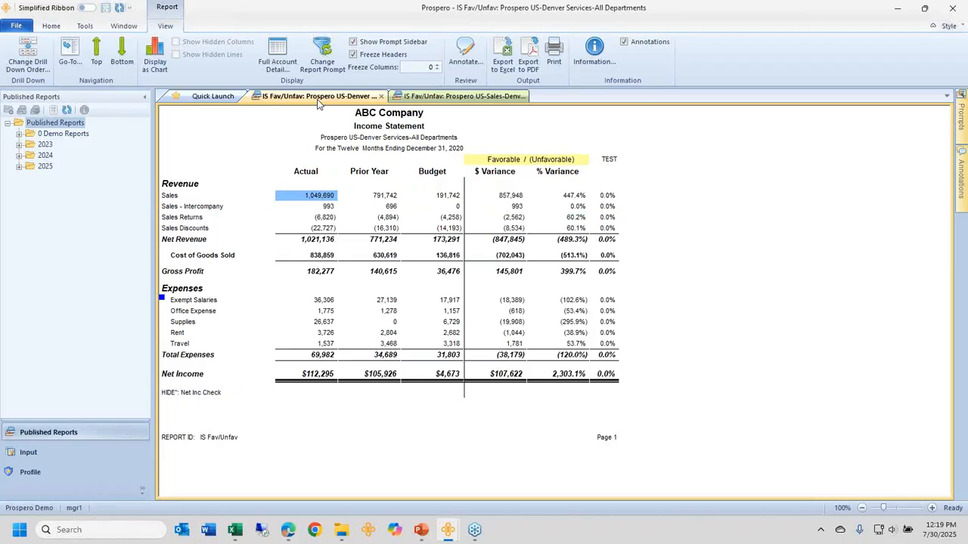
pyautogui.click(424, 96)
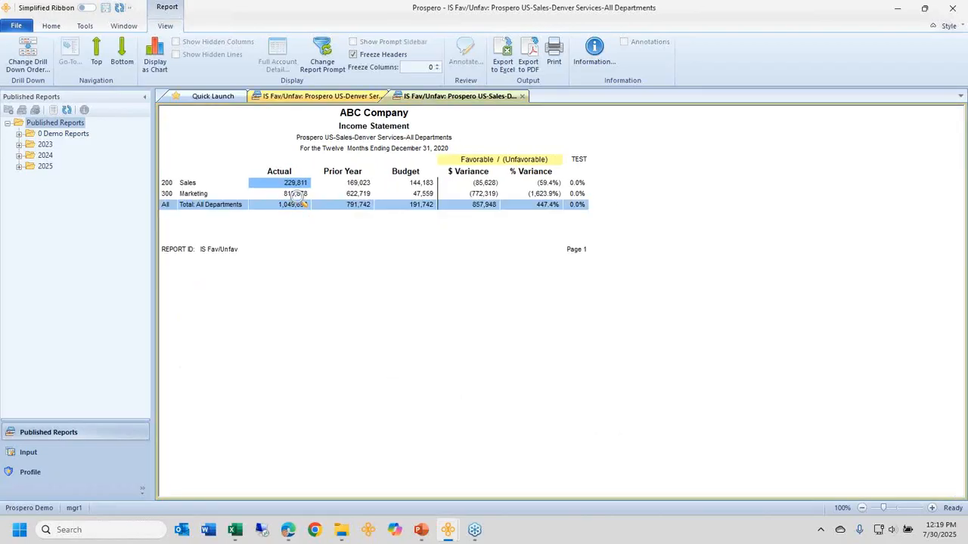
# Step: Drill down into department 200 Sales' Actual amount, examine the journal entries' Actual and Vendor/Customer columns, and close both drill-down reports
pyautogui.doubleClick(291, 183)
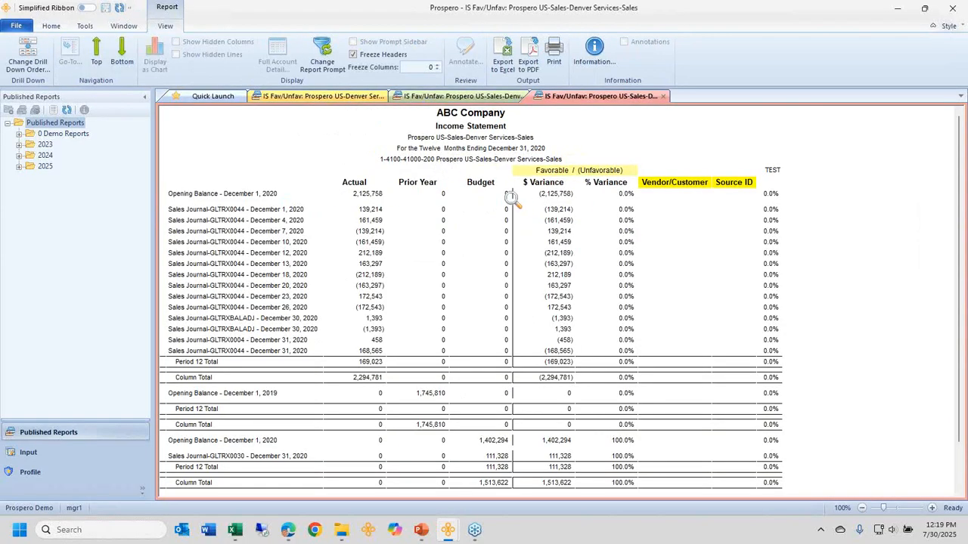
pyautogui.moveTo(561, 211); pyautogui.dragTo(549, 344)
pyautogui.moveTo(372, 221); pyautogui.dragTo(378, 340)
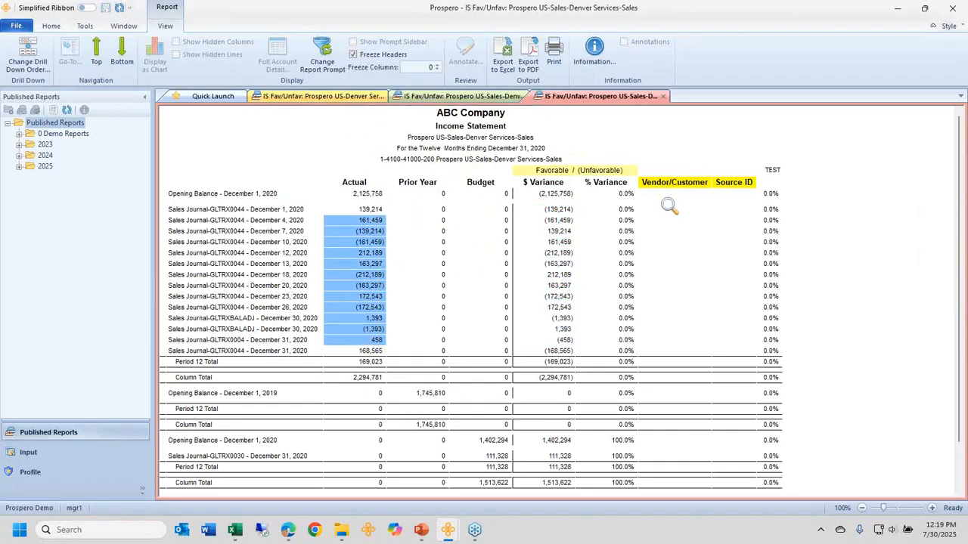
pyautogui.moveTo(667, 207); pyautogui.dragTo(668, 322)
pyautogui.click(673, 287)
pyautogui.moveTo(671, 225); pyautogui.dragTo(669, 298)
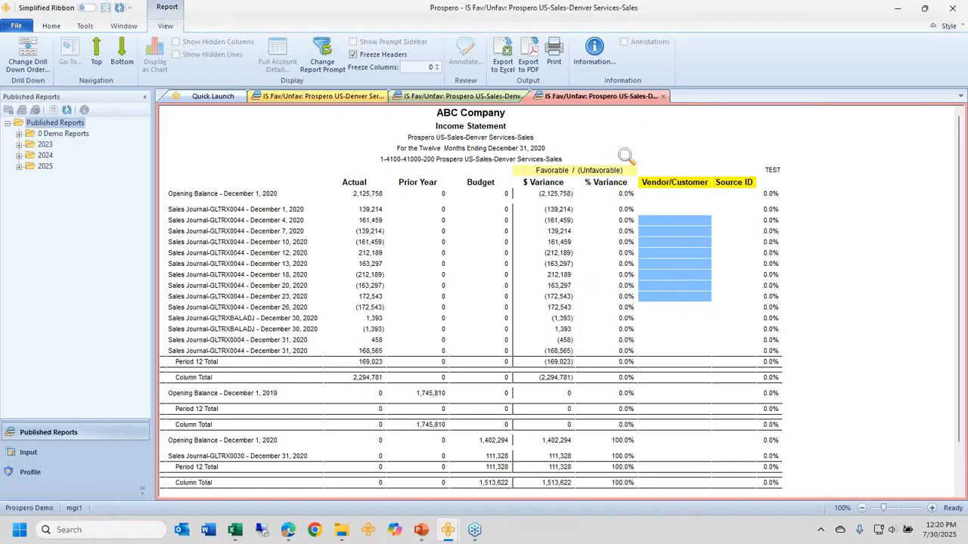
pyautogui.click(662, 102)
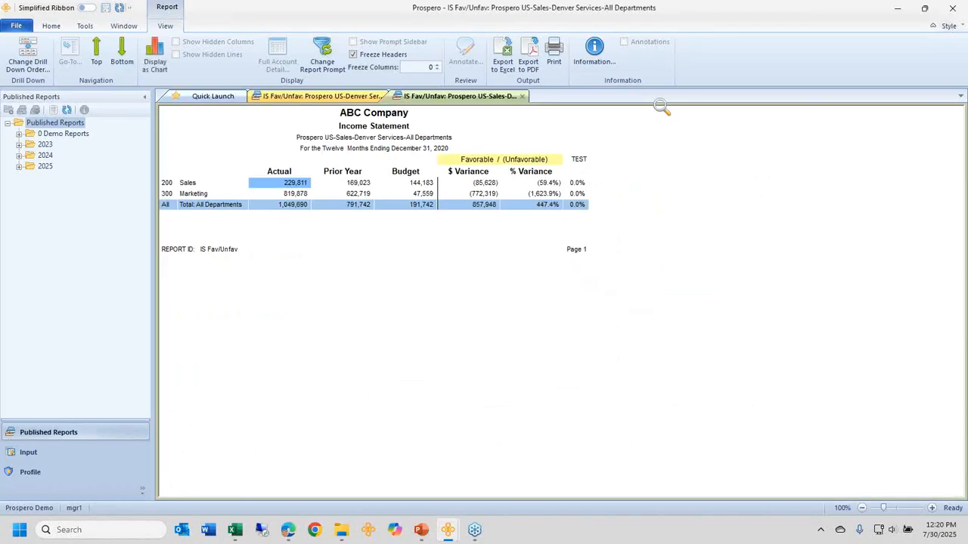
pyautogui.click(521, 96)
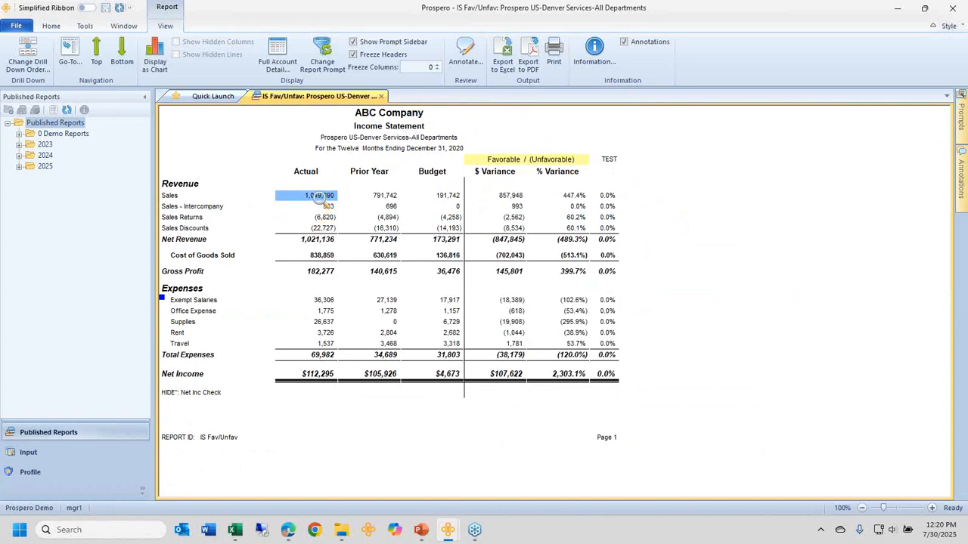
# Step: Drill down into the Prior Year amount for Sales and the Actual amount for Exempt Salaries, closing each department breakdown
pyautogui.doubleClick(365, 195)
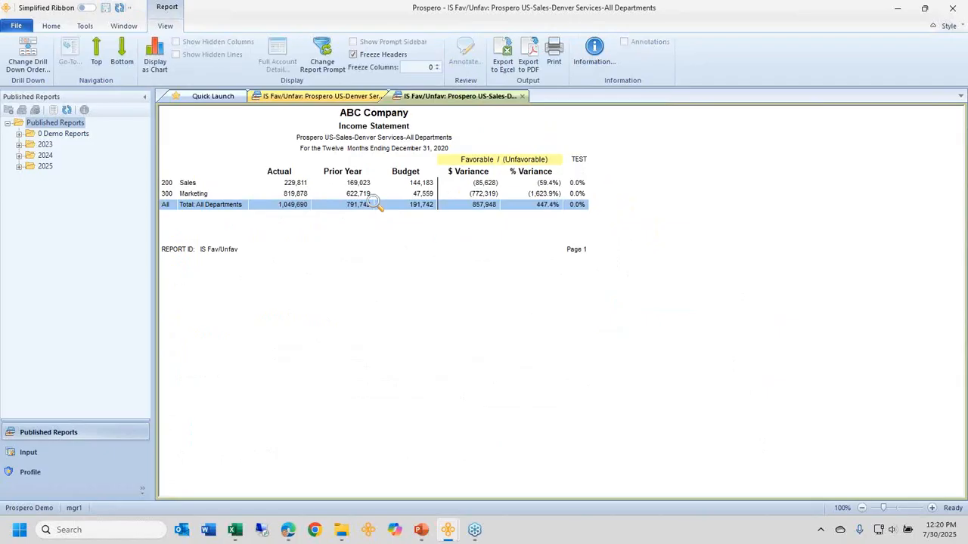
pyautogui.click(522, 96)
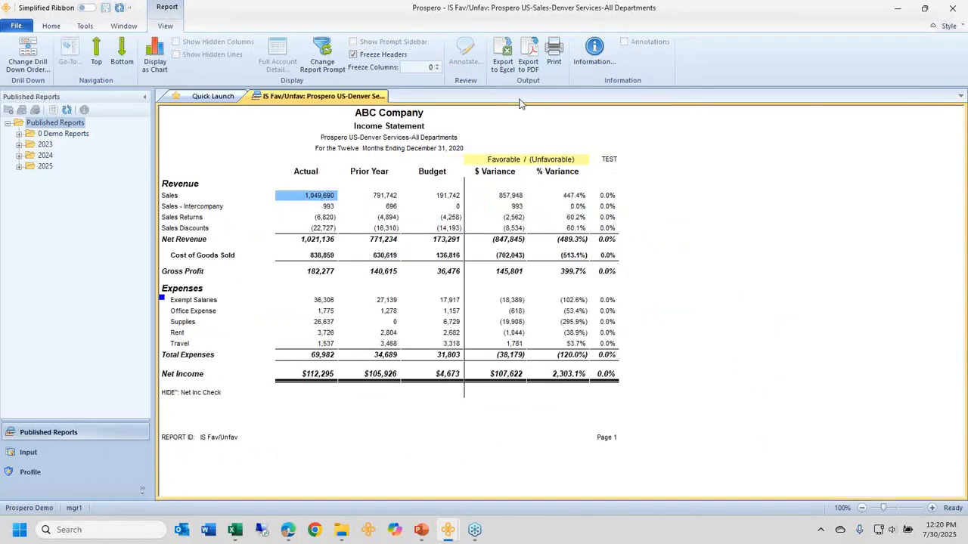
pyautogui.click(333, 300)
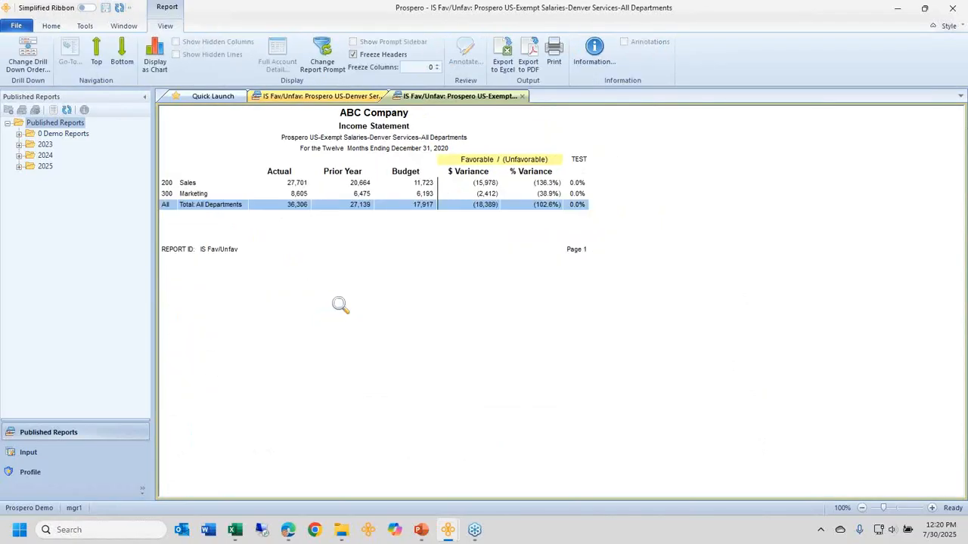
pyautogui.click(522, 96)
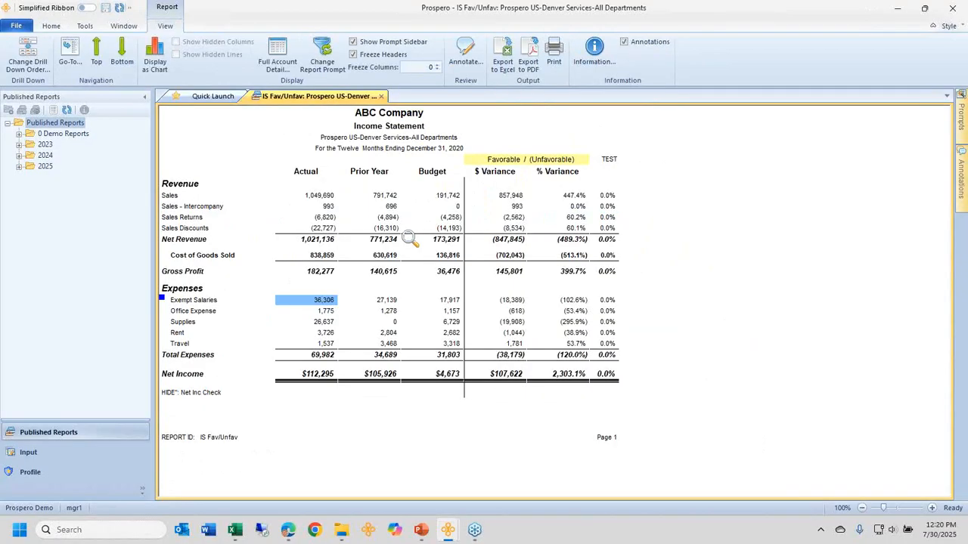
# Step: Open the full account detail of the income statement and look over its revenue, expense and net income accounts
pyautogui.click(279, 59)
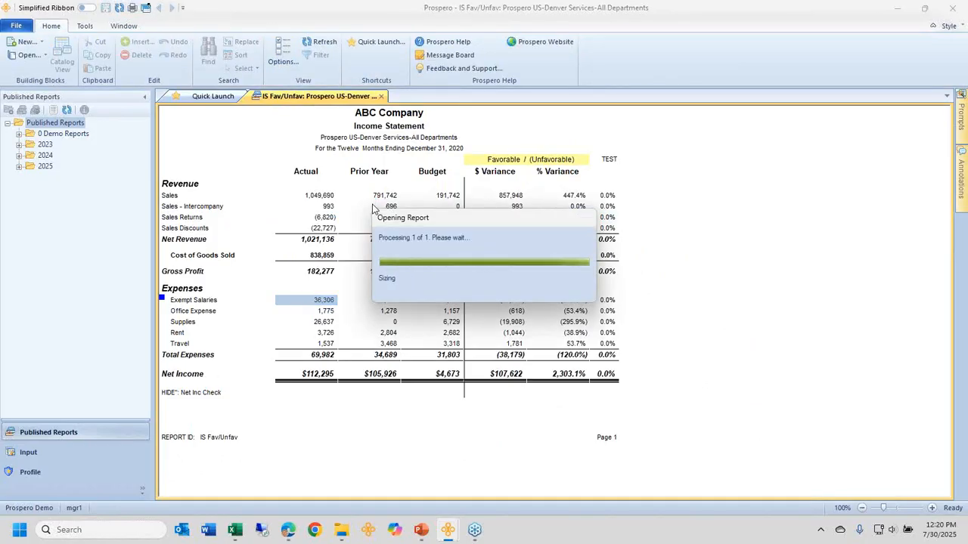
pyautogui.scroll(-6, 385, 297)
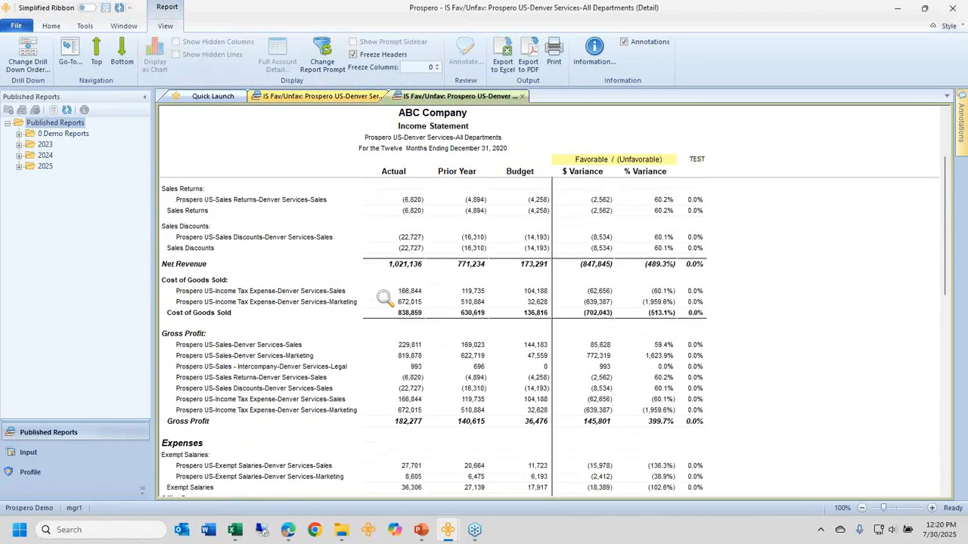
pyautogui.scroll(-5, 384, 297)
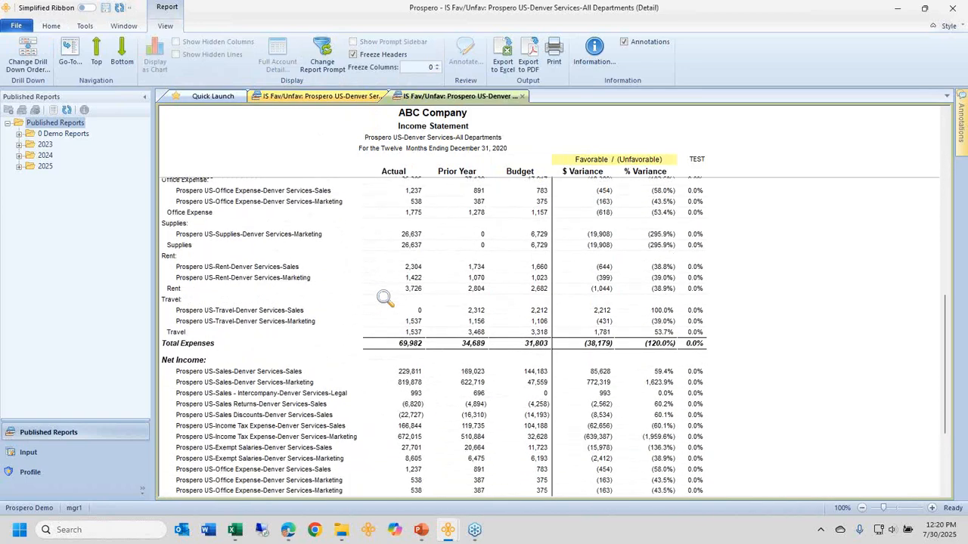
pyautogui.scroll(2, 384, 297)
pyautogui.scroll(10, 384, 297)
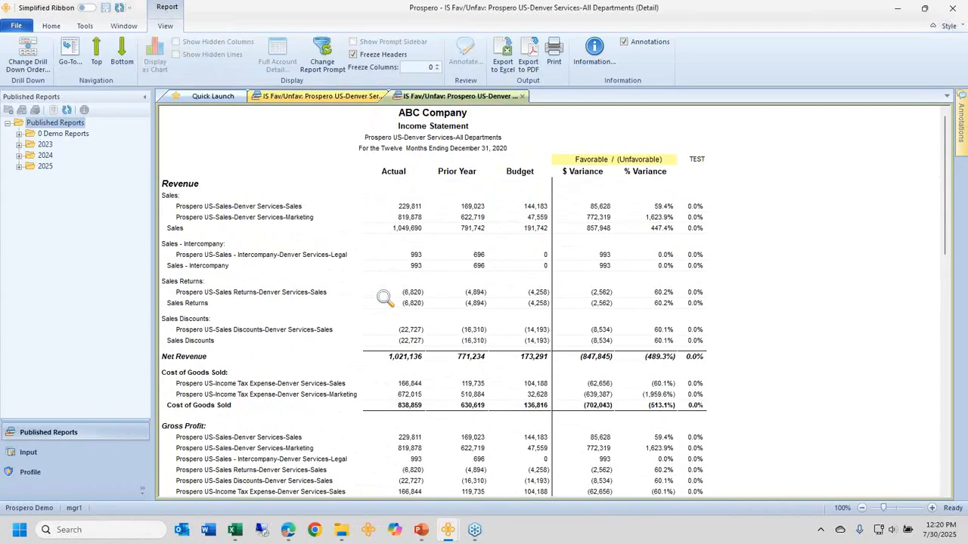
# Step: Export the detailed income statement to Excel as IS Fav_Unfav.xlsx in the Documents folder, replacing the existing file
pyautogui.click(503, 65)
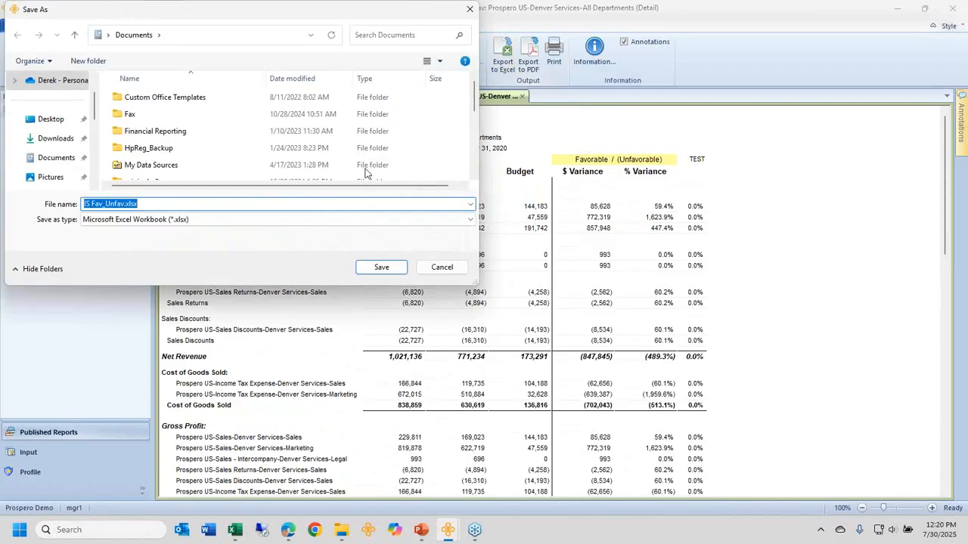
pyautogui.click(377, 268)
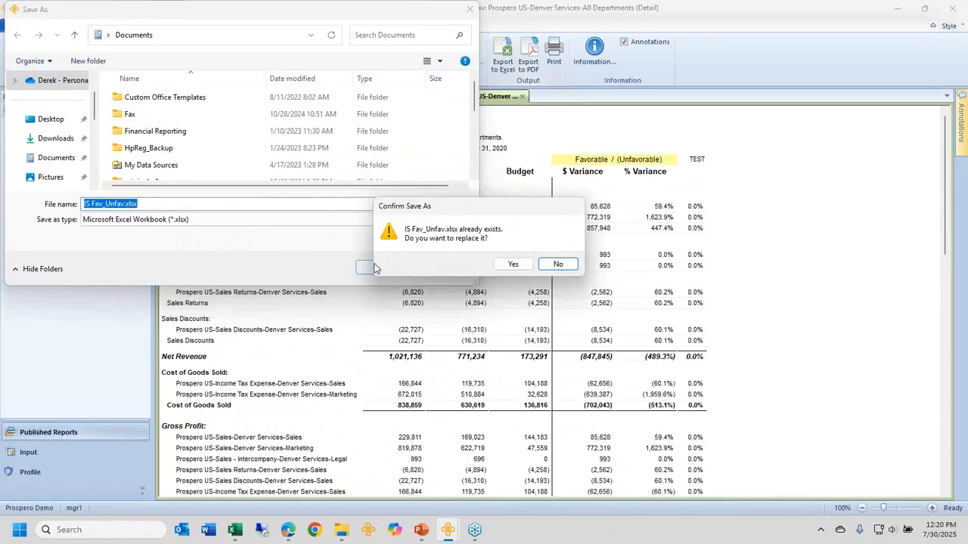
pyautogui.click(515, 266)
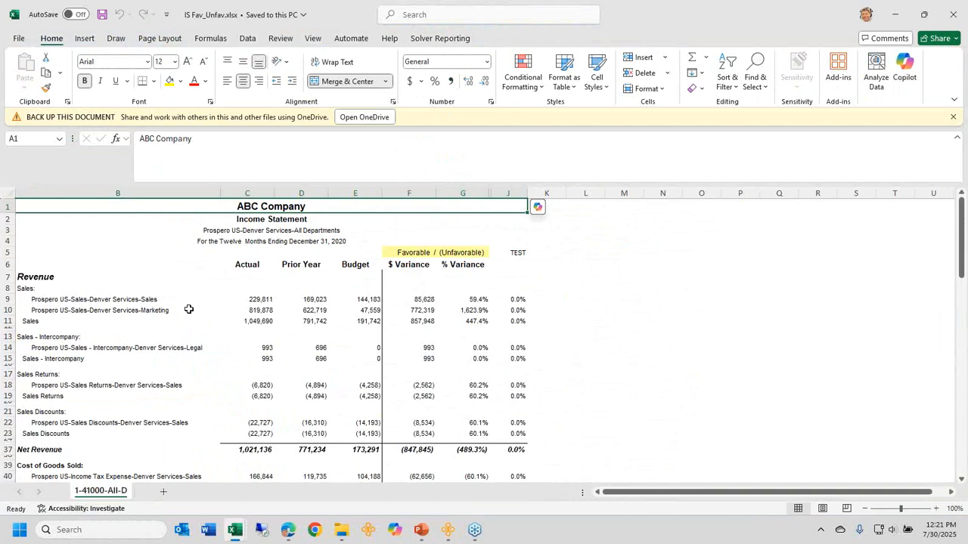
# Step: Examine the account lines from Sales through Net Revenue in the exported IS Fav_Unfav.xlsx workbook
pyautogui.scroll(-1, 189, 309)
pyautogui.moveTo(43, 261); pyautogui.dragTo(68, 414)
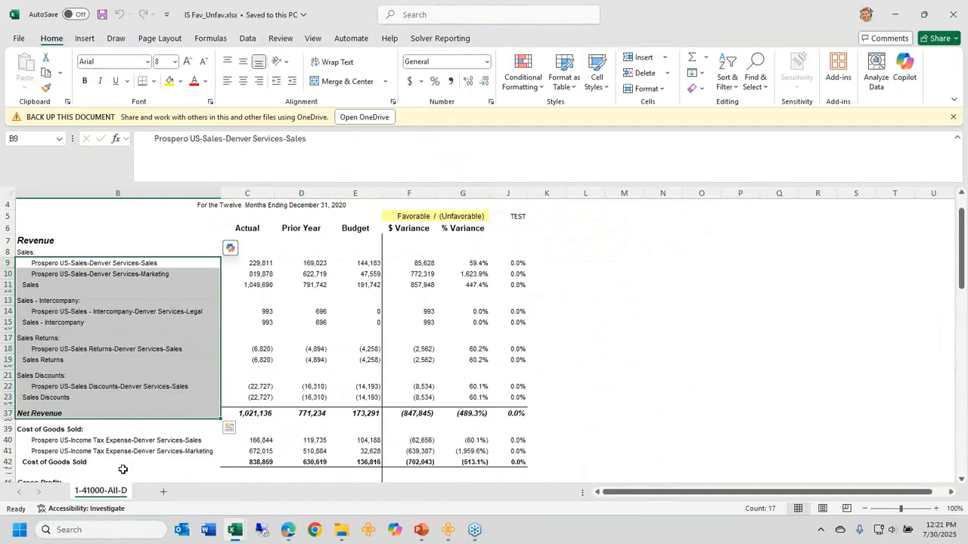
pyautogui.moveTo(231, 531)
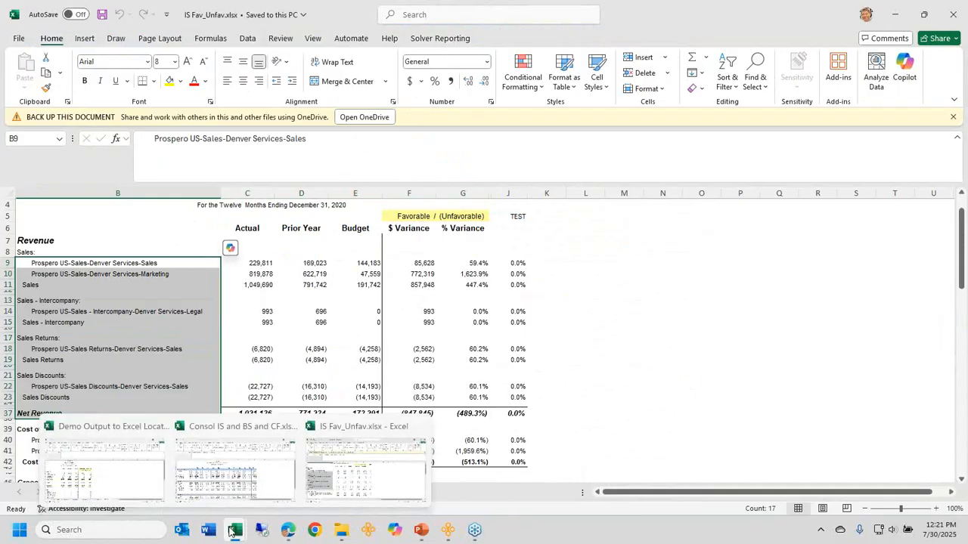
pyautogui.click(371, 475)
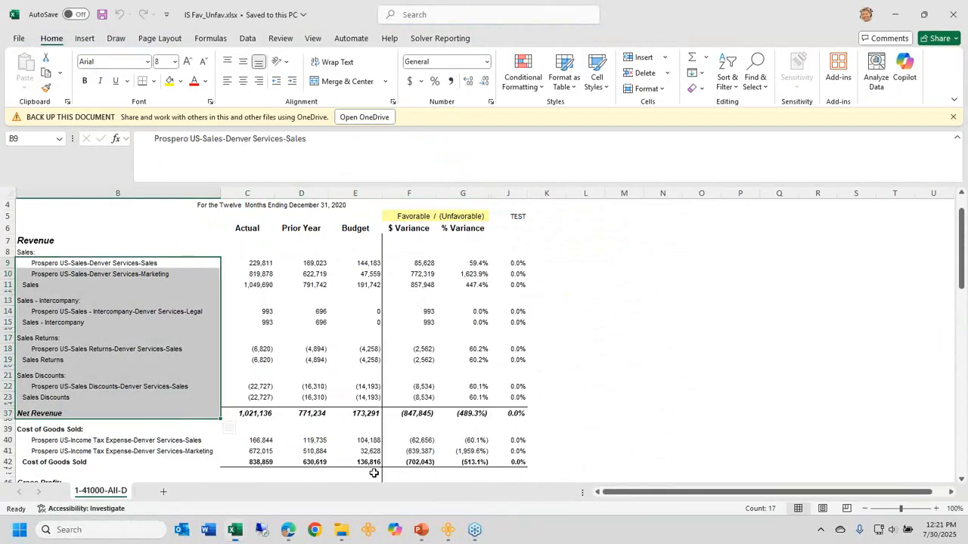
# Step: Switch to the Demo Output to Excel Locations workbook and view the 21000 Miami Svc, 22000 Miami Ops, 31000 SanFran Svc and 33000 SanFran Sales sheets
pyautogui.moveTo(235, 531)
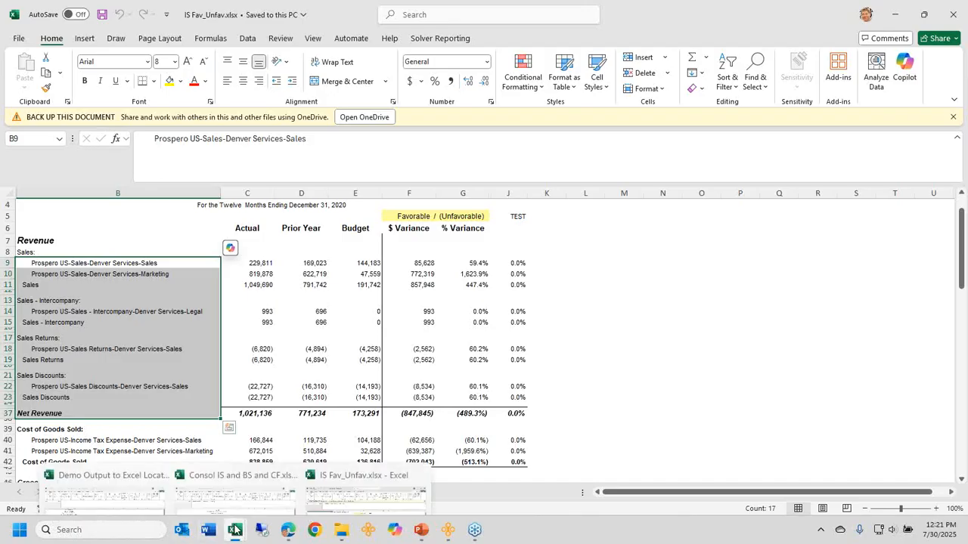
pyautogui.click(144, 467)
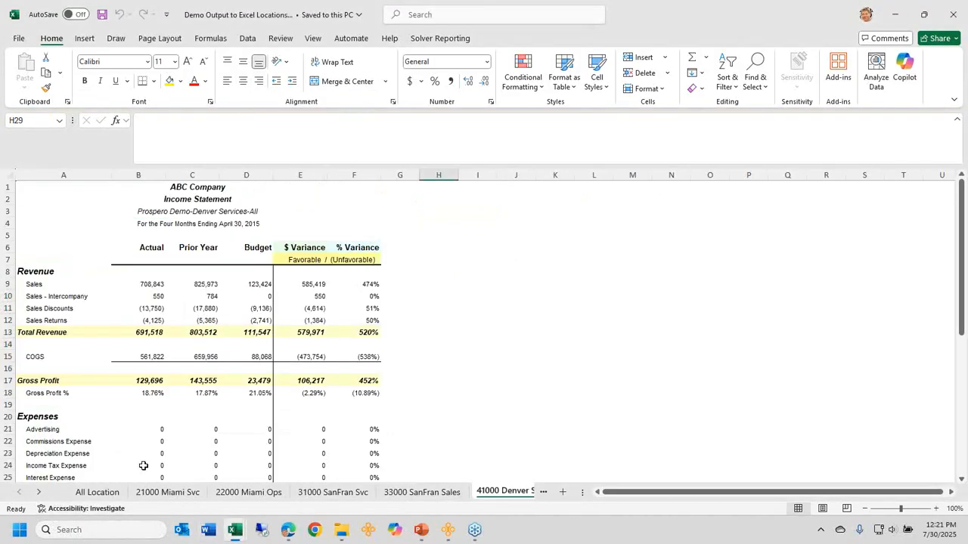
pyautogui.click(163, 494)
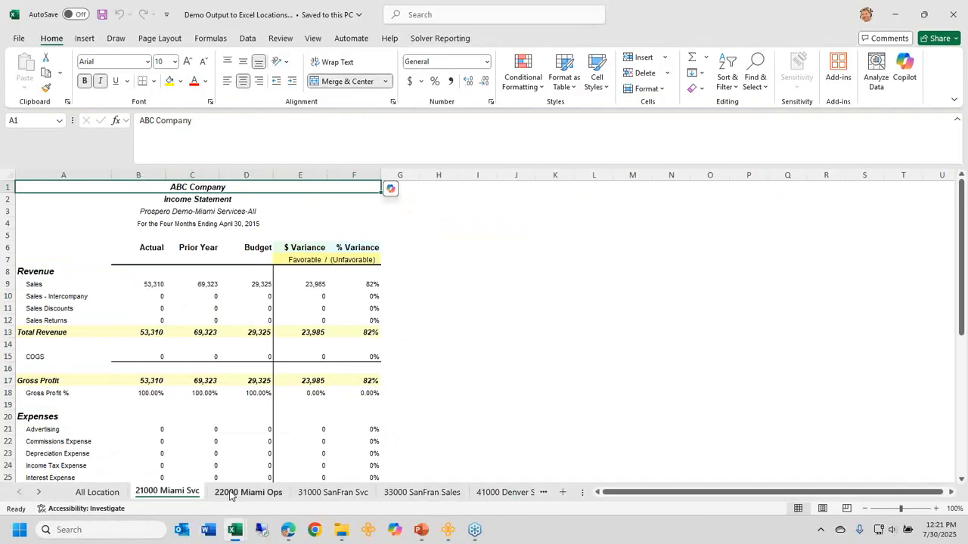
pyautogui.click(231, 493)
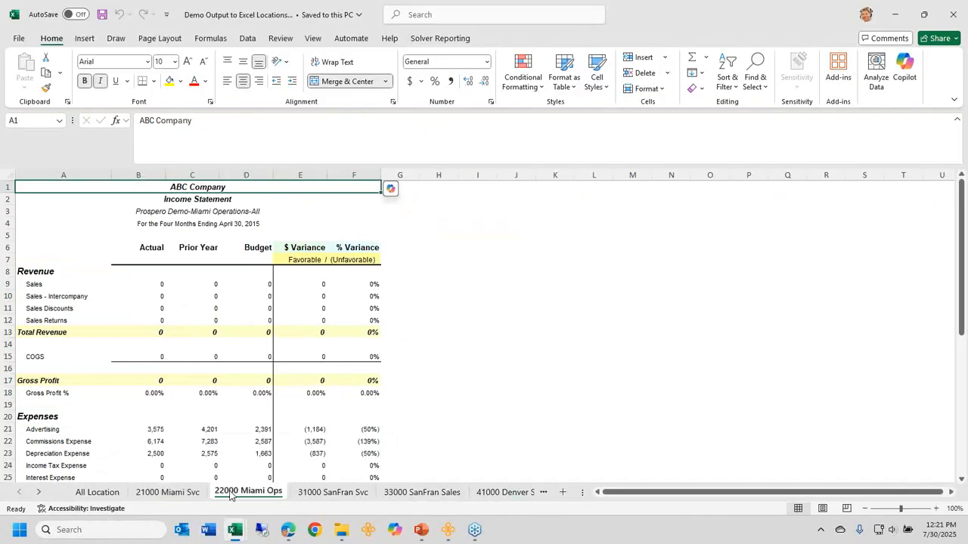
pyautogui.click(325, 493)
pyautogui.click(400, 493)
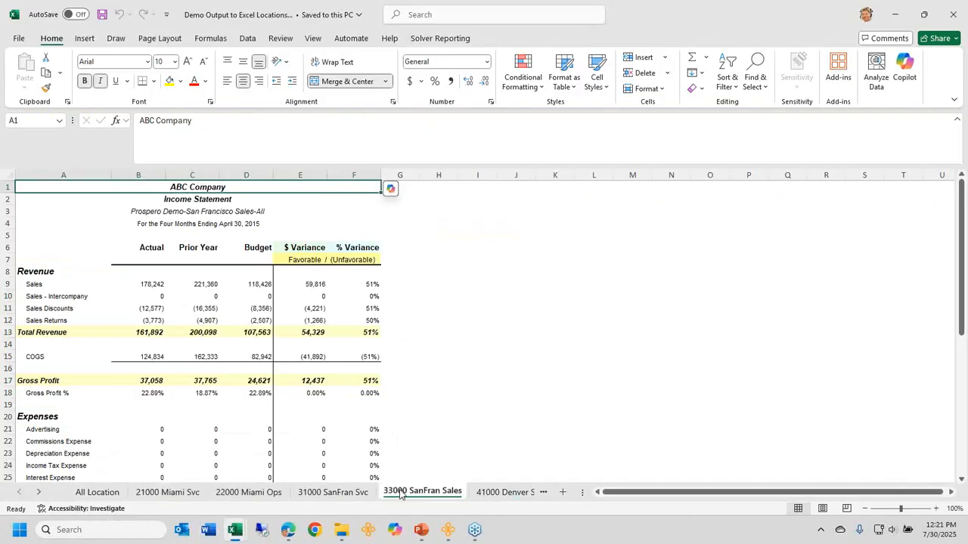
# Step: View the 41000 Denver Svc sheet and switch to the Consol IS and BS and CF.xlsx workbook
pyautogui.click(484, 493)
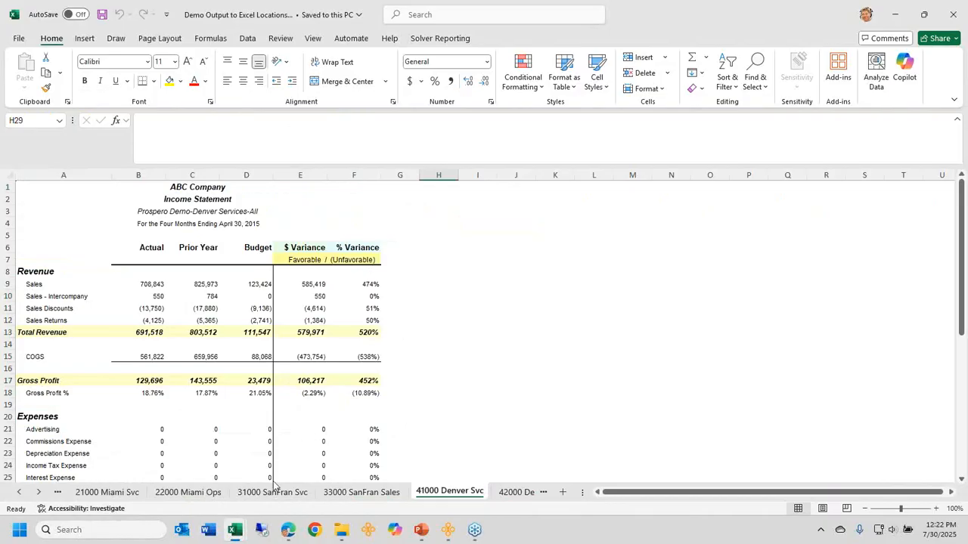
pyautogui.moveTo(236, 528)
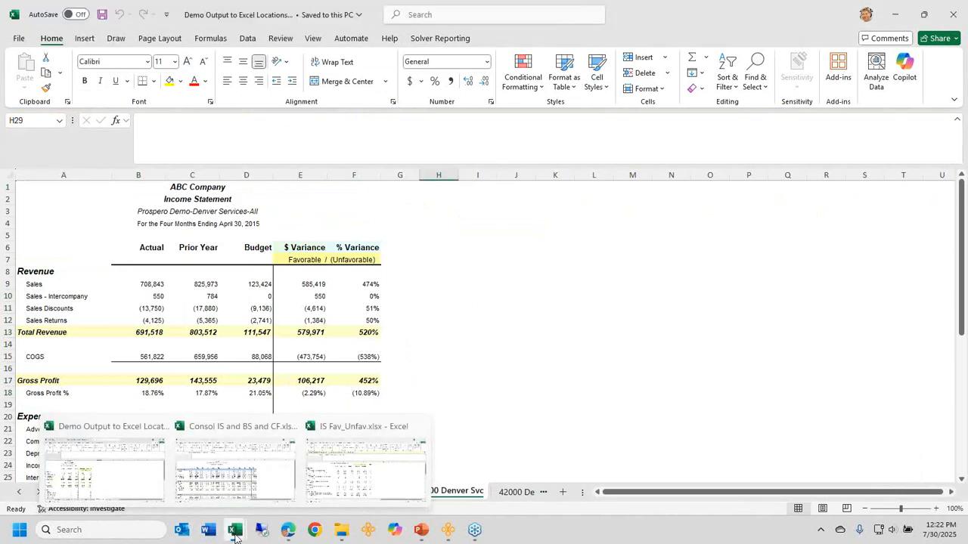
pyautogui.click(249, 484)
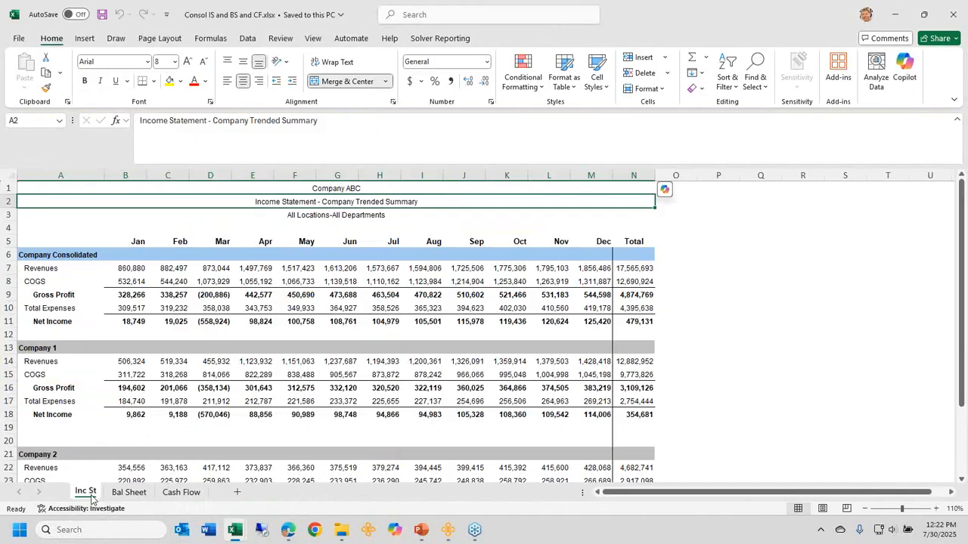
# Step: Look back and forth through the Inc St, Bal Sheet and Cash Flow sheets of the consolidated workbook
pyautogui.click(123, 493)
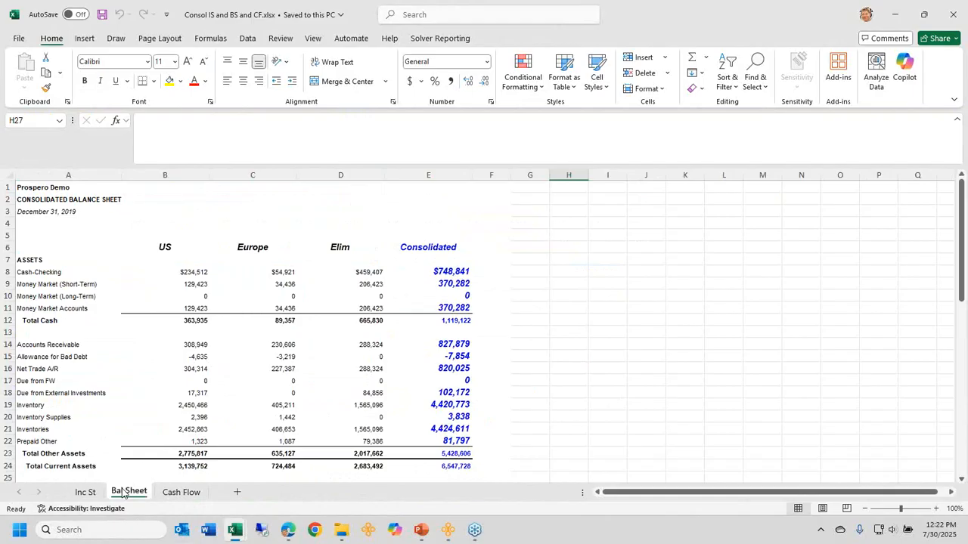
pyautogui.click(172, 493)
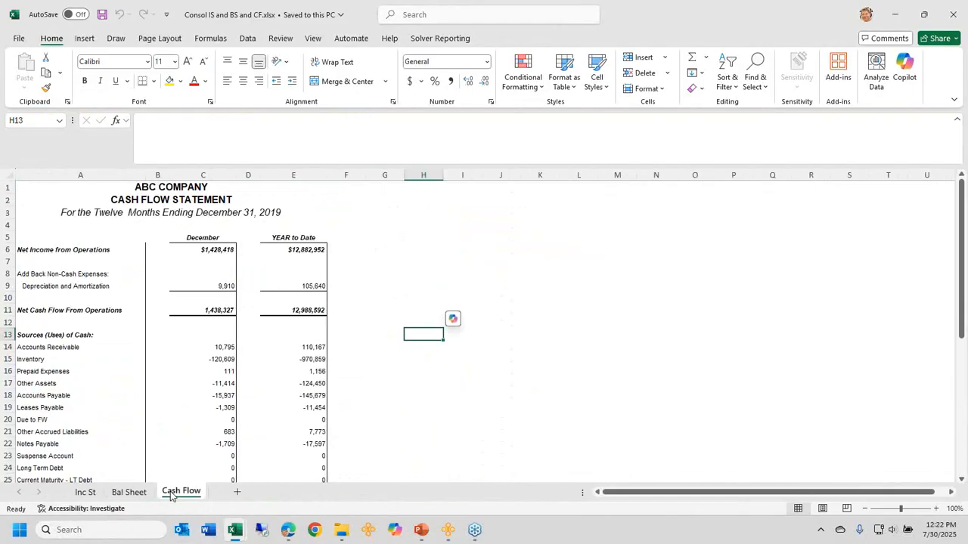
pyautogui.click(129, 493)
pyautogui.click(93, 493)
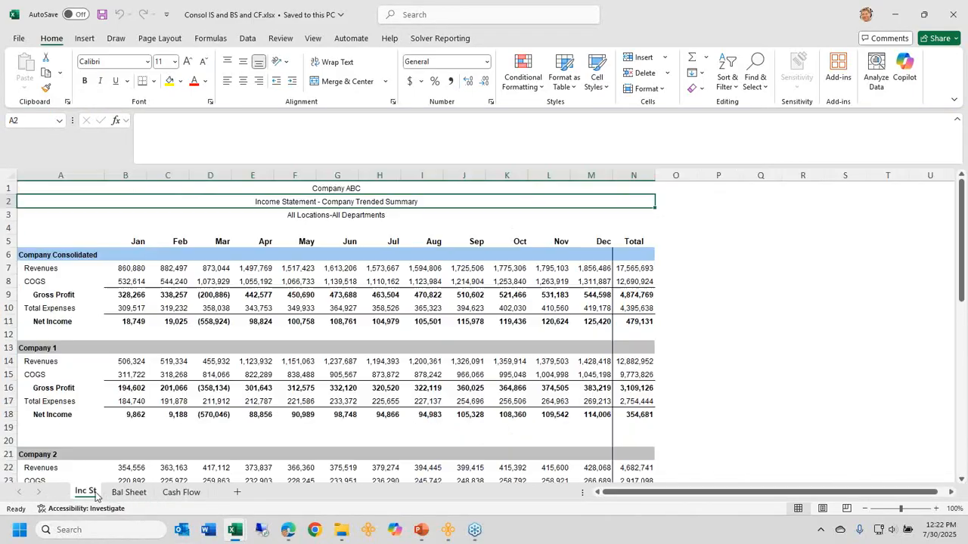
pyautogui.click(121, 493)
pyautogui.click(179, 493)
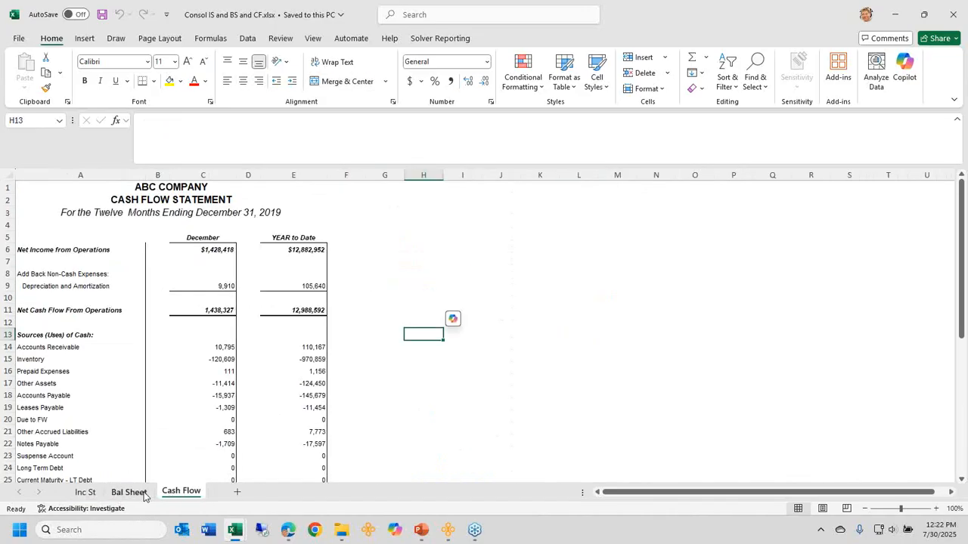
pyautogui.click(133, 493)
pyautogui.click(90, 493)
pyautogui.click(127, 493)
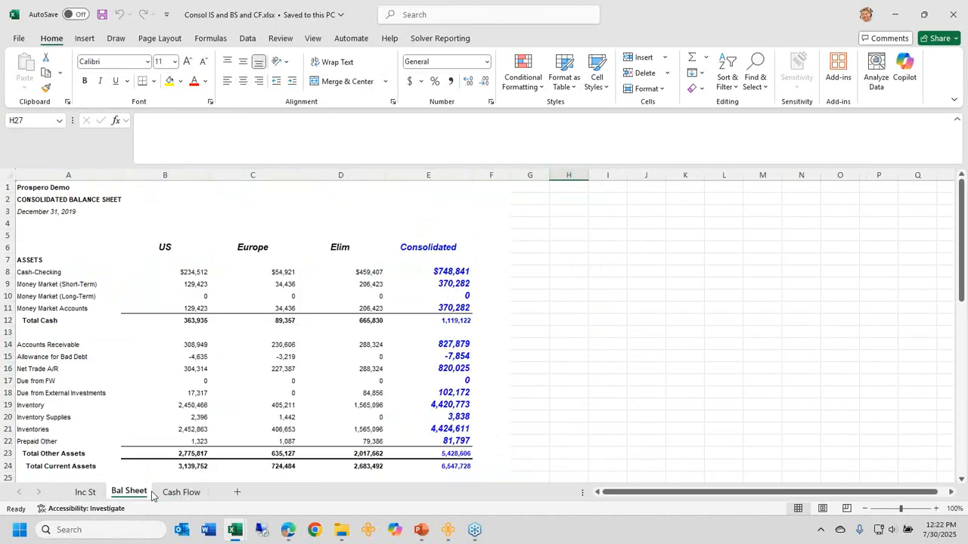
pyautogui.click(166, 493)
pyautogui.click(119, 492)
pyautogui.click(92, 492)
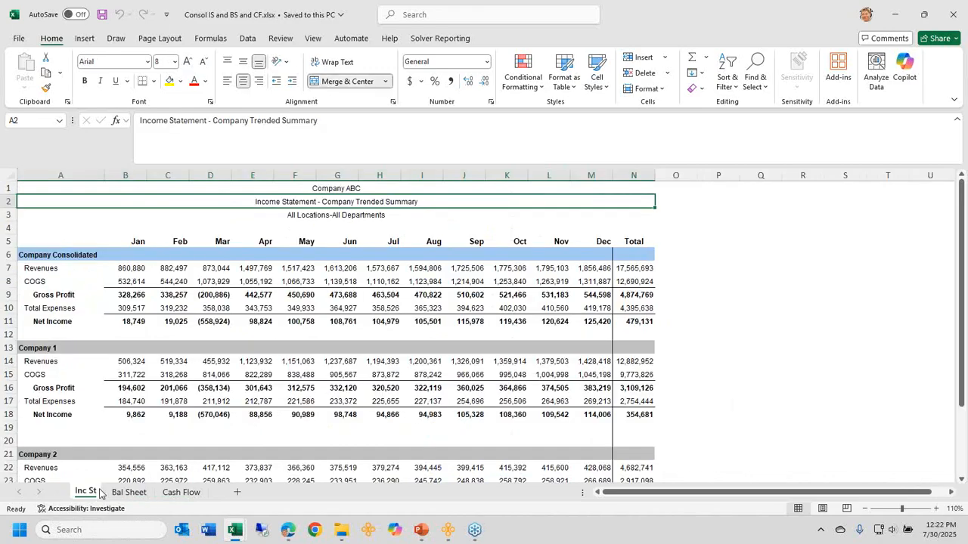
# Step: Switch to Edge and look through the income statement pages of Consol IS.pdf, returning to the first page
pyautogui.click(287, 533)
pyautogui.click(361, 10)
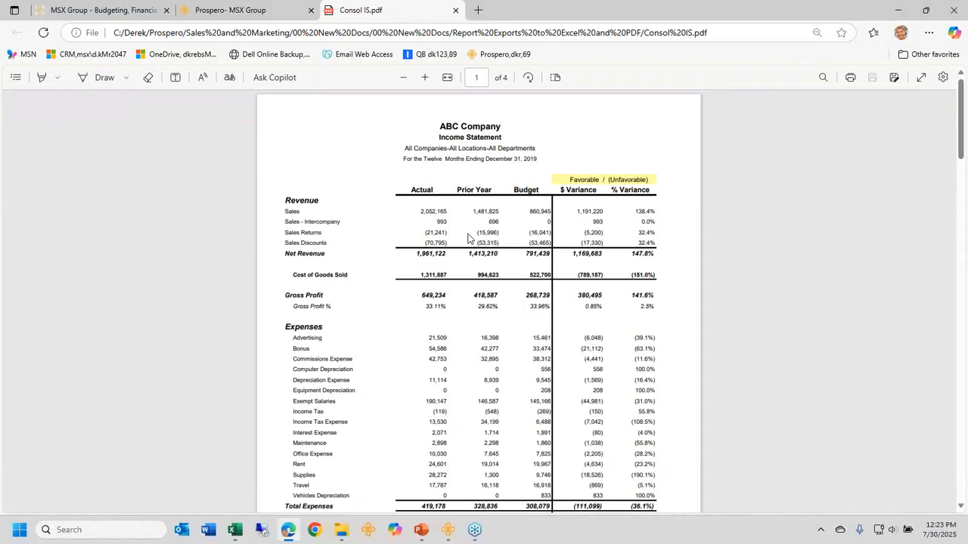
pyautogui.scroll(-10, 467, 239)
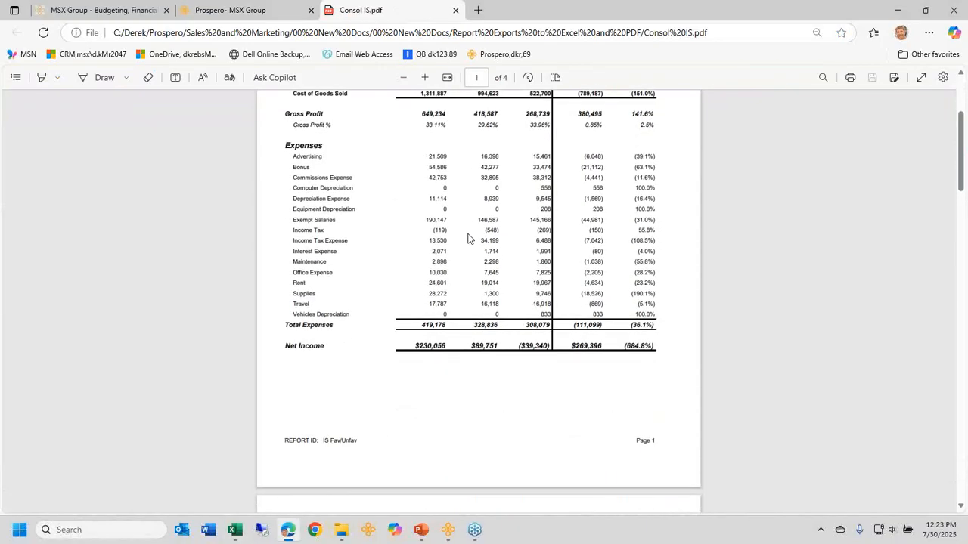
pyautogui.scroll(-10, 467, 239)
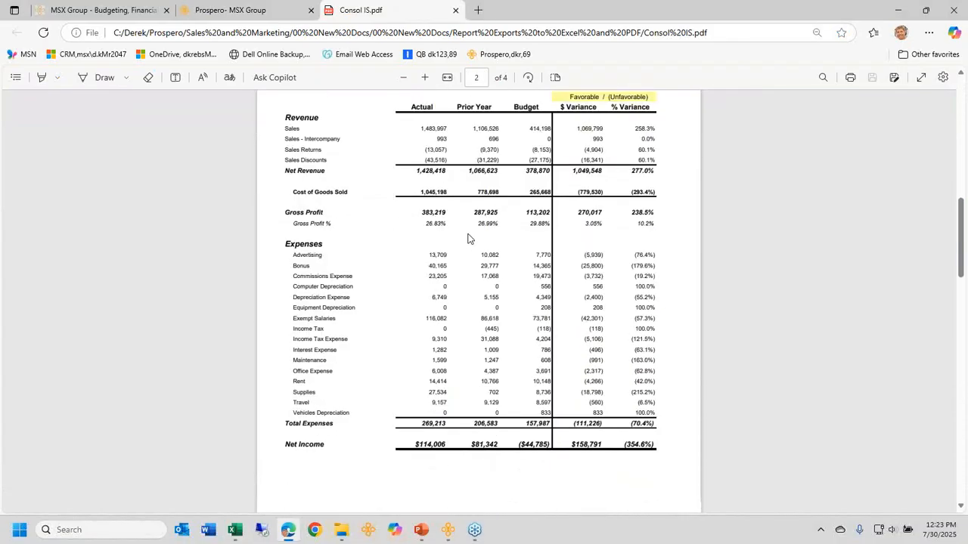
pyautogui.scroll(-10, 468, 239)
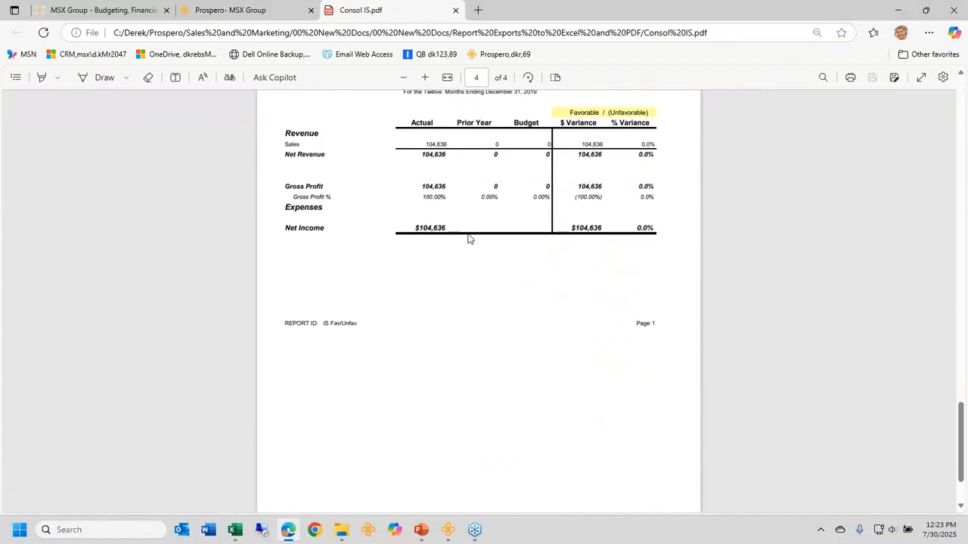
pyautogui.scroll(20, 467, 239)
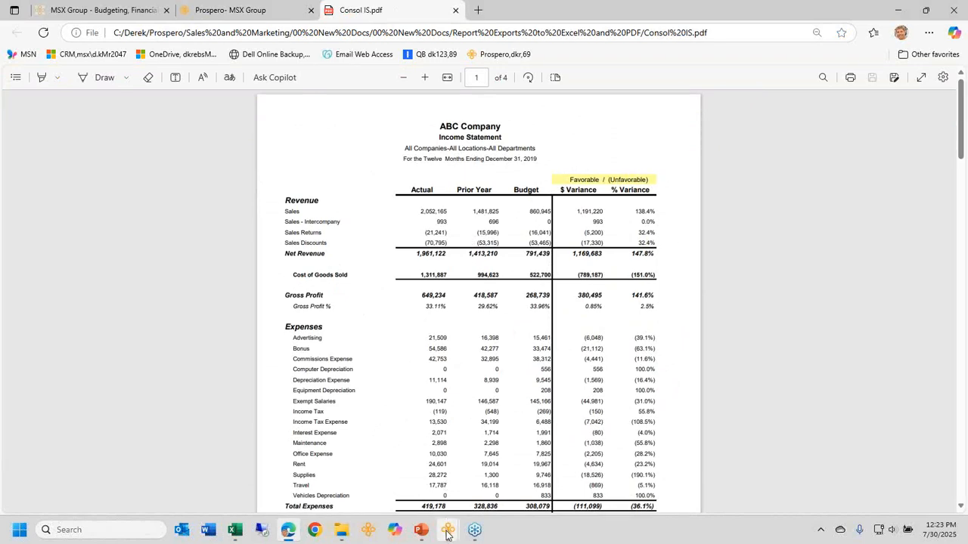
# Step: Switch to Prospero and open the Graphs report collection with read-only access
pyautogui.moveTo(447, 535)
pyautogui.click(453, 495)
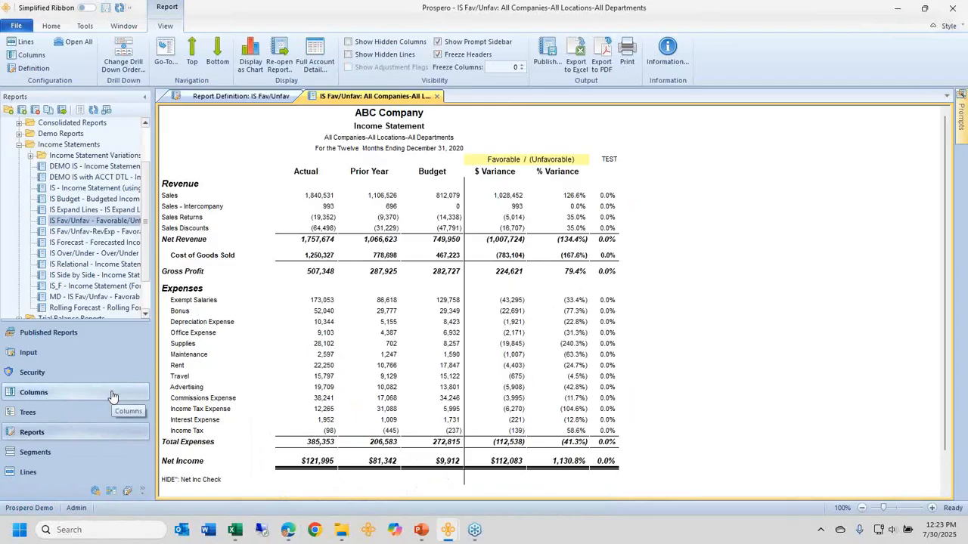
pyautogui.click(126, 492)
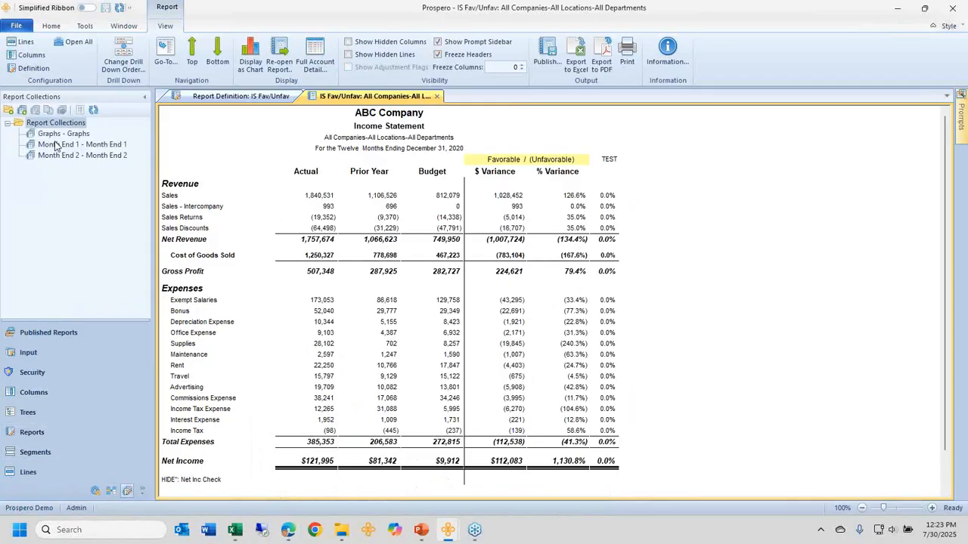
pyautogui.click(53, 135)
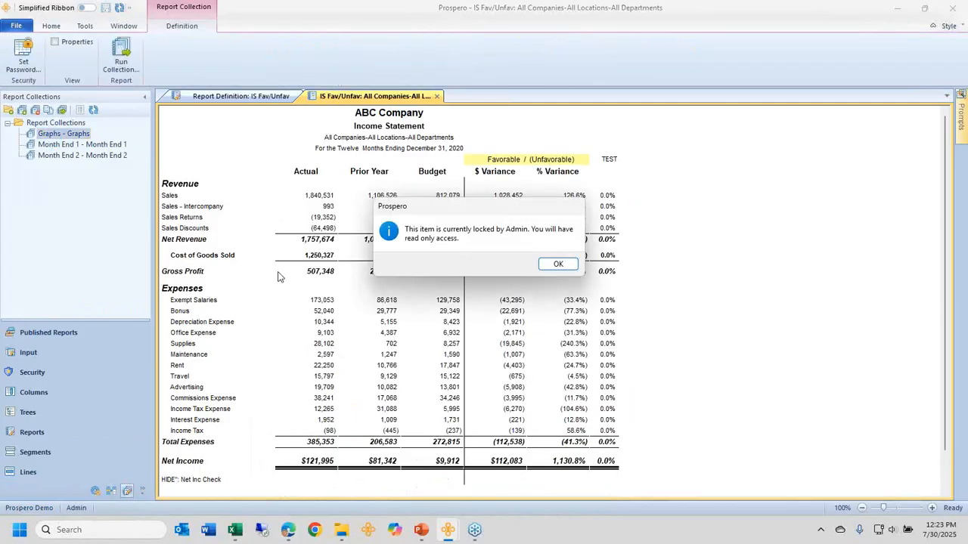
pyautogui.click(547, 266)
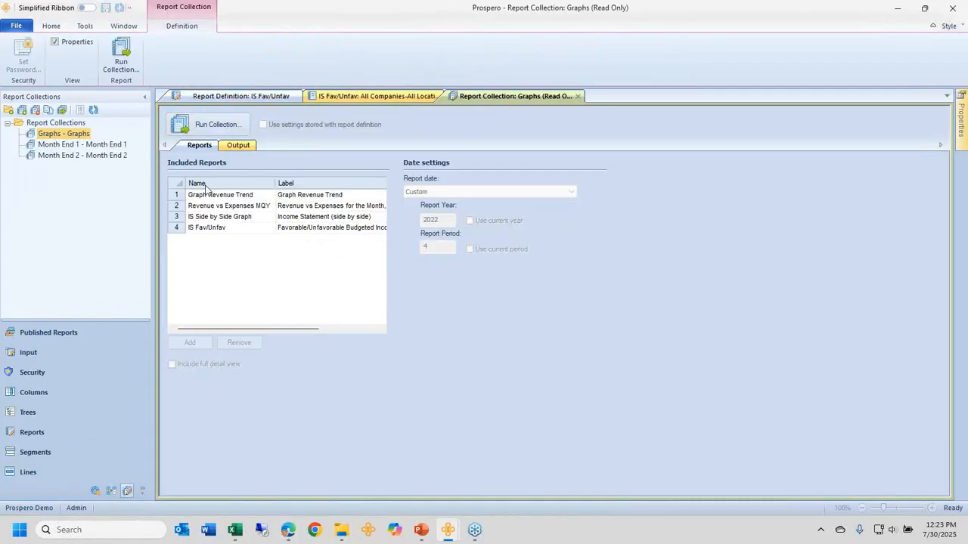
# Step: Go through the reports included in the Graphs collection, from Graph Revenue Trend to IS Fav/Unfav, and close the collection
pyautogui.click(178, 196)
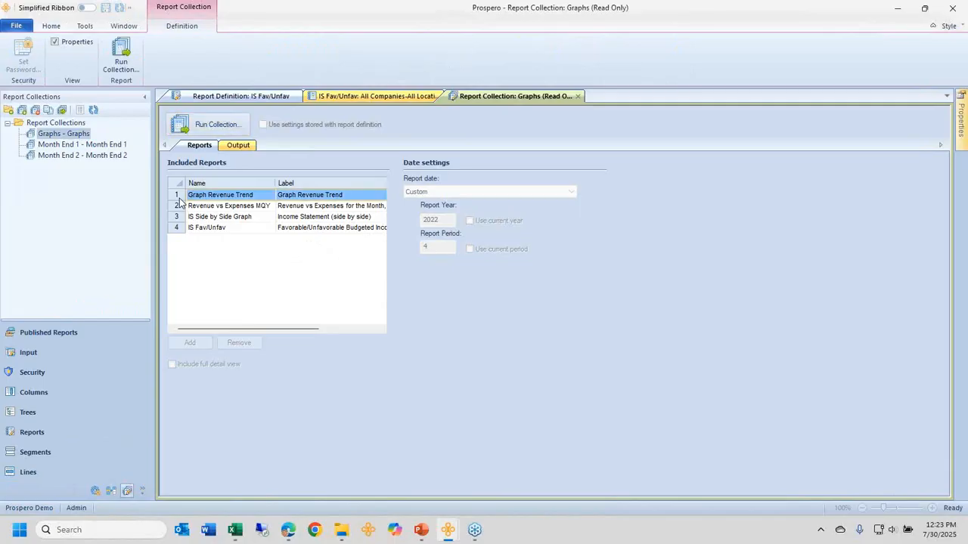
pyautogui.click(177, 208)
pyautogui.click(178, 217)
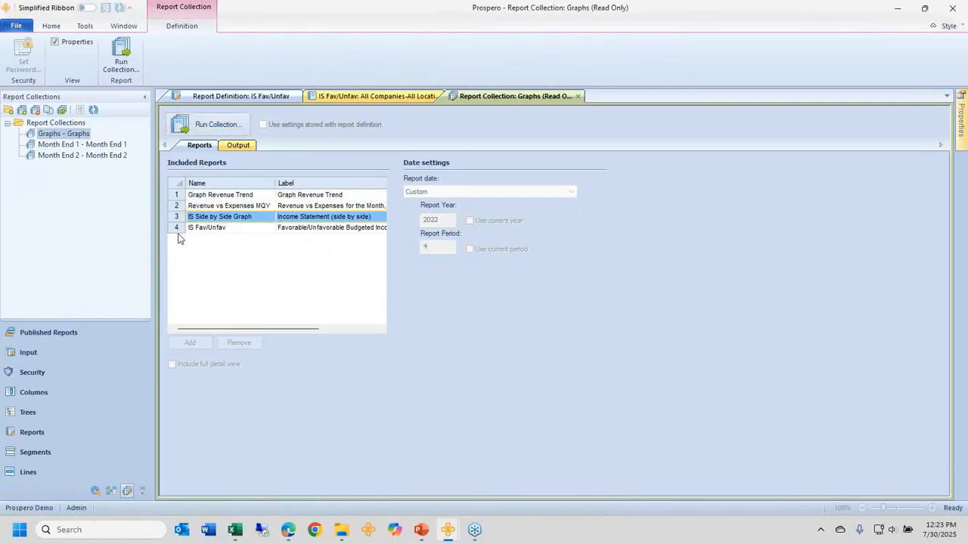
pyautogui.click(182, 238)
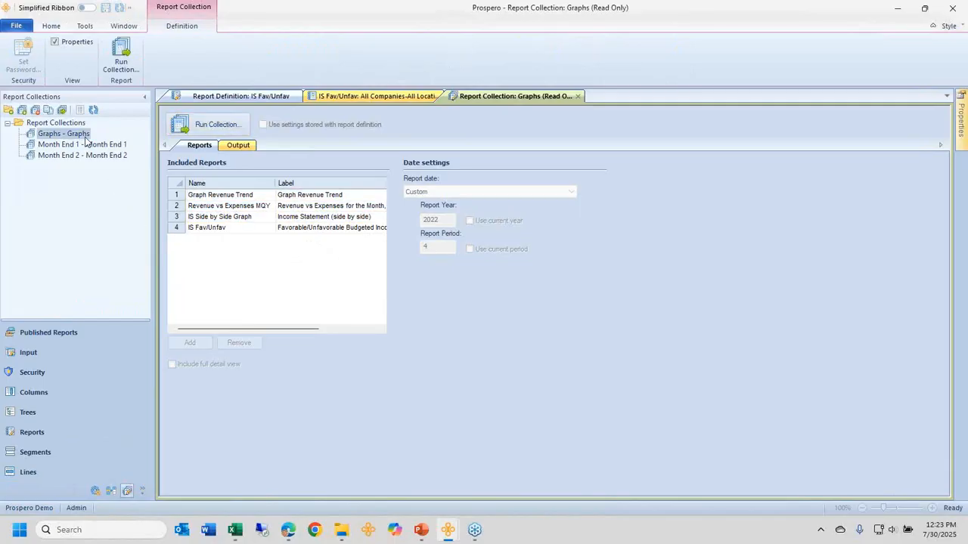
pyautogui.click(579, 96)
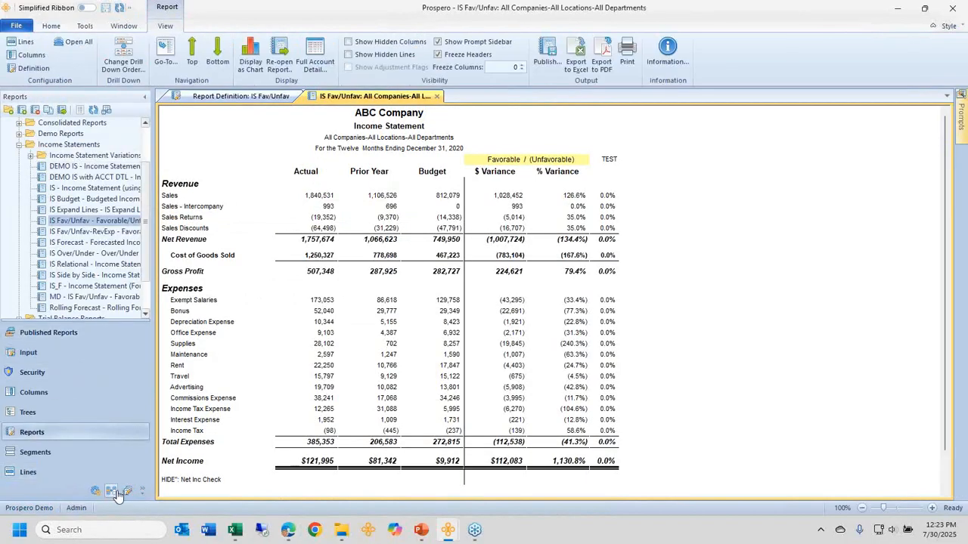
# Step: Open the Month End 1 report collection and review its included TB Dtl, IS Fav/Unfav and BS Detail YTD reports
pyautogui.click(127, 492)
pyautogui.doubleClick(76, 144)
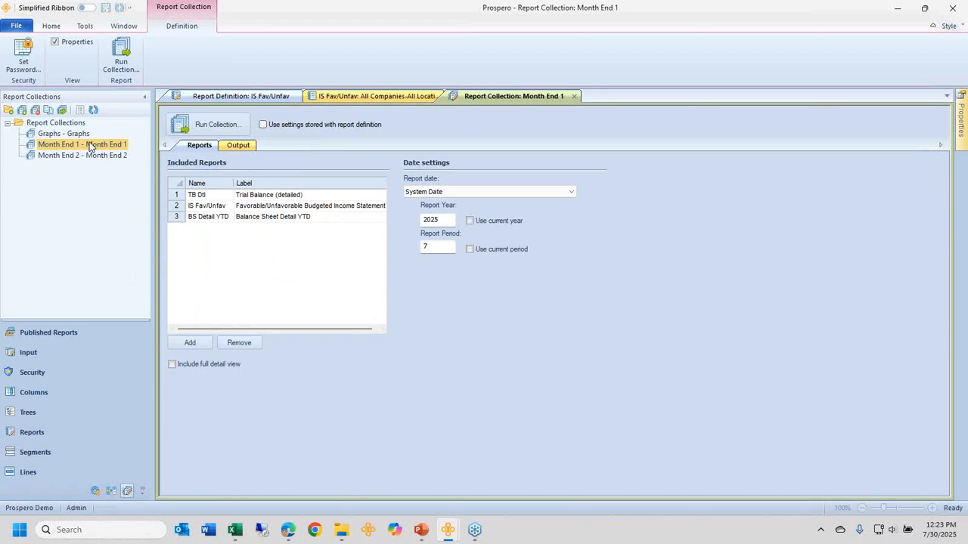
pyautogui.click(178, 195)
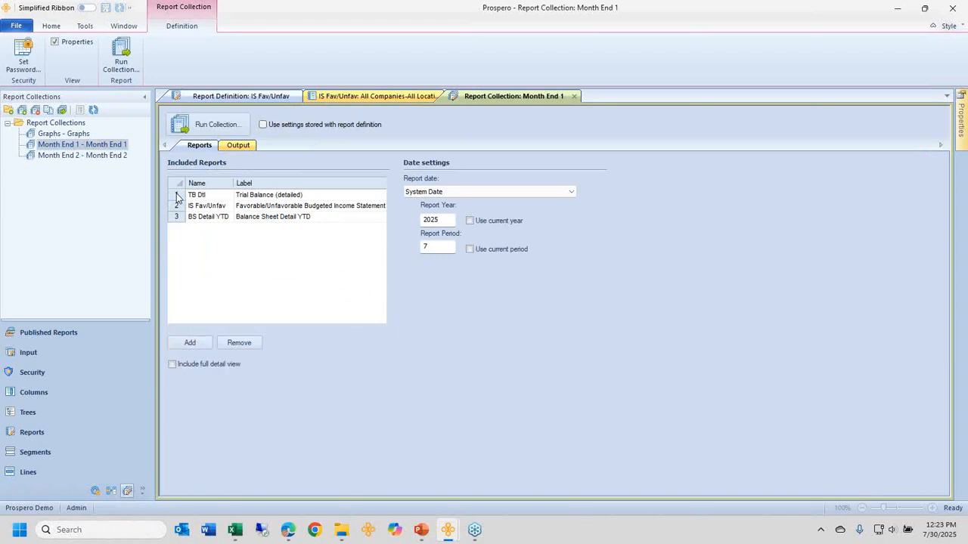
pyautogui.click(179, 207)
pyautogui.click(180, 218)
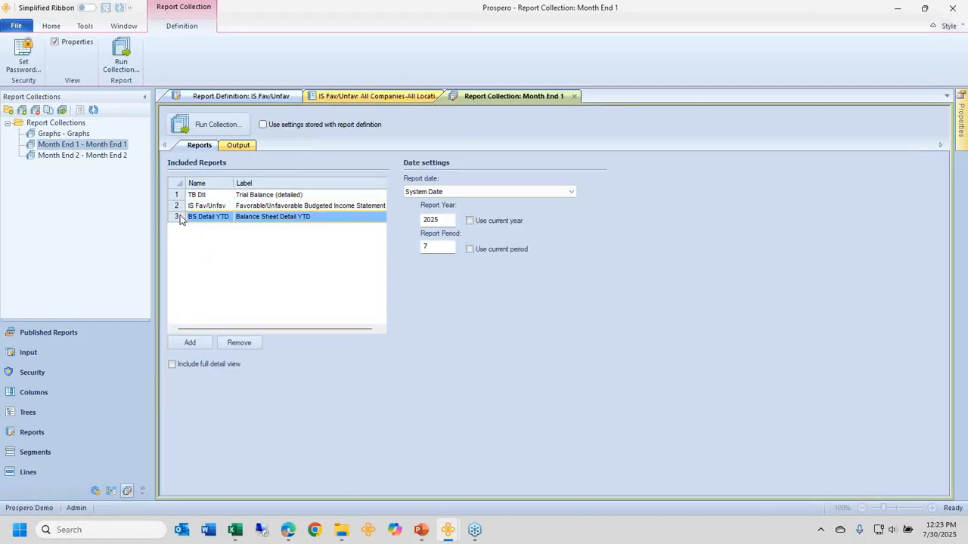
# Step: Add the TB Sum trial balance summary report to the Month End 1 collection, picking it from the flat report list
pyautogui.click(200, 345)
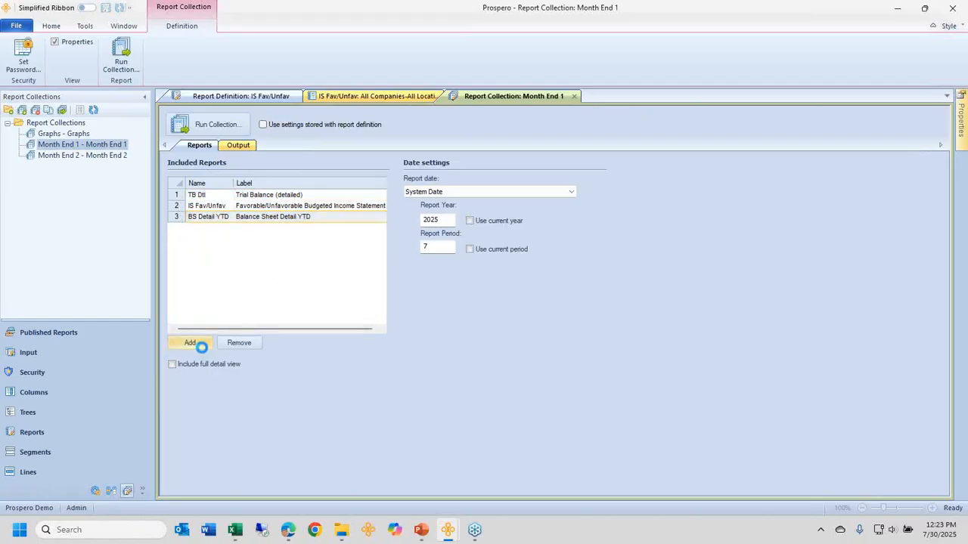
pyautogui.click(404, 308)
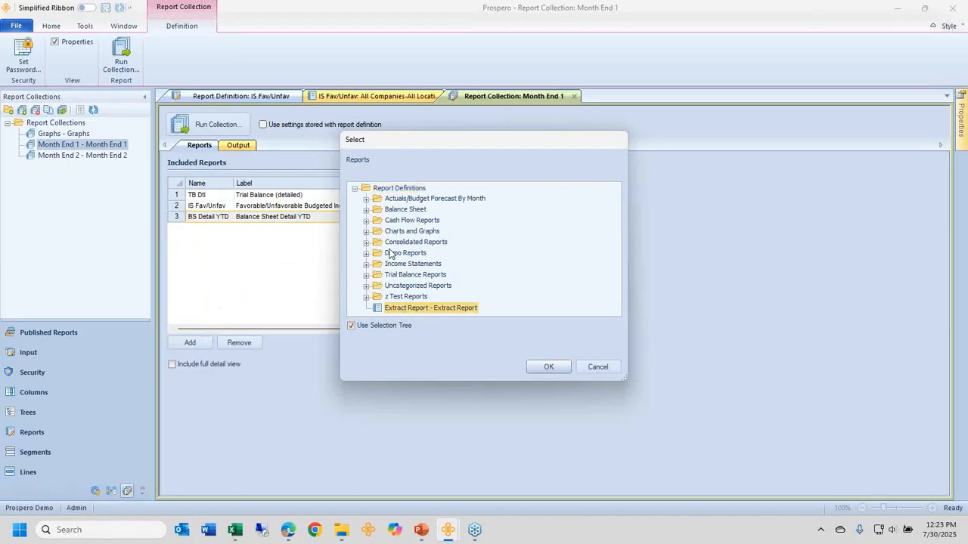
pyautogui.click(350, 325)
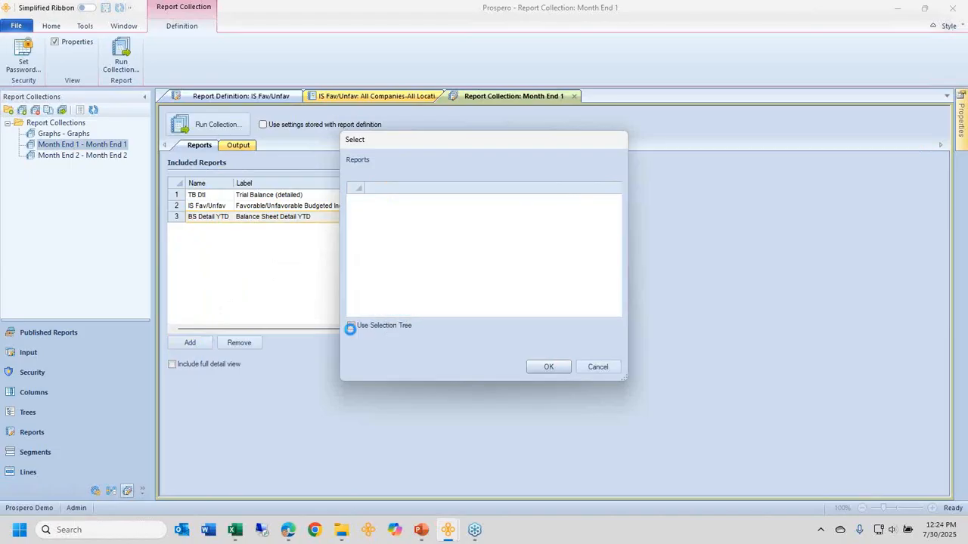
pyautogui.click(368, 268)
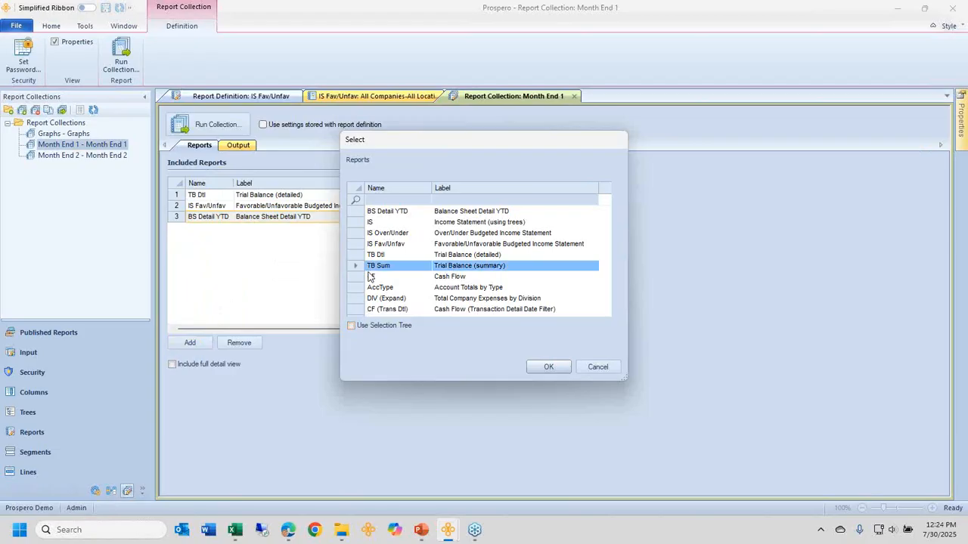
pyautogui.click(549, 367)
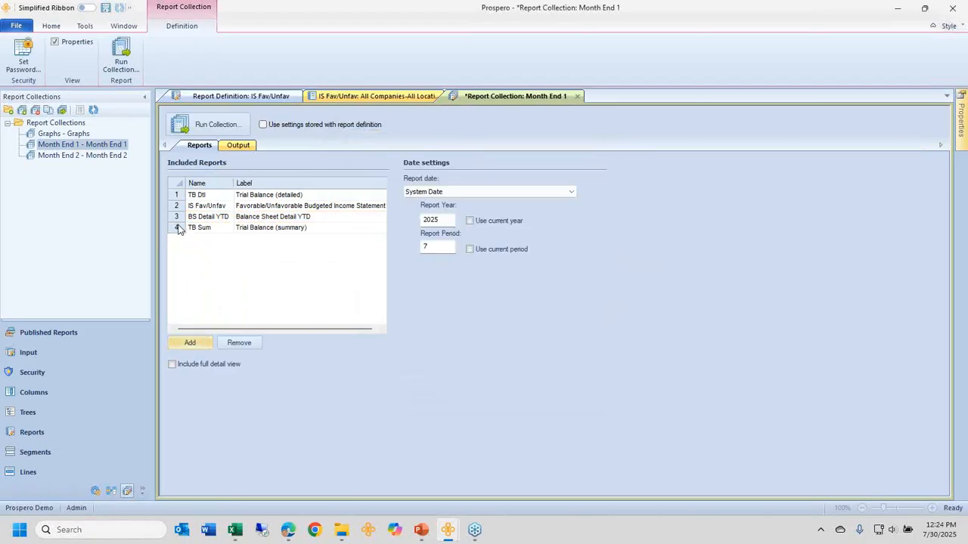
pyautogui.click(189, 228)
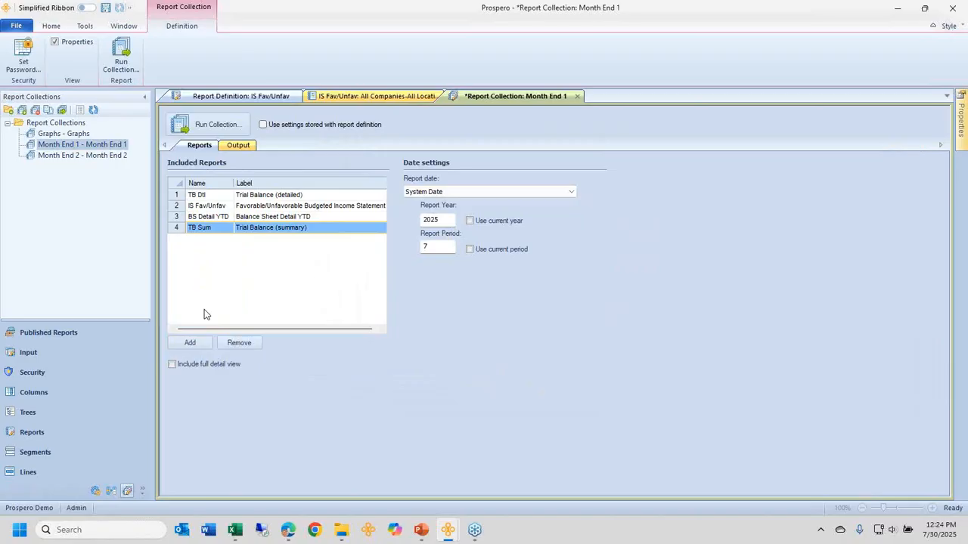
# Step: Review the output destinations available for the Month End 1 collection, keeping Workspace selected
pyautogui.click(238, 146)
pyautogui.click(280, 193)
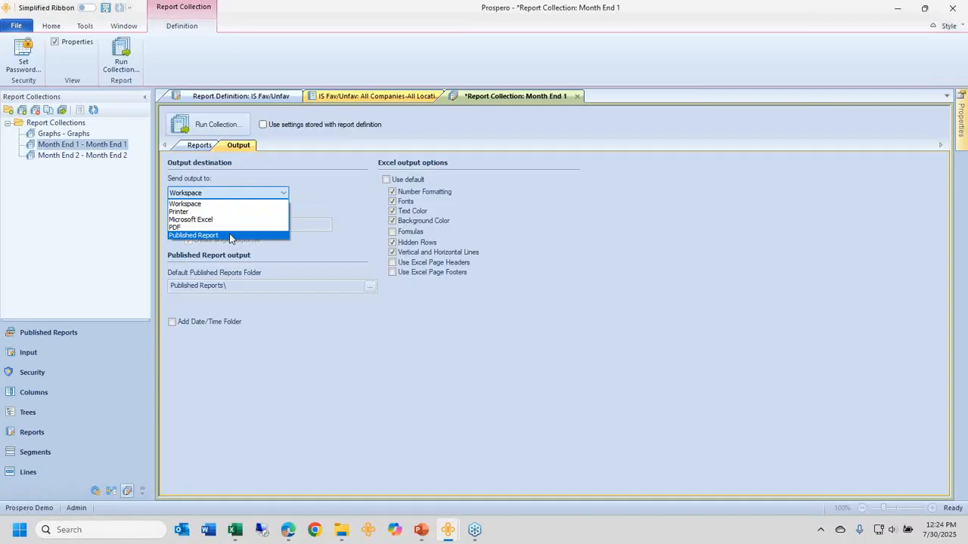
pyautogui.click(289, 195)
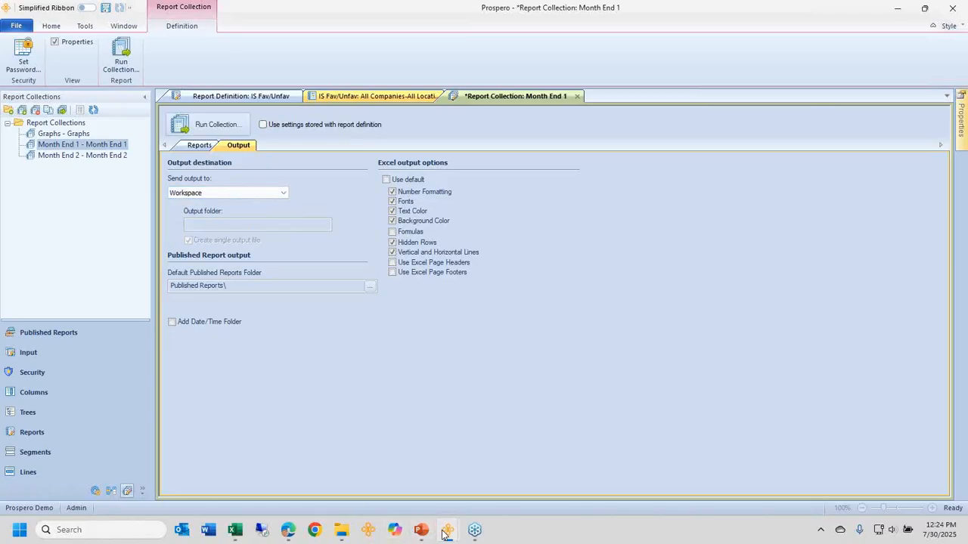
# Step: Switch to the Prospero window holding the Graphs collection's output and close the Graphs collection definition
pyautogui.moveTo(445, 533)
pyautogui.click(356, 487)
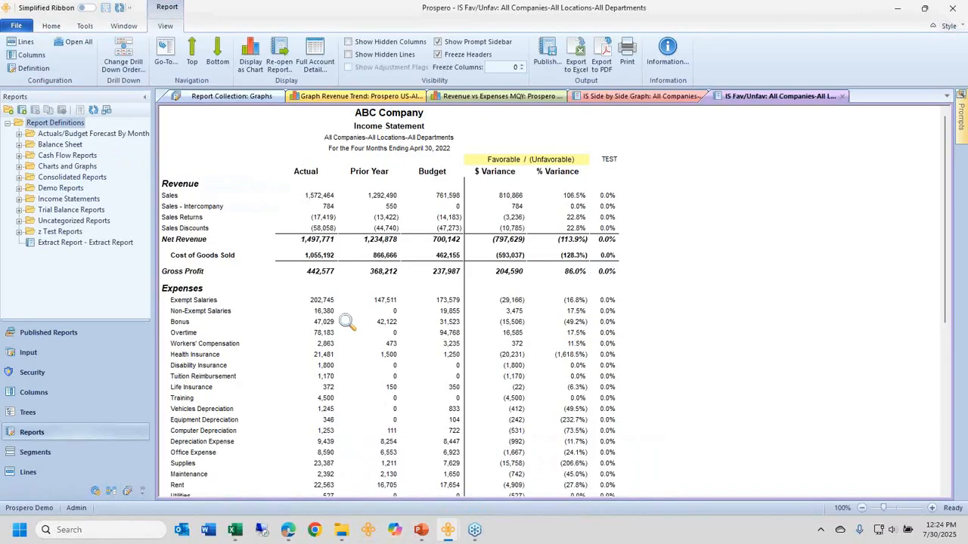
pyautogui.click(259, 98)
pyautogui.click(279, 97)
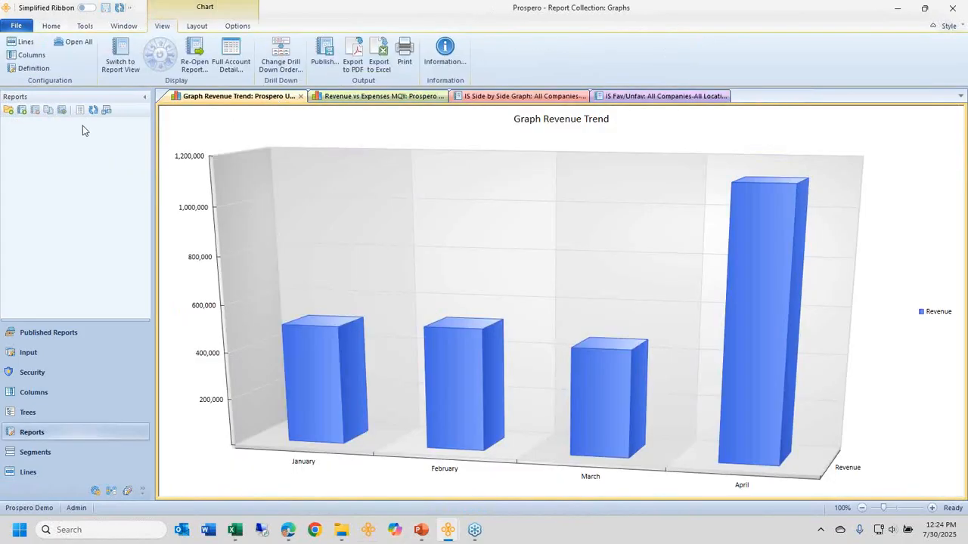
# Step: Collapse the Reports pane and set the window style to No Tabs
pyautogui.click(144, 97)
pyautogui.click(112, 69)
pyautogui.click(172, 98)
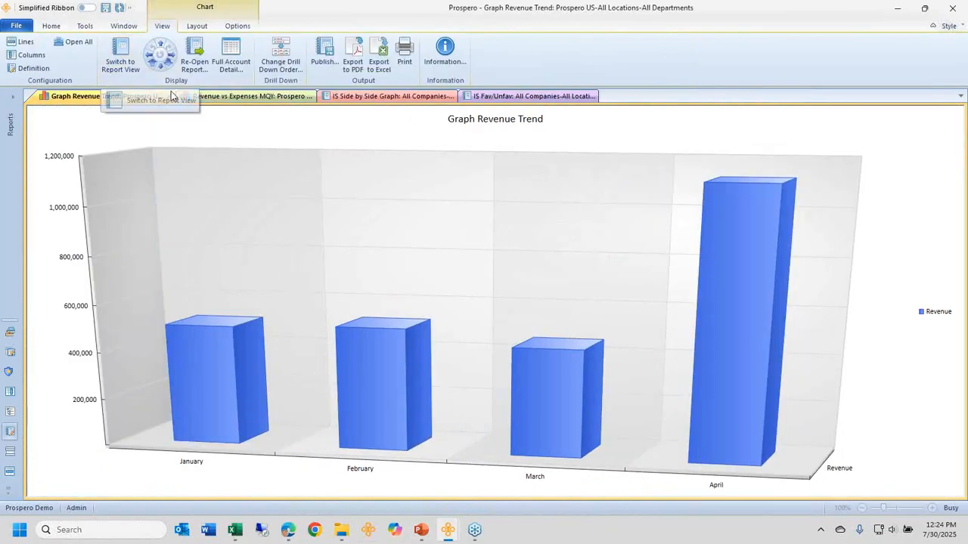
pyautogui.click(124, 26)
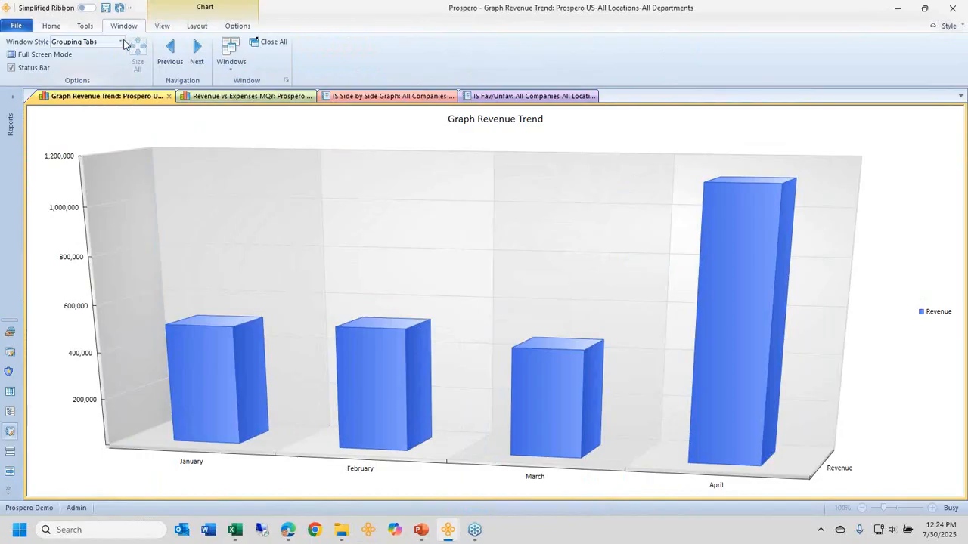
pyautogui.click(123, 42)
pyautogui.click(72, 59)
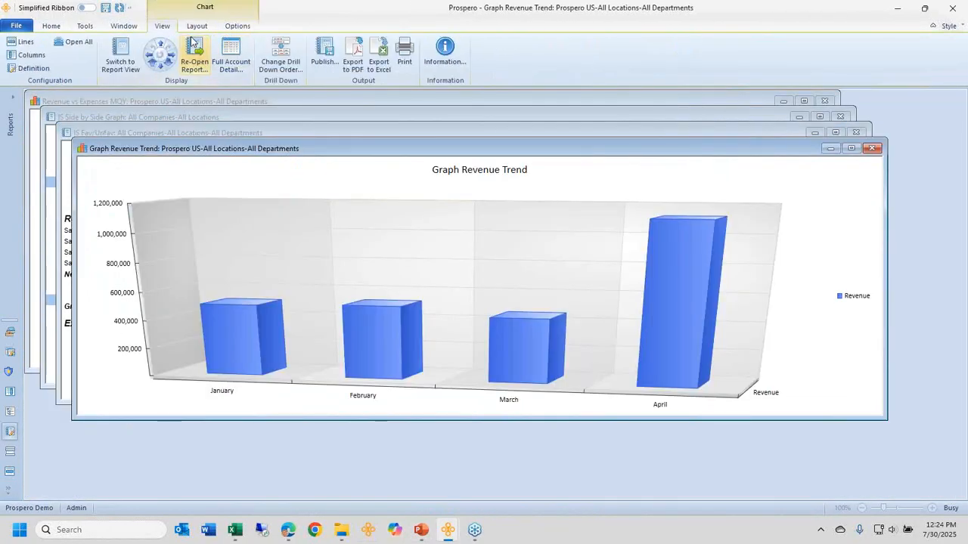
# Step: Tile all four open report and graph windows vertically and close the window manager
pyautogui.click(124, 25)
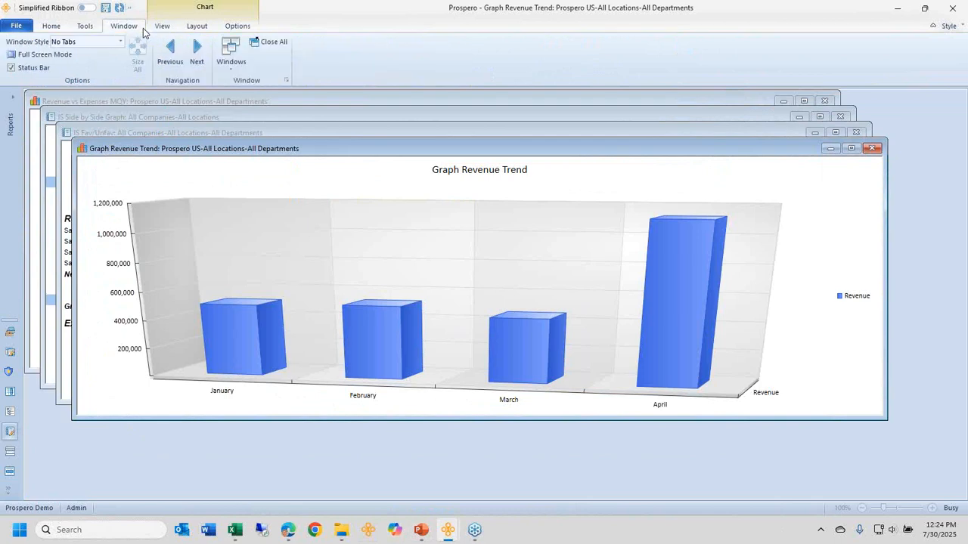
pyautogui.click(287, 81)
pyautogui.click(393, 231)
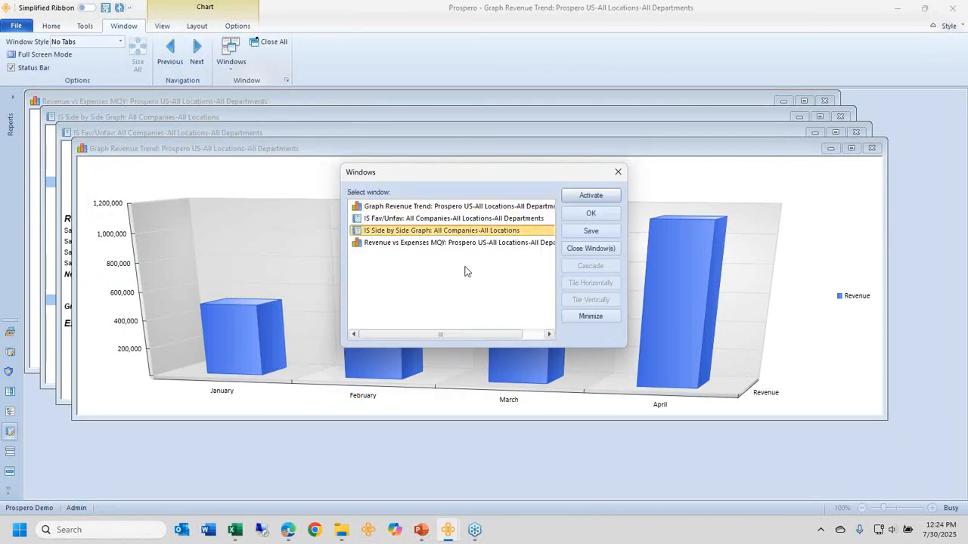
pyautogui.hotkey('ctrl', 'a')
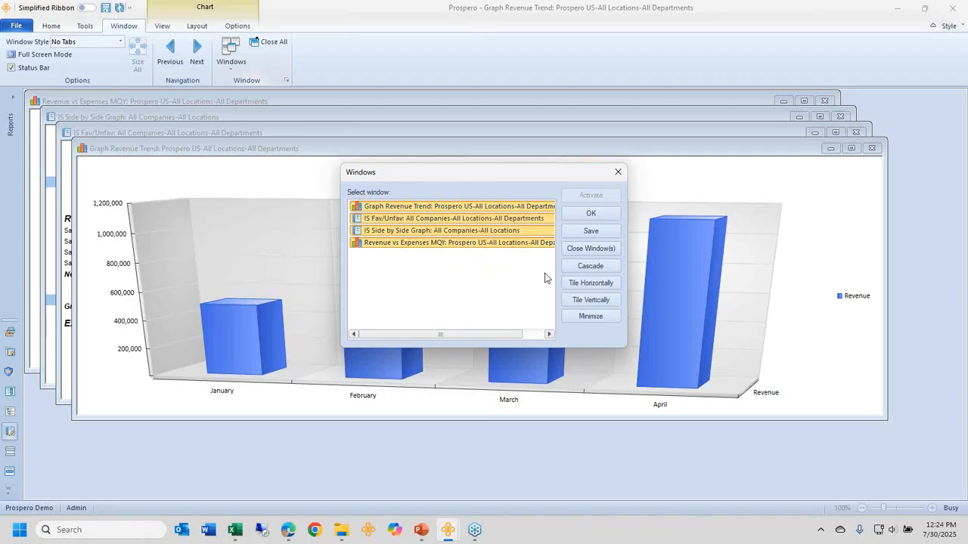
pyautogui.click(586, 300)
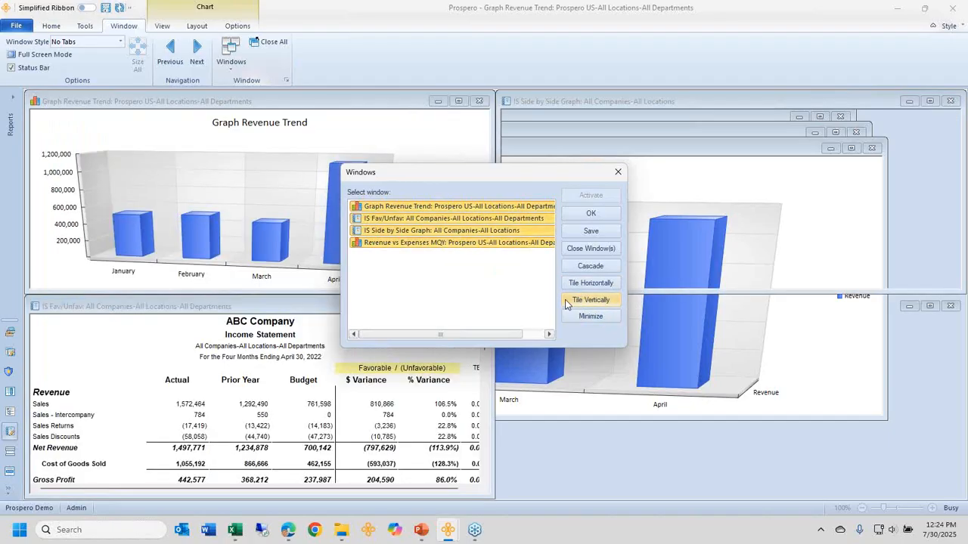
pyautogui.click(619, 173)
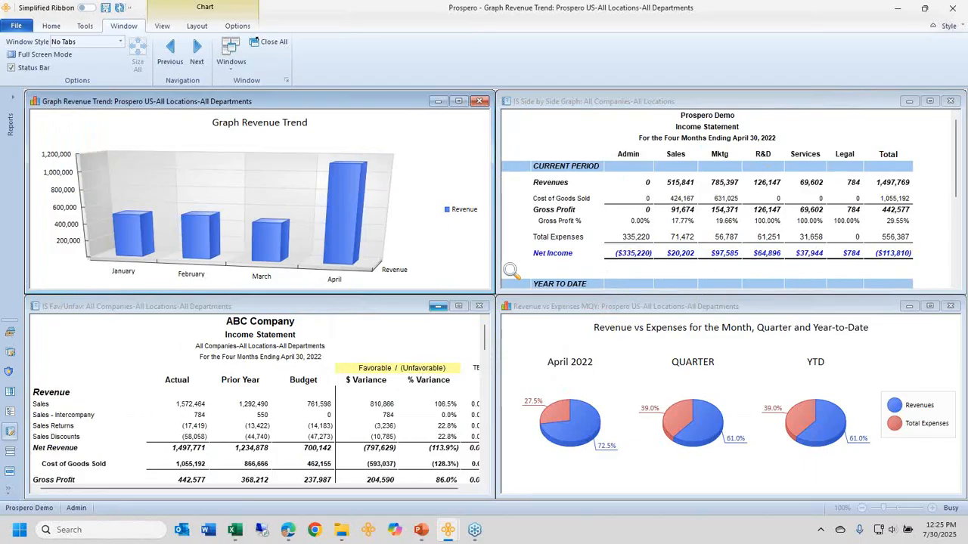
# Step: Switch to the Consol IS and BS and CF.xlsx workbook in Excel and review its Inc St, Bal Sheet and Cash Flow sheets
pyautogui.click(240, 531)
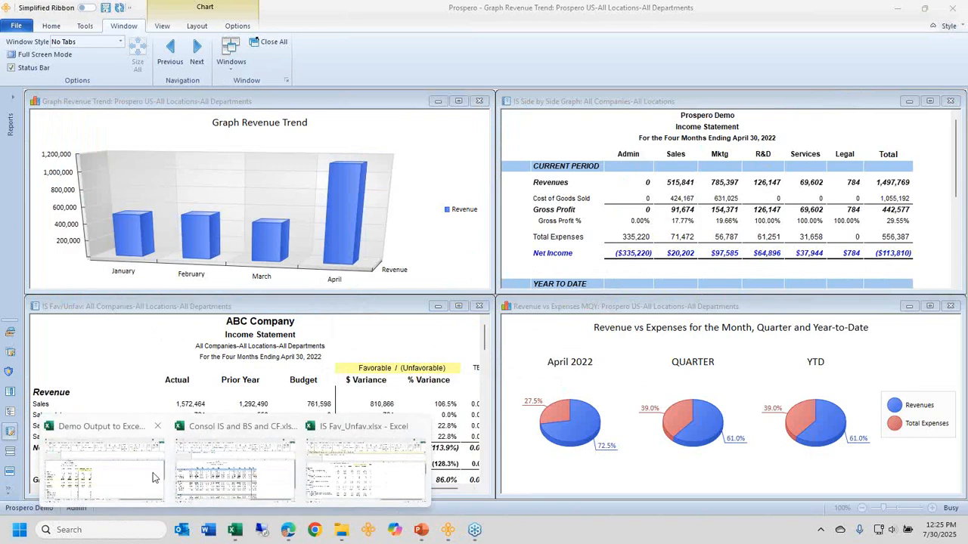
pyautogui.moveTo(155, 476)
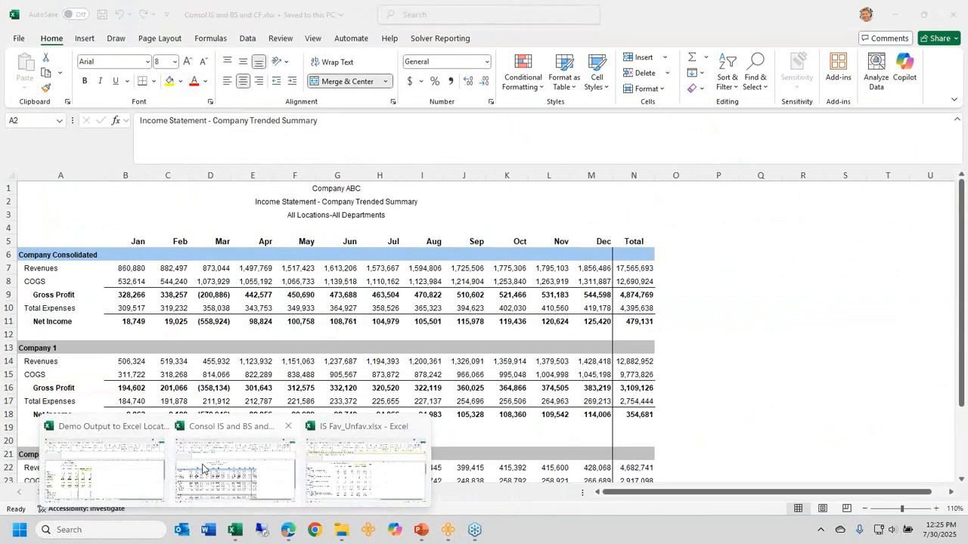
pyautogui.click(201, 465)
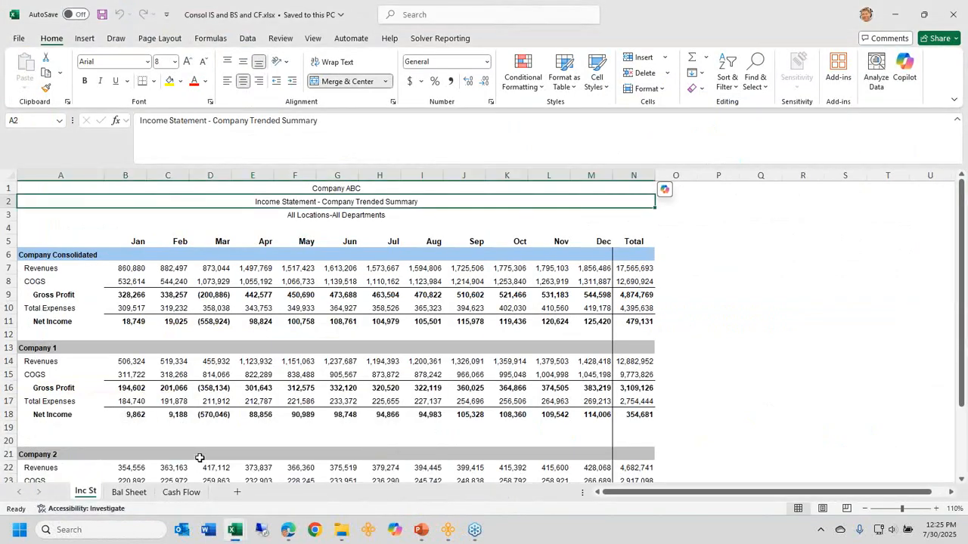
pyautogui.click(133, 493)
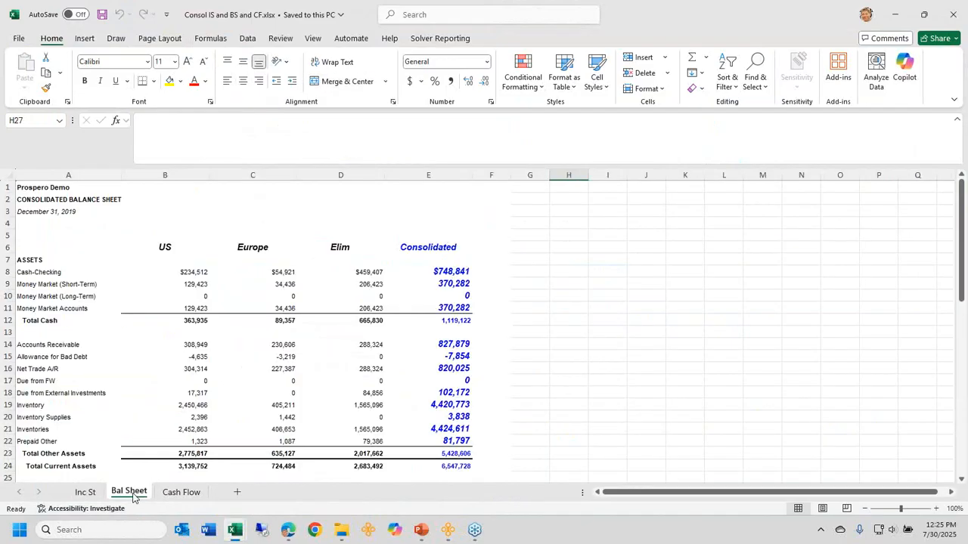
pyautogui.click(81, 494)
pyautogui.click(122, 496)
pyautogui.click(168, 493)
pyautogui.click(129, 492)
pyautogui.click(84, 493)
# Step: Page through the Consol IS.pdf income statements in the browser, then return to the tiled graphs in Prospero
pyautogui.click(288, 531)
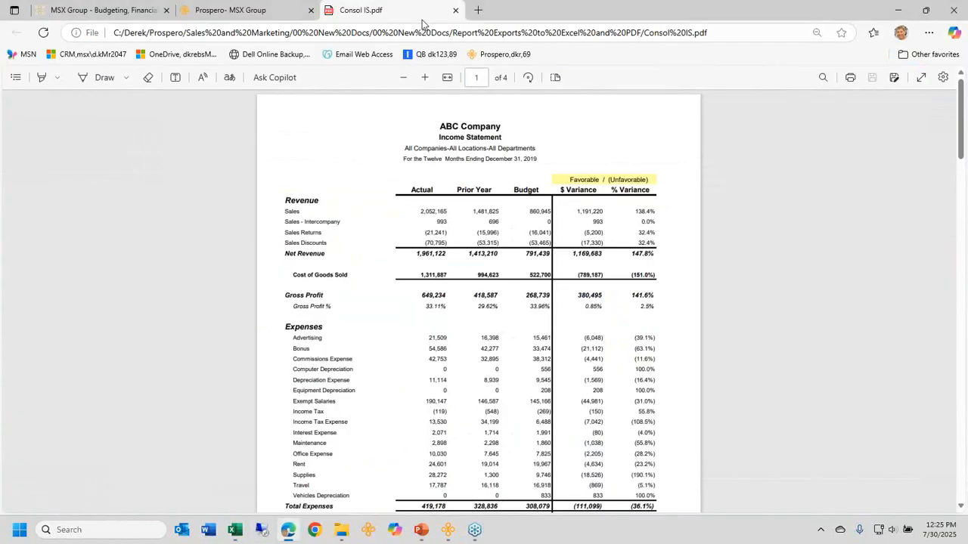
pyautogui.scroll(-1, 487, 275)
pyautogui.scroll(-20, 487, 274)
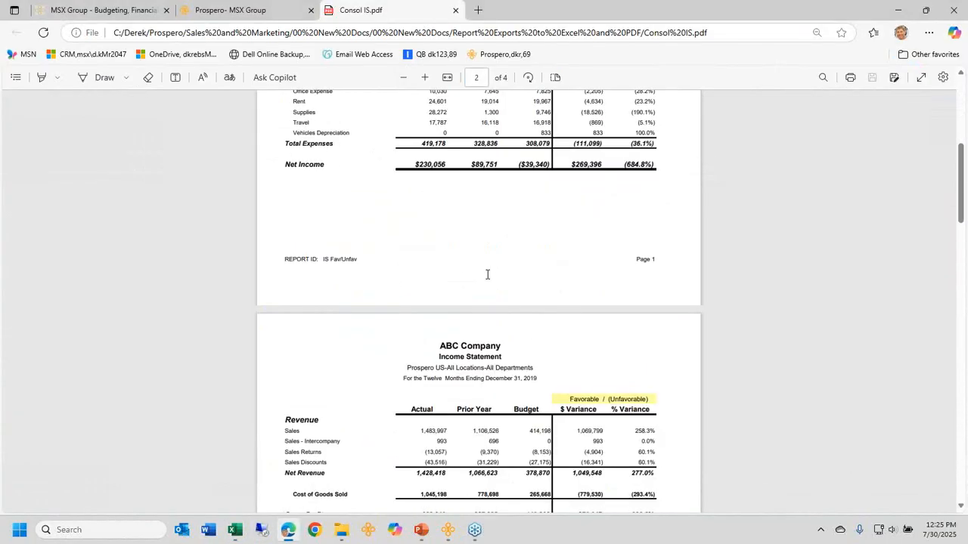
pyautogui.scroll(-15, 487, 275)
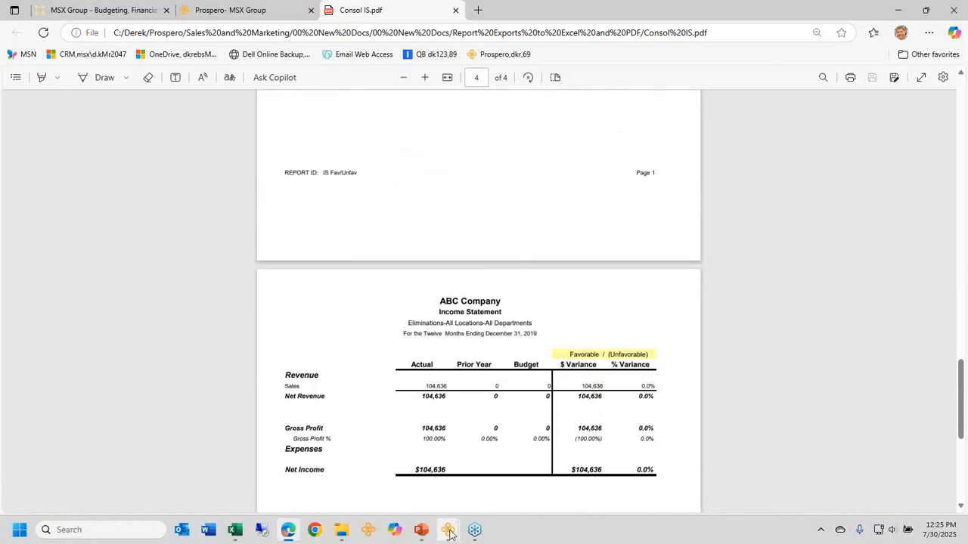
pyautogui.moveTo(448, 530)
pyautogui.click(349, 477)
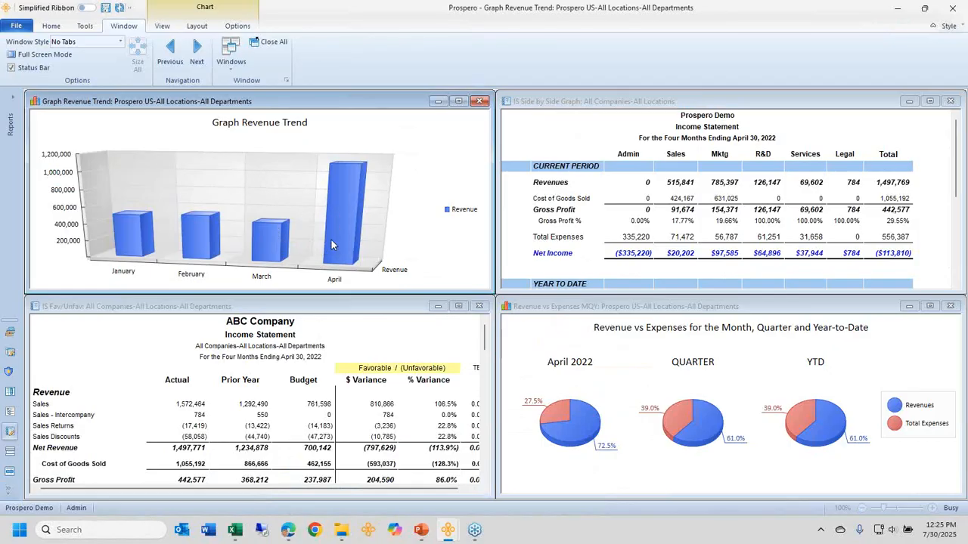
pyautogui.moveTo(337, 239)
# Step: Switch to the Prospero window with the published IS Fav/Unfav report, close the extra report tab and display the Denver Services report as a chart
pyautogui.moveTo(449, 537)
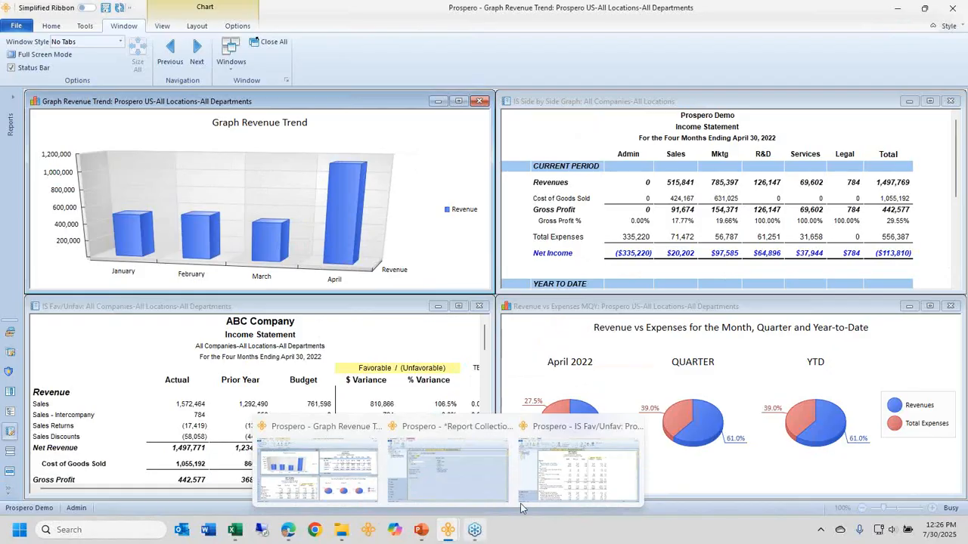
pyautogui.click(566, 493)
pyautogui.click(522, 96)
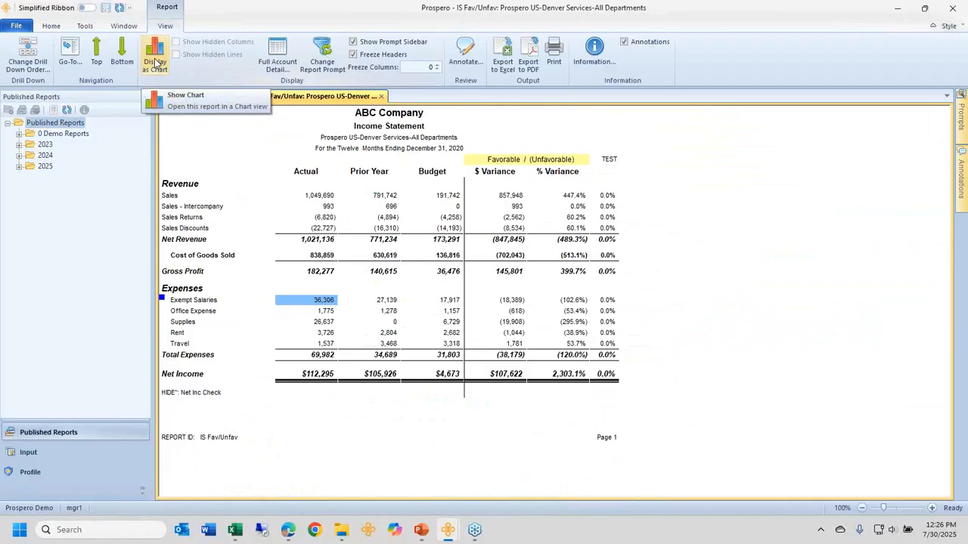
pyautogui.click(155, 61)
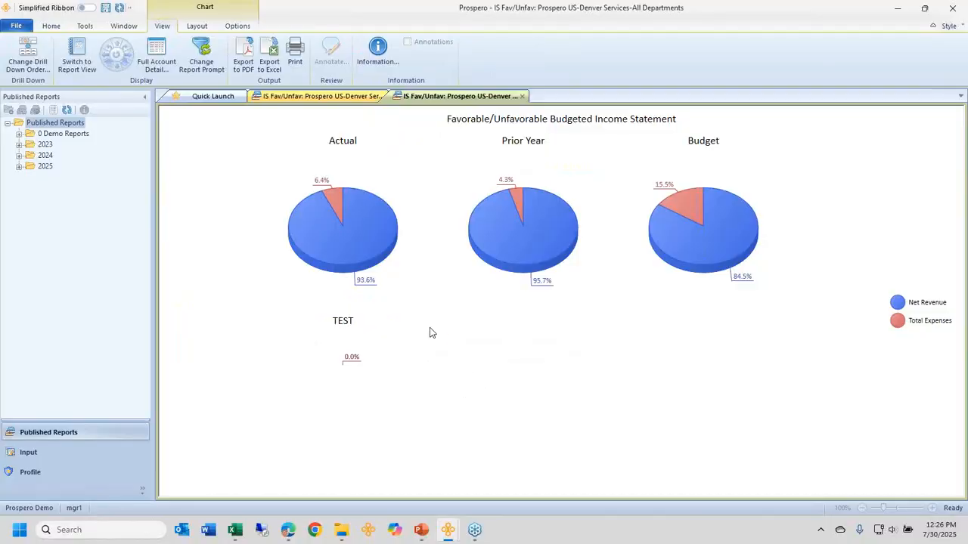
# Step: Drill down on the Total Expenses slice of the Actual pie and compare the resulting department charts with the original chart
pyautogui.click(333, 198)
pyautogui.click(474, 96)
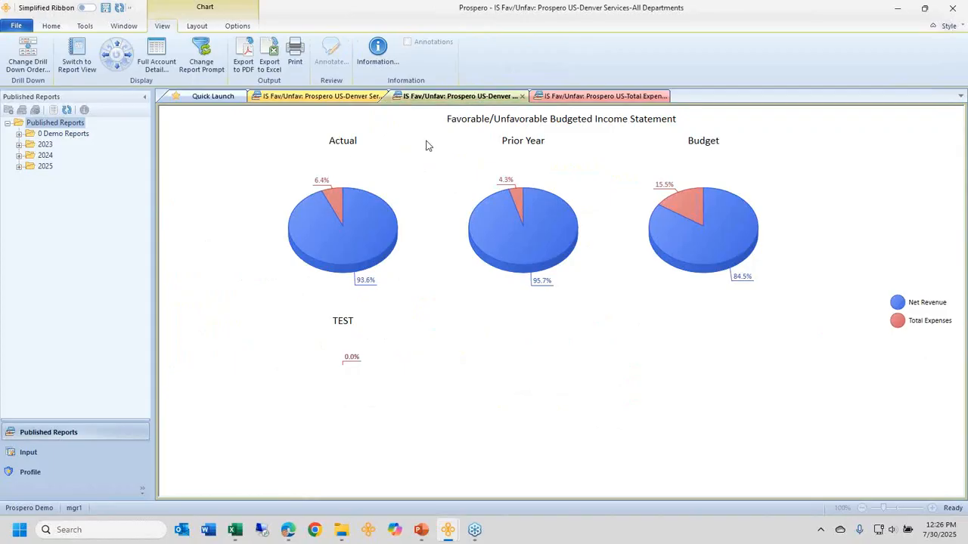
pyautogui.click(595, 97)
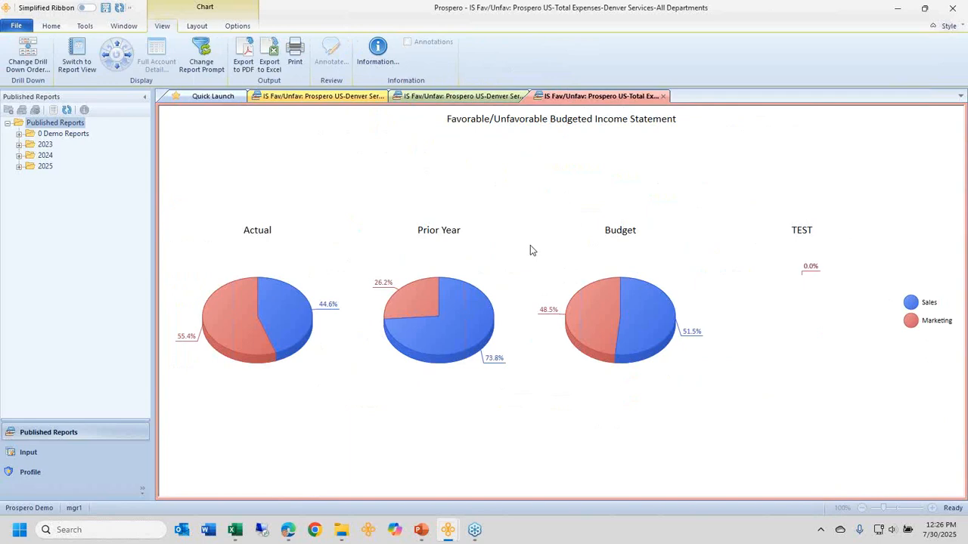
pyautogui.moveTo(448, 283)
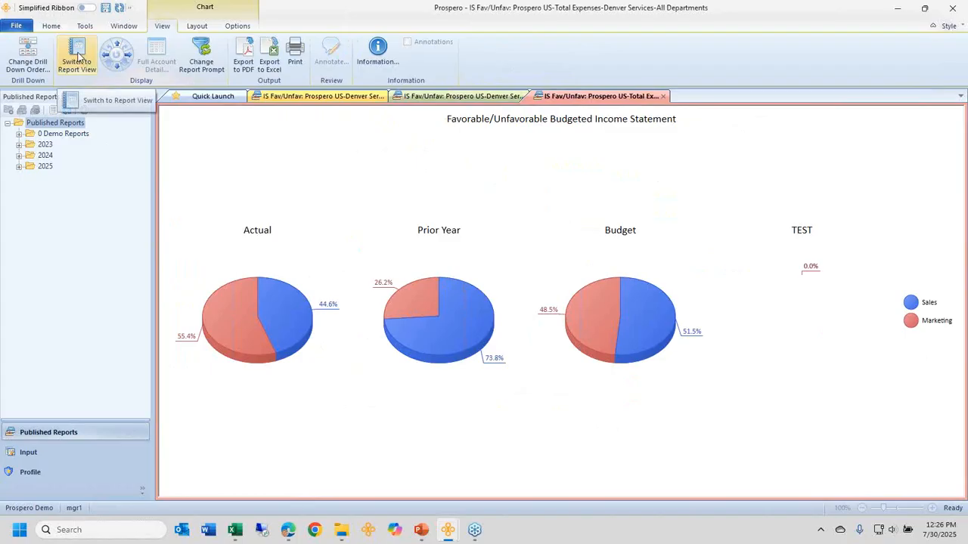
# Step: Show the Total Expenses department chart in report view and compare the report with its chart
pyautogui.click(77, 60)
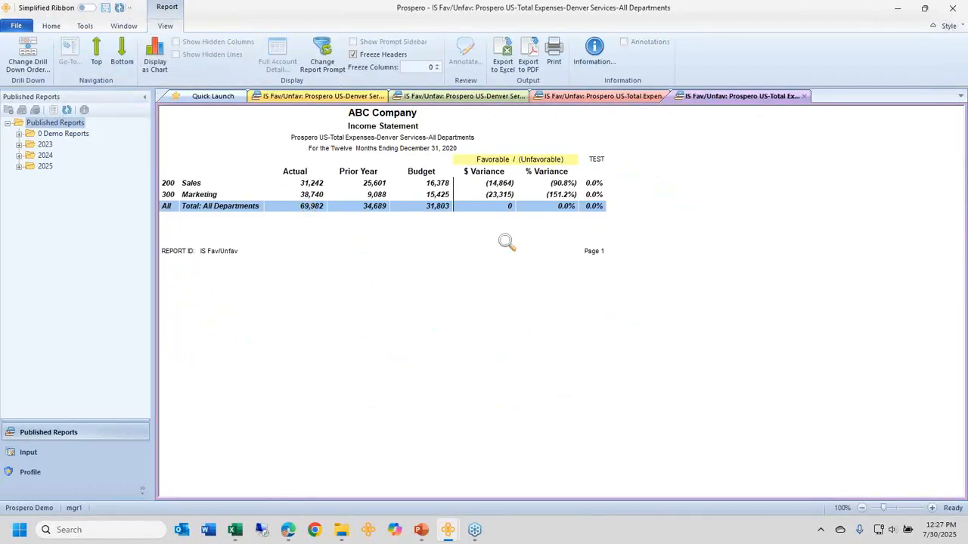
pyautogui.click(590, 96)
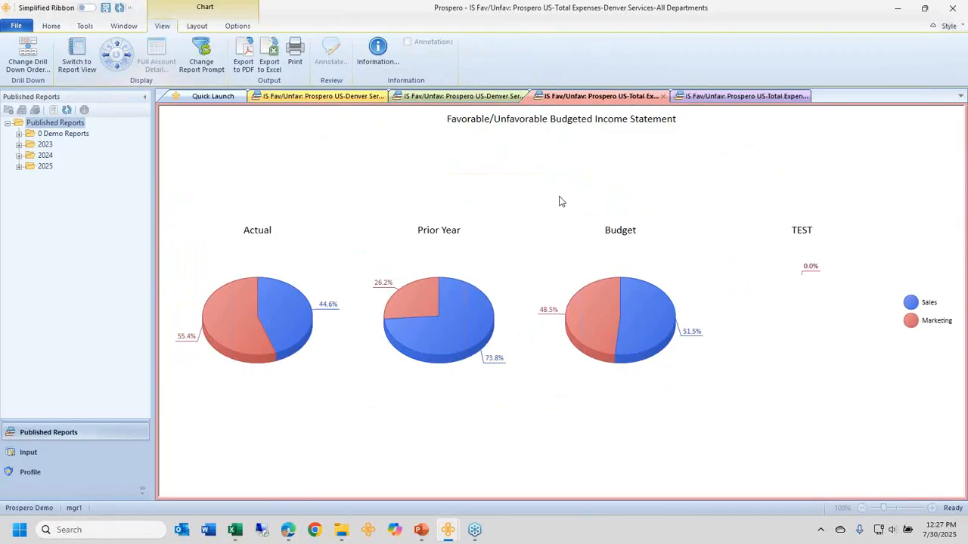
pyautogui.click(735, 96)
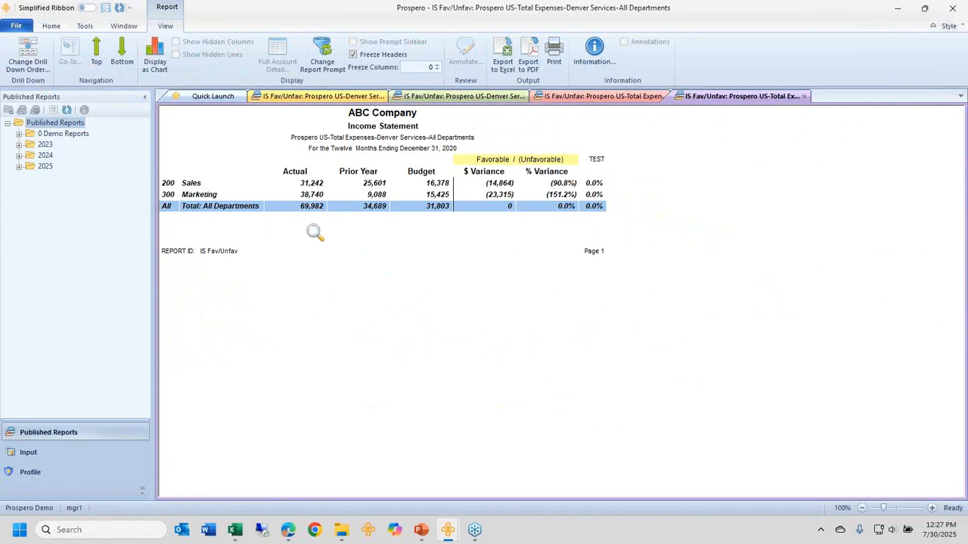
# Step: Switch to the Prospero window holding the Month End 1 report collection and close it without saving the changes
pyautogui.moveTo(444, 532)
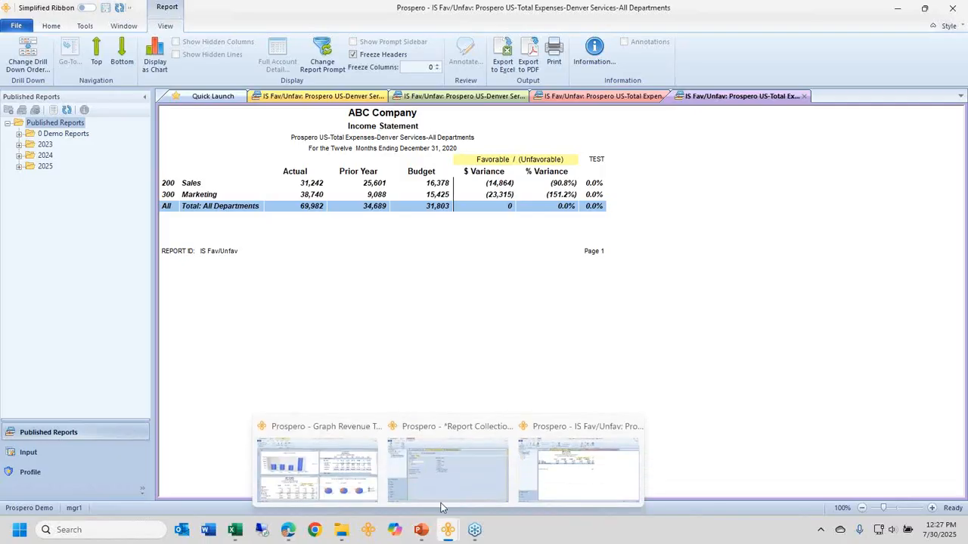
pyautogui.click(446, 472)
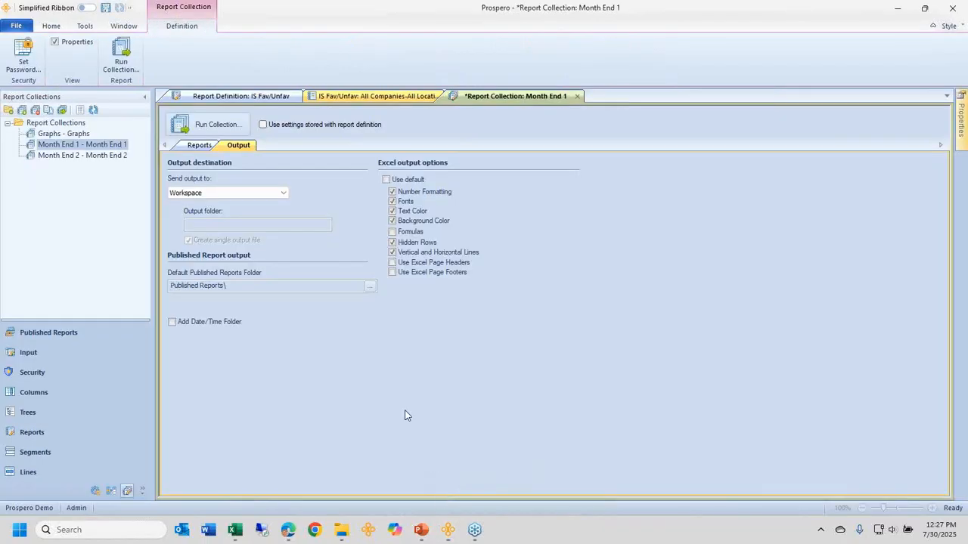
pyautogui.click(576, 96)
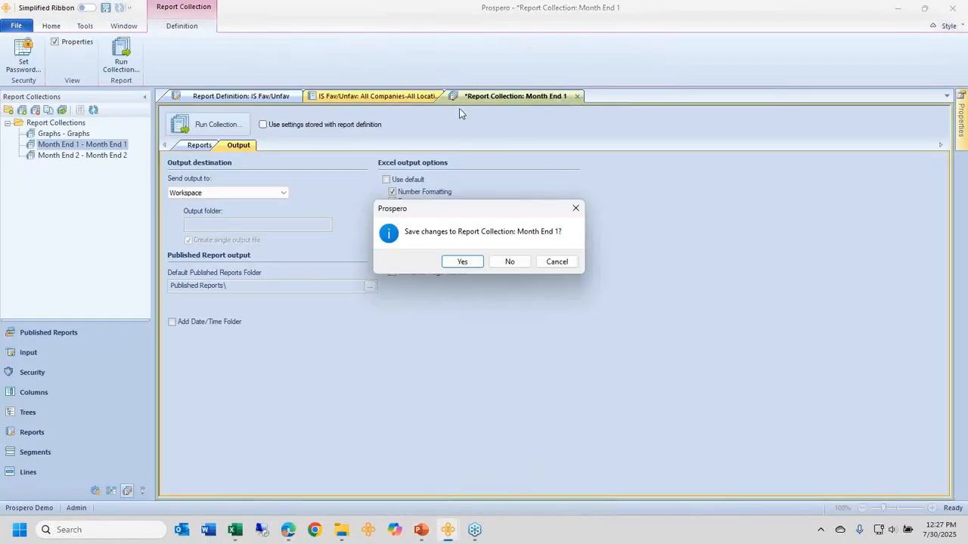
pyautogui.click(510, 261)
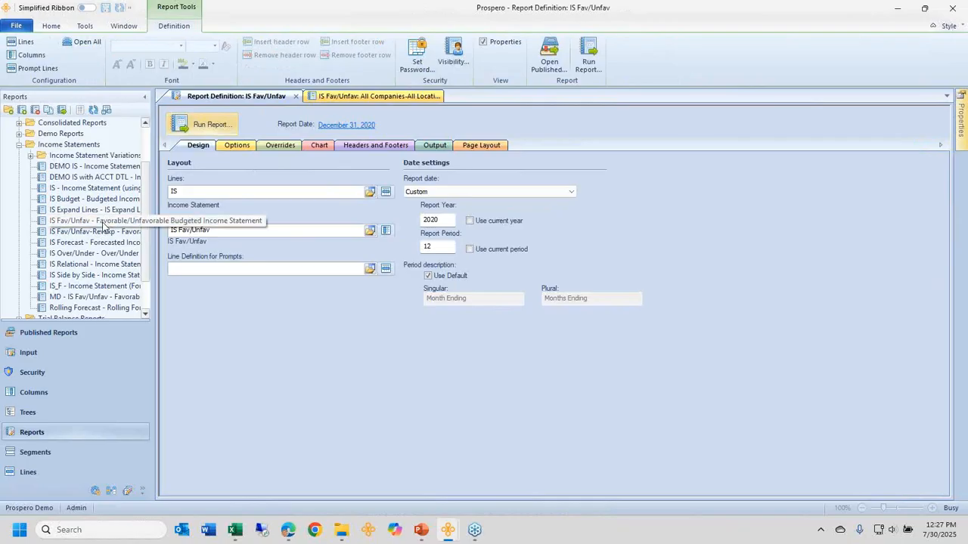
# Step: Review the chart settings of the IS Fav/Unfav report definition, keeping Allow Chart view enabled and Pie as the chart type
pyautogui.click(103, 223)
pyautogui.click(318, 145)
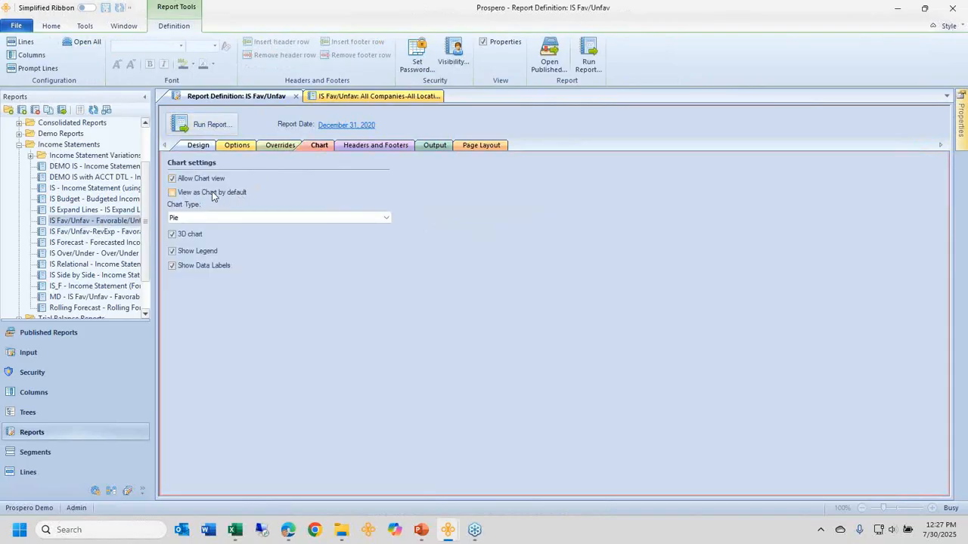
pyautogui.click(173, 180)
pyautogui.click(172, 179)
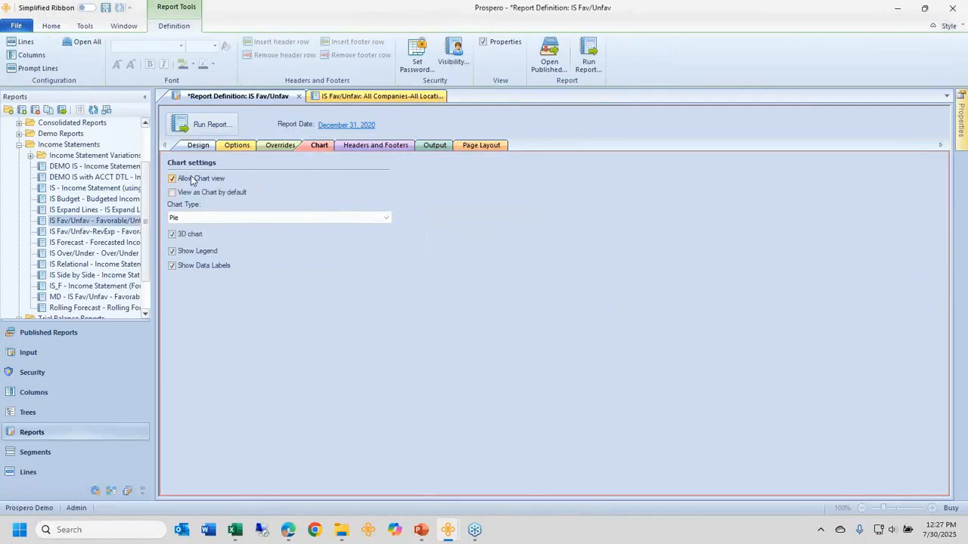
pyautogui.click(391, 220)
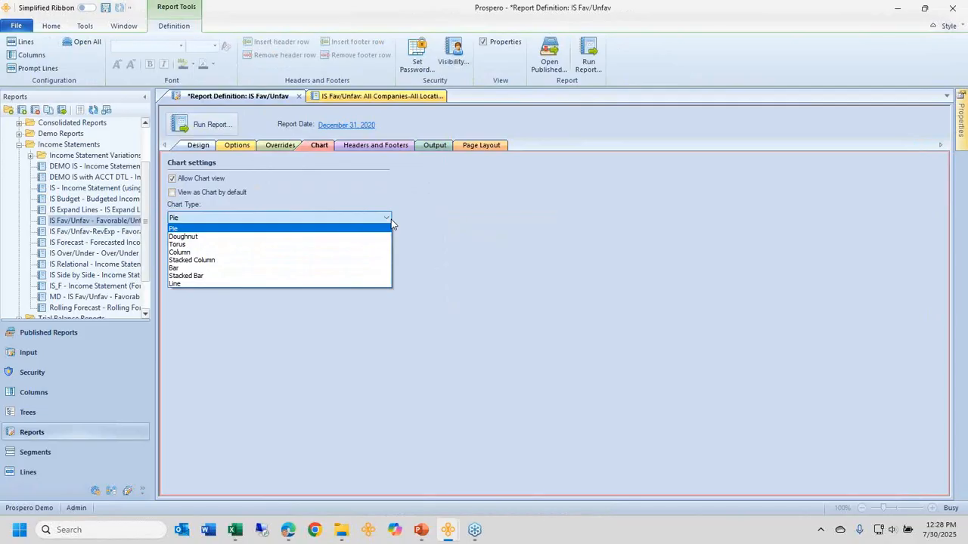
pyautogui.click(390, 196)
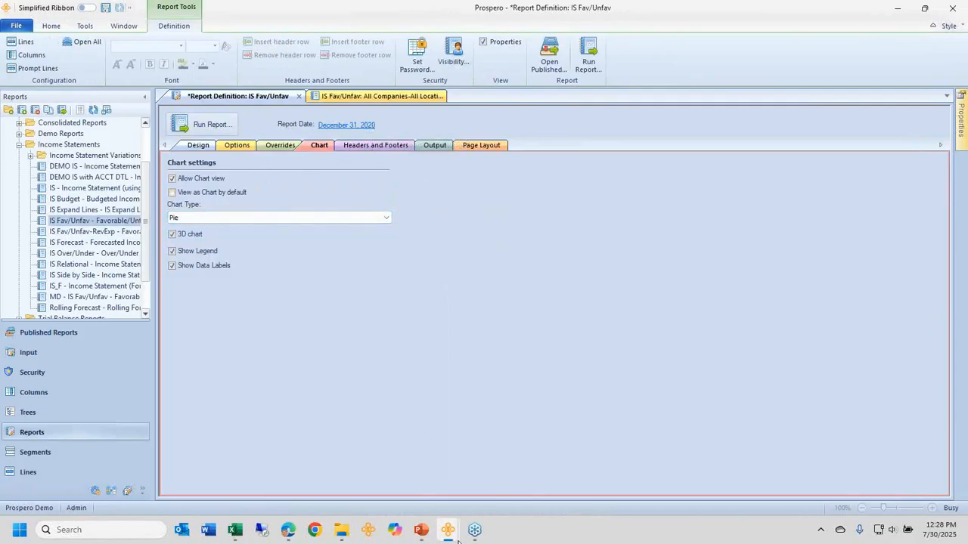
# Step: Switch back to the published reports window and close the Total Expenses drill-down report and its chart
pyautogui.moveTo(448, 530)
pyautogui.click(551, 502)
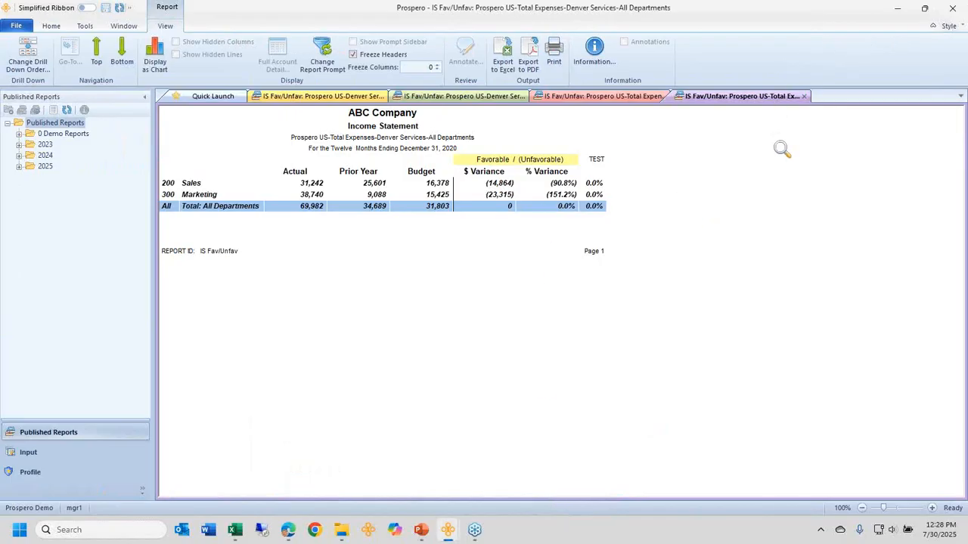
pyautogui.click(803, 96)
pyautogui.click(662, 96)
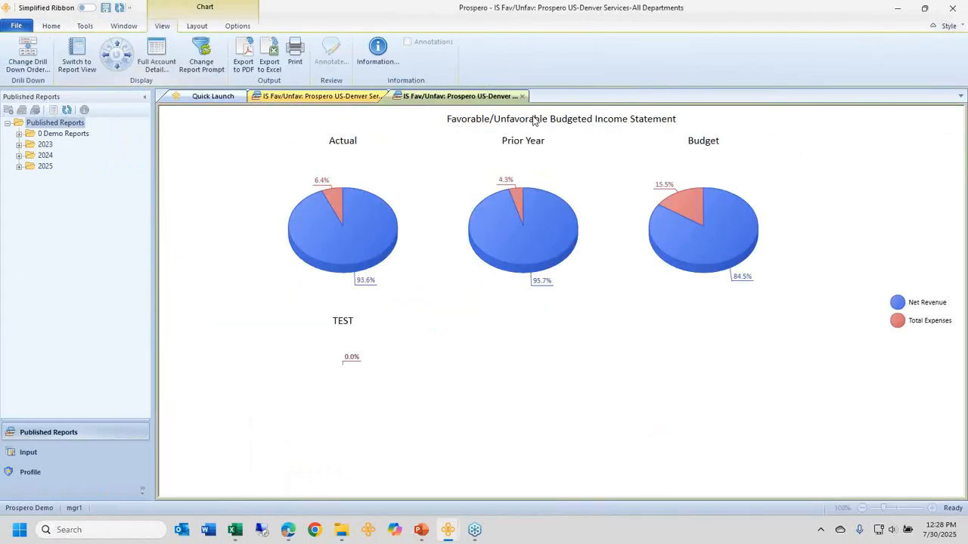
# Step: Close the pie chart and view the Actual Sales amount's department drill-down, closing it to return to the income statement
pyautogui.click(525, 96)
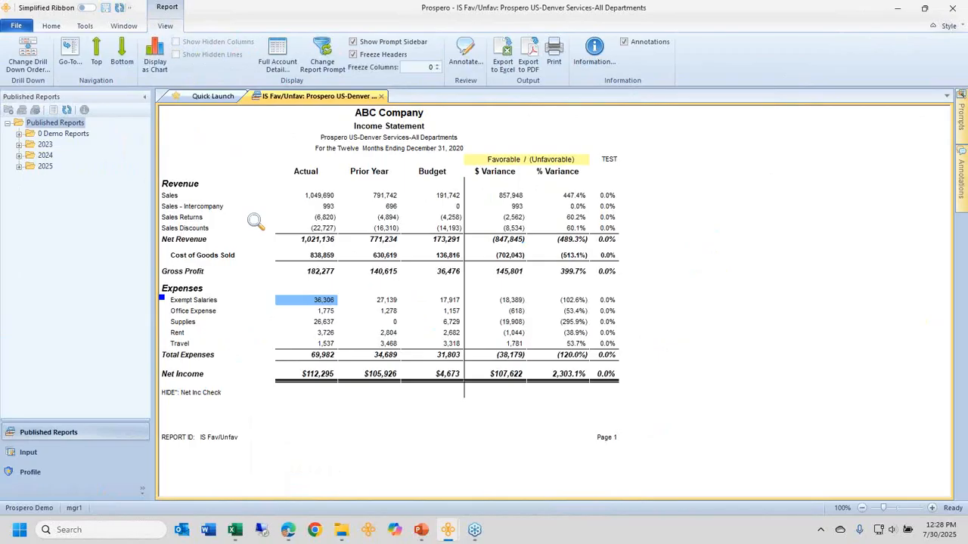
pyautogui.click(325, 195)
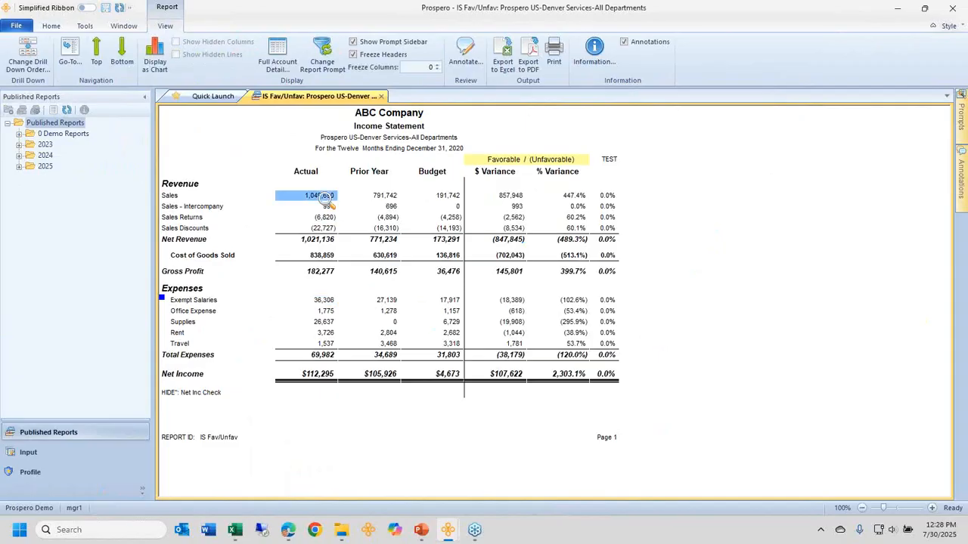
pyautogui.doubleClick(325, 196)
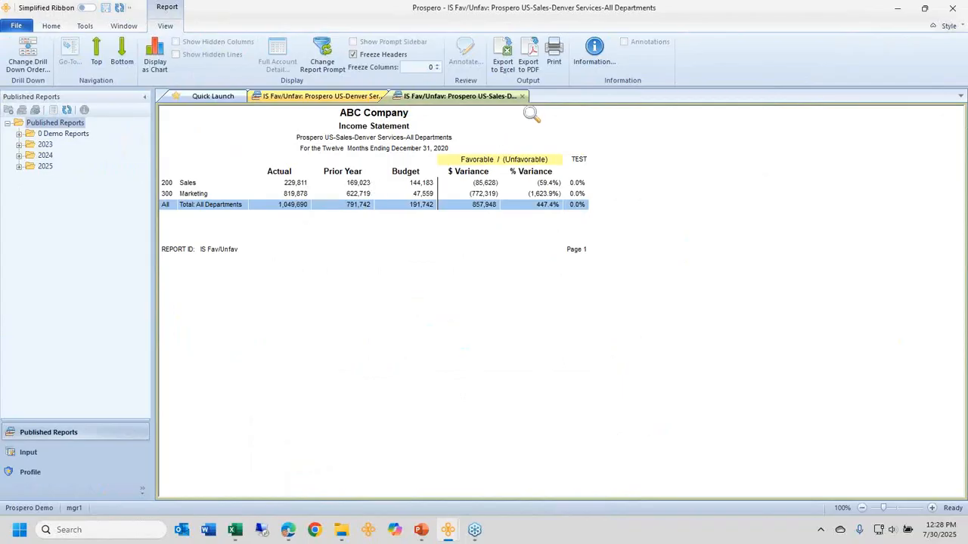
pyautogui.click(523, 96)
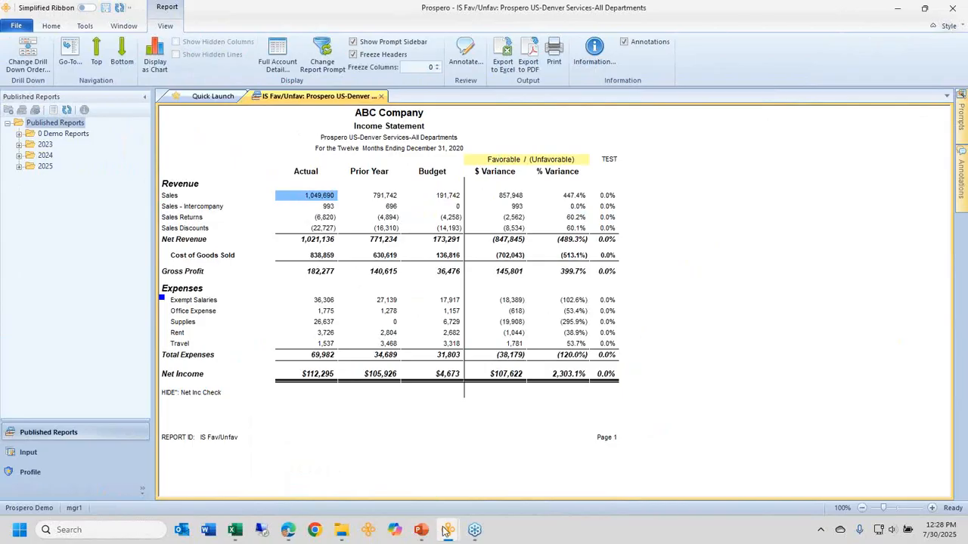
# Step: Switch to the Prospero window with the report definition and bring up the report options for the all-companies IS Fav/Unfav report
pyautogui.moveTo(450, 535)
pyautogui.click(448, 488)
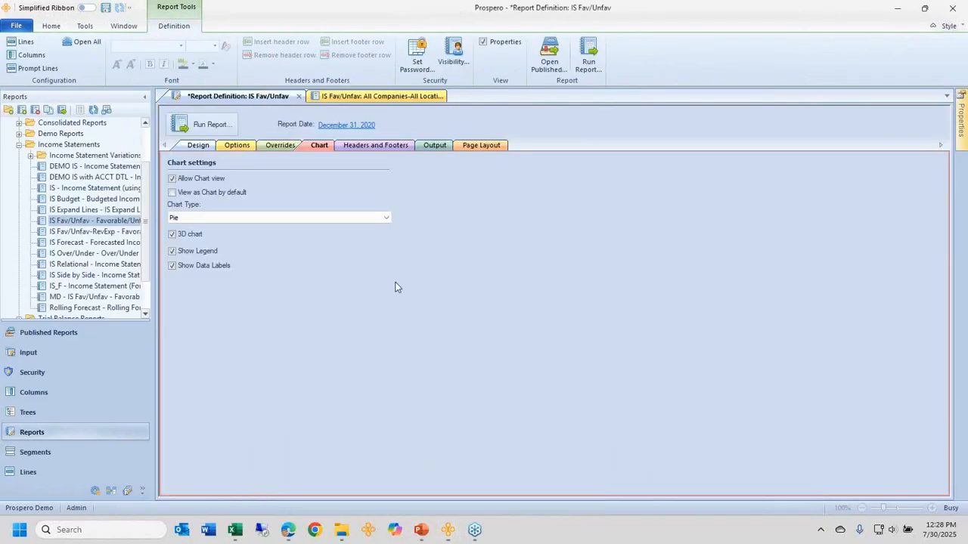
pyautogui.click(332, 97)
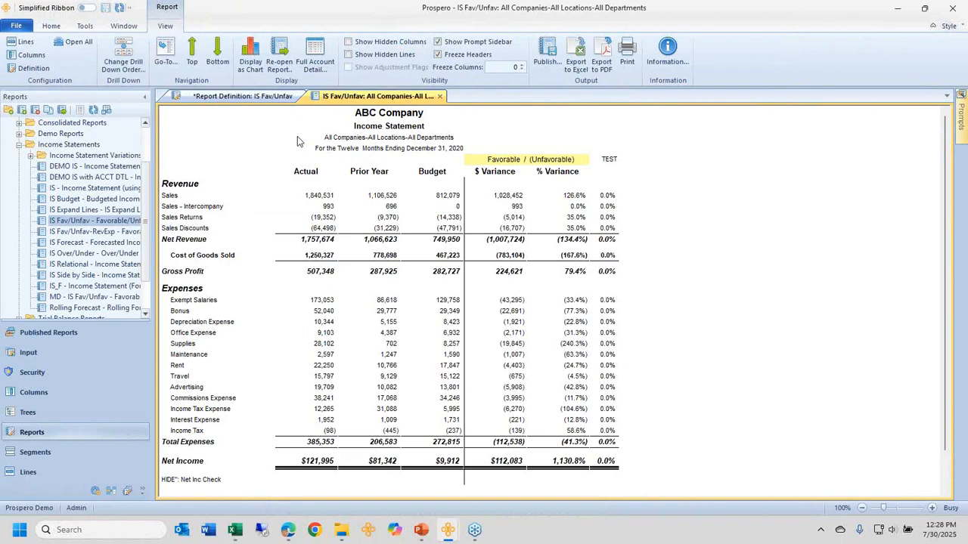
pyautogui.click(278, 54)
pyautogui.click(283, 139)
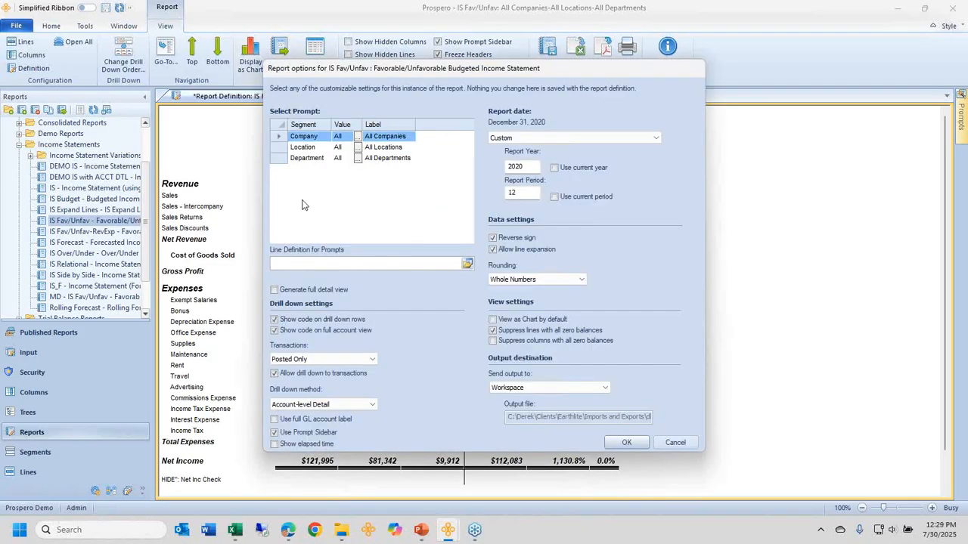
# Step: Examine the Department prompt's choices as a list and as a selection tree, and cancel without changing the department
pyautogui.click(279, 150)
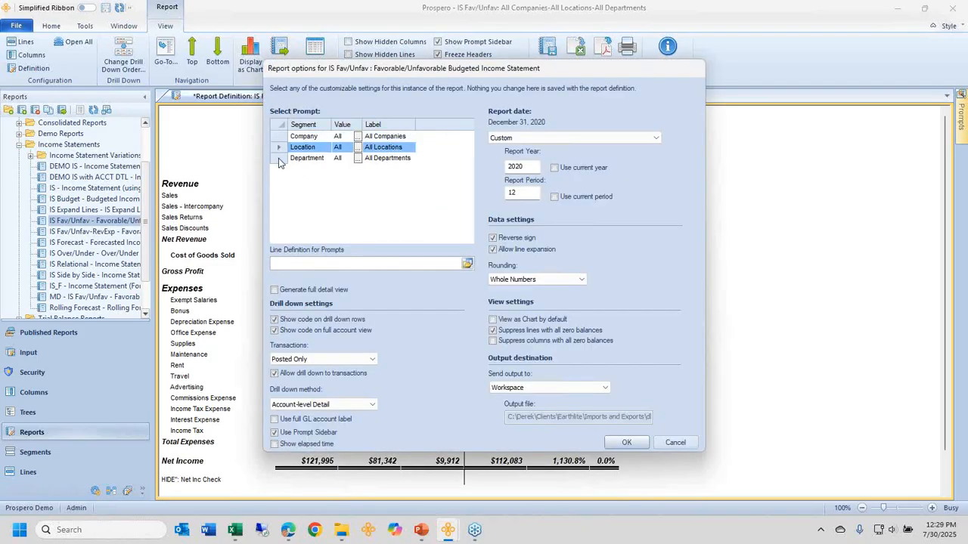
pyautogui.click(280, 159)
pyautogui.click(358, 158)
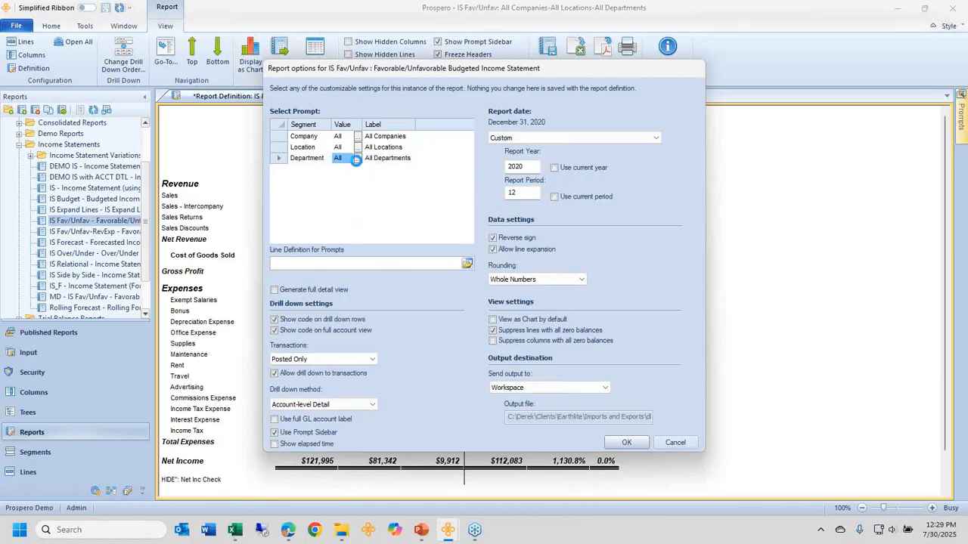
pyautogui.moveTo(431, 146); pyautogui.dragTo(557, 172)
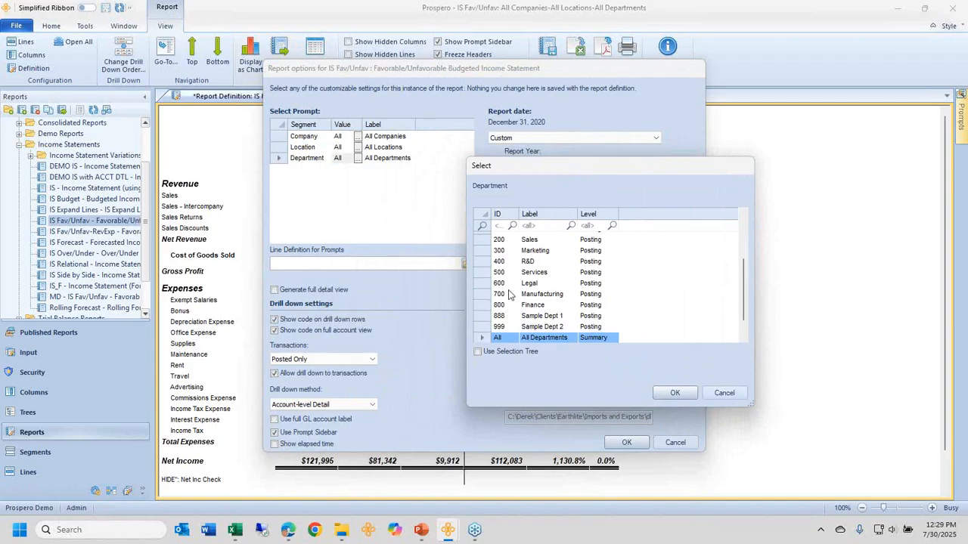
pyautogui.click(478, 353)
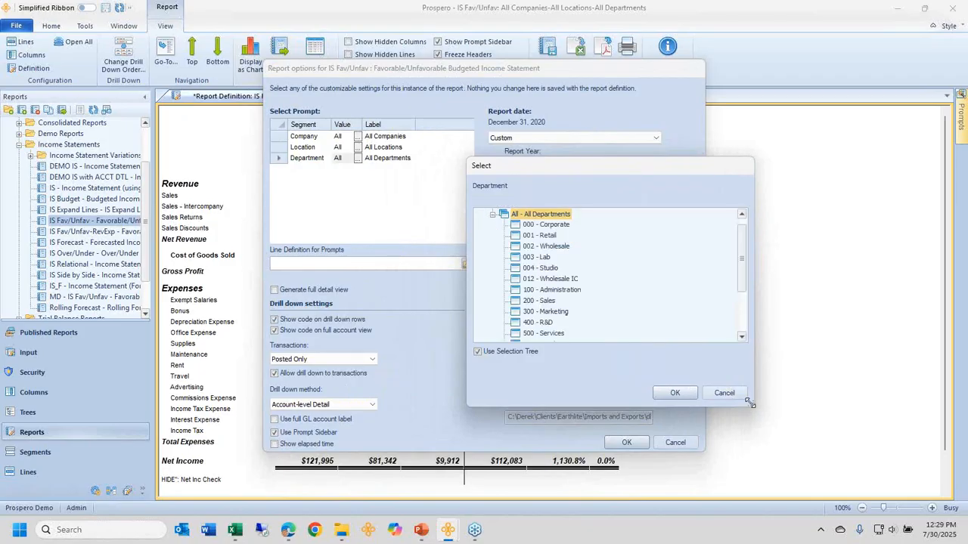
pyautogui.moveTo(750, 404); pyautogui.dragTo(793, 515)
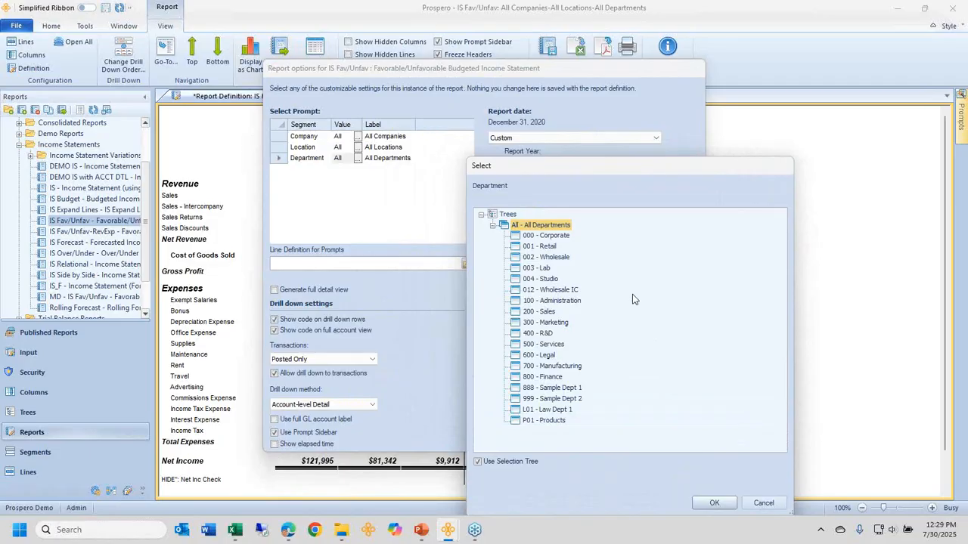
pyautogui.click(762, 505)
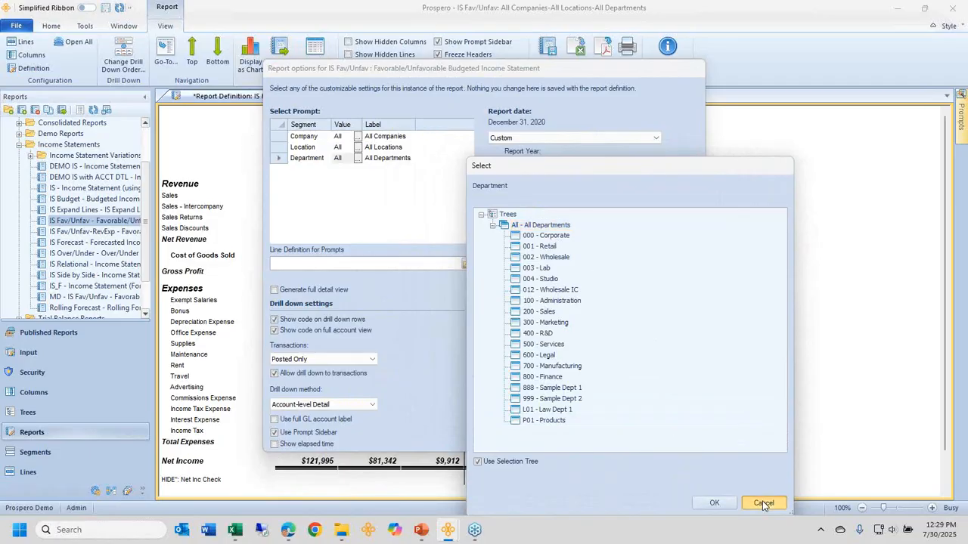
# Step: Open the Location prompt's selection tree and expand All Locations, enlarging the dialog to show every location
pyautogui.click(280, 147)
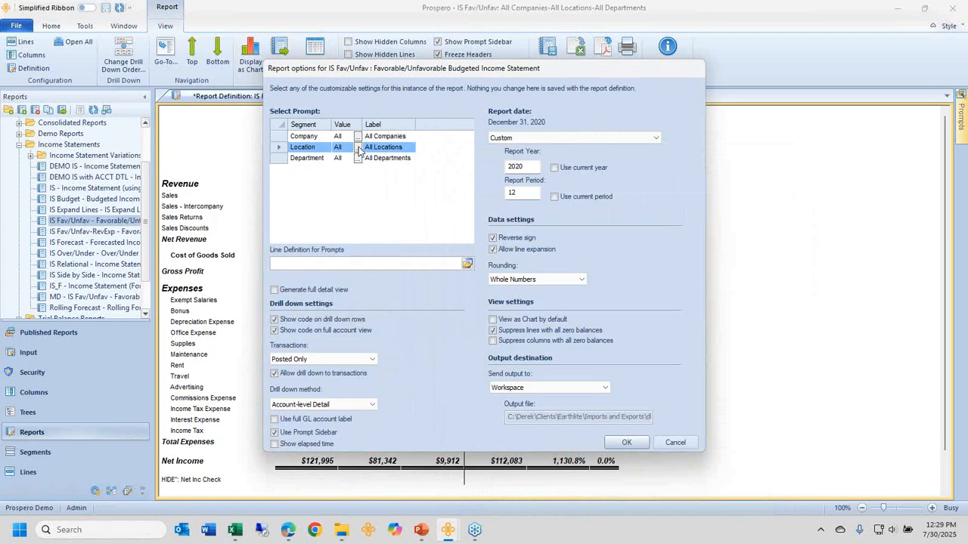
pyautogui.moveTo(471, 149); pyautogui.dragTo(556, 149)
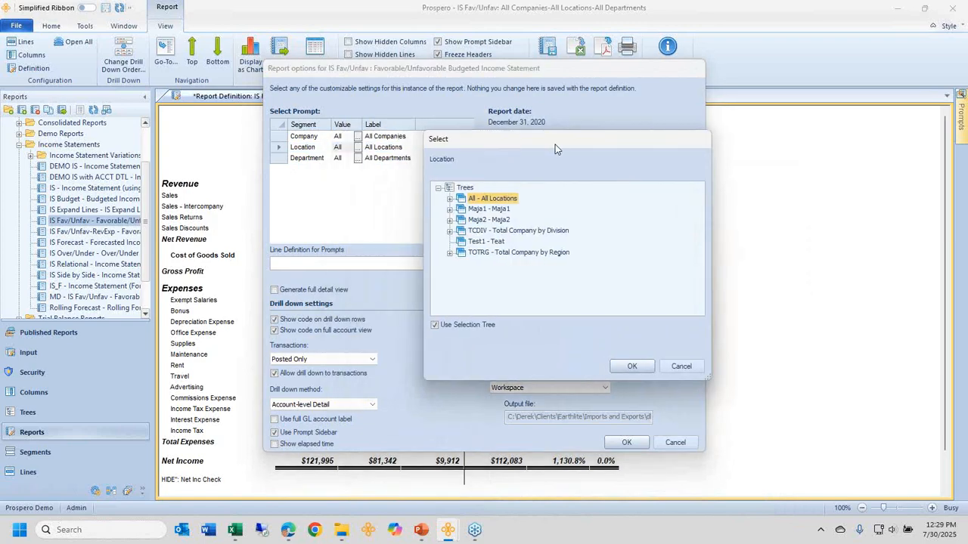
pyautogui.click(503, 231)
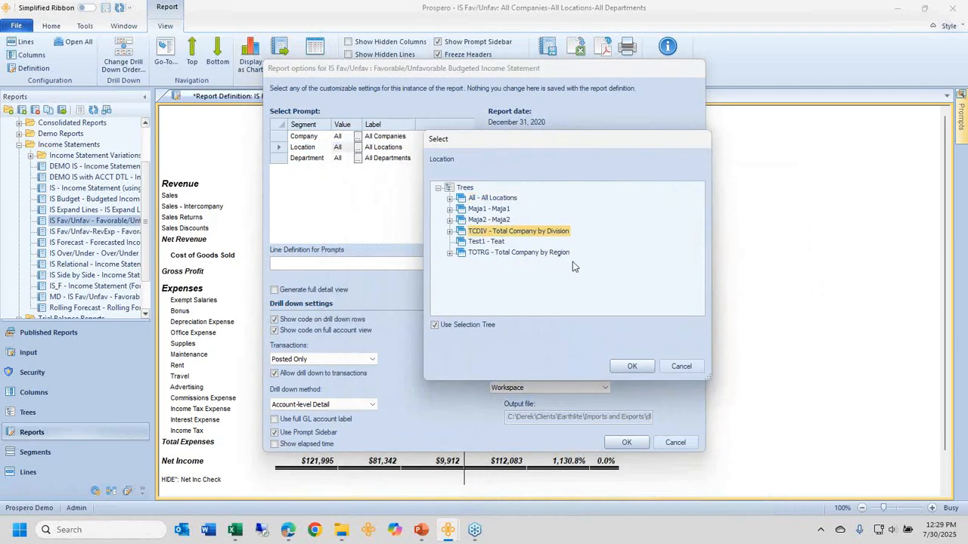
pyautogui.click(497, 200)
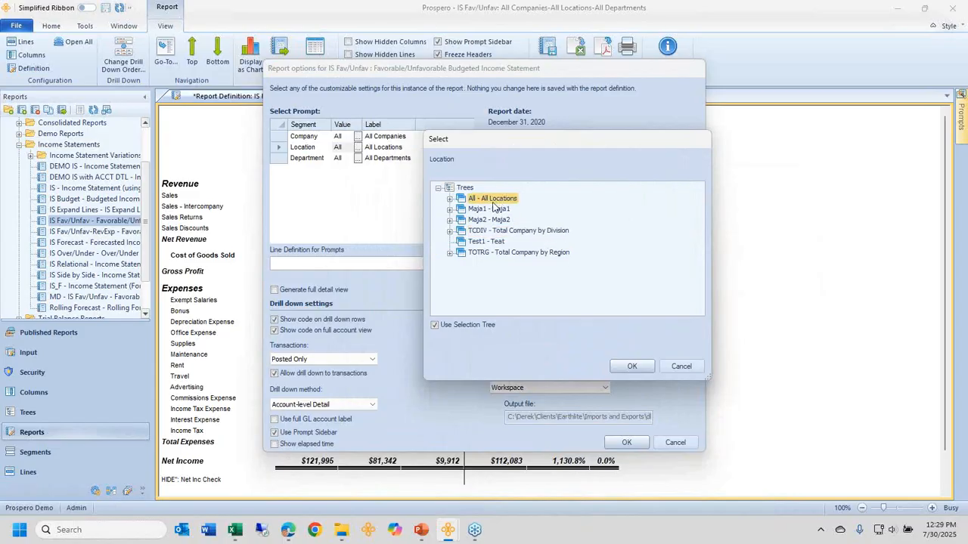
pyautogui.click(450, 199)
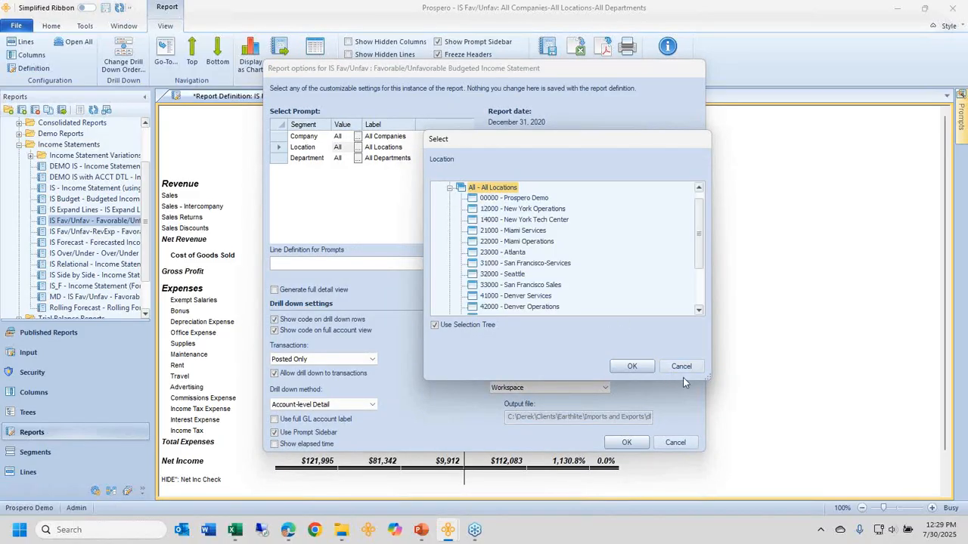
pyautogui.moveTo(714, 384); pyautogui.dragTo(727, 461)
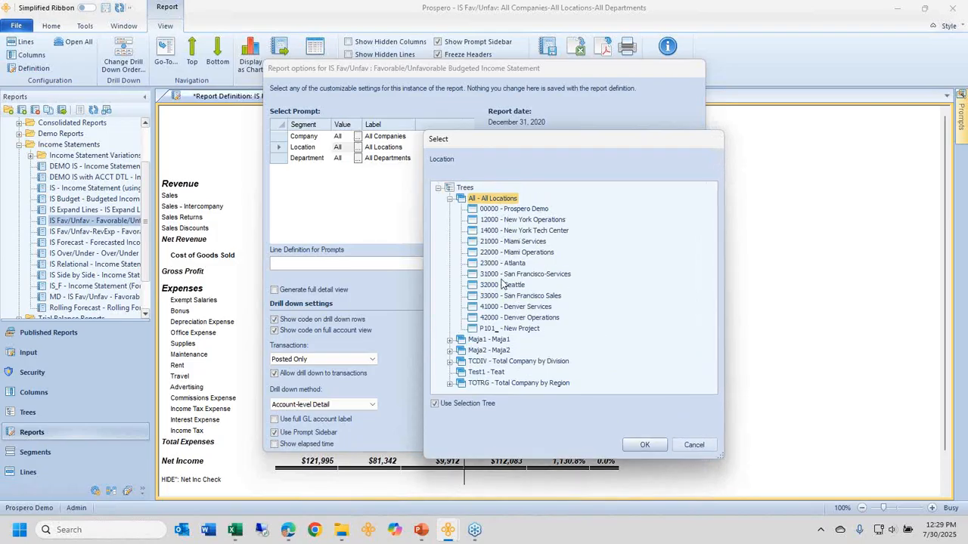
# Step: Look through the individual Miami, Atlanta, San Francisco and Seattle locations under All Locations and collapse that tree
pyautogui.click(526, 244)
pyautogui.click(527, 252)
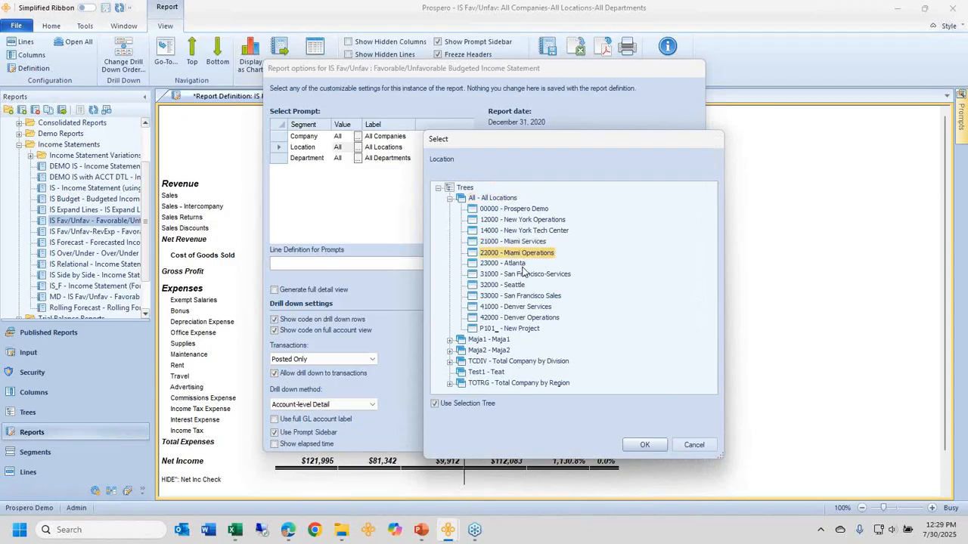
pyautogui.click(525, 264)
pyautogui.click(522, 243)
pyautogui.click(523, 254)
pyautogui.click(523, 264)
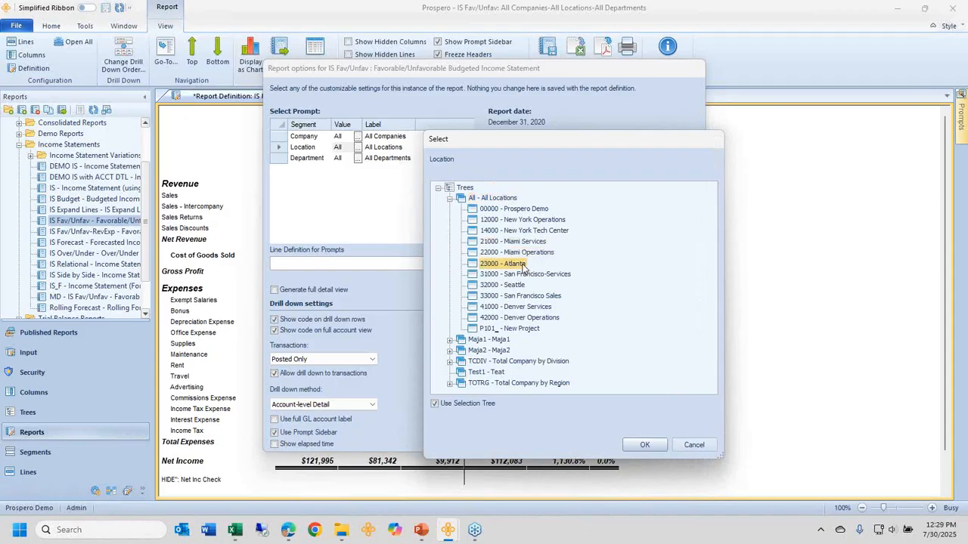
pyautogui.click(519, 276)
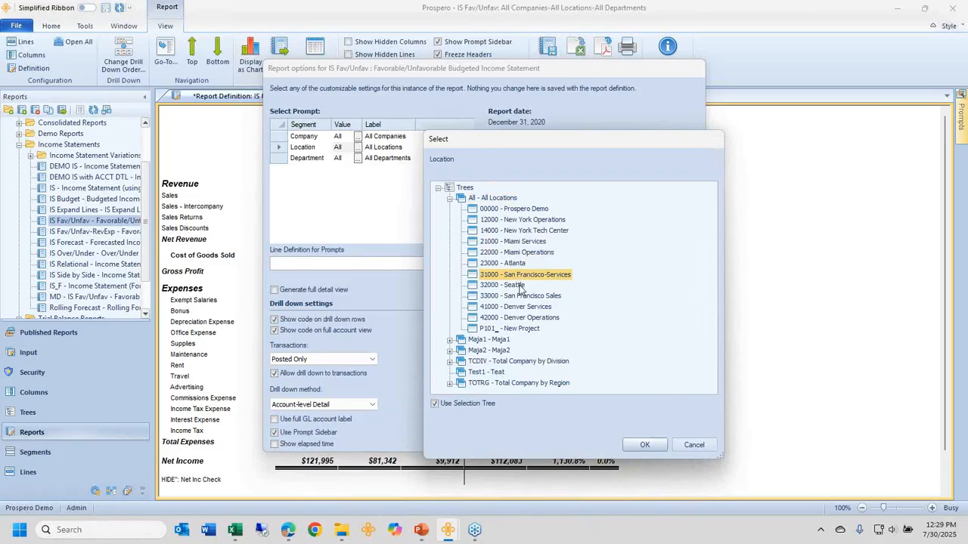
pyautogui.click(519, 285)
pyautogui.click(519, 276)
pyautogui.click(489, 198)
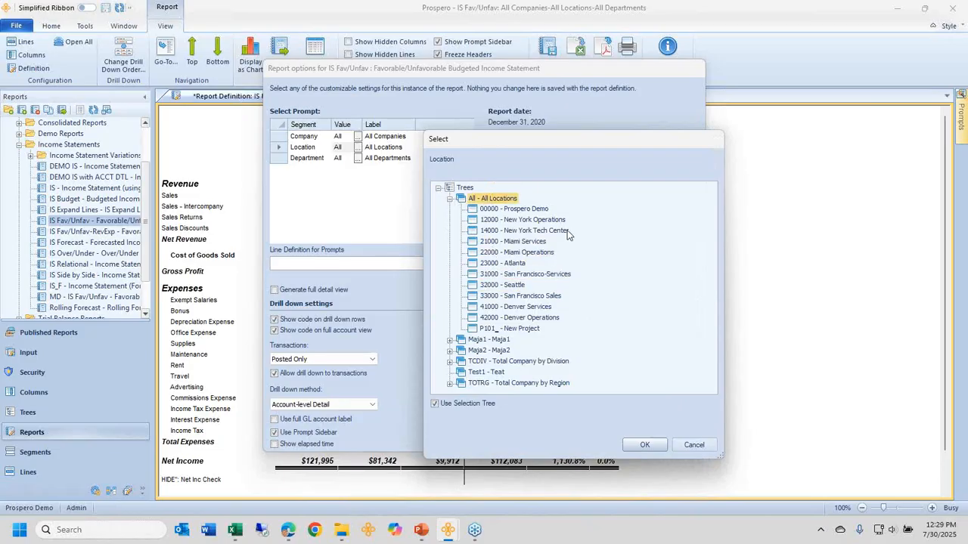
pyautogui.click(450, 198)
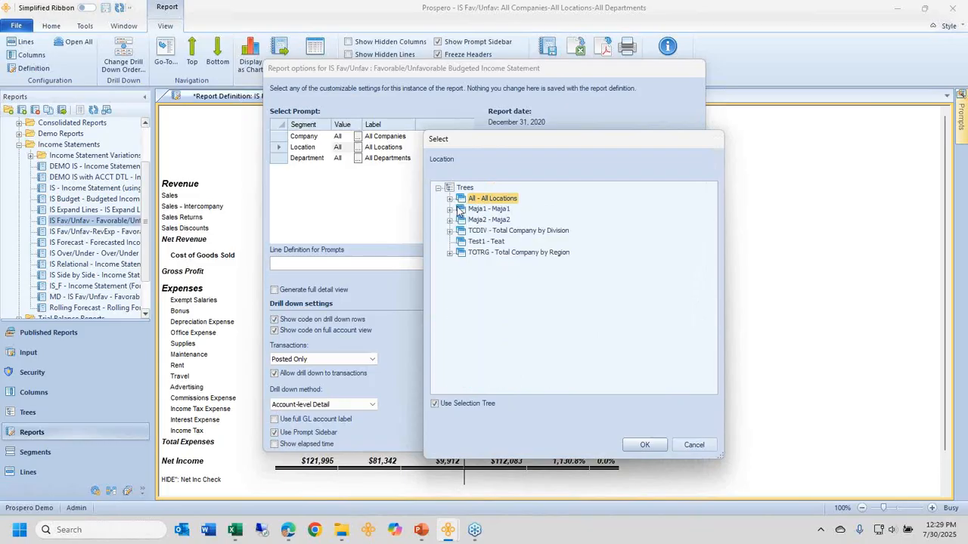
# Step: Expand the TOTRG - Total Company by Region tree and look through the locations in the 10000 - East region
pyautogui.click(450, 252)
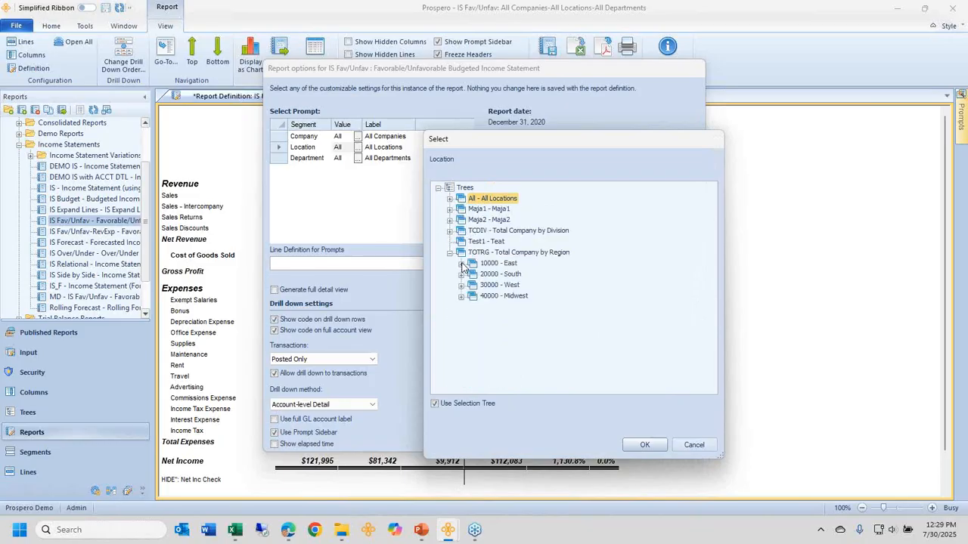
pyautogui.click(462, 263)
pyautogui.click(537, 274)
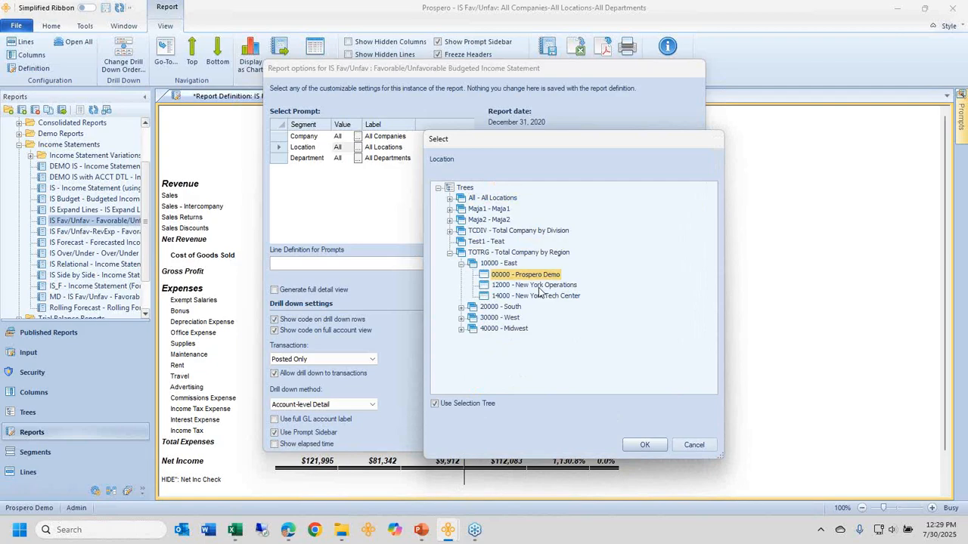
pyautogui.click(537, 285)
pyautogui.click(537, 297)
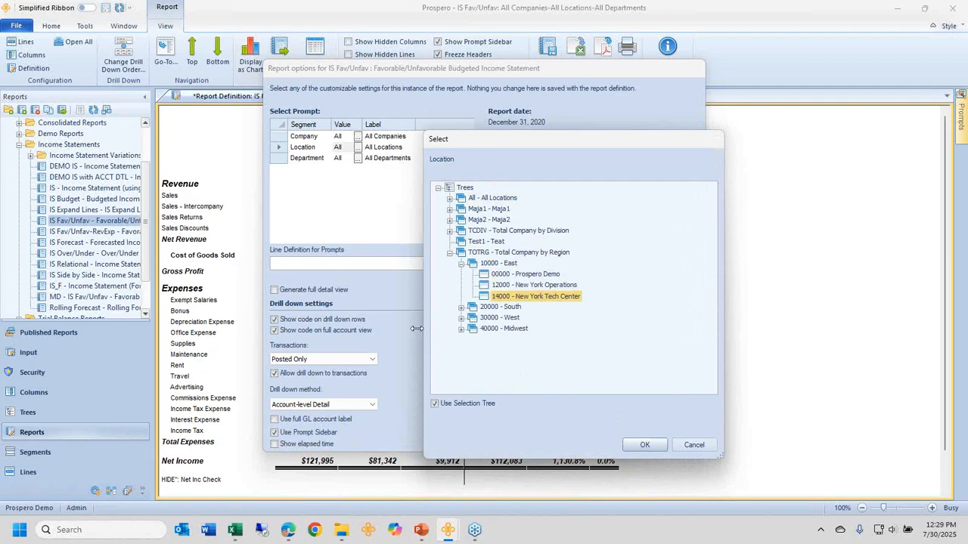
# Step: Expand the 30000 - West and 40000 - Midwest regions and examine their members, including the 4* wildcard entry
pyautogui.click(462, 318)
pyautogui.click(531, 330)
pyautogui.click(533, 351)
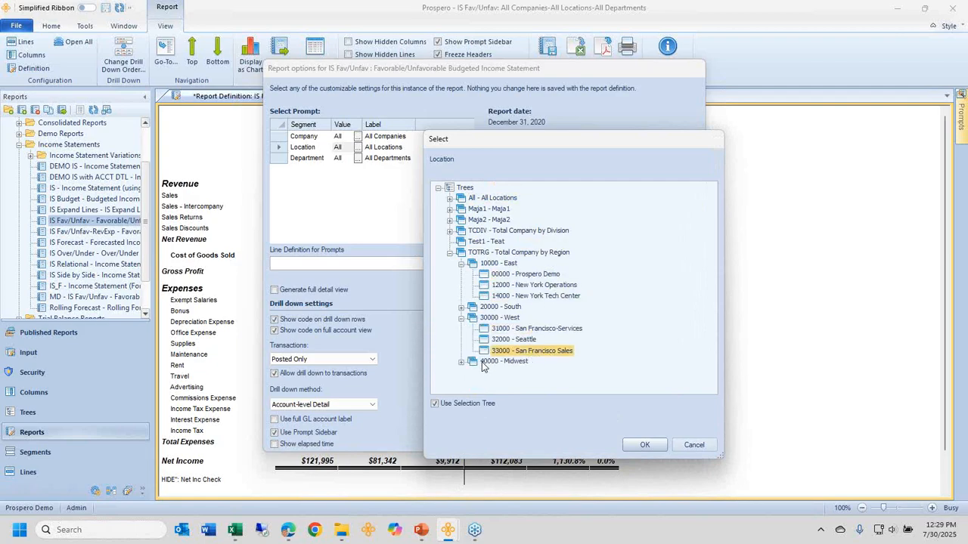
pyautogui.click(462, 362)
pyautogui.click(521, 373)
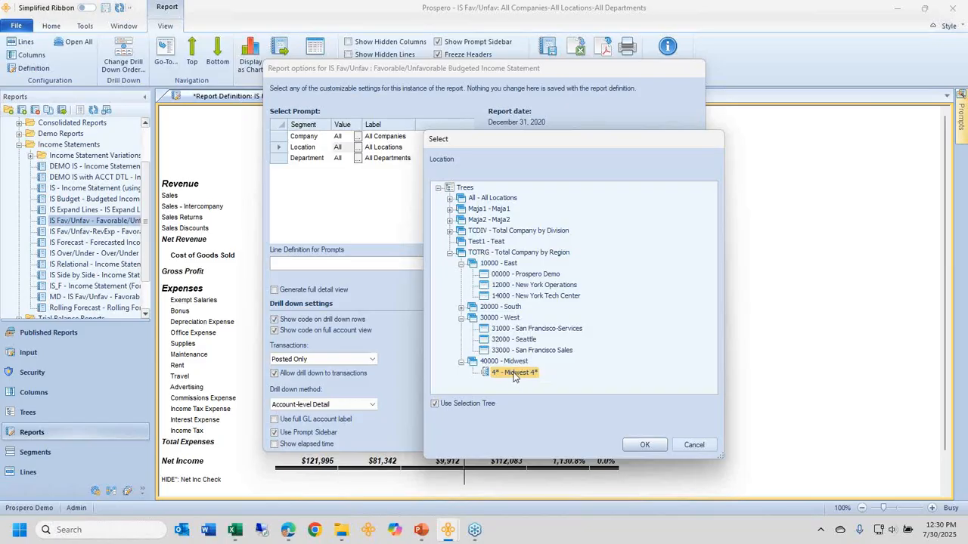
pyautogui.click(504, 362)
pyautogui.click(521, 374)
# Step: Show the locations as a flat list, highlight 40000 Midwest through 42000 Denver Operations, and return to the selection tree
pyautogui.click(479, 405)
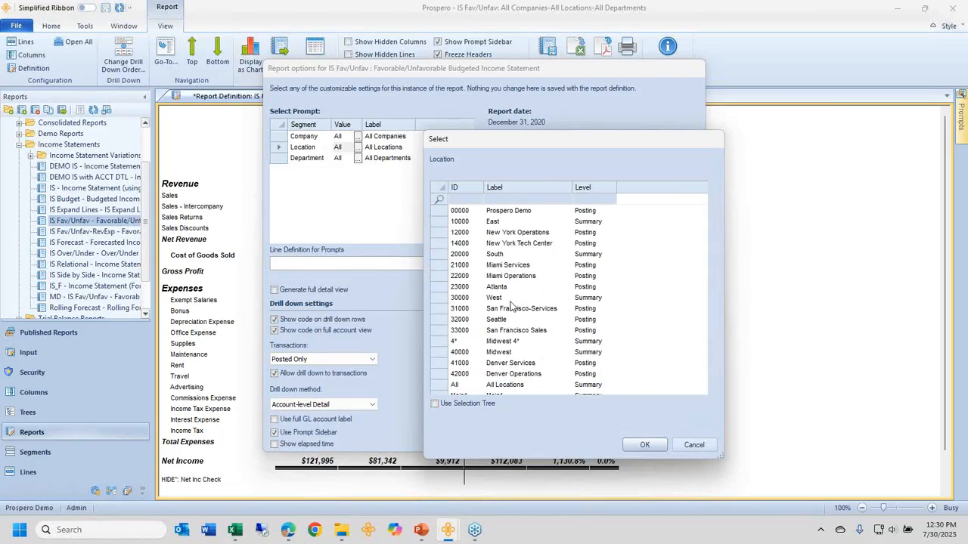
pyautogui.click(482, 354)
pyautogui.keyDown('shift'); pyautogui.click(468, 376); pyautogui.keyUp('shift')
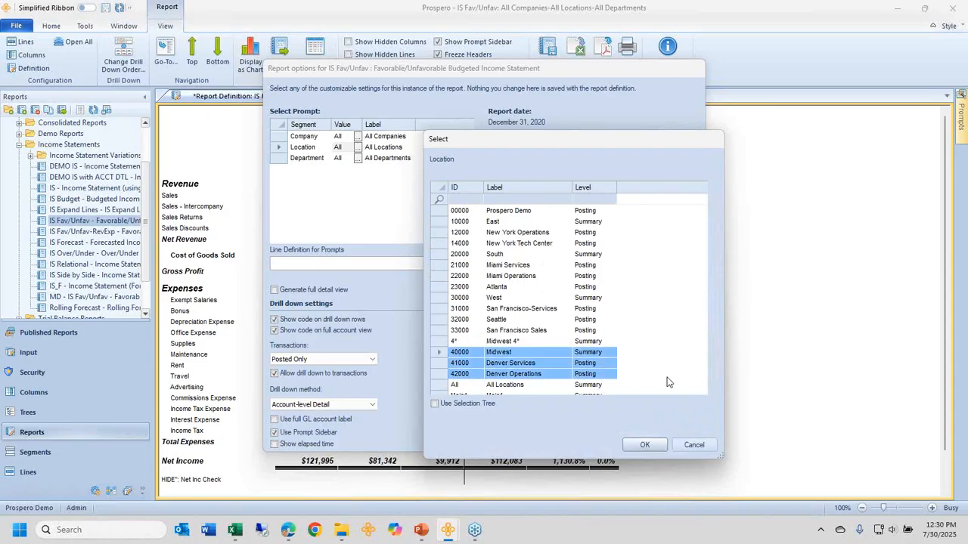
pyautogui.click(490, 406)
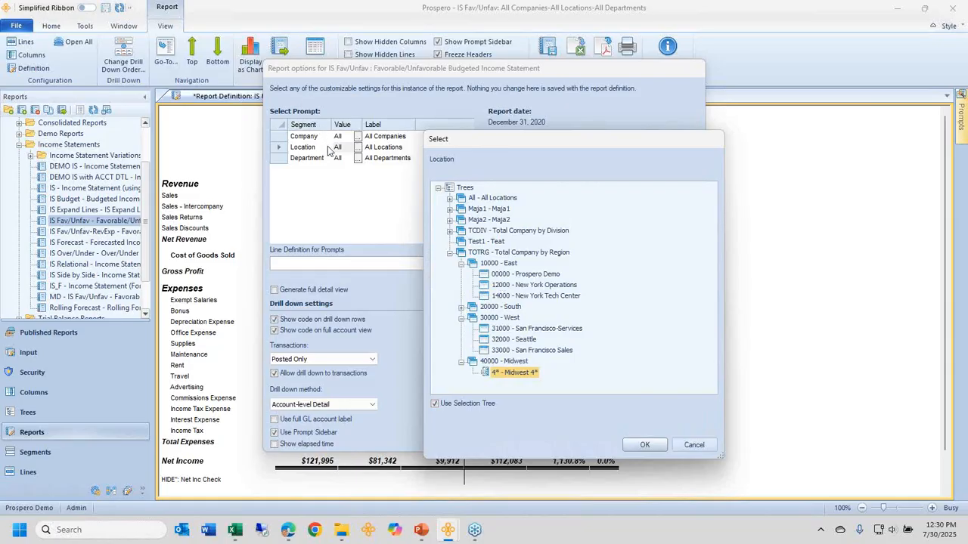
# Step: Compare the All Locations, TCDIV division and TOTRG region trees, leaving TOTRG - Total Company by Region selected for the location
pyautogui.click(475, 255)
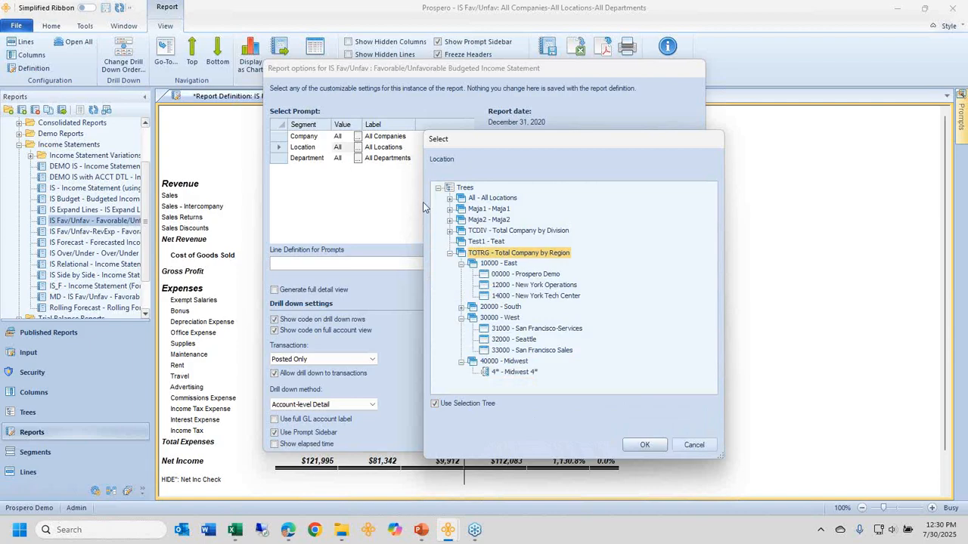
pyautogui.click(487, 200)
pyautogui.click(491, 230)
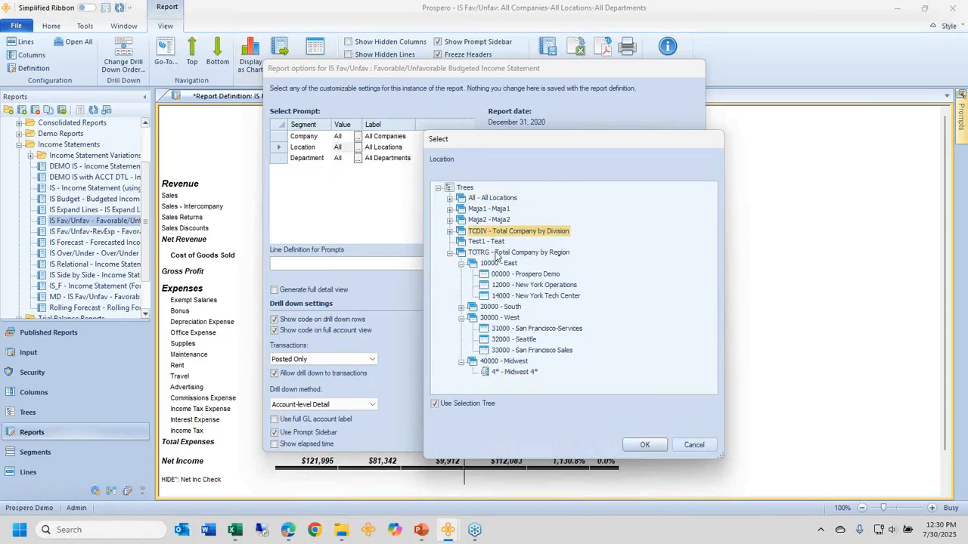
pyautogui.click(498, 254)
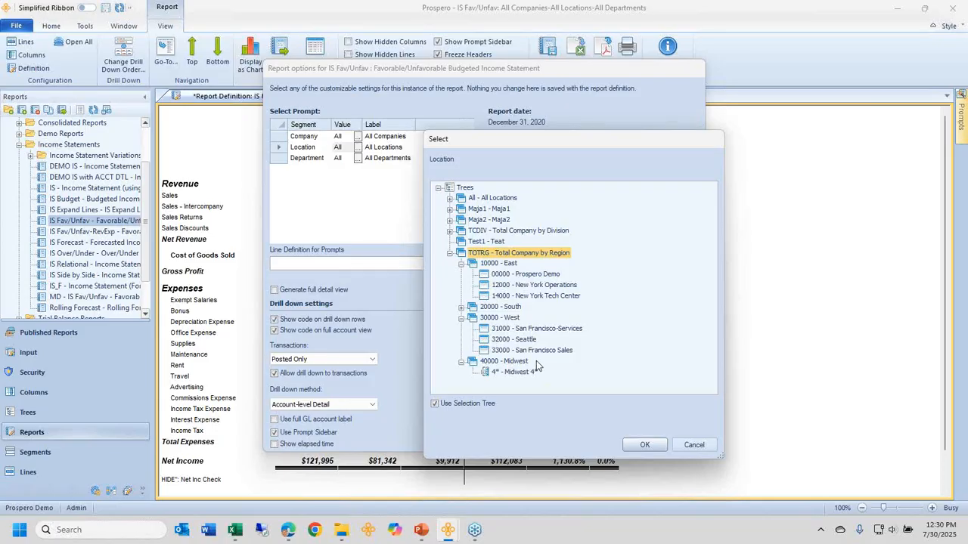
# Step: Dismiss the location selection, go over the Company, Location and Department prompts, and run the report with all three left at All
pyautogui.click(694, 445)
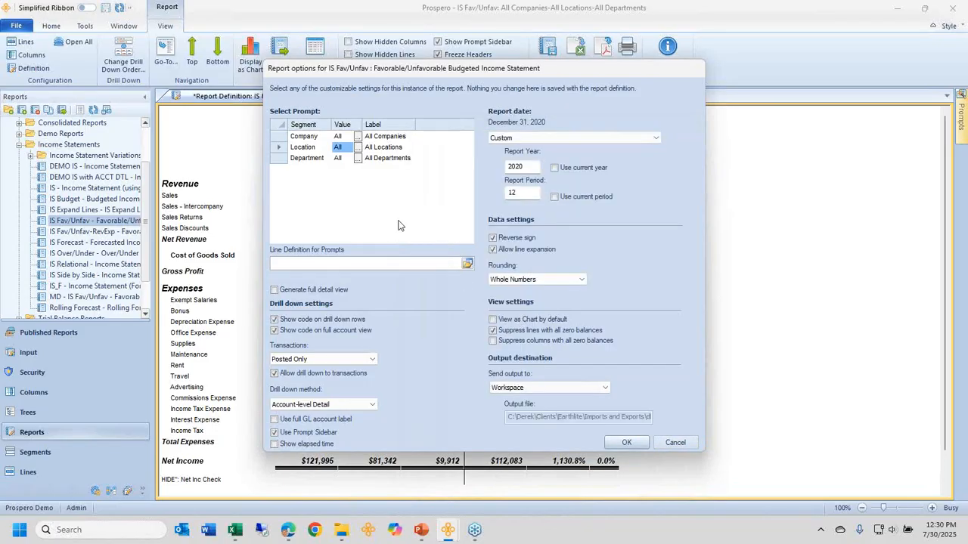
pyautogui.click(281, 138)
pyautogui.click(281, 148)
pyautogui.click(281, 158)
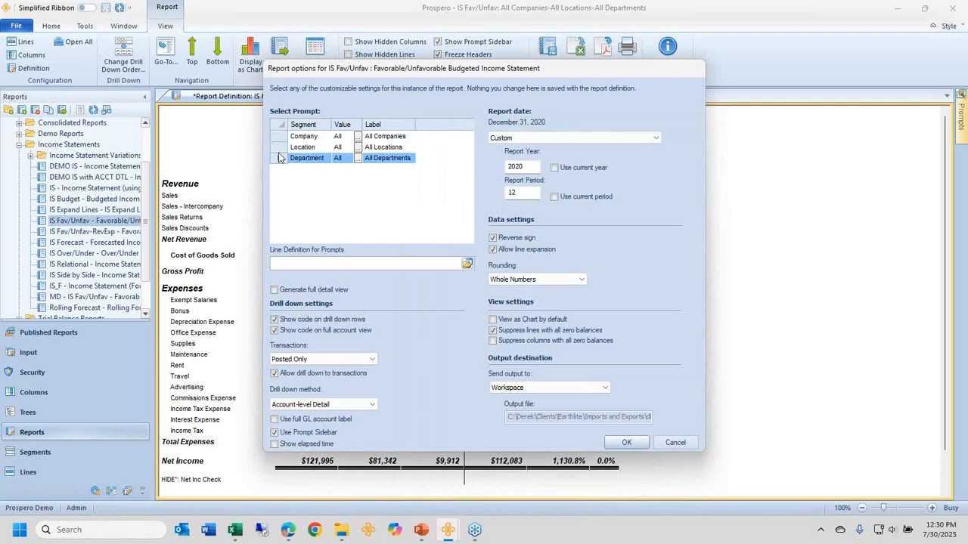
pyautogui.click(279, 138)
pyautogui.click(280, 147)
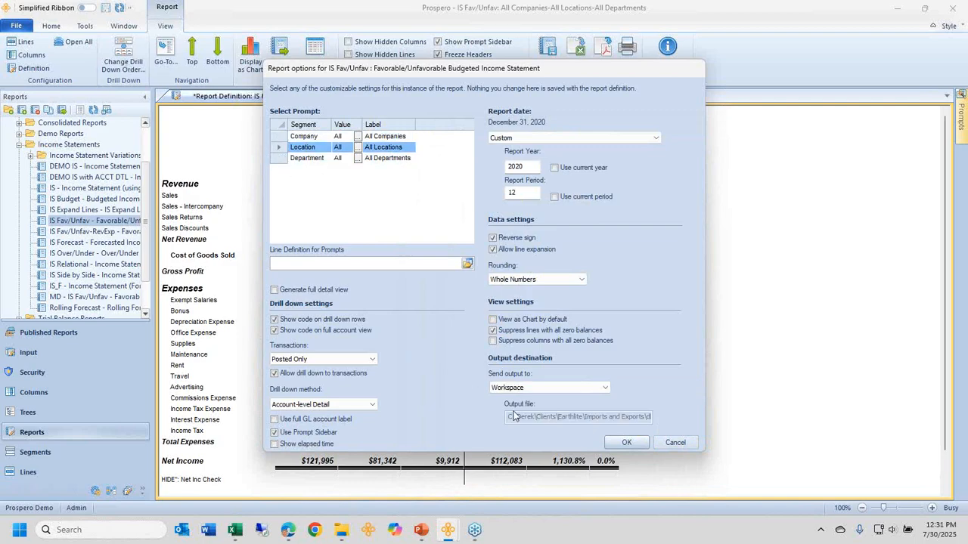
pyautogui.click(626, 442)
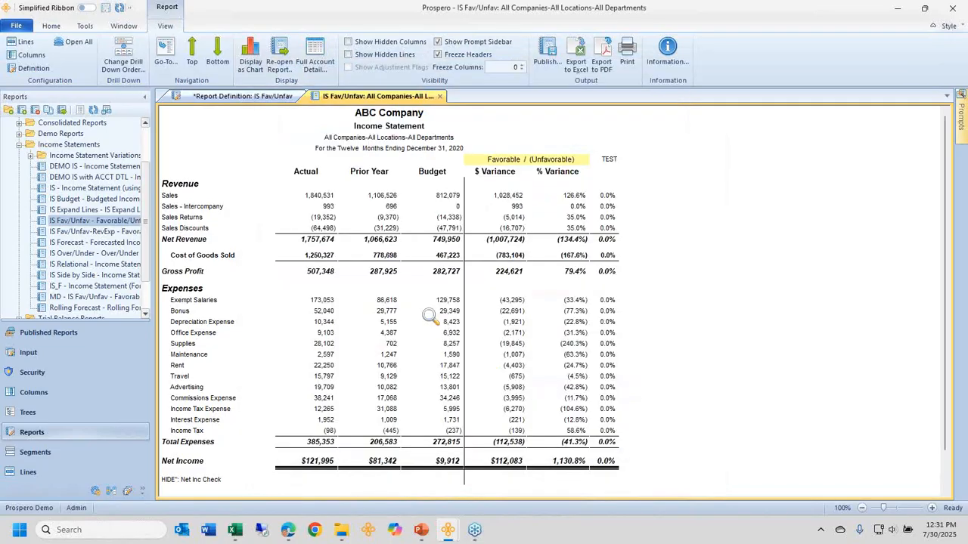
# Step: Drill down on the Actual Sales amount to view its account-level detail, and close the detail report
pyautogui.click(327, 197)
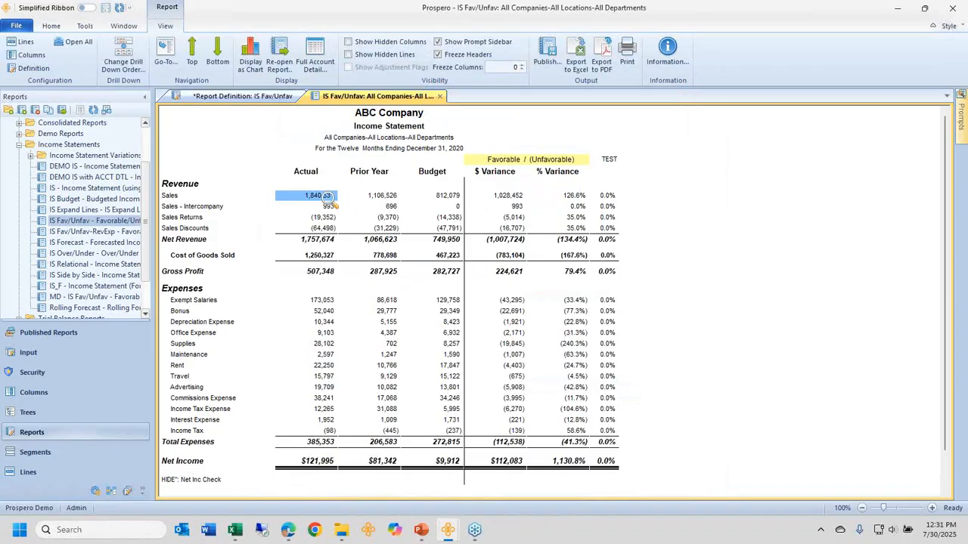
pyautogui.doubleClick(324, 196)
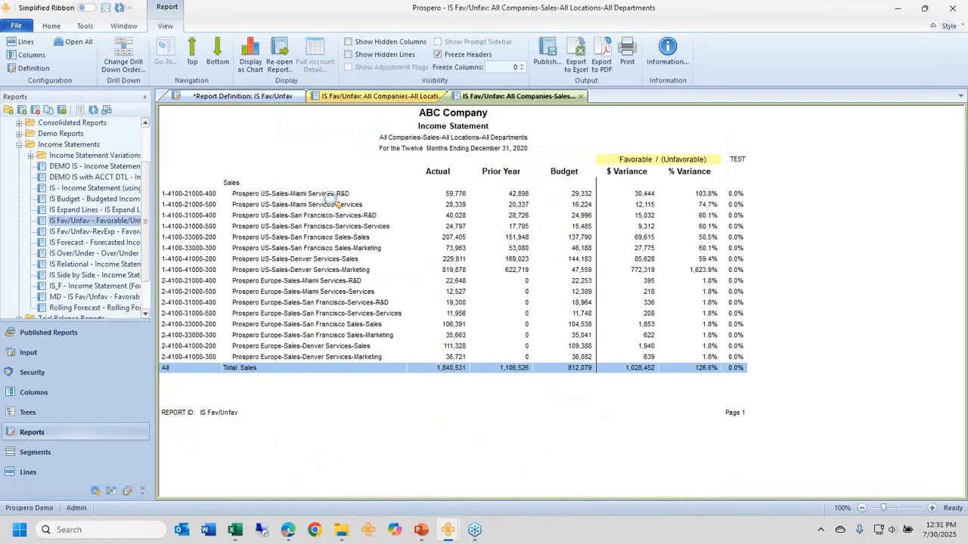
pyautogui.click(581, 96)
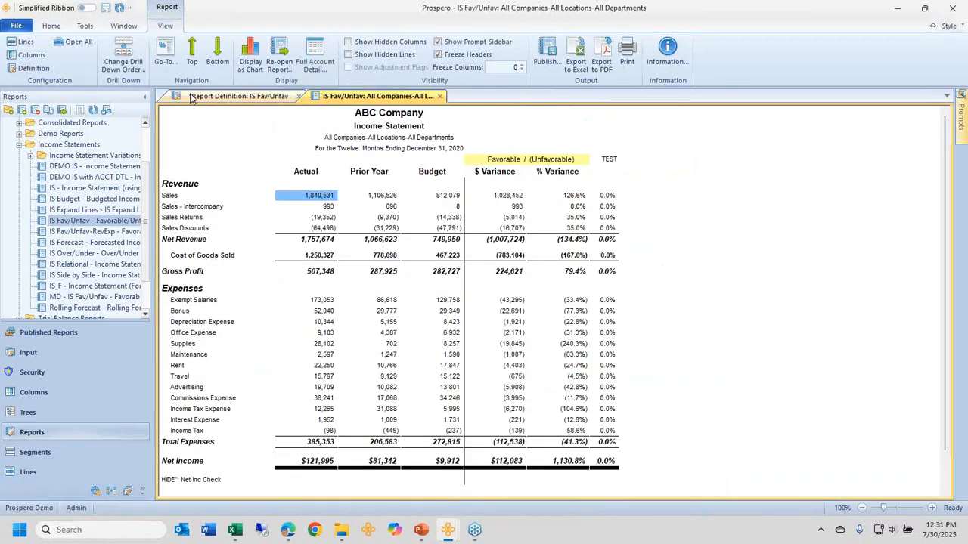
pyautogui.click(120, 57)
pyautogui.click(379, 265)
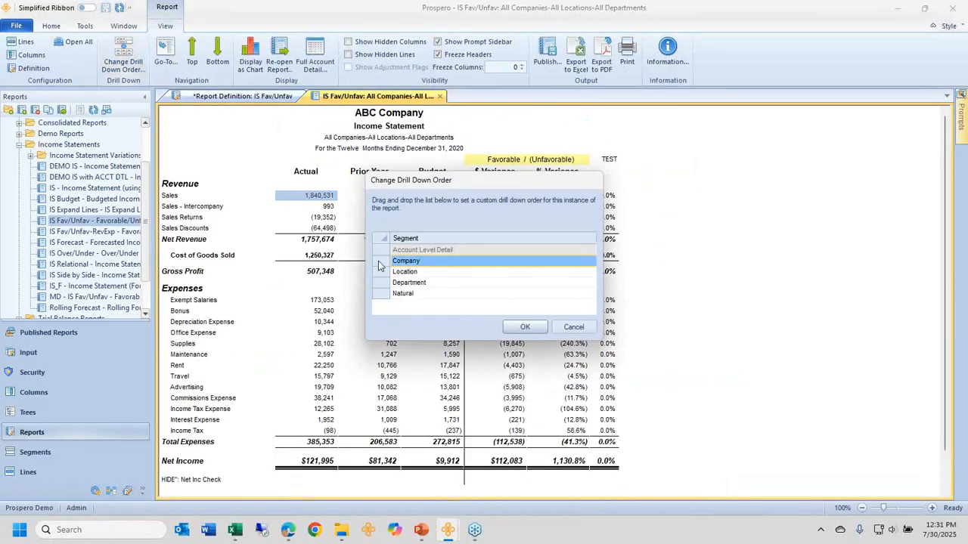
pyautogui.moveTo(389, 267); pyautogui.dragTo(391, 249)
pyautogui.click(573, 328)
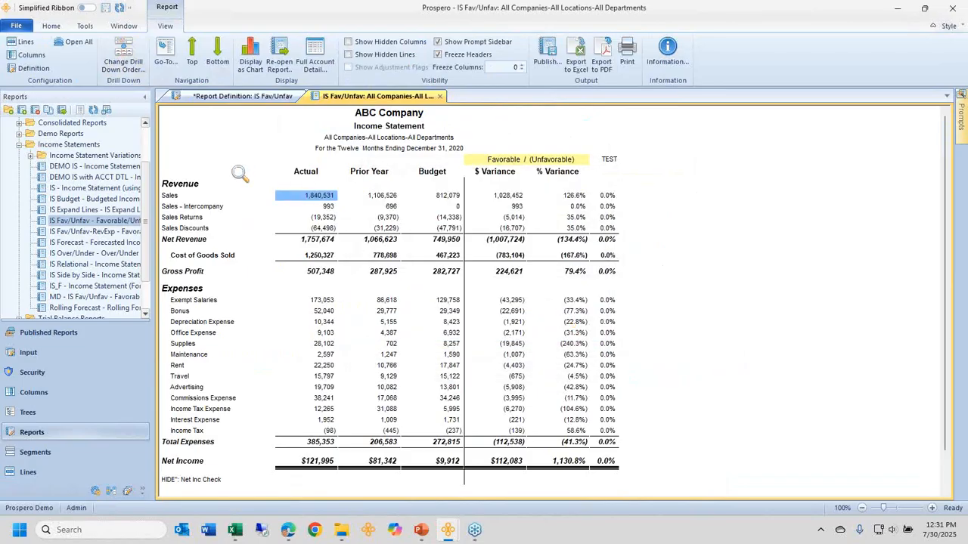
# Step: Change the drill down order so Company comes first and Location second, ahead of Account Level Detail
pyautogui.click(130, 59)
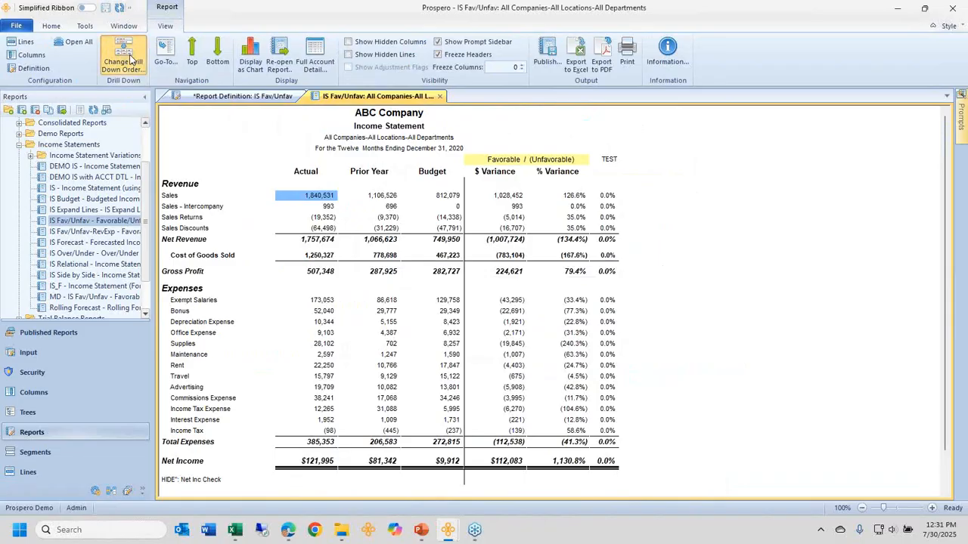
pyautogui.click(392, 263)
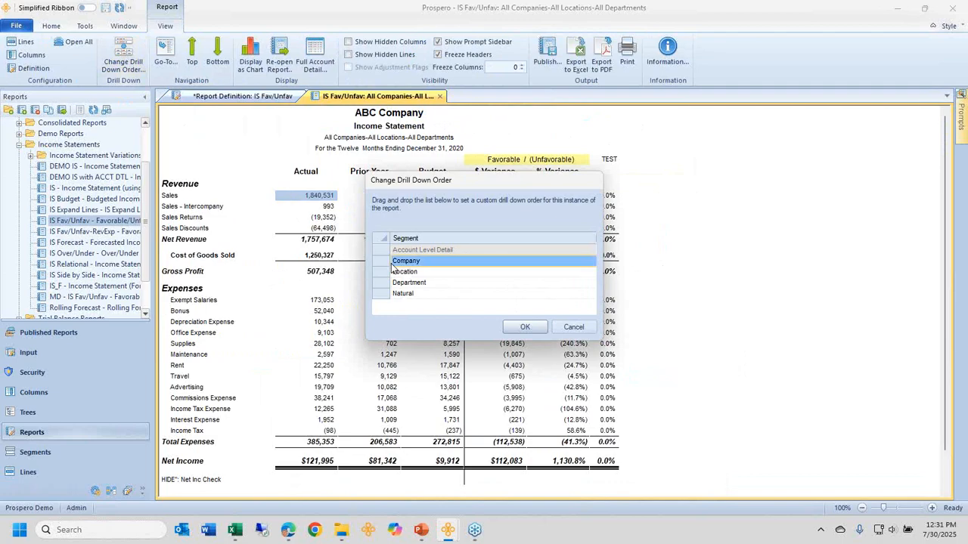
pyautogui.moveTo(395, 262); pyautogui.dragTo(403, 253)
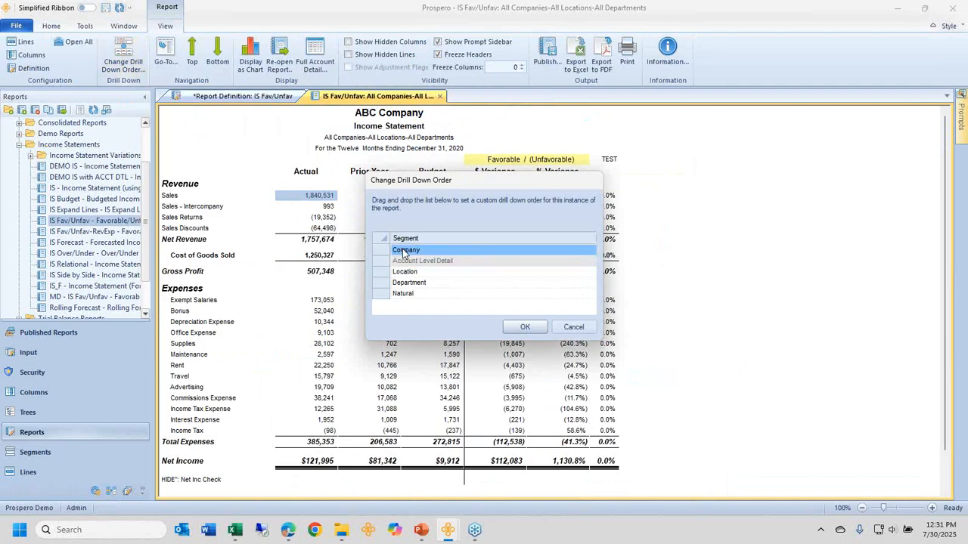
pyautogui.click(391, 275)
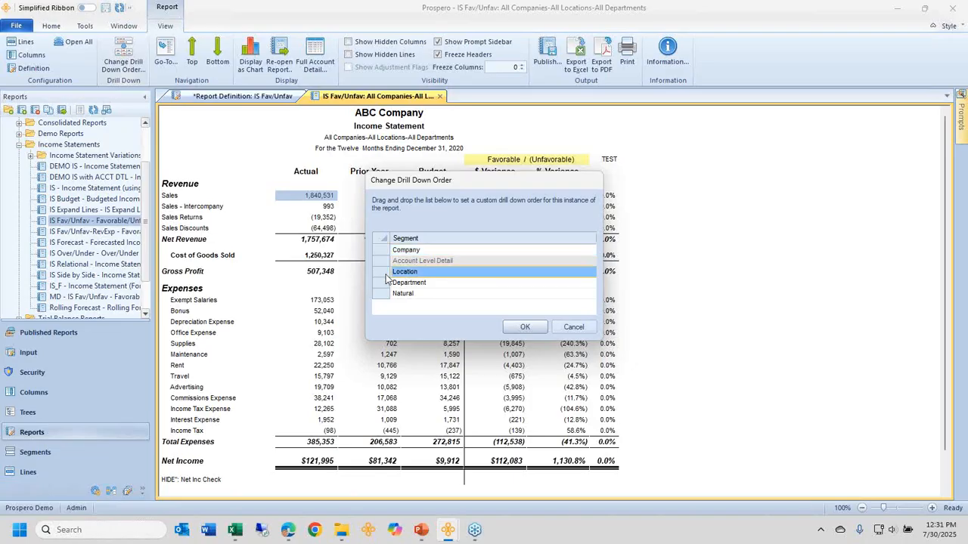
pyautogui.moveTo(388, 277); pyautogui.dragTo(395, 256)
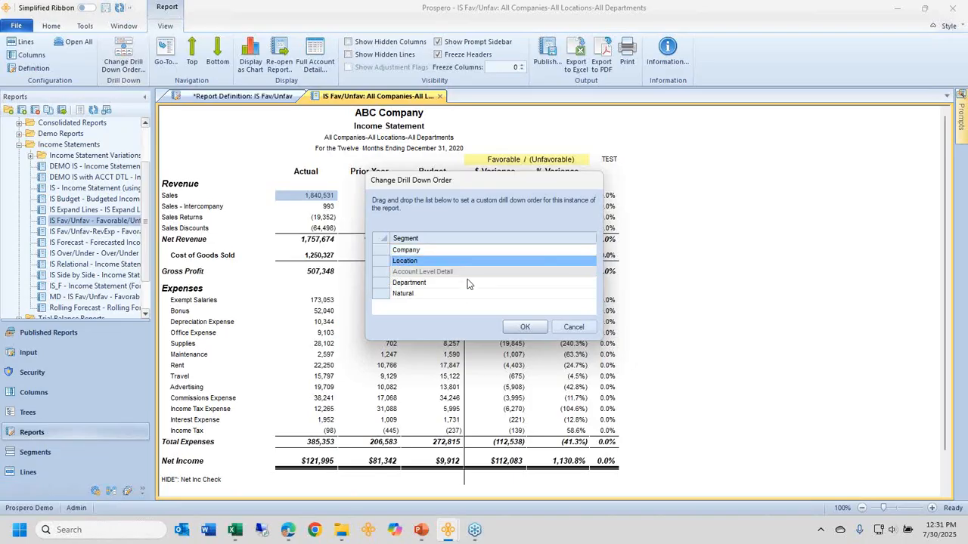
pyautogui.click(467, 273)
pyautogui.click(458, 286)
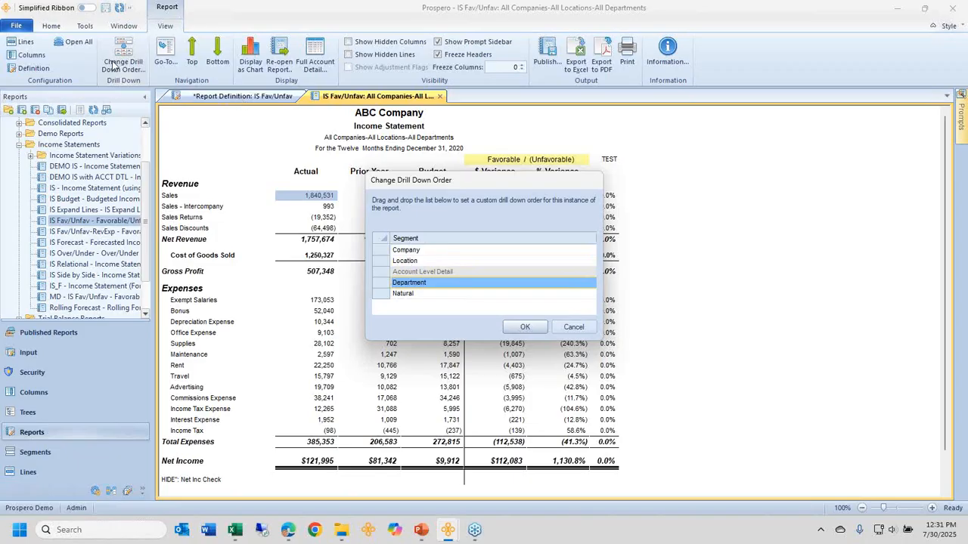
pyautogui.click(418, 261)
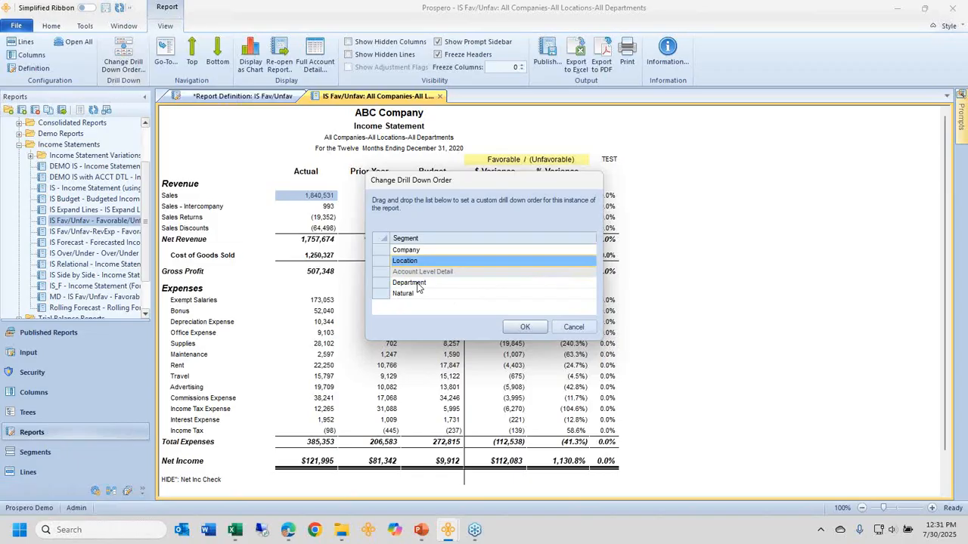
pyautogui.click(525, 327)
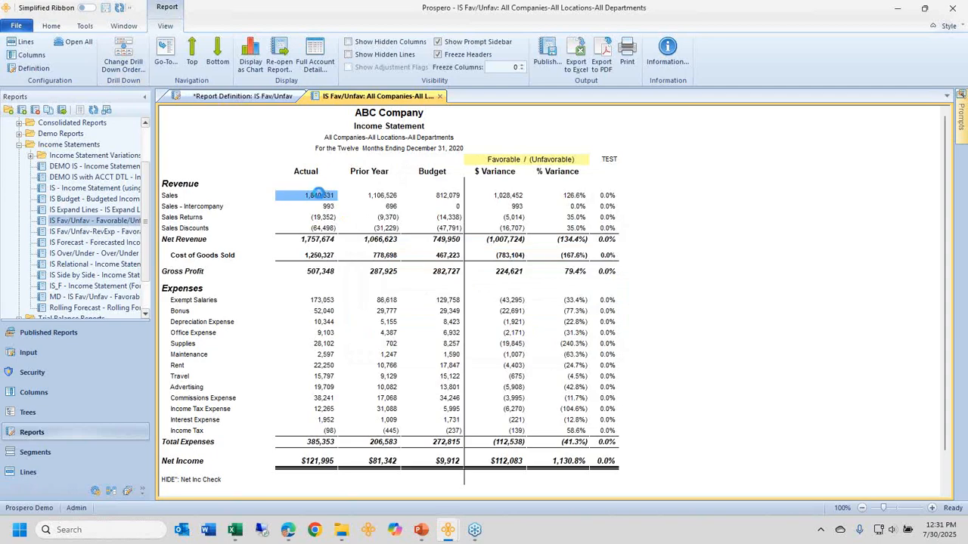
# Step: Drill down on Actual Sales by company, compare Prospero US with Prospero Europe, and drill into Prospero US by location
pyautogui.doubleClick(320, 195)
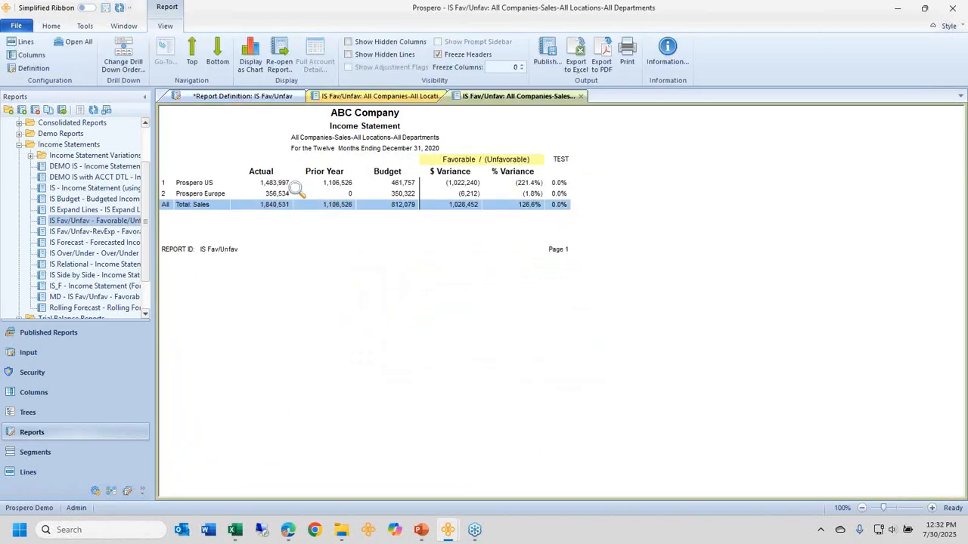
pyautogui.click(291, 183)
pyautogui.click(289, 195)
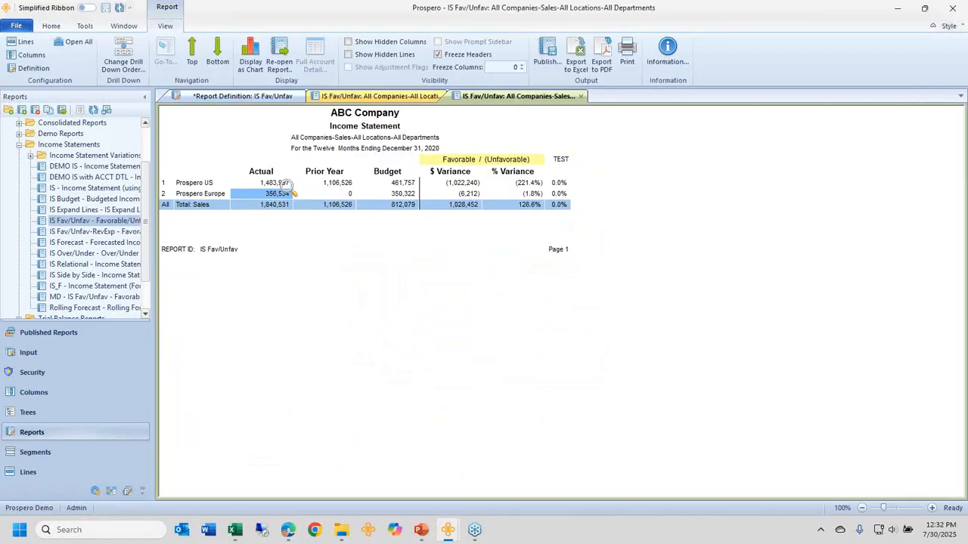
pyautogui.click(289, 185)
pyautogui.click(289, 194)
pyautogui.click(288, 184)
pyautogui.click(289, 193)
pyautogui.click(288, 185)
pyautogui.click(289, 194)
pyautogui.click(289, 184)
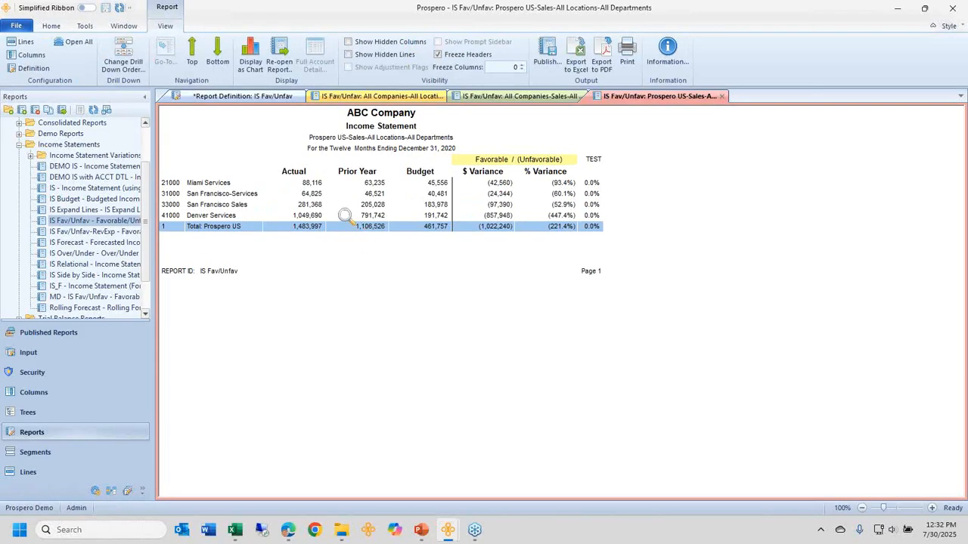
# Step: Drill into San Francisco Sales to view its accounts, and close all drill-down reports to return to the income statement
pyautogui.doubleClick(318, 205)
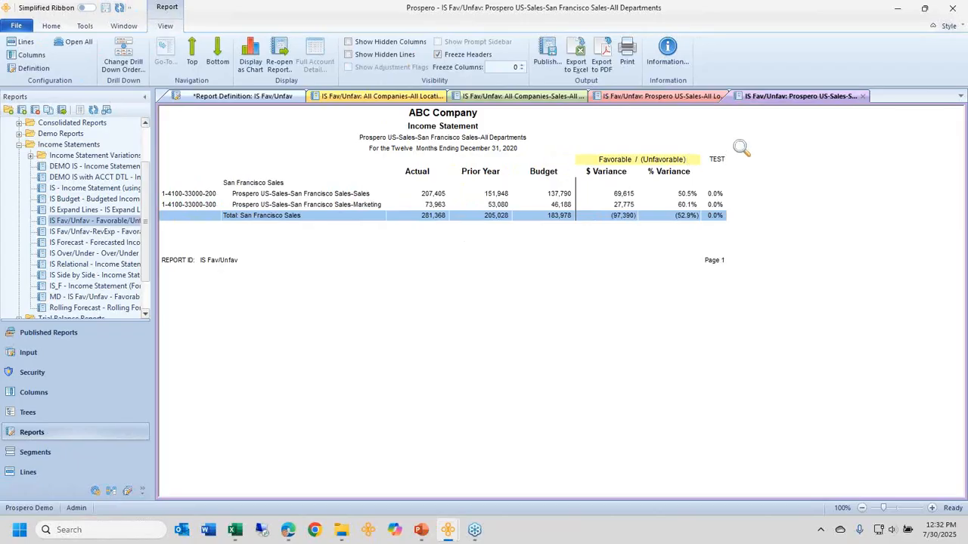
pyautogui.click(861, 97)
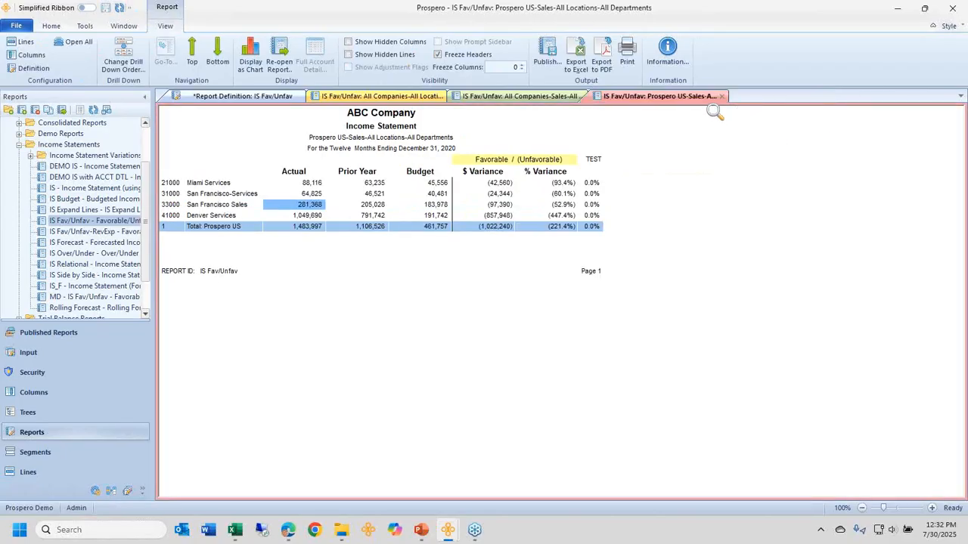
pyautogui.click(721, 96)
pyautogui.click(581, 96)
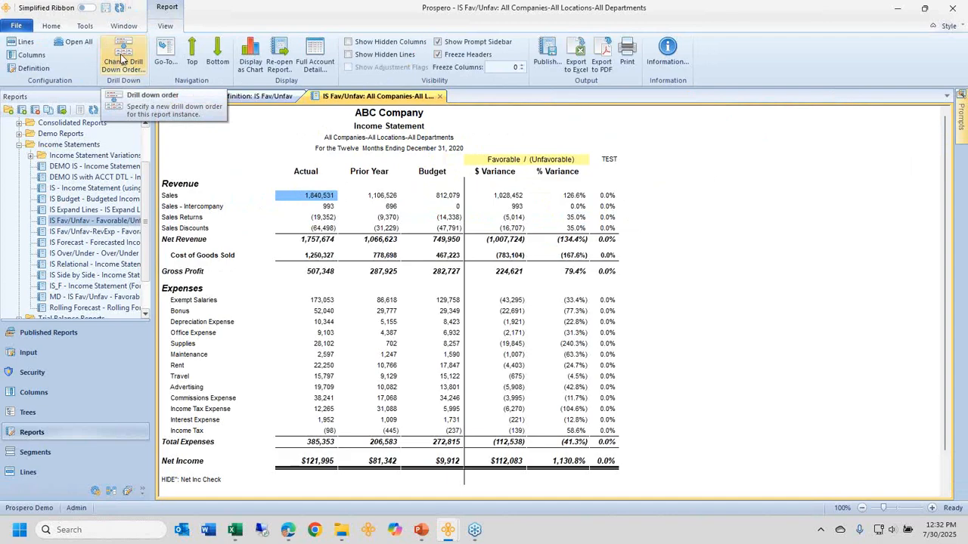
# Step: Move Department to the top of the drill down order, ahead of Company and Location
pyautogui.click(130, 57)
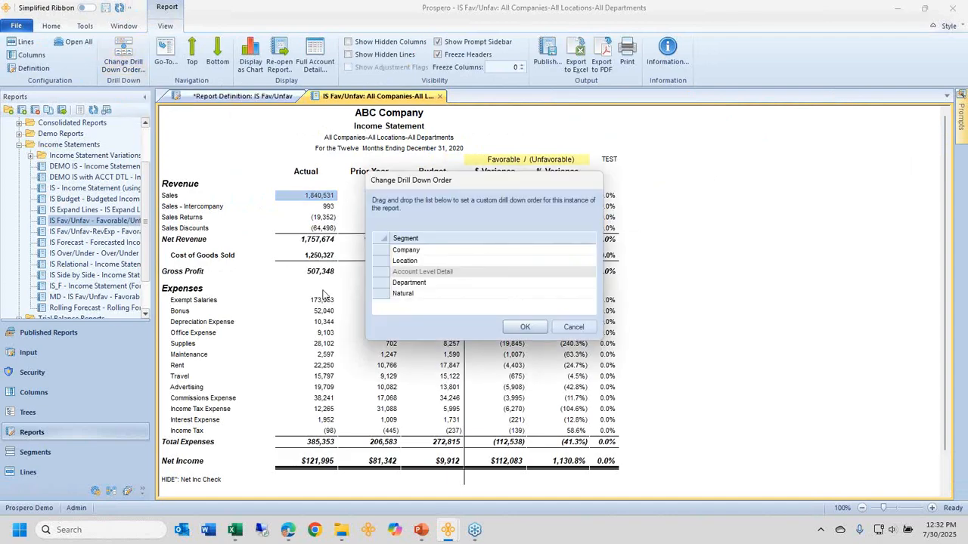
pyautogui.click(382, 285)
pyautogui.moveTo(382, 285); pyautogui.dragTo(395, 251)
pyautogui.moveTo(514, 185); pyautogui.dragTo(494, 244)
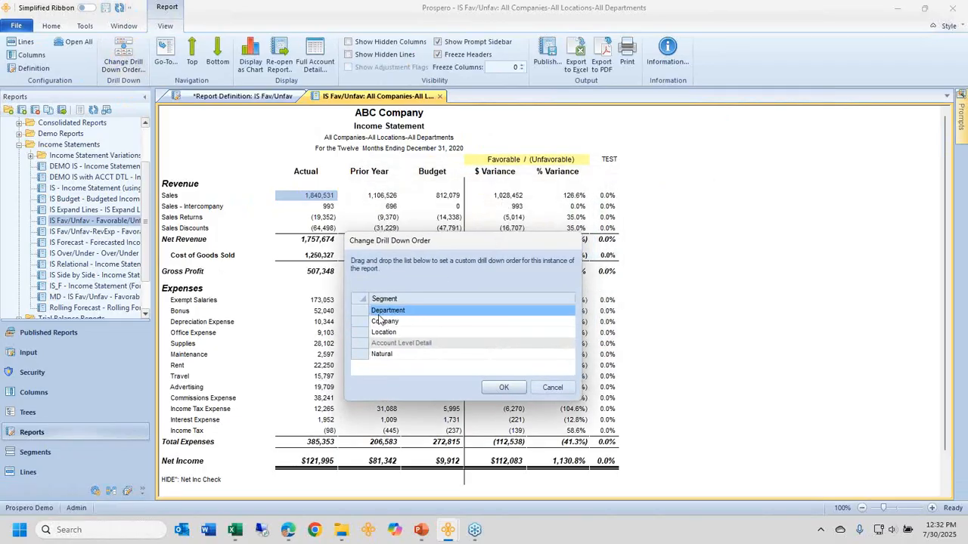
pyautogui.click(502, 388)
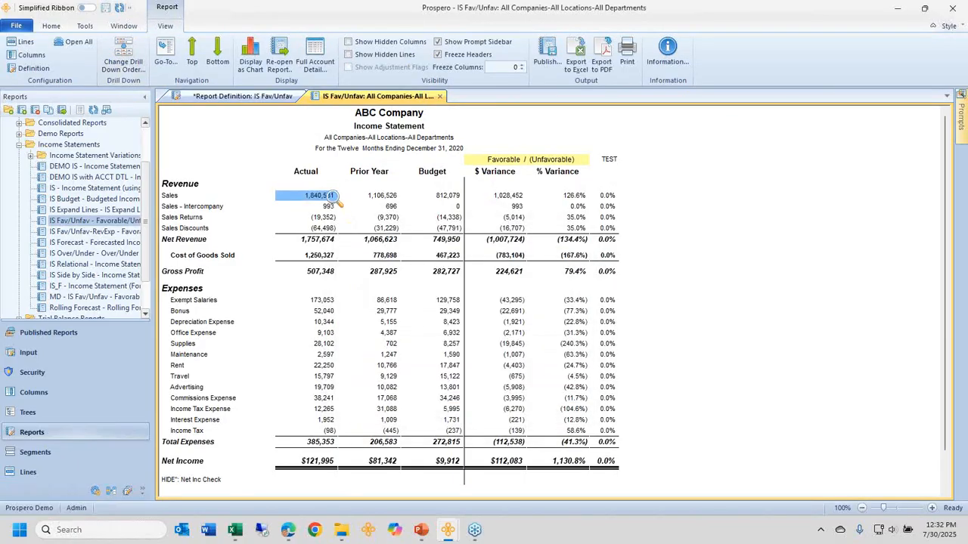
# Step: Drill down on Actual Sales by department and highlight the Marketing row from its label through the $ Variance
pyautogui.doubleClick(327, 195)
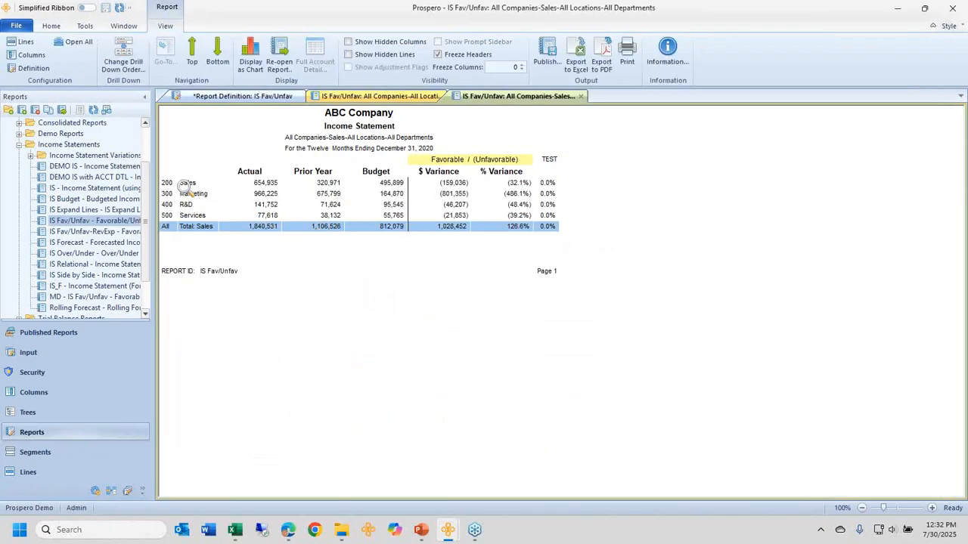
pyautogui.click(286, 272)
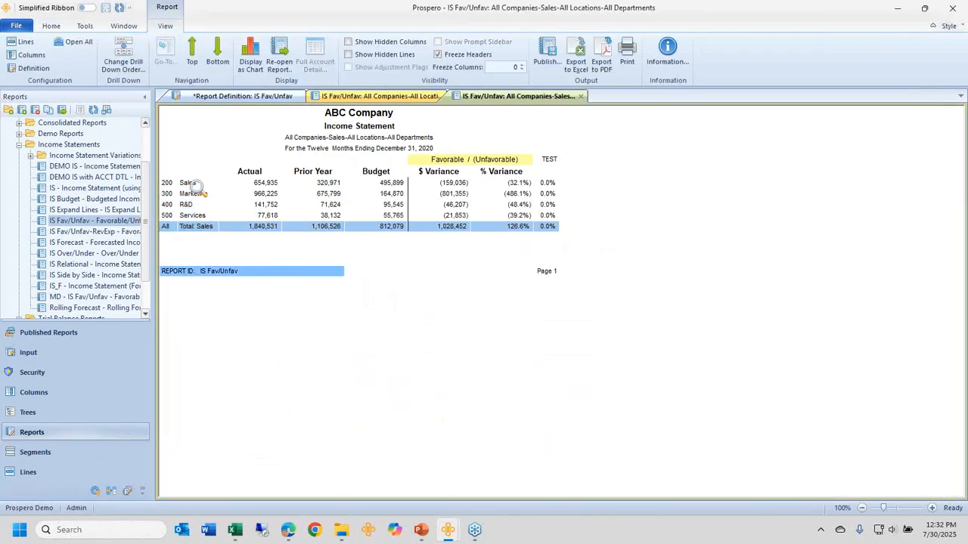
pyautogui.moveTo(453, 187); pyautogui.dragTo(453, 219)
pyautogui.moveTo(194, 194); pyautogui.dragTo(460, 200)
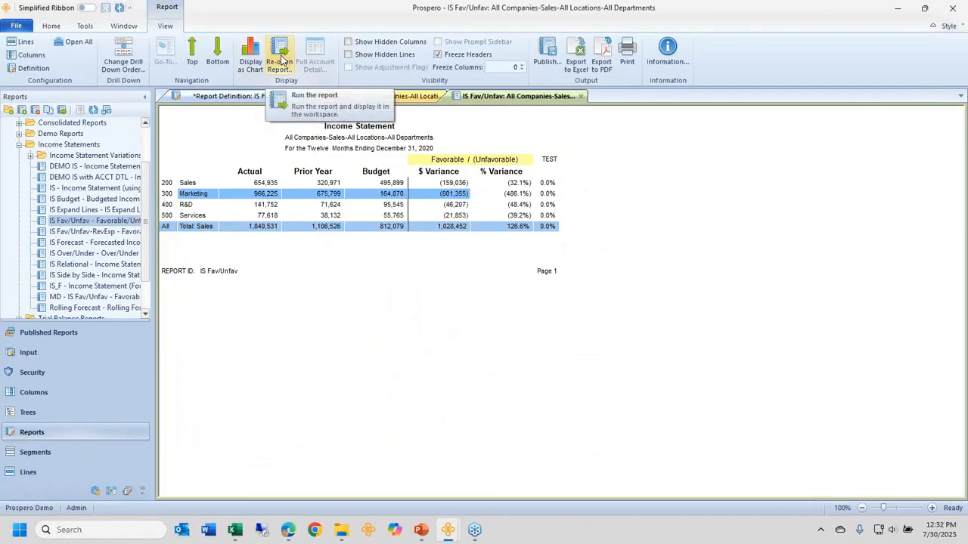
# Step: Re-open the report with the Department prompt set to 300 and run it for Marketing
pyautogui.click(280, 58)
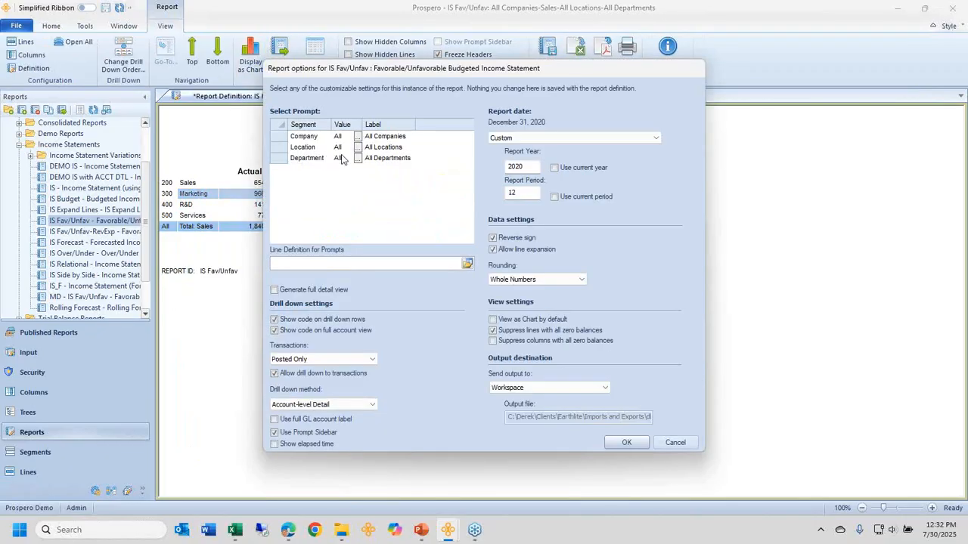
pyautogui.click(338, 157)
pyautogui.write('300')
pyautogui.press('Return')
pyautogui.click(280, 158)
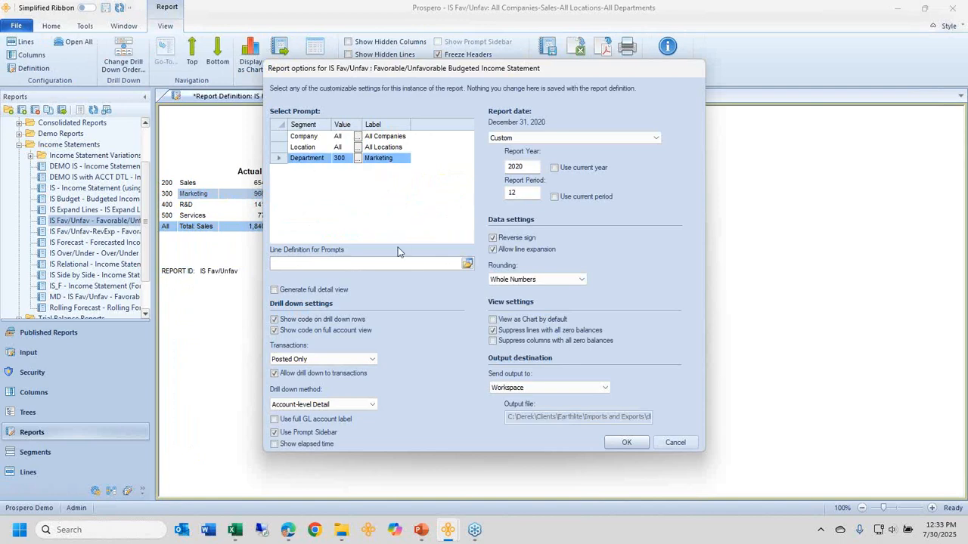
pyautogui.click(634, 442)
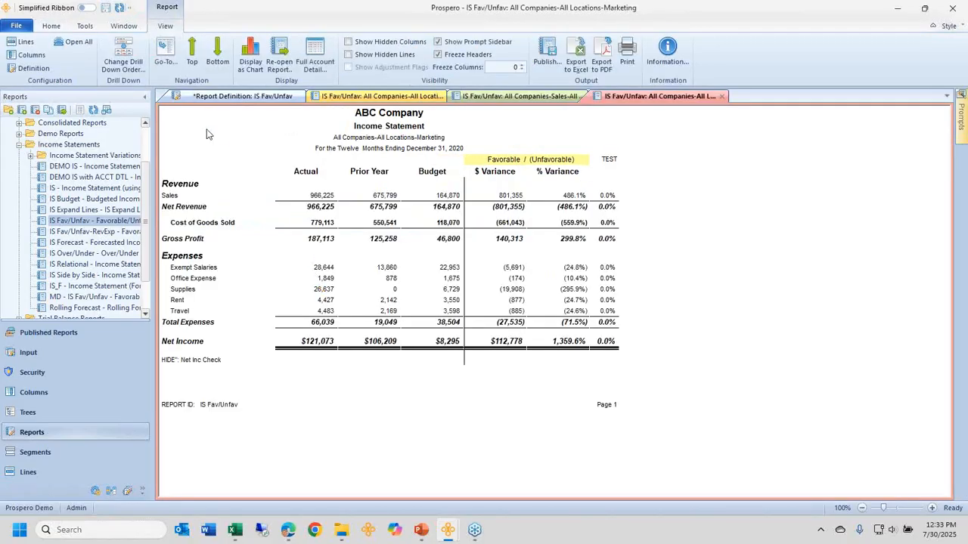
# Step: Examine the drill down segment order for the Marketing income statement and close the dialog
pyautogui.click(132, 59)
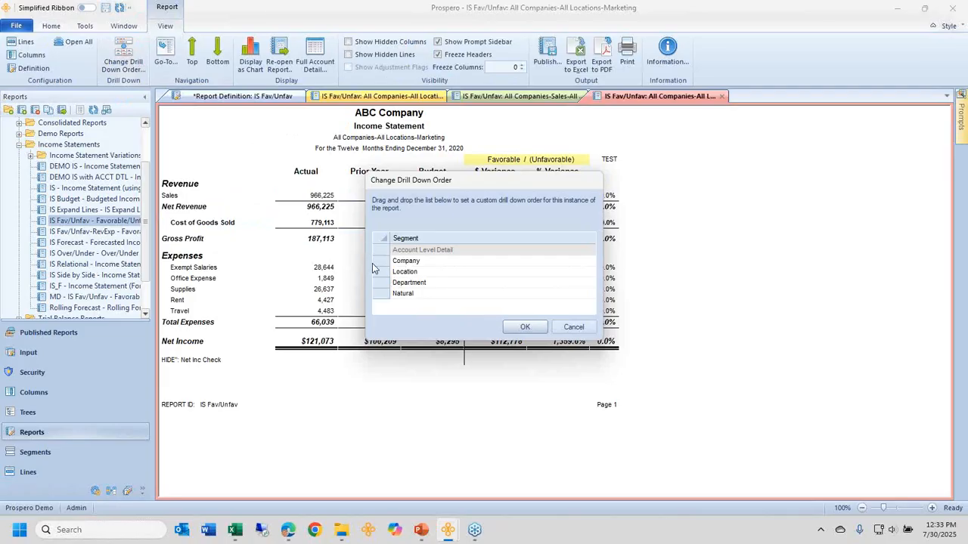
pyautogui.click(384, 261)
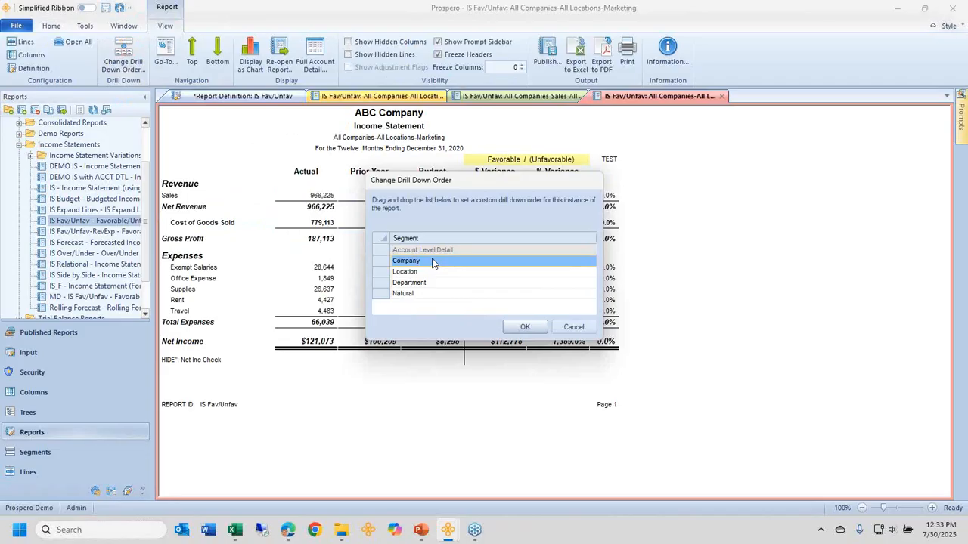
pyautogui.click(574, 327)
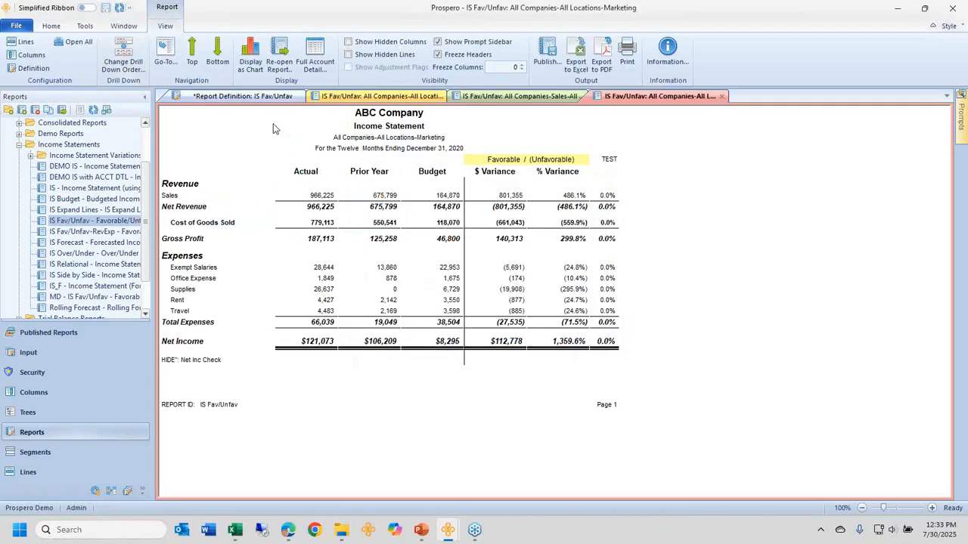
# Step: Return to the IS Fav/Unfav report definition and review the Lines and Columns assigned in its design layout
pyautogui.click(244, 96)
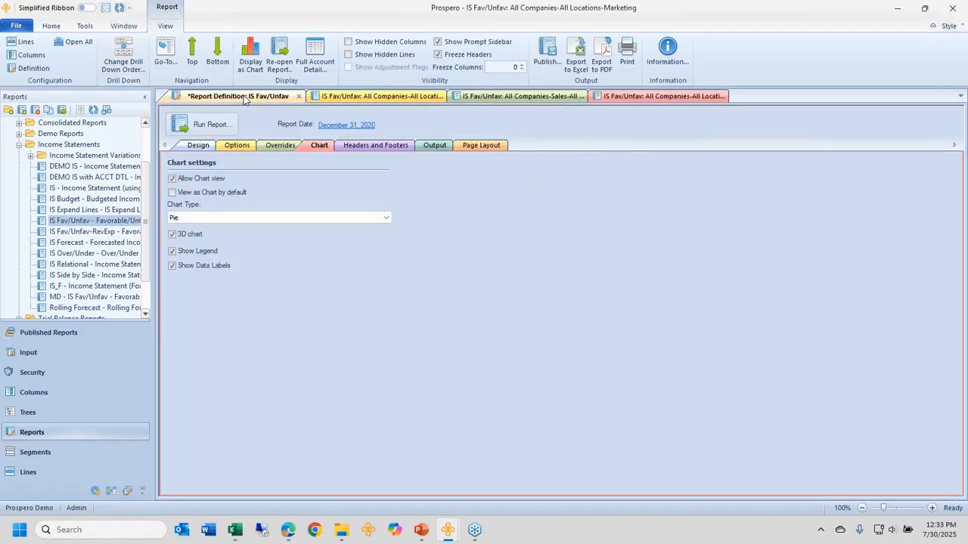
pyautogui.click(200, 146)
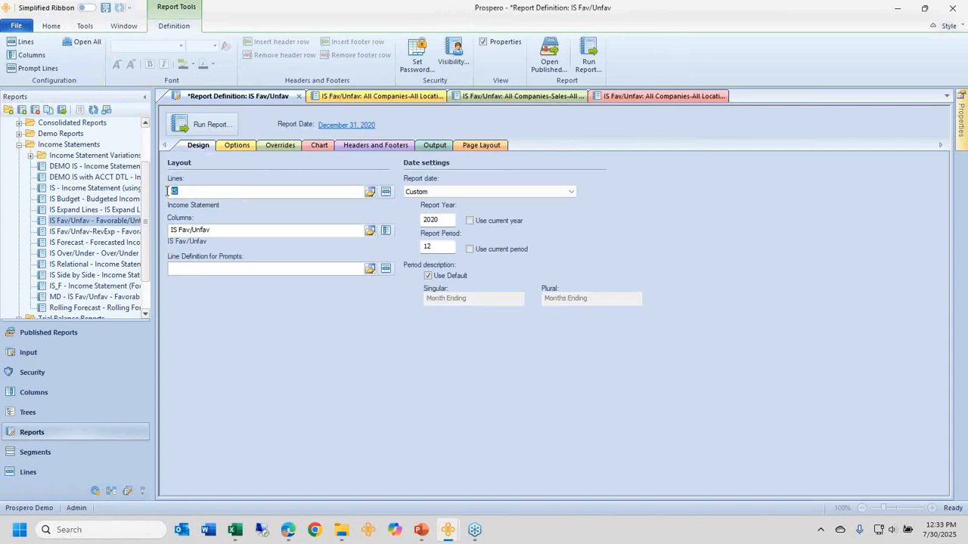
pyautogui.click(219, 230)
# Step: Set the report's drill down order to Company, Location, Department, Account Level Detail, Natural, and save the definition
pyautogui.click(236, 146)
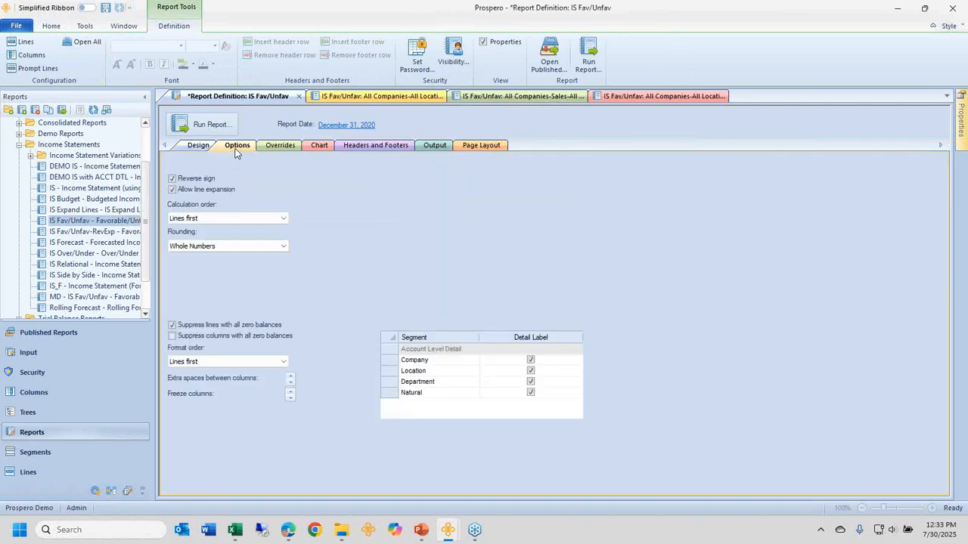
pyautogui.click(389, 362)
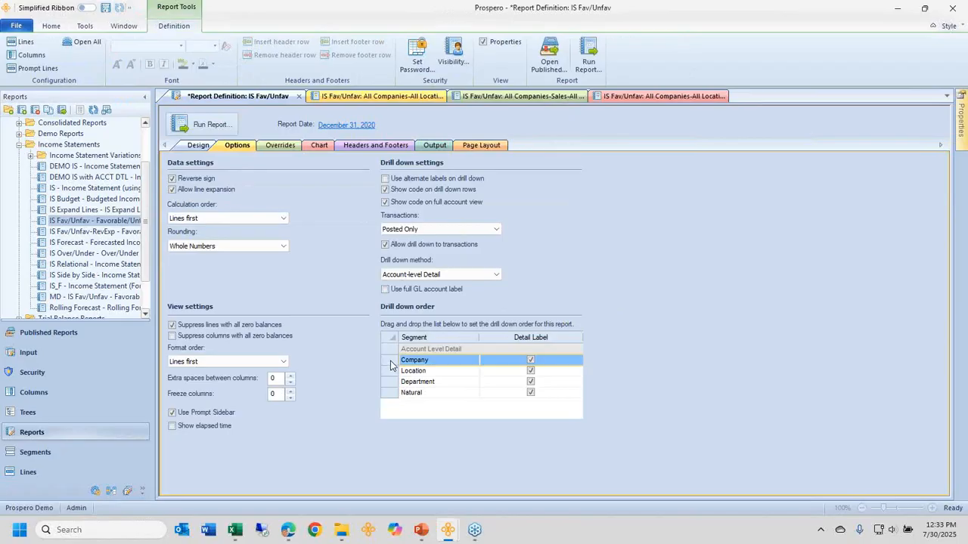
pyautogui.moveTo(390, 361)
pyautogui.mouseDown()
pyautogui.moveTo(390, 348)
pyautogui.moveTo(401, 368)
pyautogui.mouseUp()
pyautogui.click(396, 371)
pyautogui.click(400, 381)
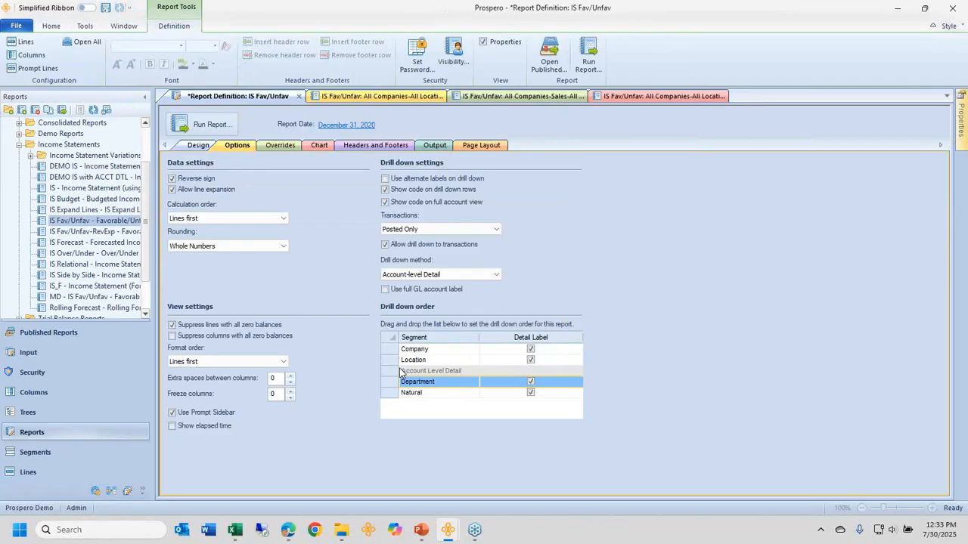
pyautogui.moveTo(403, 384); pyautogui.dragTo(412, 369)
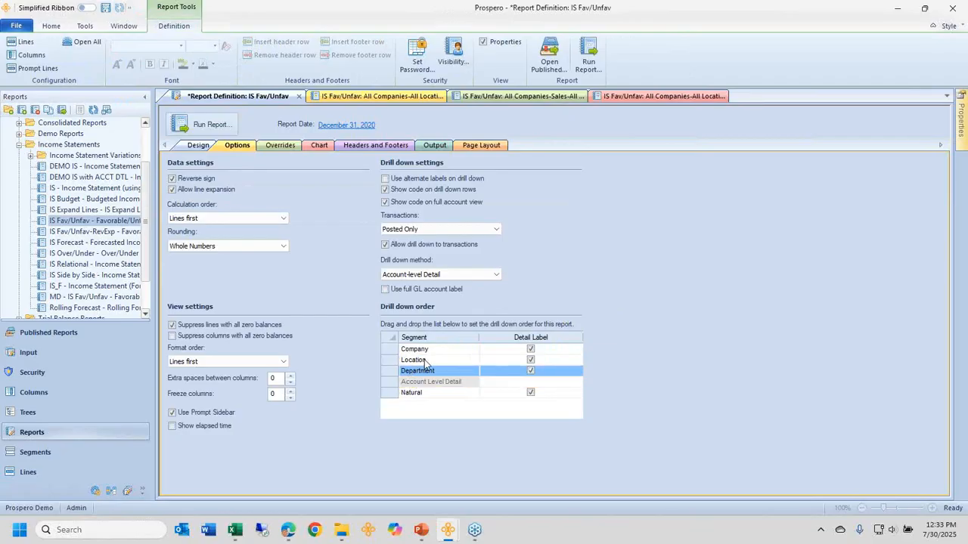
pyautogui.click(466, 351)
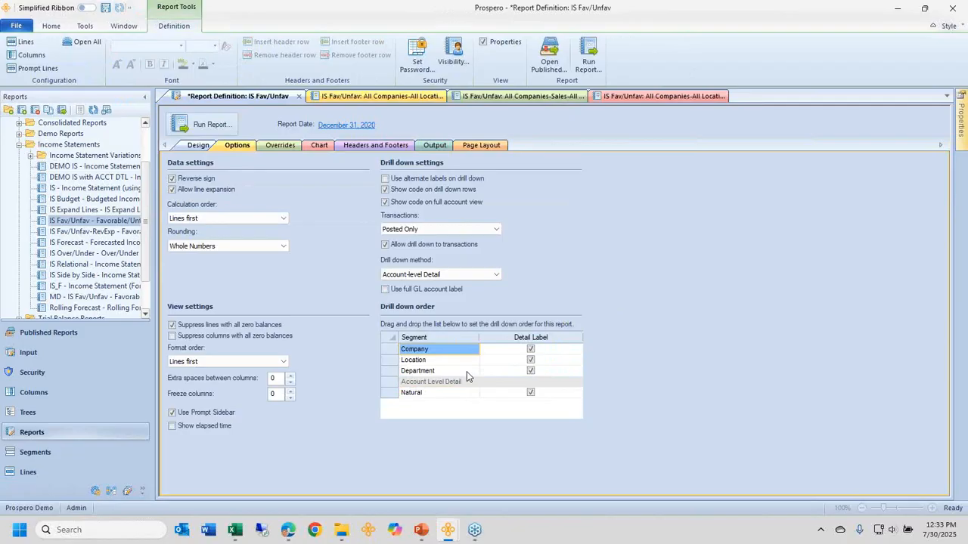
pyautogui.click(105, 8)
# Step: Open and enlarge the Catalog View of reports, and examine their line and column definitions and their created, modified and last used details
pyautogui.click(51, 25)
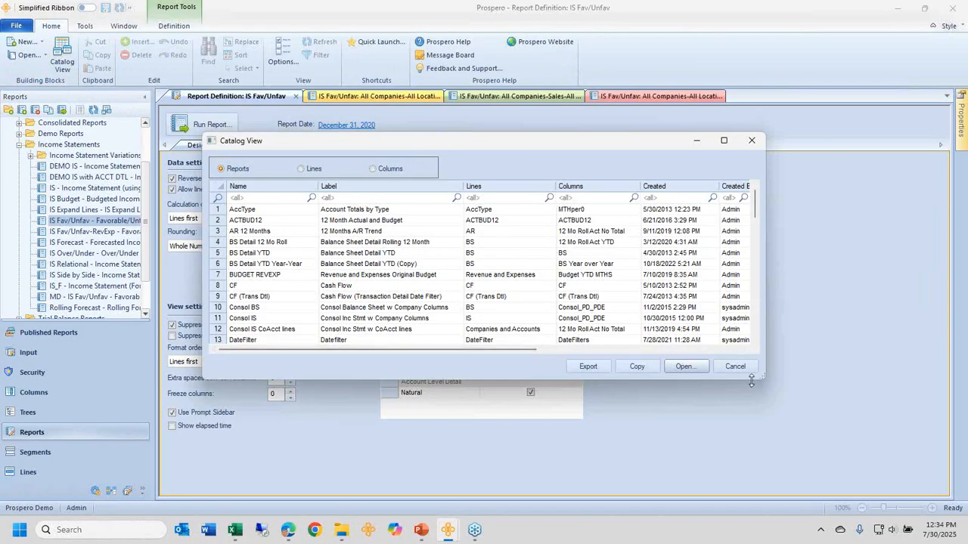
pyautogui.moveTo(763, 379); pyautogui.dragTo(827, 509)
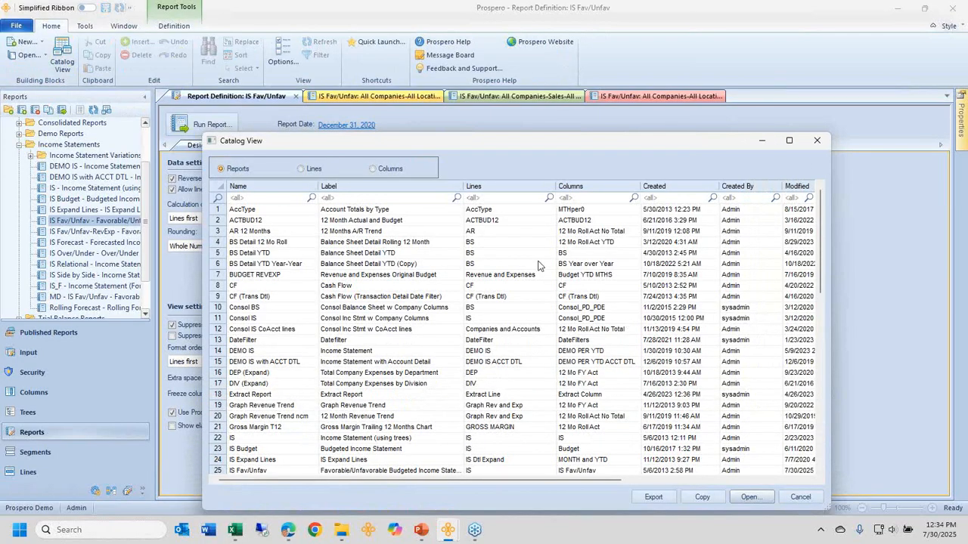
pyautogui.moveTo(515, 231); pyautogui.dragTo(505, 376)
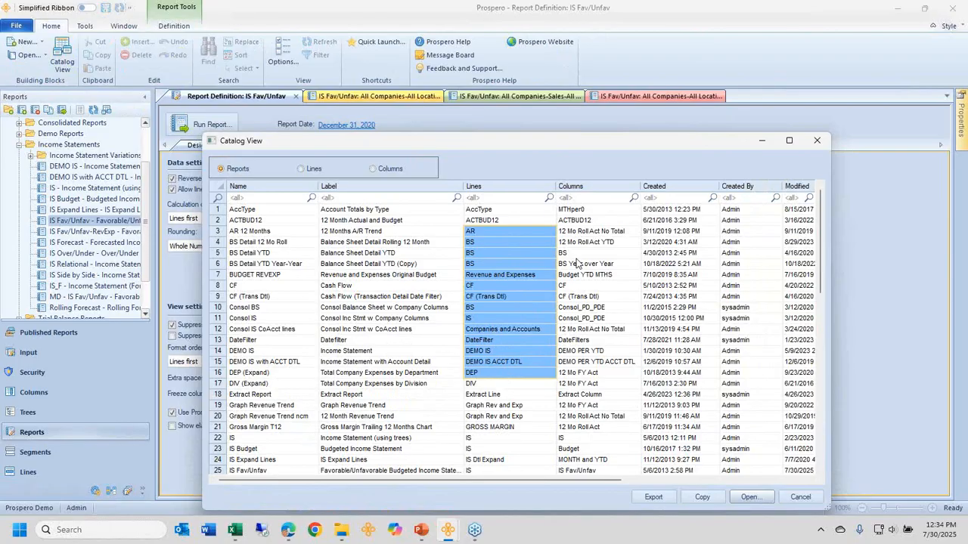
pyautogui.moveTo(588, 243); pyautogui.dragTo(591, 365)
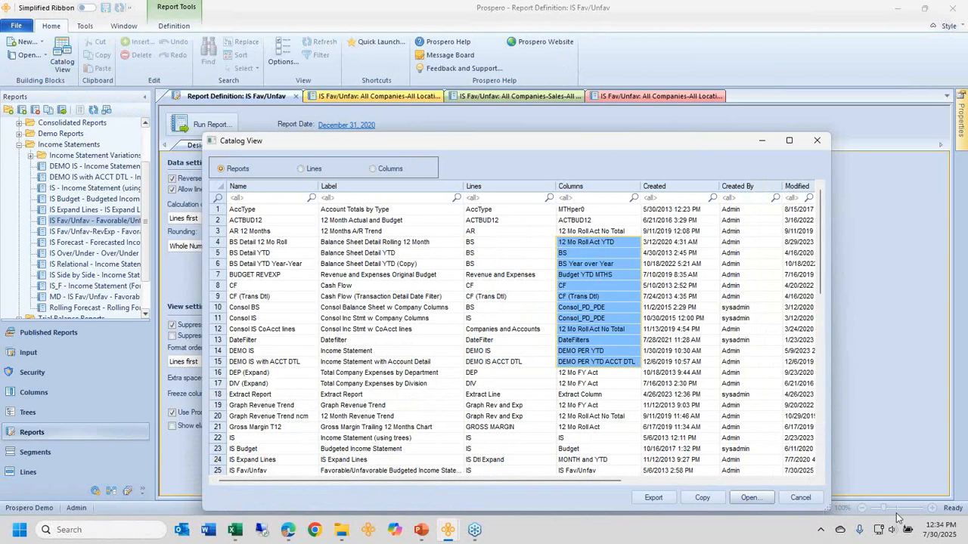
pyautogui.click(798, 481)
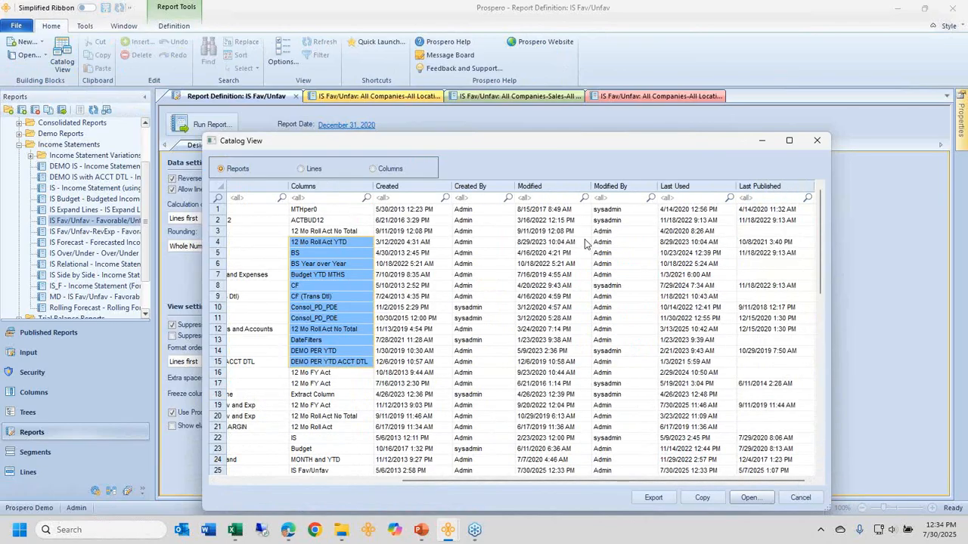
pyautogui.click(226, 482)
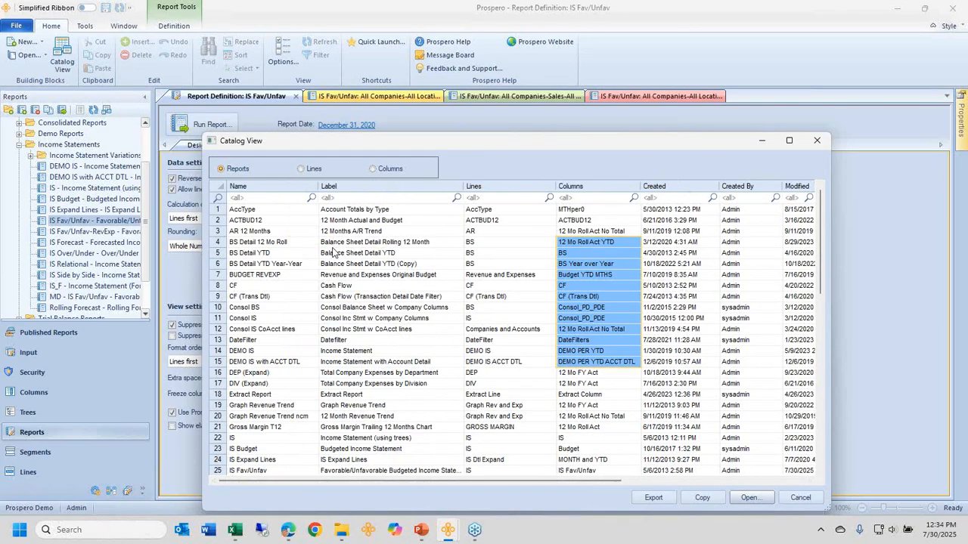
# Step: Sort the report catalog by Lines and highlight the IS entries from Rolling Forecast through MD - IS Fav/Unfav
pyautogui.click(506, 191)
pyautogui.scroll(-4, 506, 285)
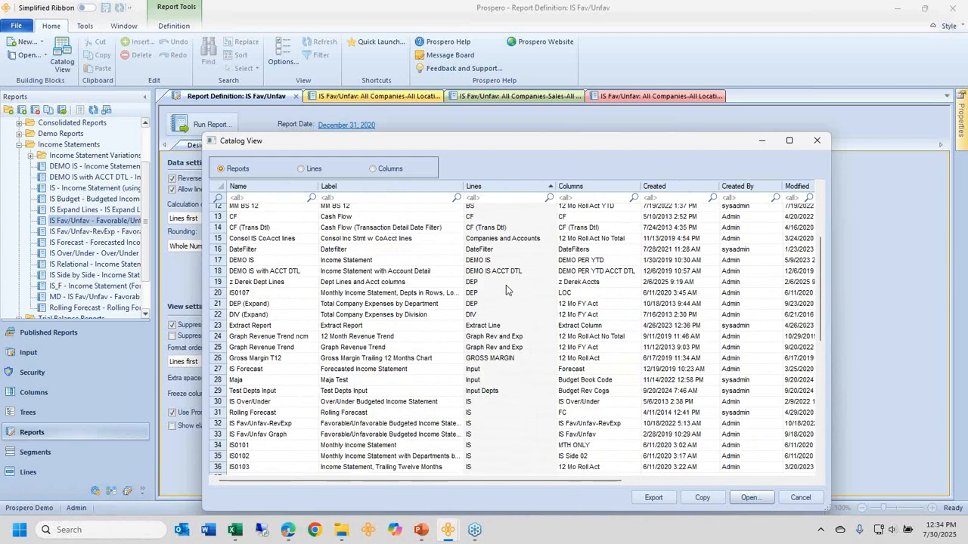
pyautogui.scroll(-4, 503, 293)
pyautogui.moveTo(481, 291); pyautogui.dragTo(484, 409)
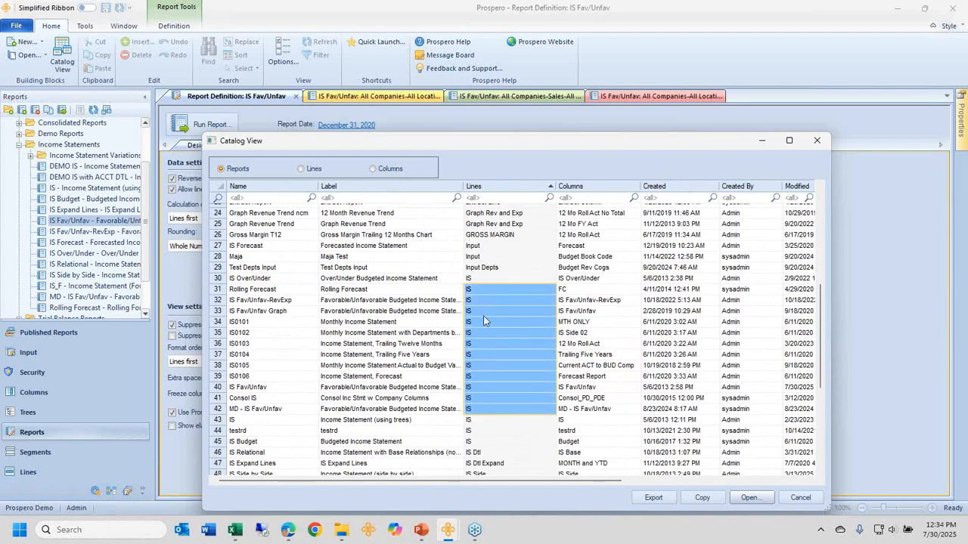
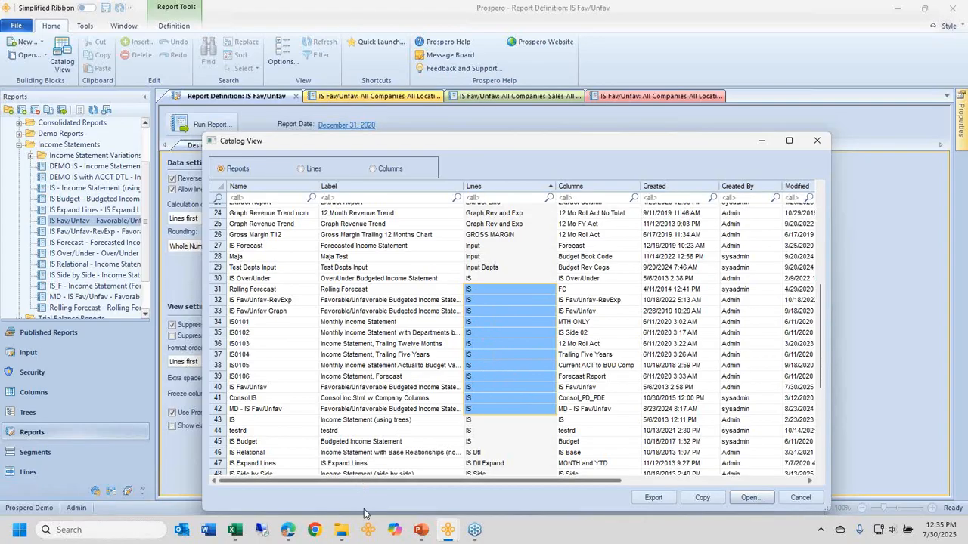
# Step: Switch to the Report Exports to Excel and PDF folder in File Explorer and select IS Fav_Unfav1234.xlsx through Consol IS with Formulas.xlsx
pyautogui.click(343, 532)
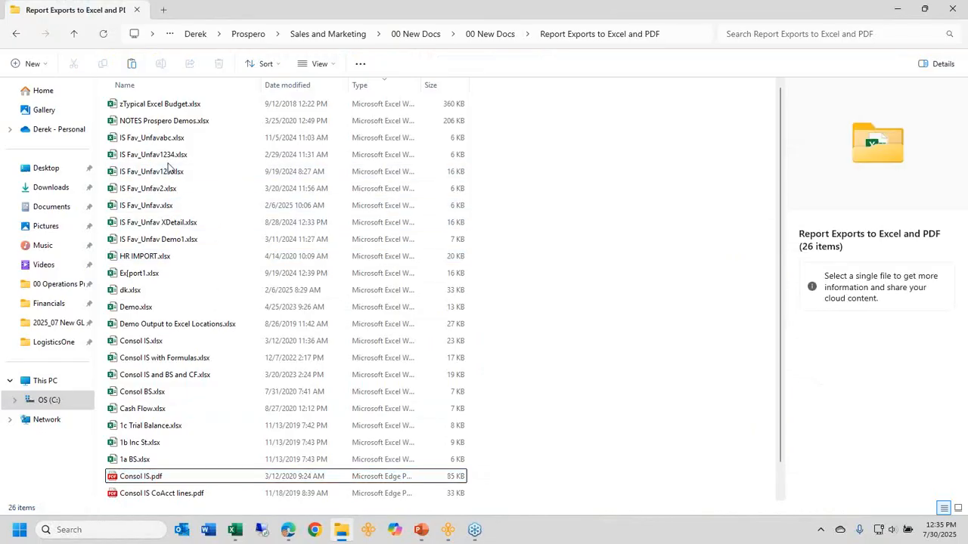
pyautogui.click(169, 156)
pyautogui.hotkey('shift', 'Down')
pyautogui.hotkey('shift', 'Down')
pyautogui.hotkey('shift', 'Down')
pyautogui.hotkey('shift', 'Down')
pyautogui.hotkey('shift', 'Down')
pyautogui.hotkey('shift', 'Down')
pyautogui.hotkey('shift', 'Down')
pyautogui.hotkey('shift', 'Down')
pyautogui.hotkey('shift', 'Down')
pyautogui.hotkey('shift', 'Down')
pyautogui.hotkey('shift', 'Down')
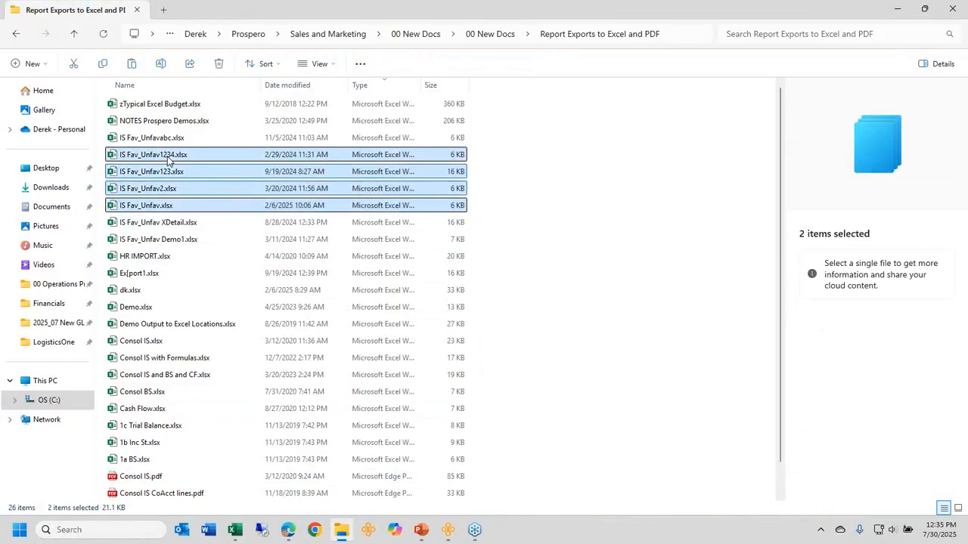
pyautogui.hotkey('shift', 'Down')
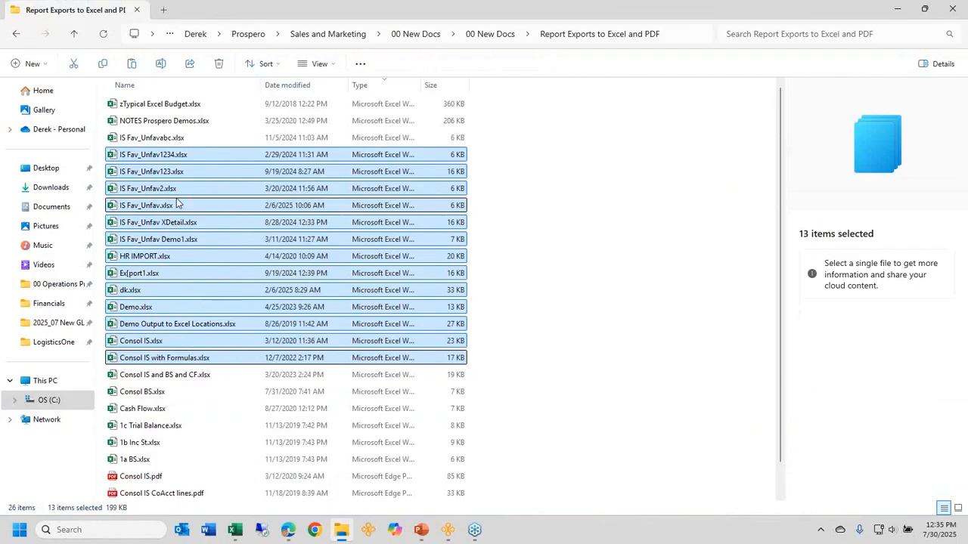
# Step: Select only the files IS Fav_Unfav2.xlsx, IS Fav_Unfav Demo1.xlsx and Demo.xlsx together
pyautogui.click(163, 188)
pyautogui.keyDown('ctrl'); pyautogui.click(166, 239); pyautogui.keyUp('ctrl')
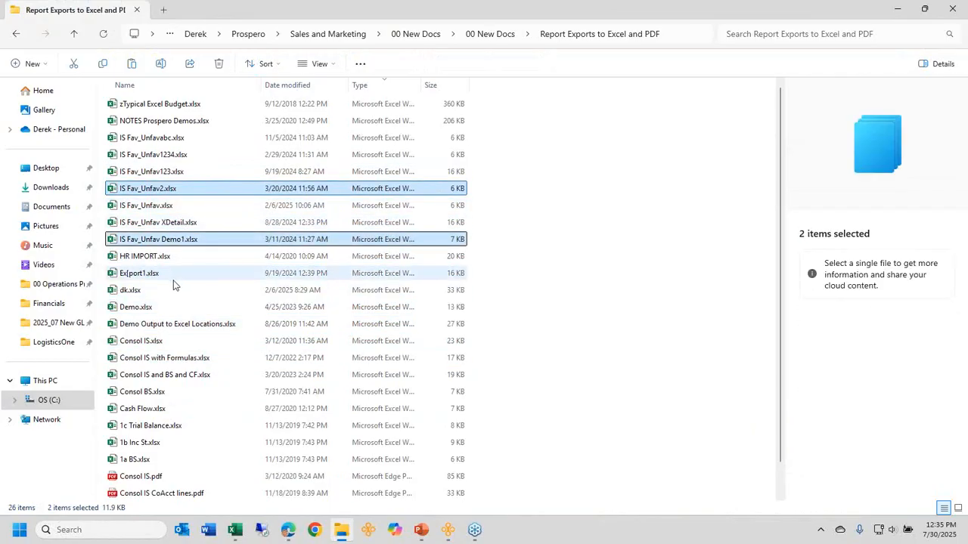
pyautogui.keyDown('ctrl'); pyautogui.click(168, 308); pyautogui.keyUp('ctrl')
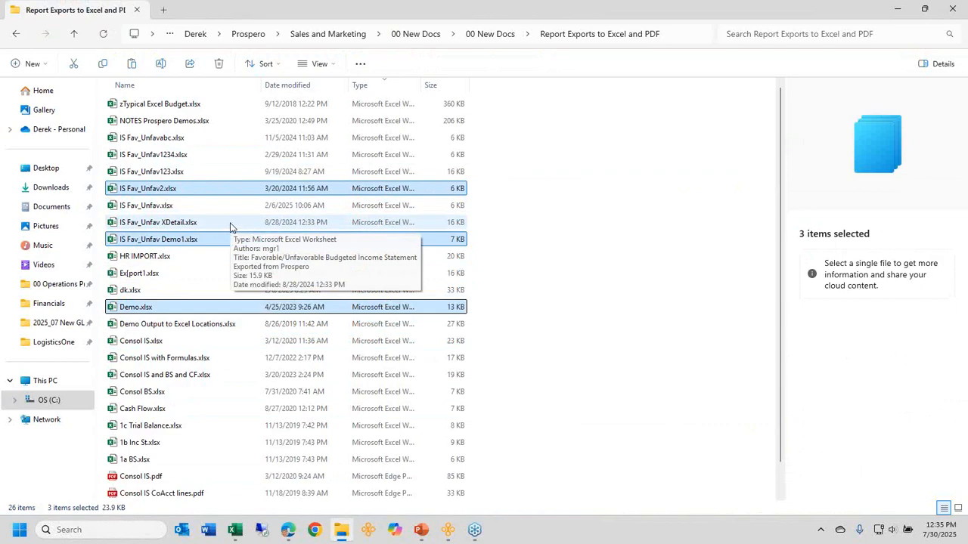
# Step: Switch to the IS Fav/Unfav report in Prospero and highlight its Budget column figures from Sales through the expense lines
pyautogui.click(448, 529)
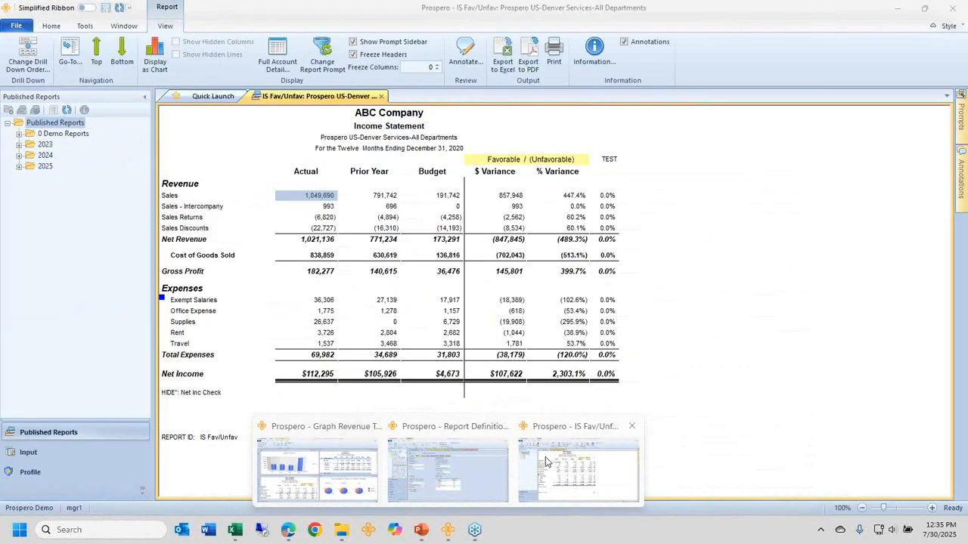
pyautogui.click(545, 457)
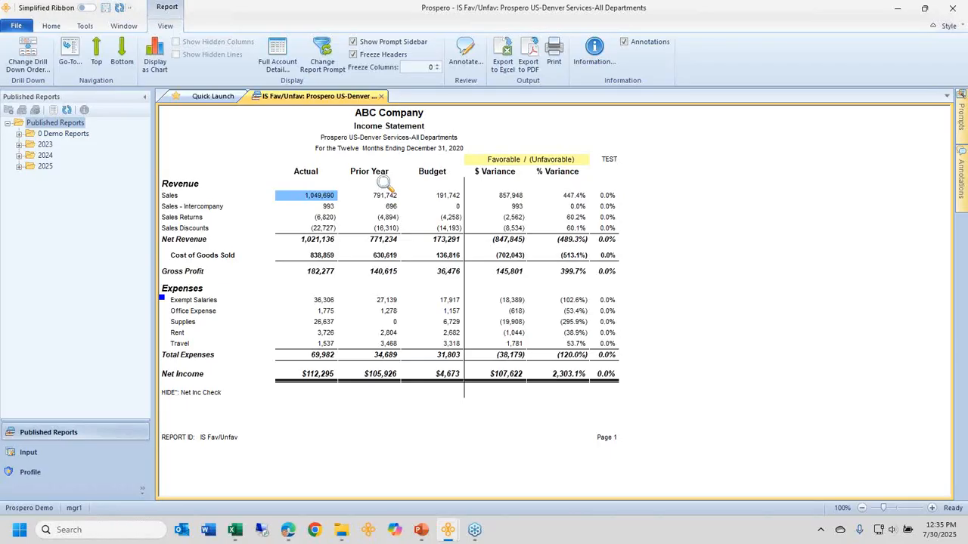
pyautogui.moveTo(448, 197); pyautogui.dragTo(449, 333)
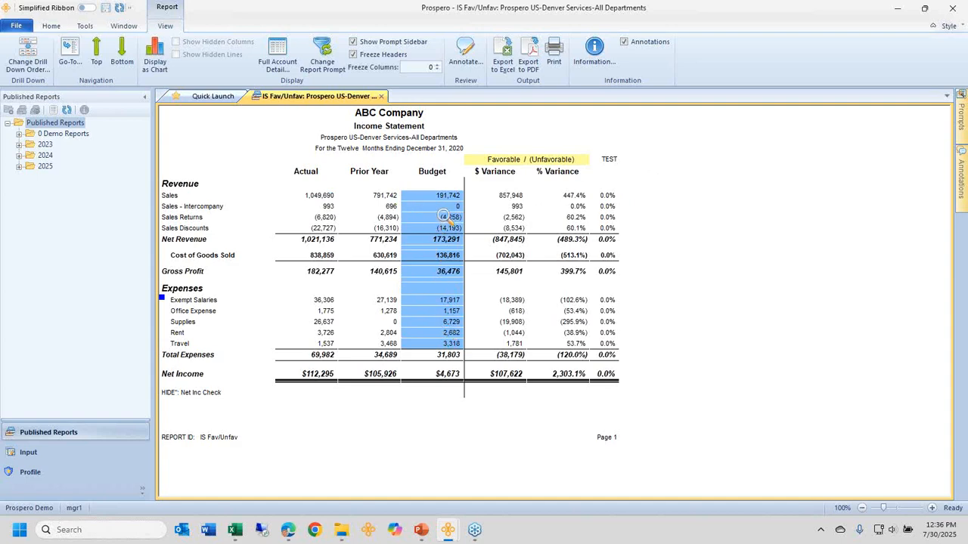
# Step: Open the 2023 Budget input for Denver Services with the department set to 100, Administration
pyautogui.click(214, 96)
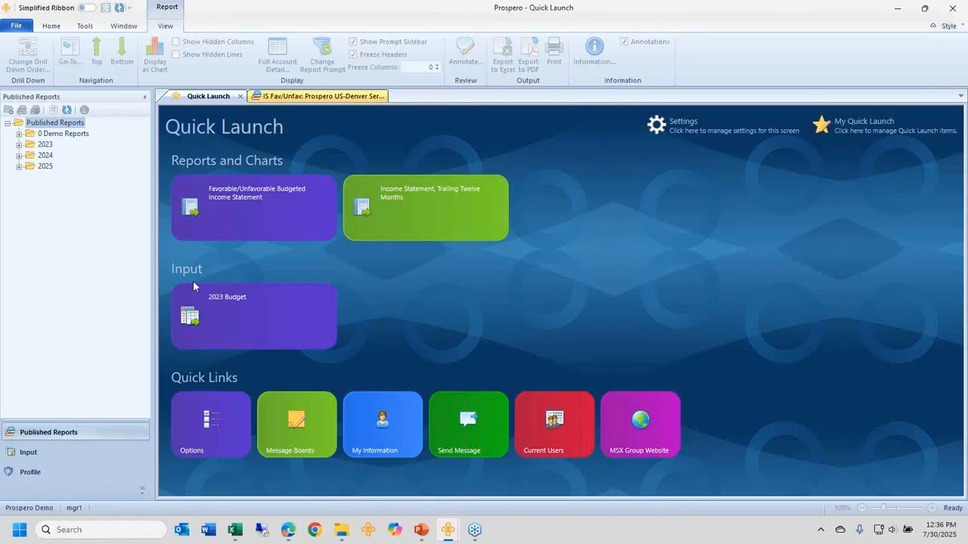
pyautogui.click(230, 316)
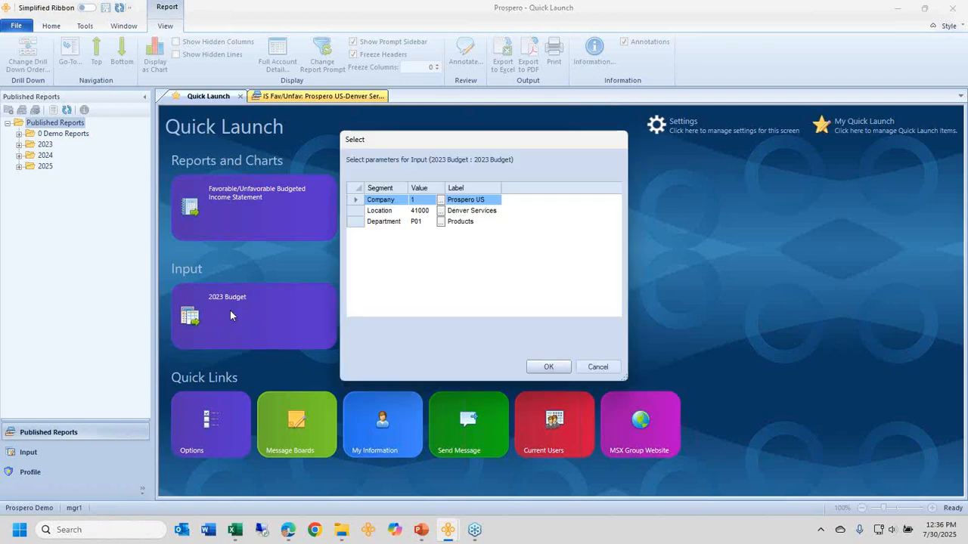
pyautogui.click(422, 222)
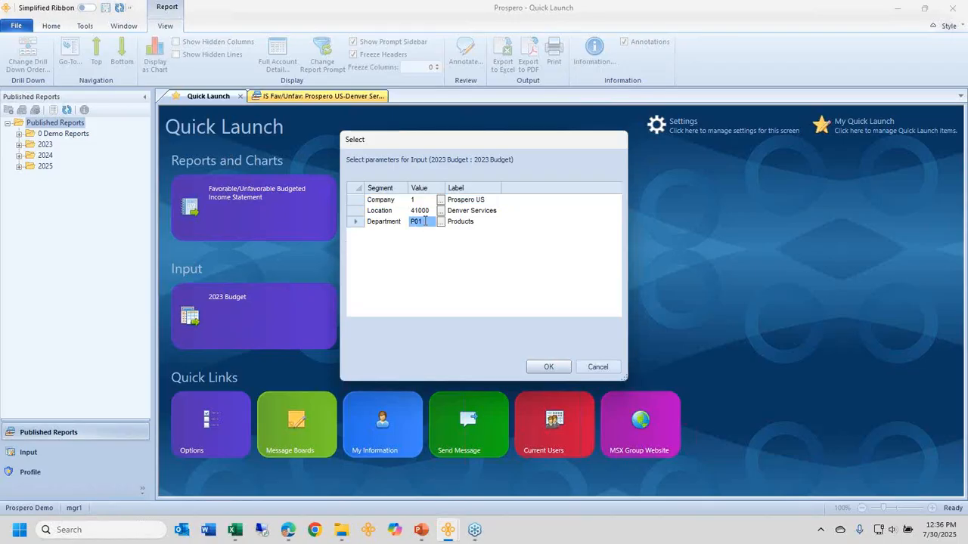
pyautogui.write('100')
pyautogui.press('Return')
pyautogui.press('Tab')
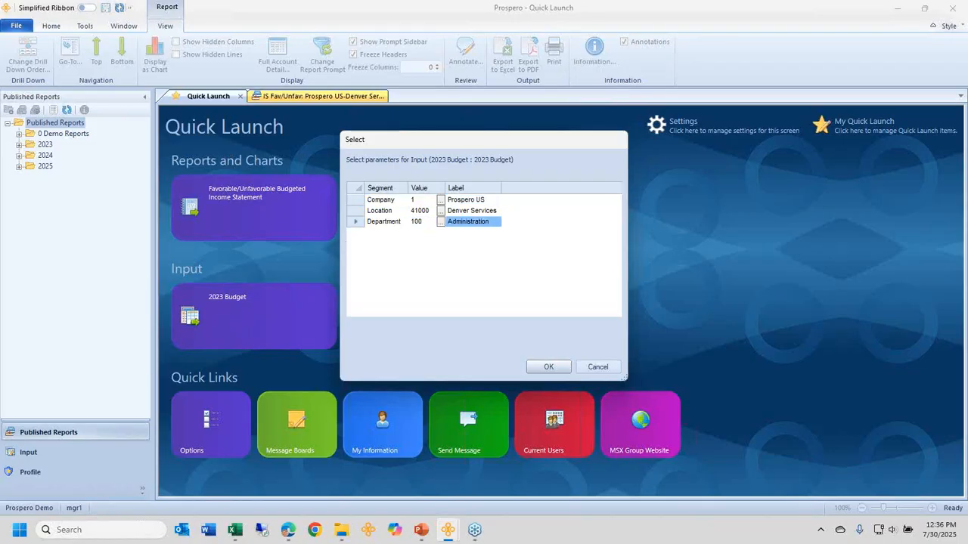
pyautogui.press('Return')
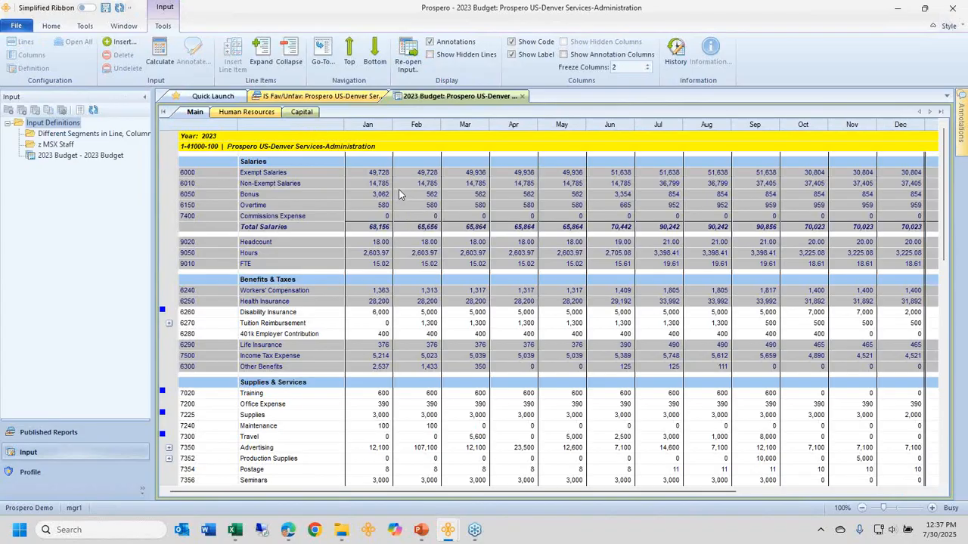
# Step: Re-open the 2023 Budget input with the department set to P01, Products
pyautogui.click(409, 51)
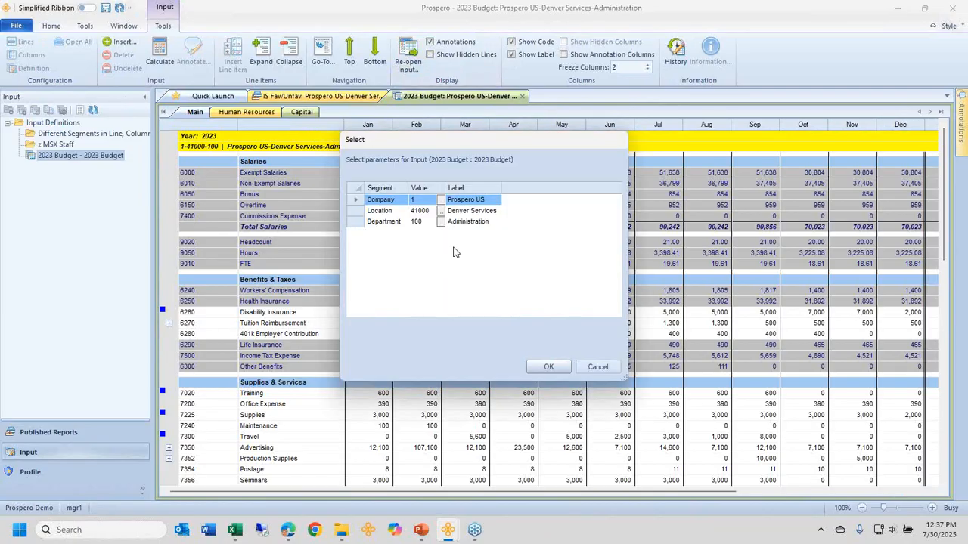
pyautogui.click(426, 222)
pyautogui.write('p01')
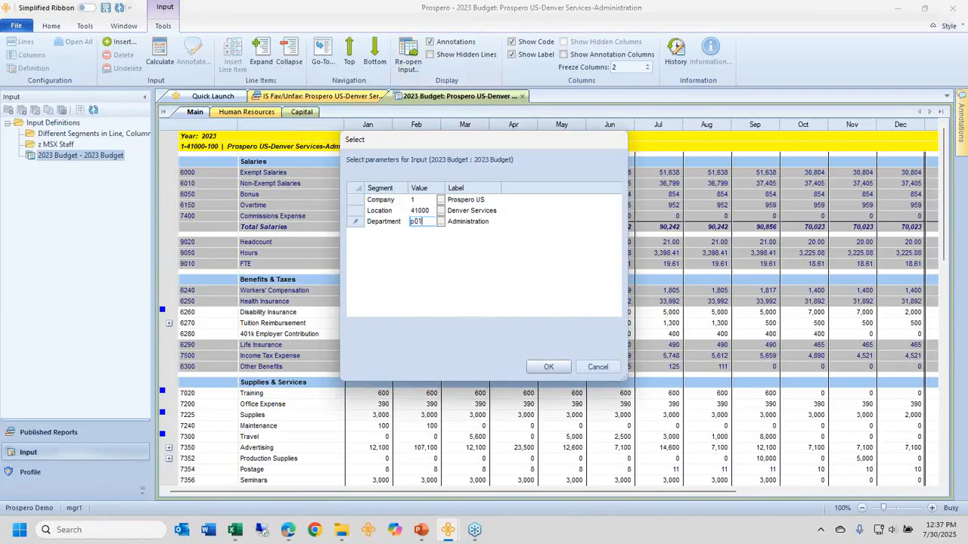
pyautogui.press('Tab')
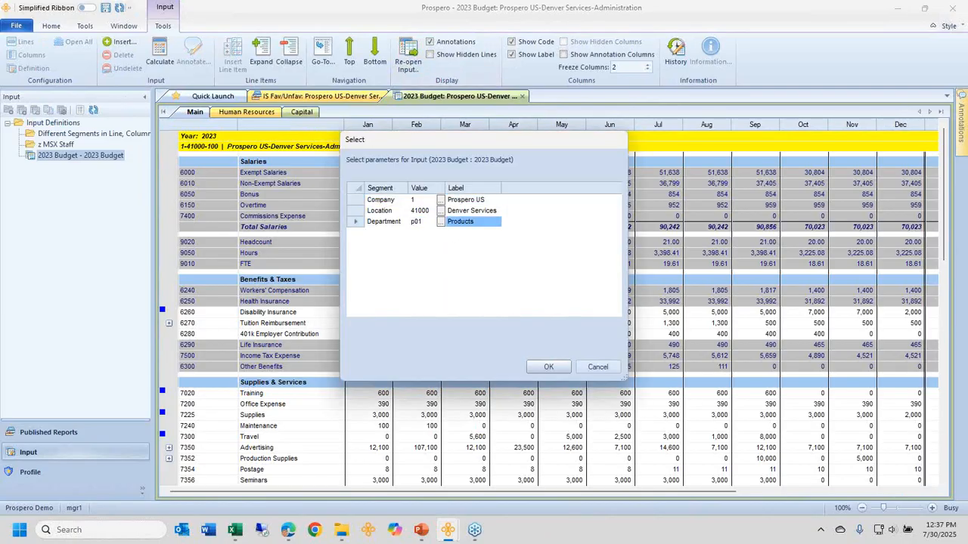
pyautogui.press('Return')
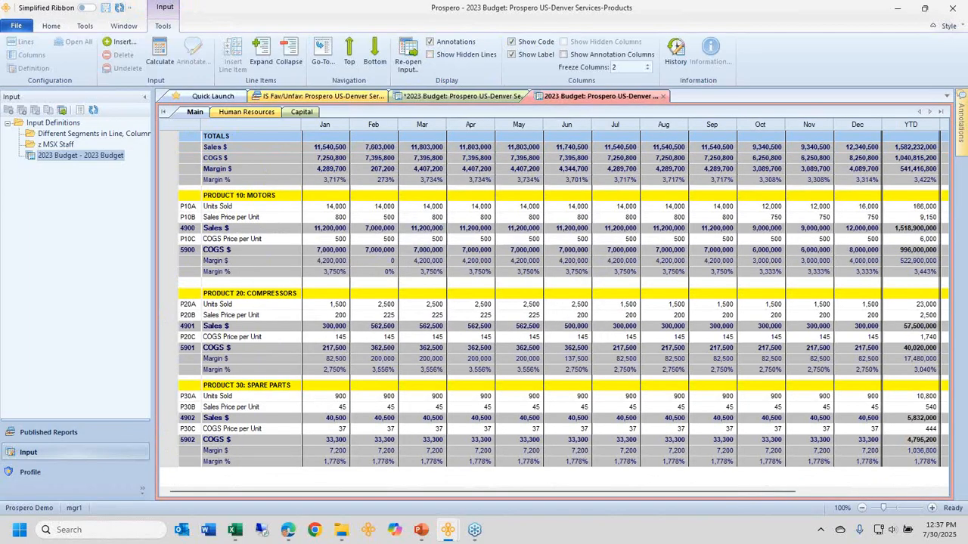
# Step: Examine the totals and the Motors and Compressors lines, including units sold, sales price and COGS price per unit
pyautogui.moveTo(249, 157); pyautogui.dragTo(252, 181)
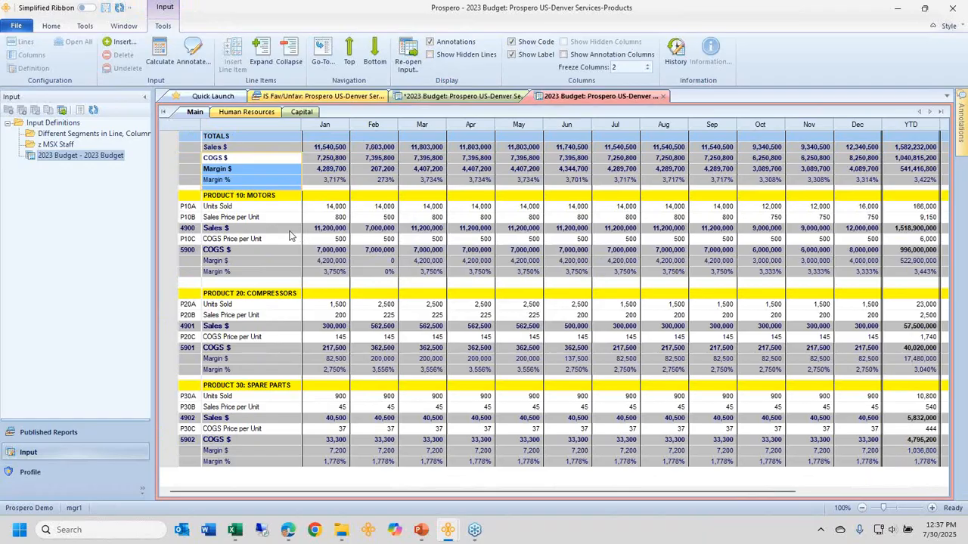
pyautogui.click(289, 227)
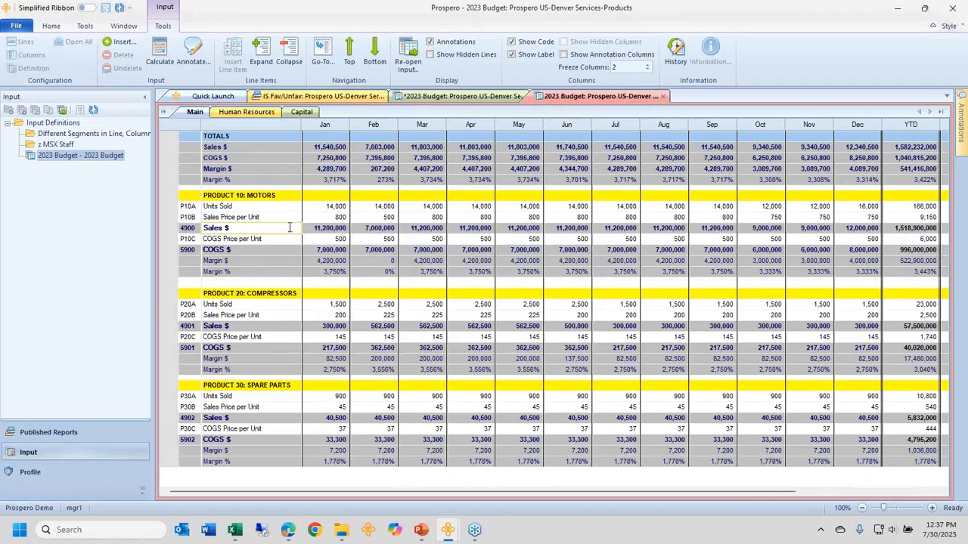
pyautogui.moveTo(272, 180); pyautogui.dragTo(263, 218)
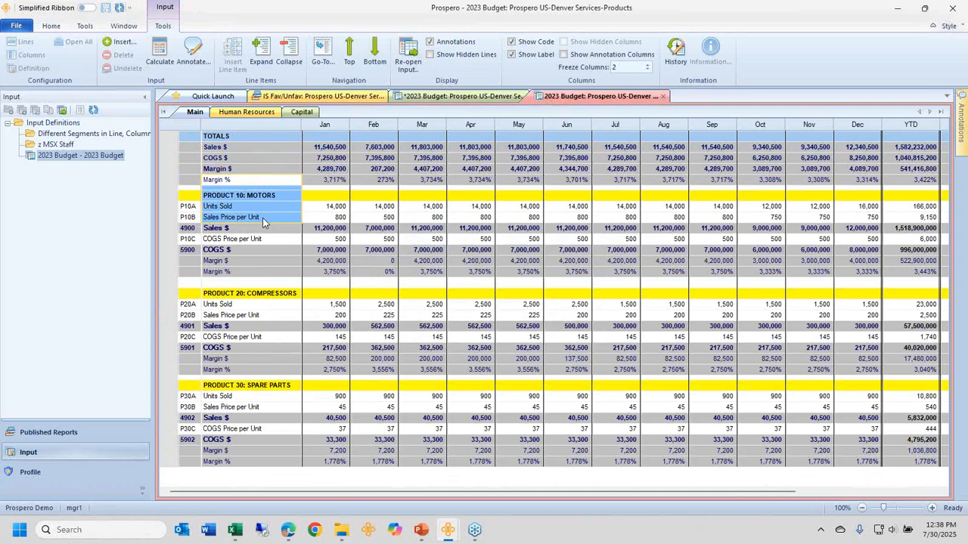
pyautogui.moveTo(263, 218)
pyautogui.mouseDown()
pyautogui.moveTo(271, 193)
pyautogui.moveTo(276, 214)
pyautogui.mouseUp()
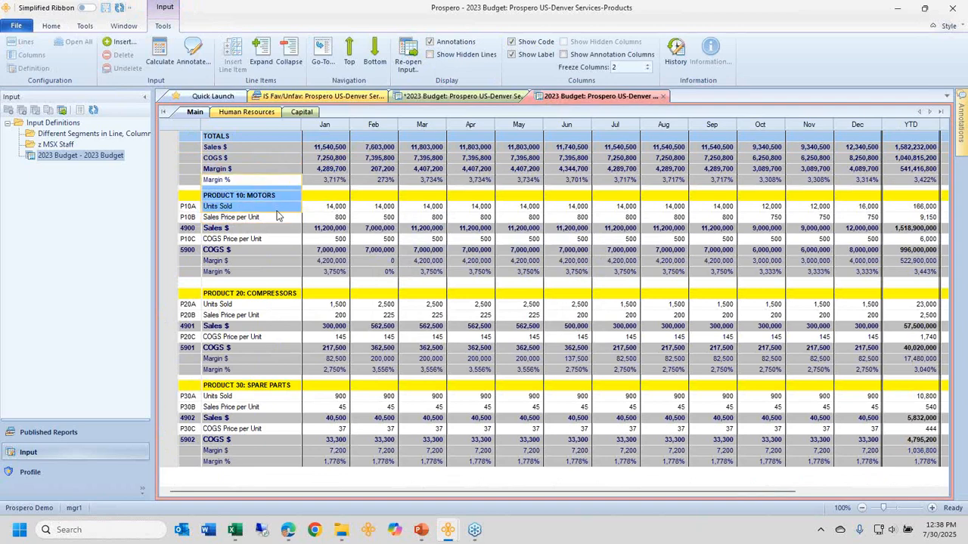
pyautogui.moveTo(277, 292); pyautogui.dragTo(277, 319)
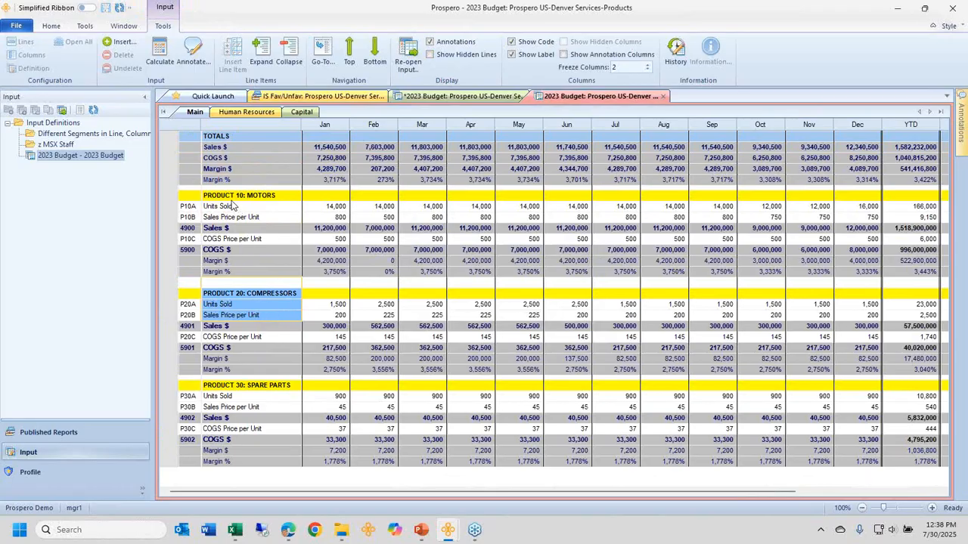
pyautogui.moveTo(233, 218); pyautogui.dragTo(234, 231)
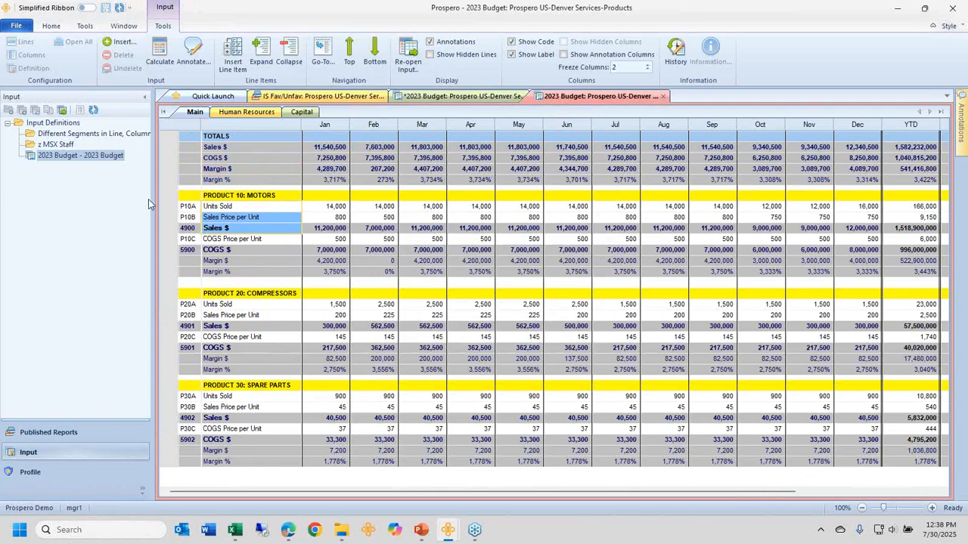
pyautogui.click(169, 203)
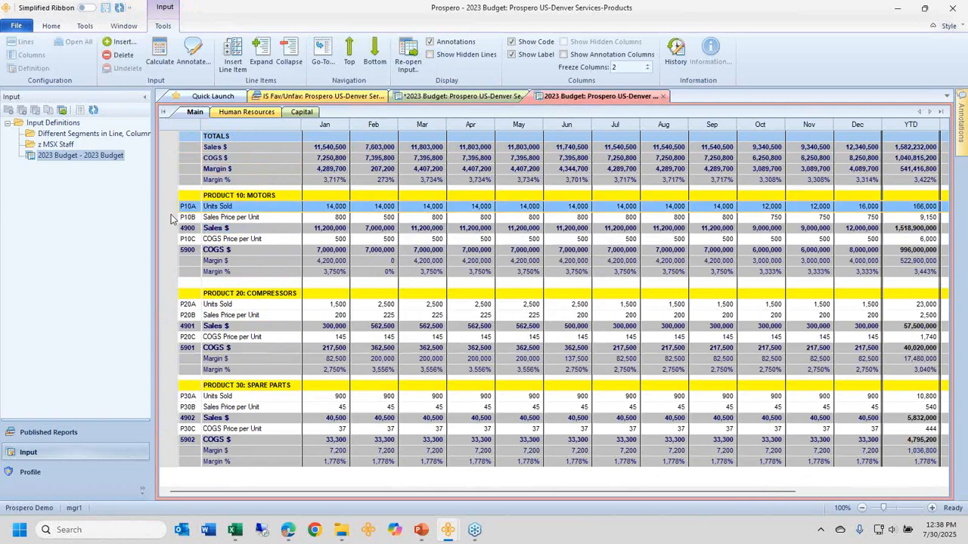
pyautogui.moveTo(171, 221); pyautogui.dragTo(171, 243)
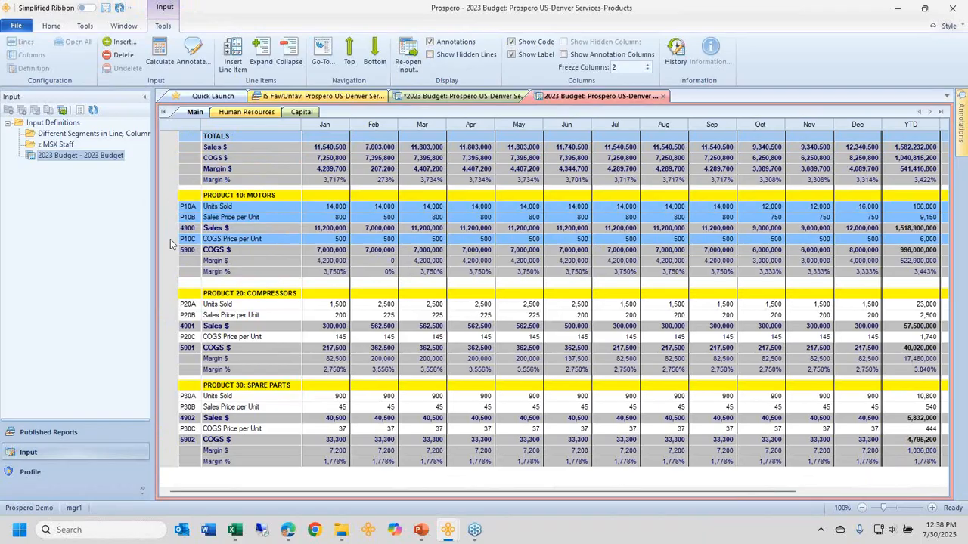
# Step: Set the January Units Sold for Product 10: Motors to 15,000
pyautogui.click(253, 237)
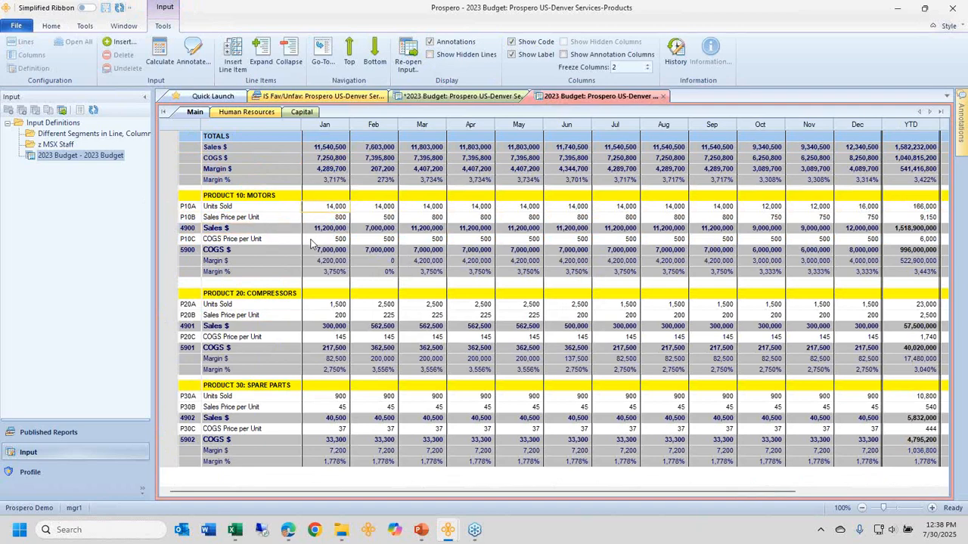
pyautogui.write('15,000')
pyautogui.press('Return')
# Step: Fill the January Motors Units Sold value across February through October and save the budget input
pyautogui.hotkey('shift', 'Right')
pyautogui.hotkey('shift', 'Right')
pyautogui.hotkey('shift', 'Right')
pyautogui.hotkey('shift', 'Right')
pyautogui.hotkey('shift', 'Right')
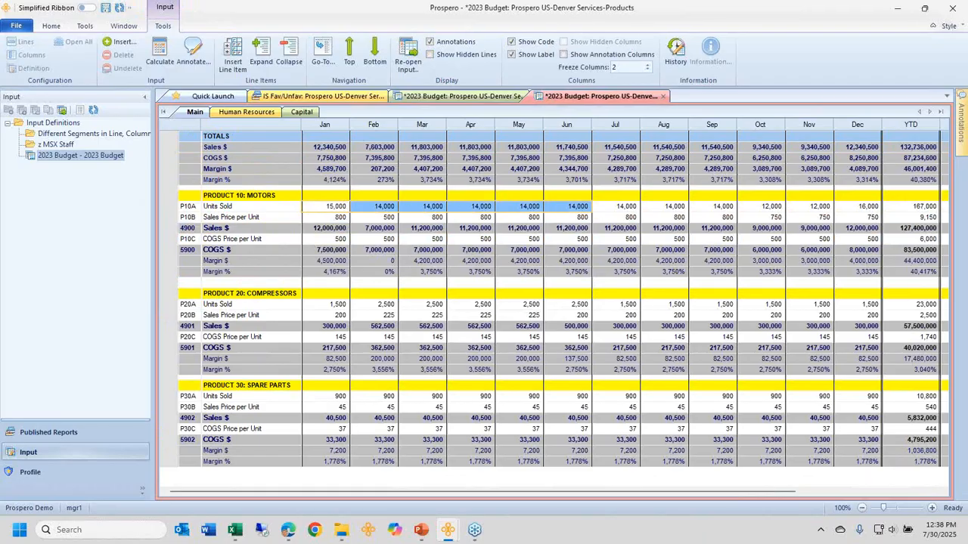
pyautogui.hotkey('shift', 'Right')
pyautogui.hotkey('shift', 'Right')
pyautogui.hotkey('shift', 'Right')
pyautogui.hotkey('shift', 'Right')
pyautogui.hotkey('ctrl', 'r')
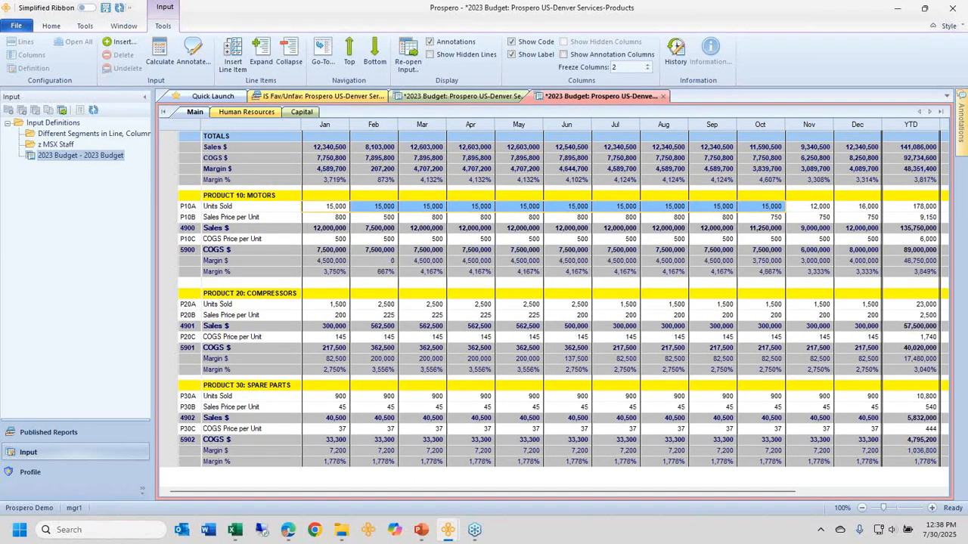
pyautogui.hotkey('ctrl', 's')
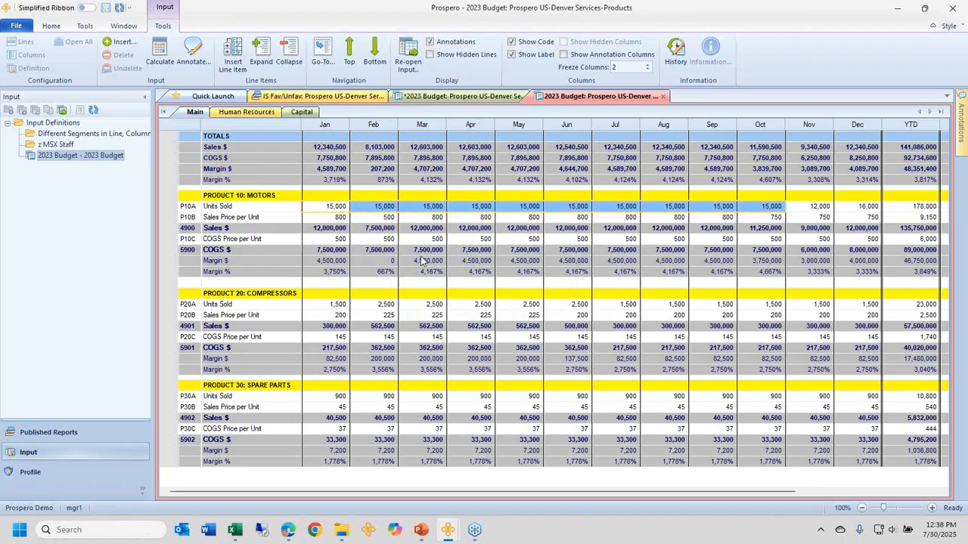
# Step: View the change history of the Motors Units Sold line, reviewing its usernames, dates, monthly amounts and account codes, and close it
pyautogui.click(437, 208)
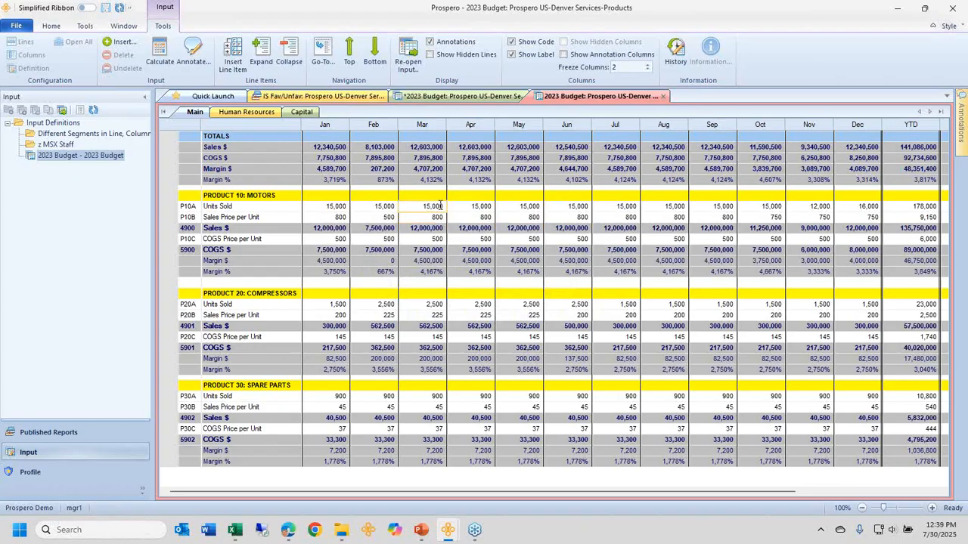
pyautogui.click(675, 54)
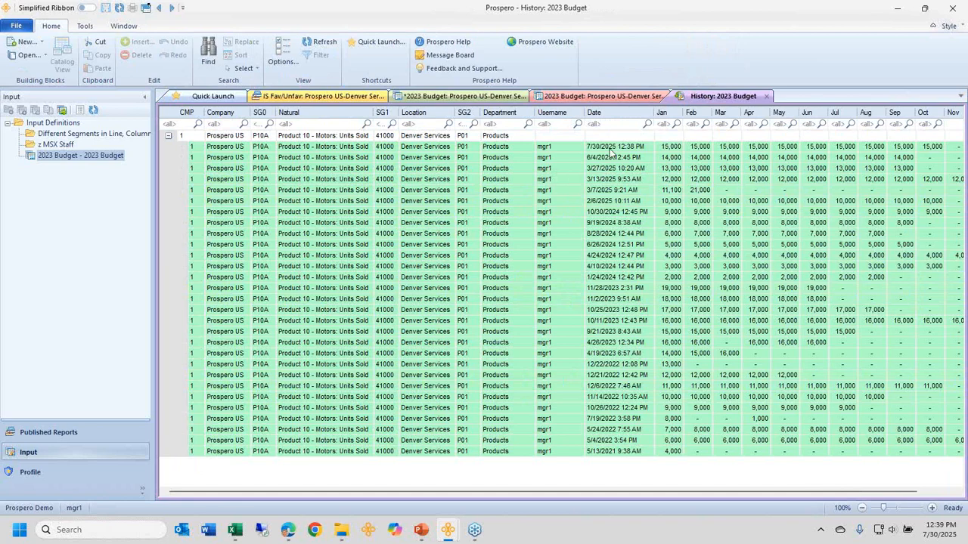
pyautogui.moveTo(611, 149); pyautogui.dragTo(672, 159)
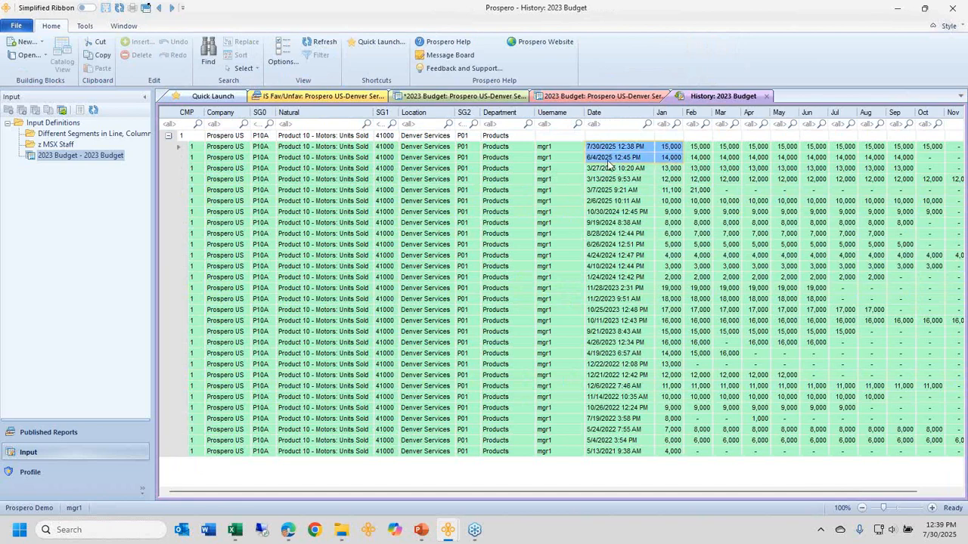
pyautogui.moveTo(566, 147); pyautogui.dragTo(561, 179)
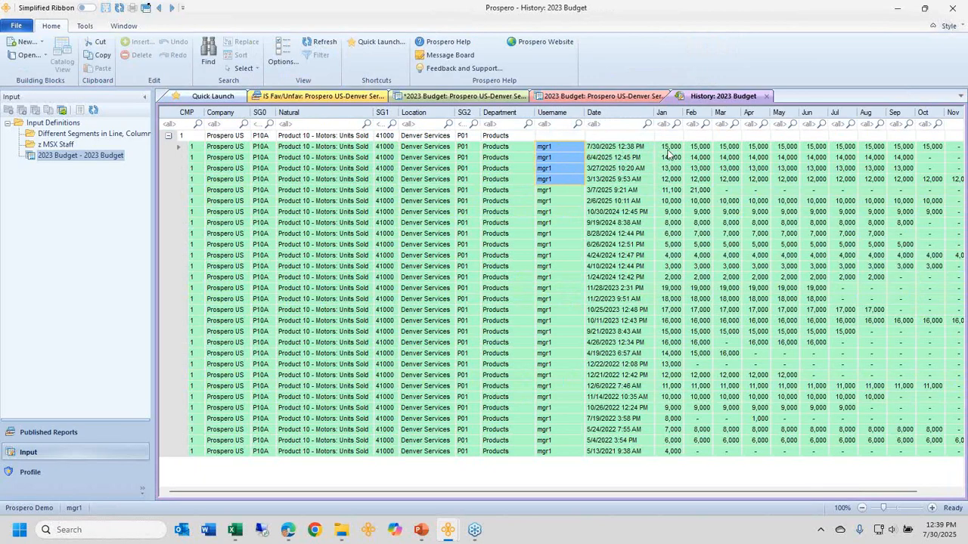
pyautogui.moveTo(668, 148); pyautogui.dragTo(690, 162)
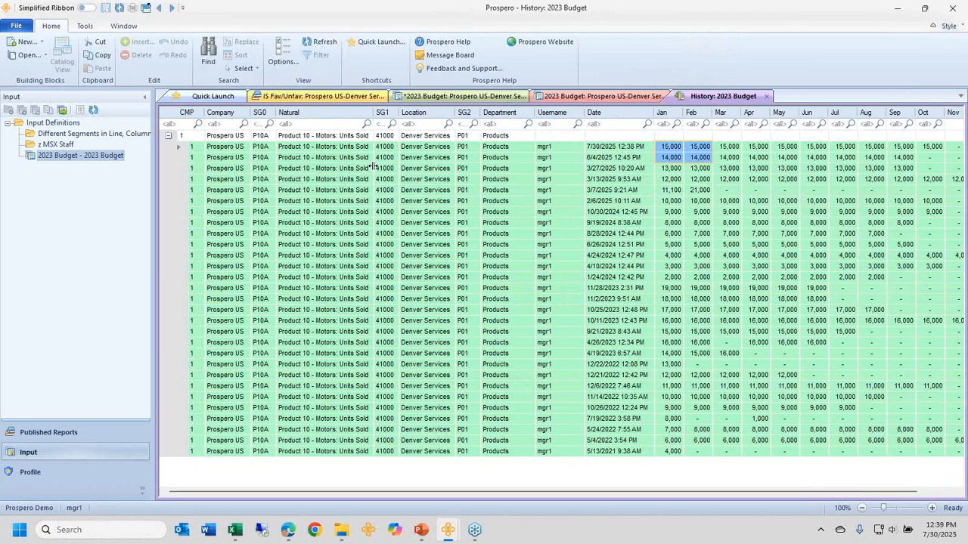
pyautogui.moveTo(258, 146); pyautogui.dragTo(311, 212)
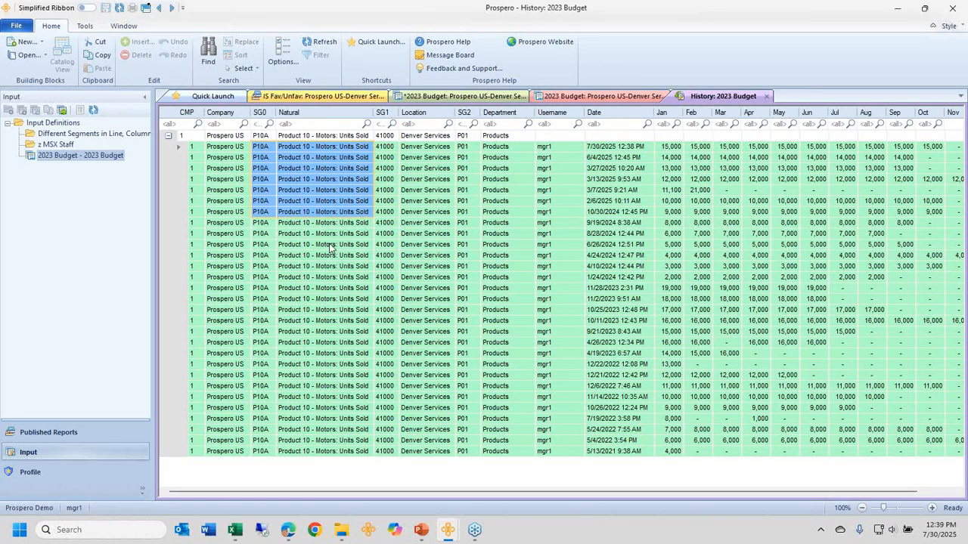
pyautogui.click(767, 97)
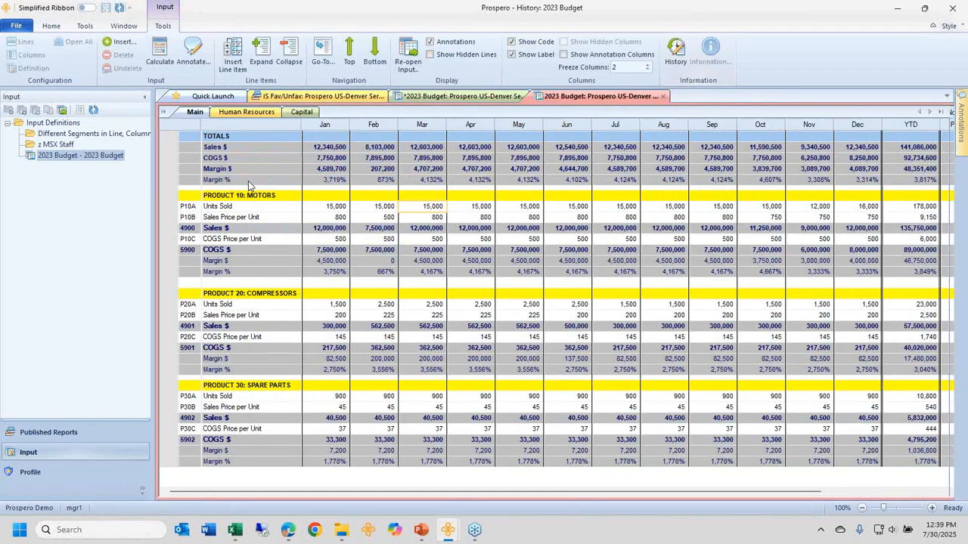
# Step: Open the change history from the Product 10: Motors heading and expand the P10A Motors Units Sold entry
pyautogui.click(239, 194)
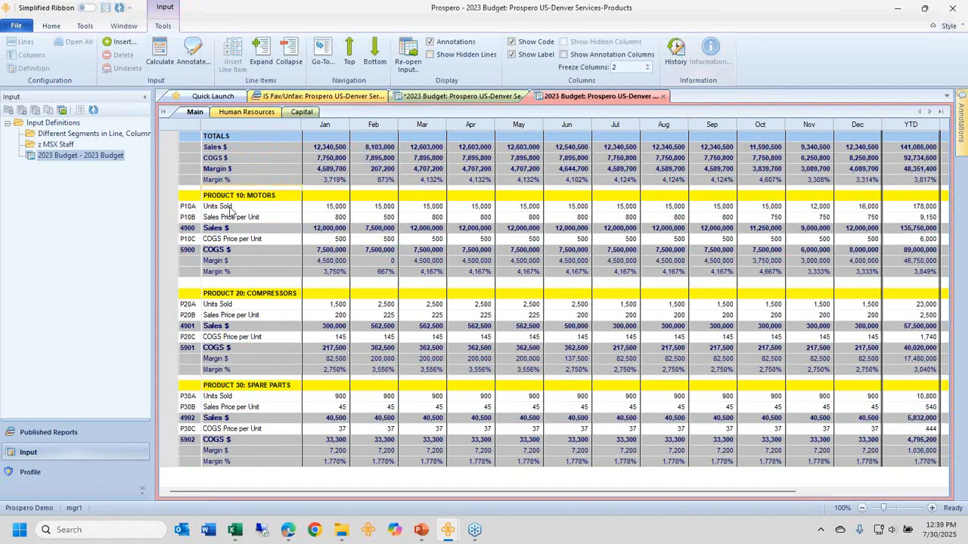
pyautogui.click(675, 51)
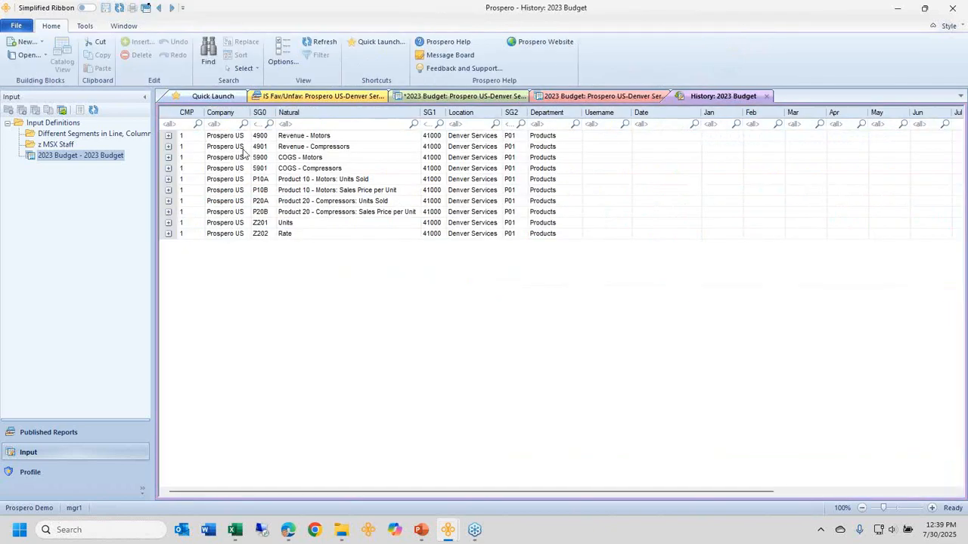
pyautogui.moveTo(257, 145); pyautogui.dragTo(257, 223)
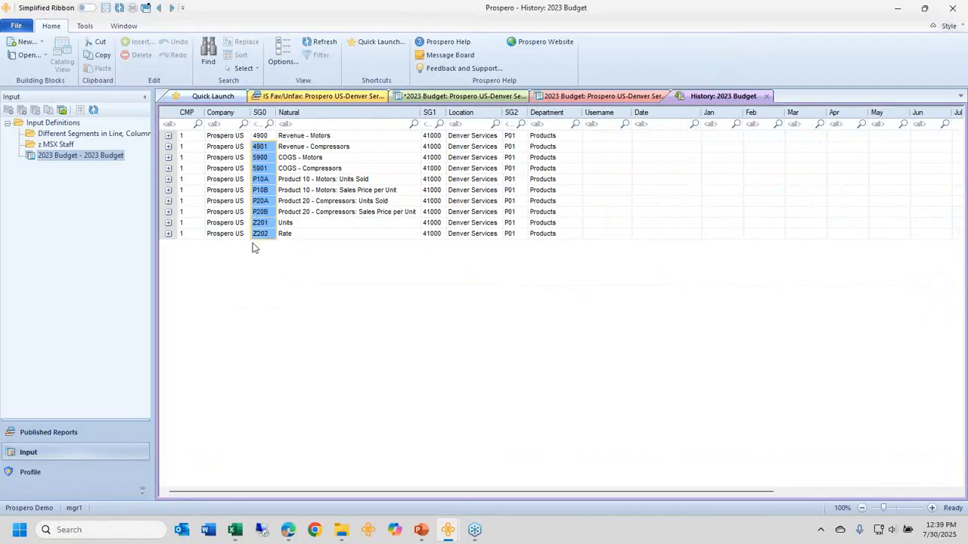
pyautogui.click(167, 180)
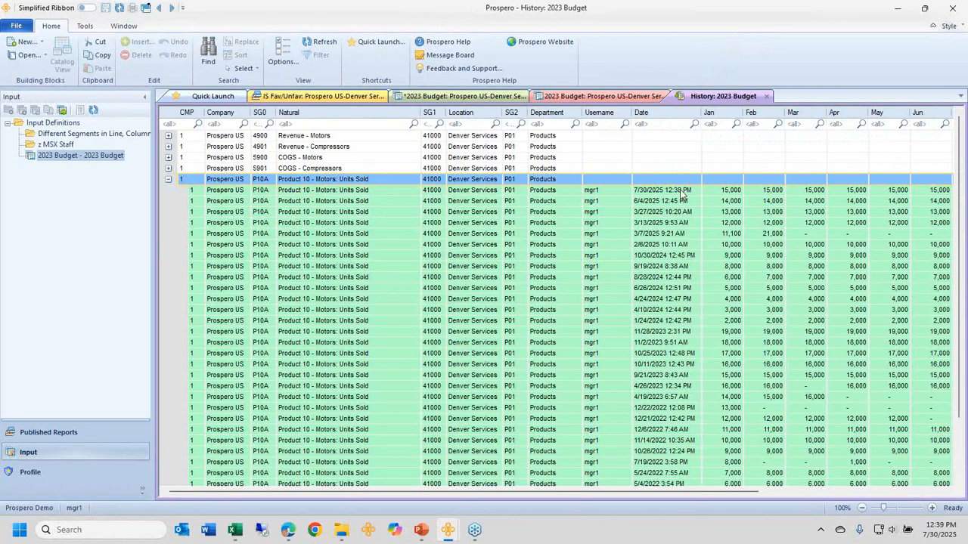
# Step: Compare the dates and January amounts of the two latest Motors Units Sold history entries, and collapse the P10A entry
pyautogui.moveTo(726, 193); pyautogui.dragTo(727, 206)
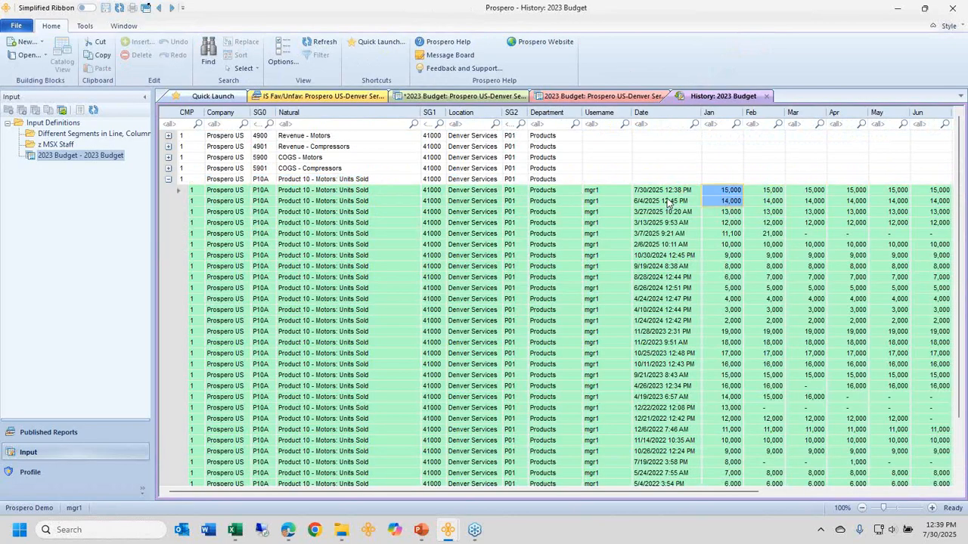
pyautogui.keyDown('shift'); pyautogui.click(673, 199); pyautogui.keyUp('shift')
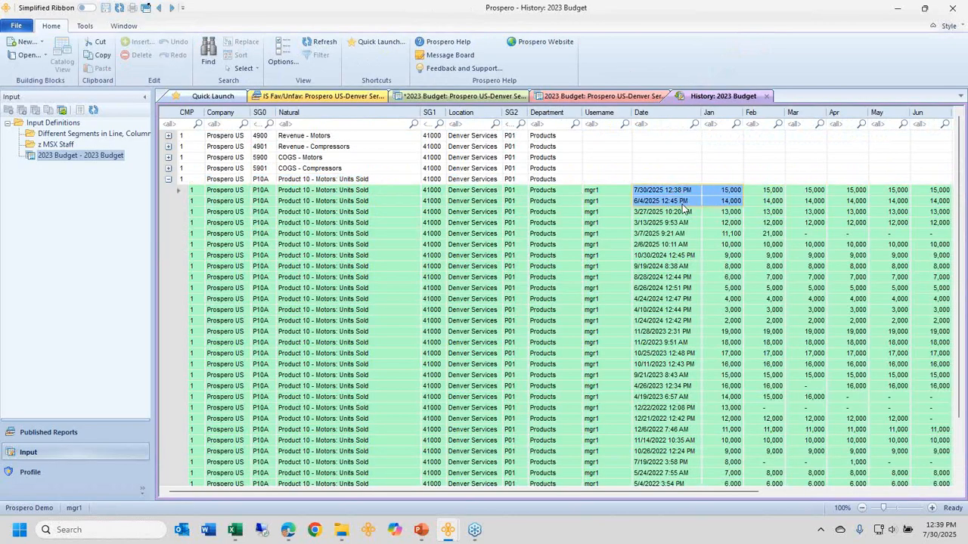
pyautogui.click(169, 180)
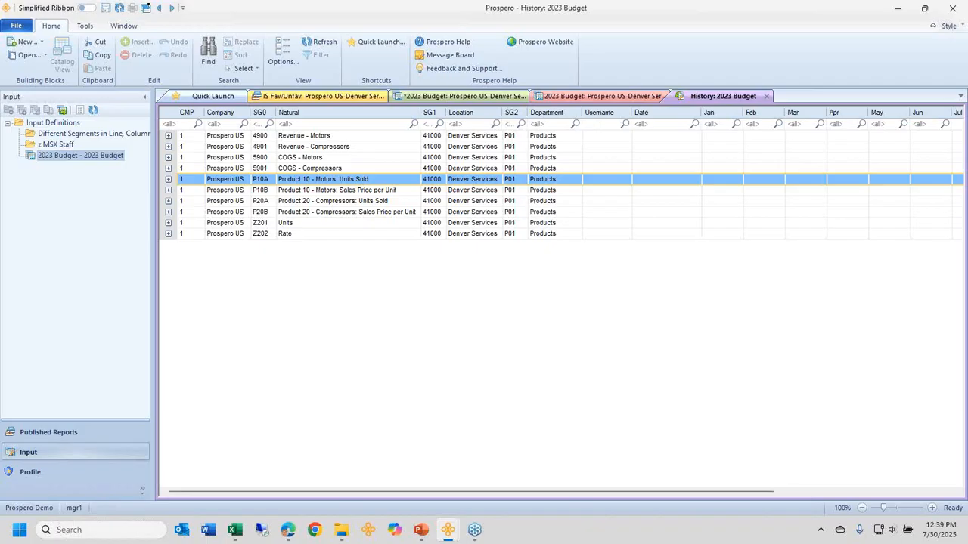
# Step: Filter the 2023 Budget history by username mgr, clear the filter, and close the history
pyautogui.write('mgr')
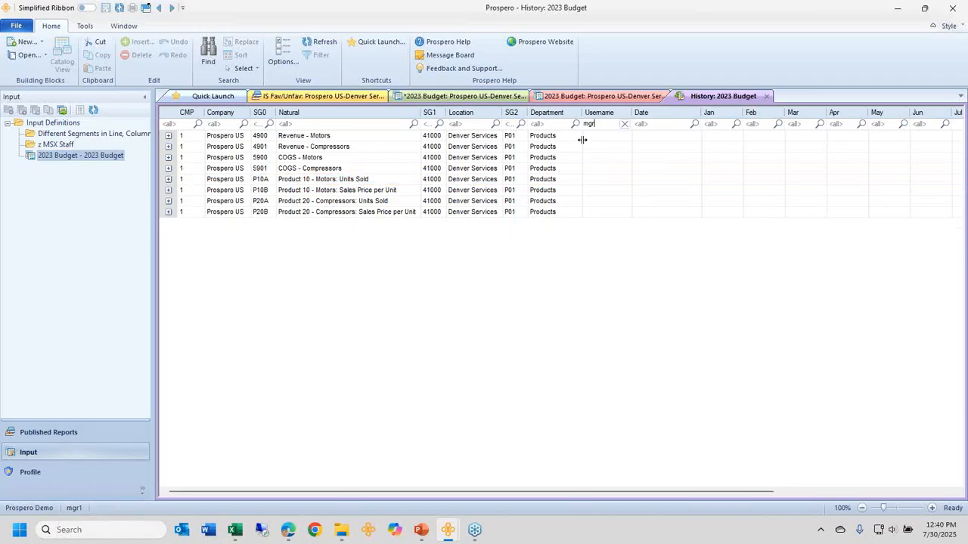
pyautogui.press('BackSpace')
pyautogui.press('BackSpace')
pyautogui.press('BackSpace')
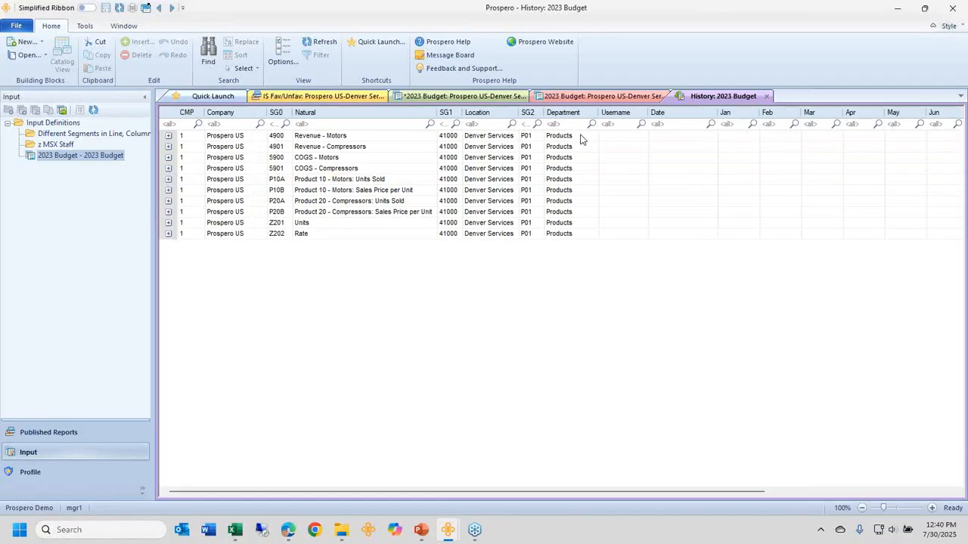
pyautogui.click(665, 123)
pyautogui.click(766, 96)
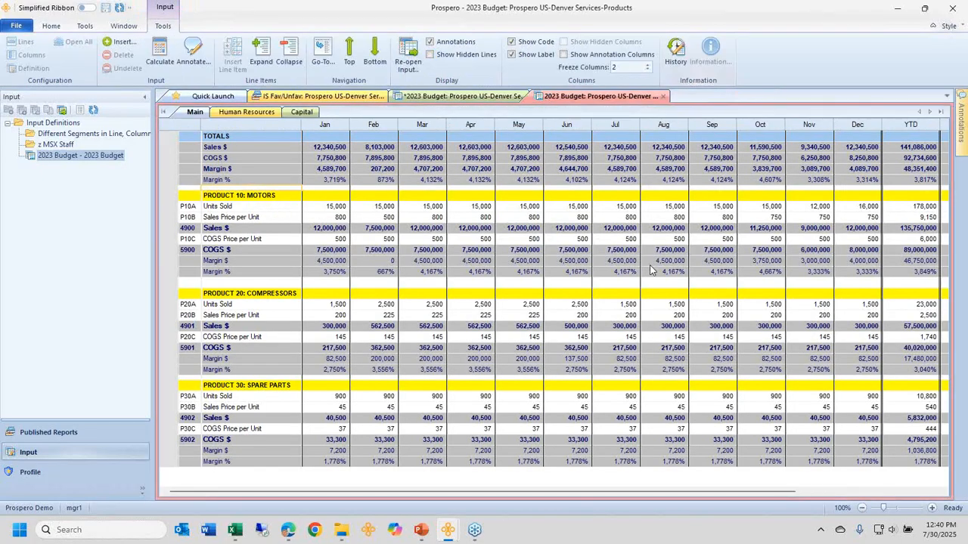
# Step: Examine the January to March Motors and Compressors figures in the Products budget, and switch to the Administration budget
pyautogui.click(276, 218)
pyautogui.moveTo(276, 225); pyautogui.dragTo(404, 348)
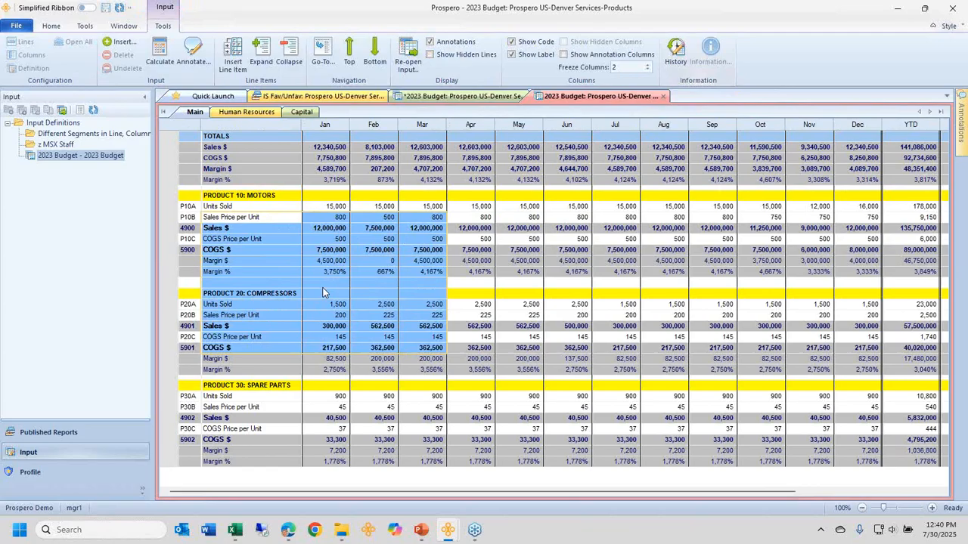
pyautogui.click(478, 99)
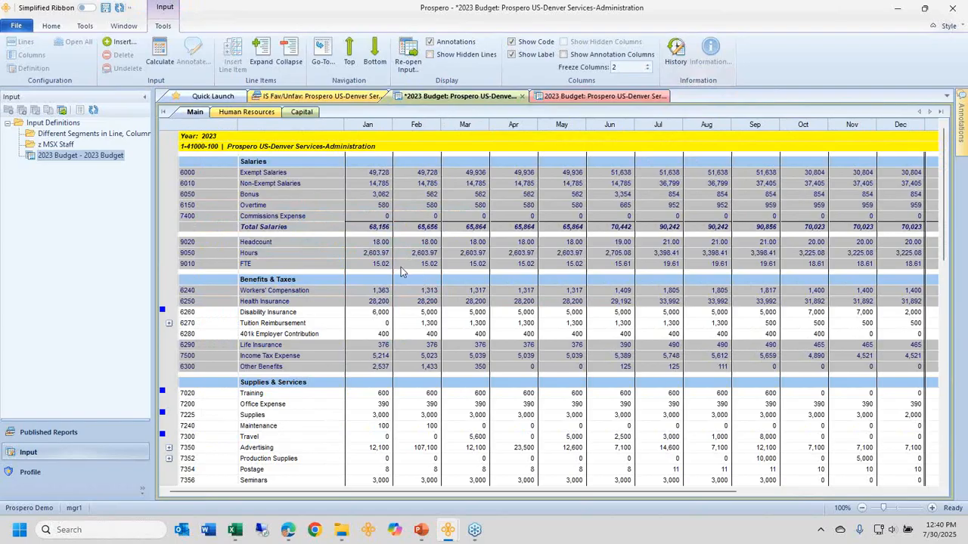
# Step: Collapse the Input navigation pane and review the salary lines and the January benefit amounts from Disability Insurance to 401k Employer Contribution
pyautogui.click(145, 98)
pyautogui.moveTo(185, 177); pyautogui.dragTo(333, 227)
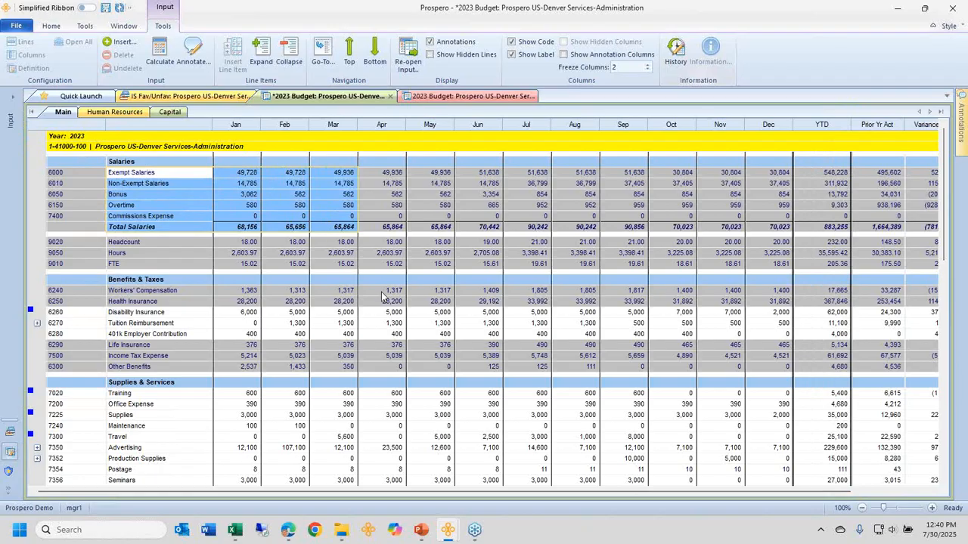
pyautogui.click(205, 147)
pyautogui.click(264, 205)
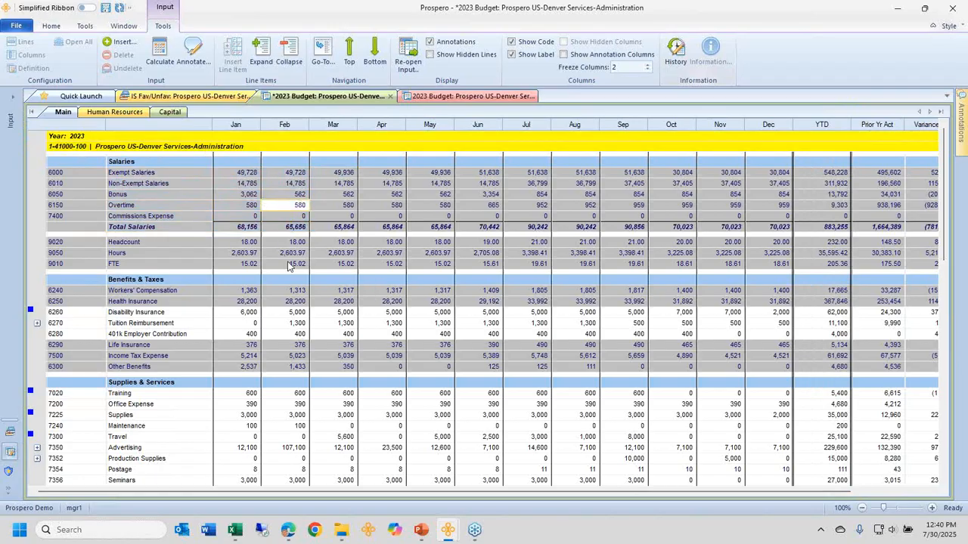
pyautogui.moveTo(192, 175); pyautogui.dragTo(212, 217)
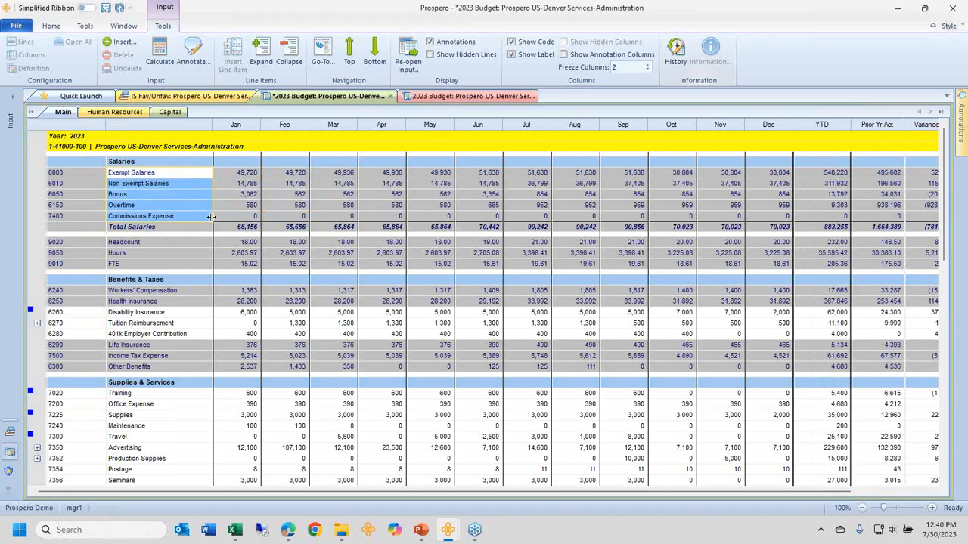
pyautogui.click(200, 333)
pyautogui.moveTo(227, 312); pyautogui.dragTo(227, 335)
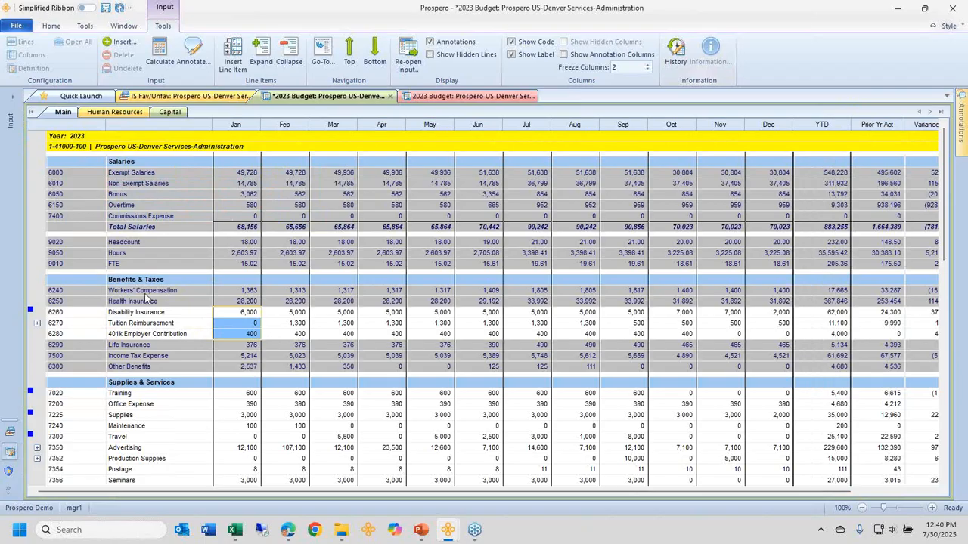
# Step: Review the January to November Motors Units Sold figures in the Products budget, and return to the Administration budget
pyautogui.click(435, 97)
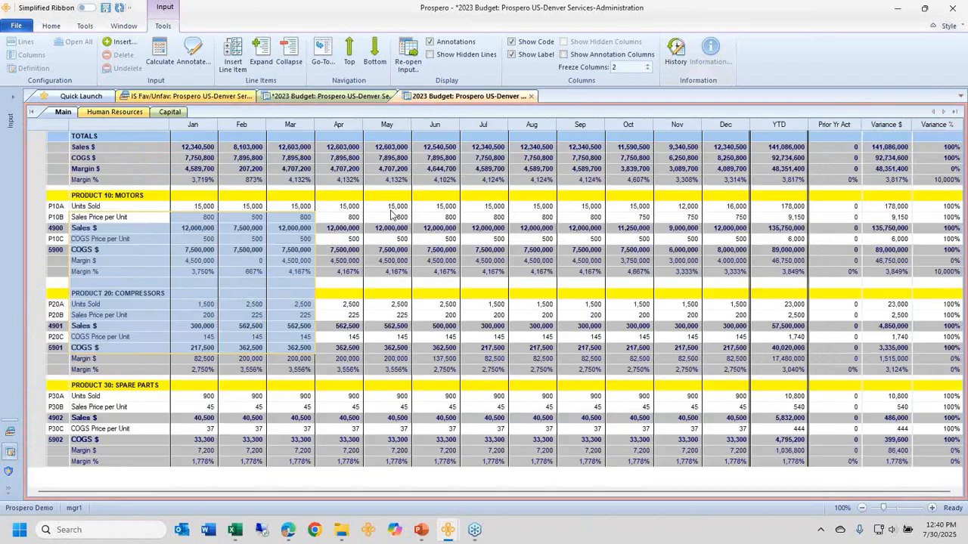
pyautogui.moveTo(195, 210); pyautogui.dragTo(664, 212)
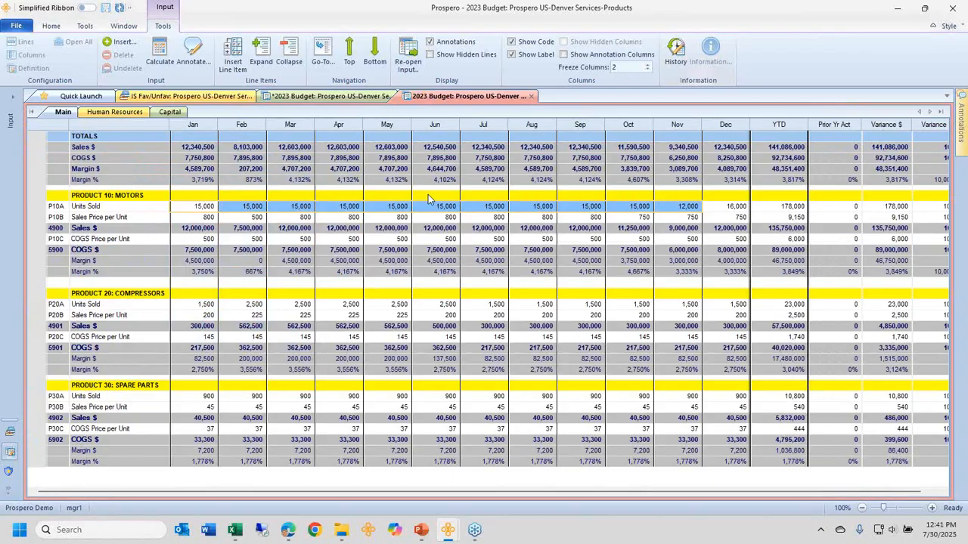
pyautogui.click(294, 97)
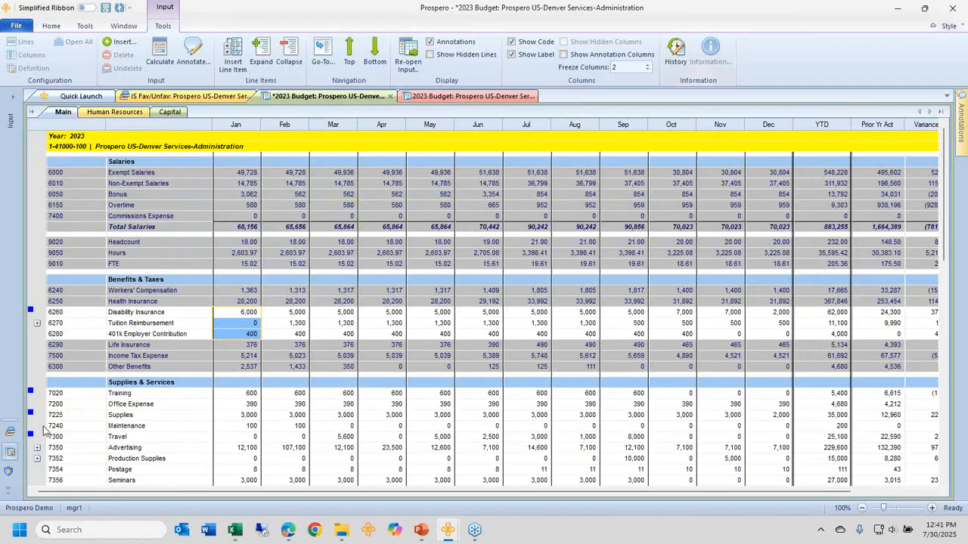
# Step: Expand the 7350 Advertising account and insert a new line item labelled Summer Camp under it
pyautogui.click(55, 451)
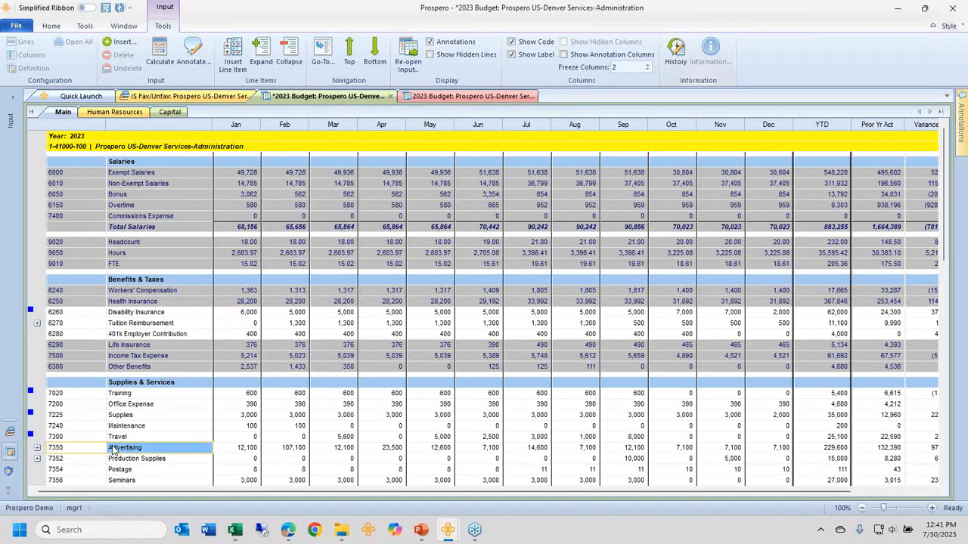
pyautogui.scroll(-3, 196, 407)
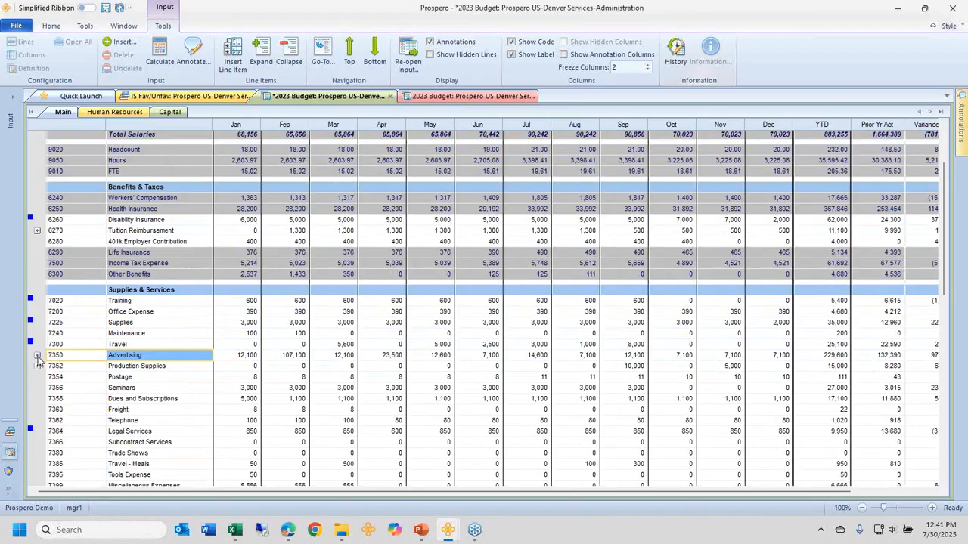
pyautogui.click(36, 356)
pyautogui.rightClick(92, 388)
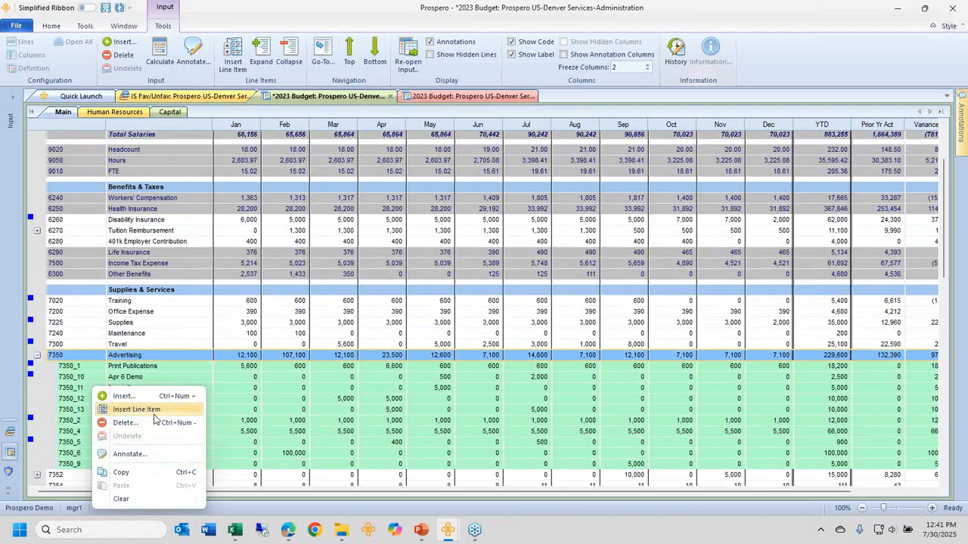
pyautogui.click(155, 414)
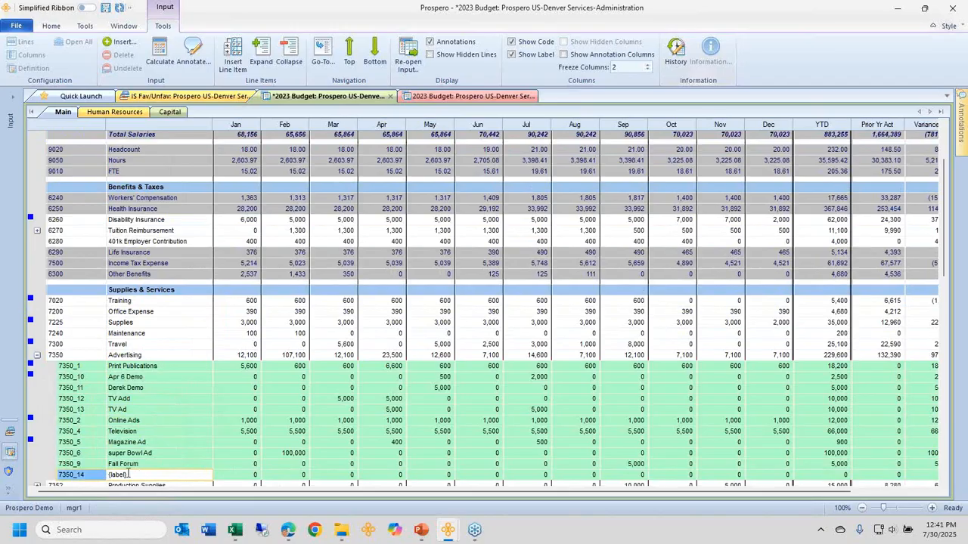
pyautogui.write('Summ')
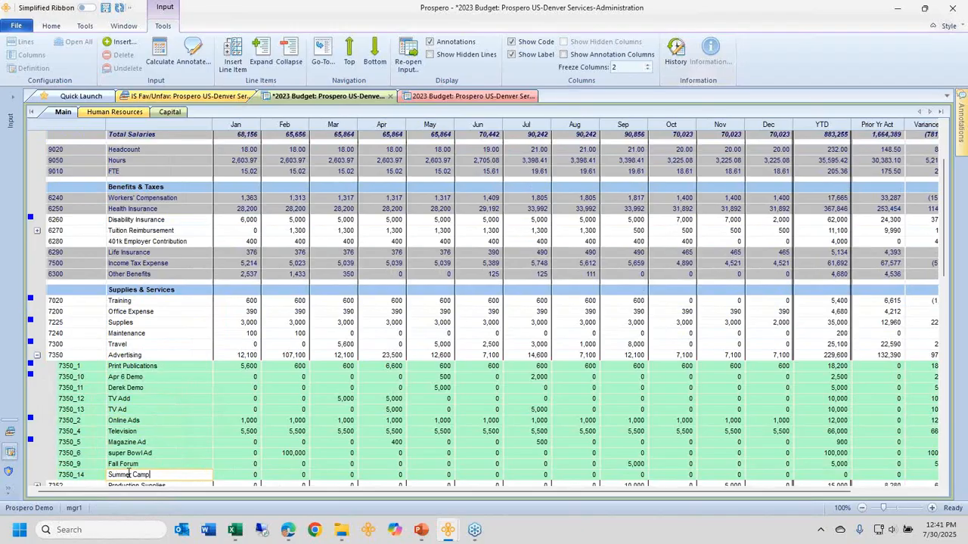
pyautogui.write('er Camp')
pyautogui.press('Tab')
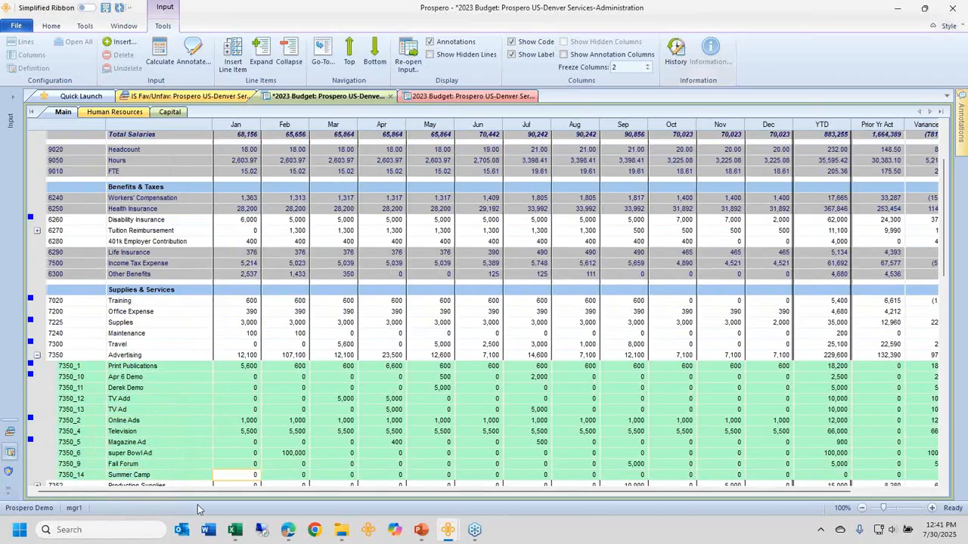
# Step: Set the August amount of the Summer Camp line item to 10,000 and collapse the Advertising line items
pyautogui.click(564, 475)
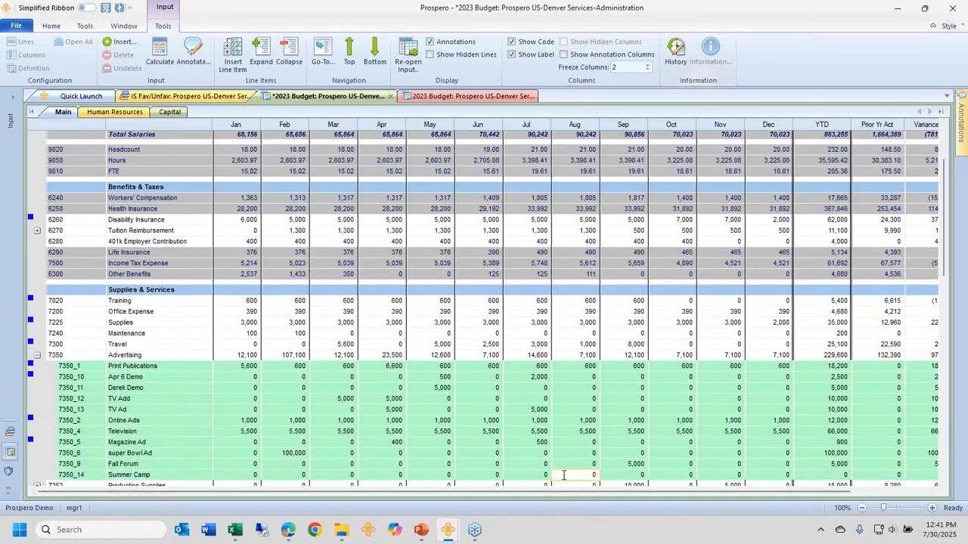
pyautogui.write('10,')
pyautogui.write('0000')
pyautogui.press('Return')
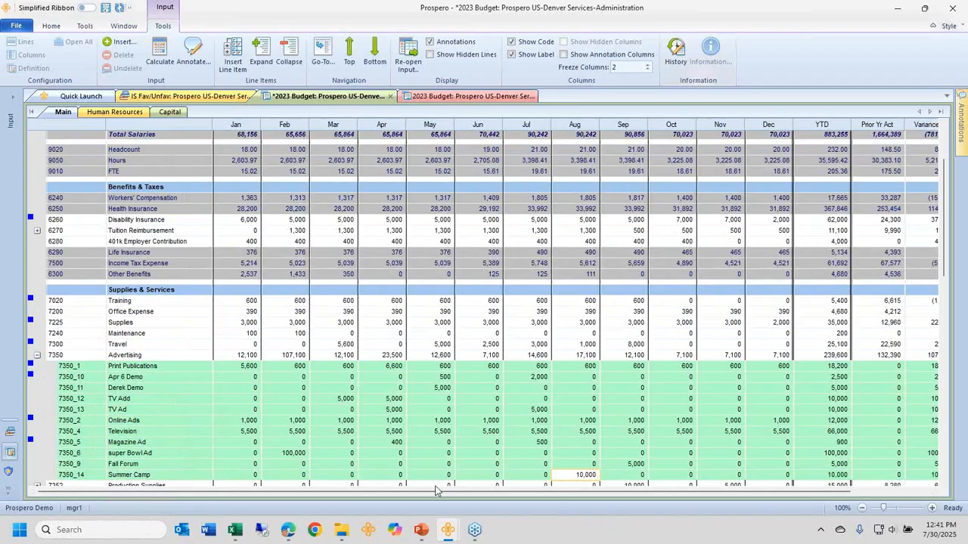
pyautogui.click(143, 478)
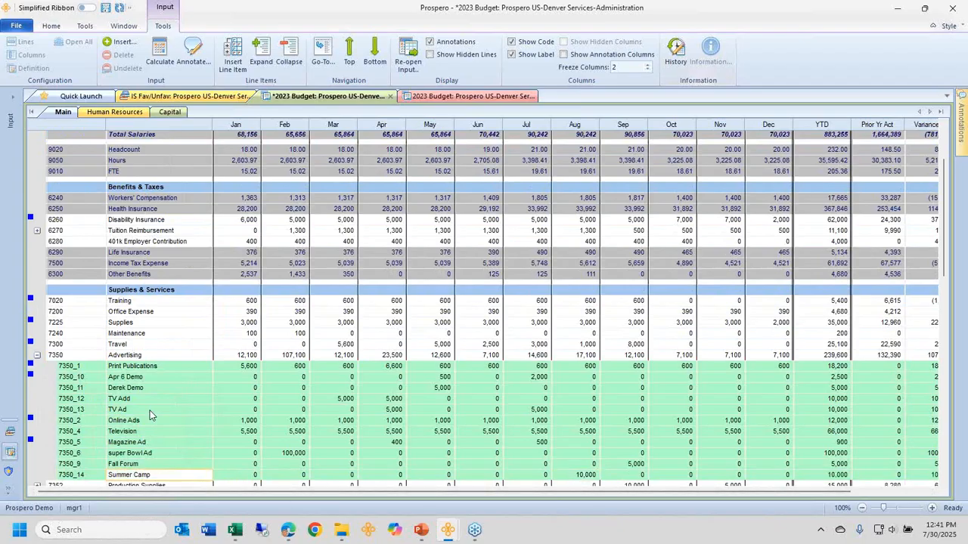
pyautogui.click(37, 355)
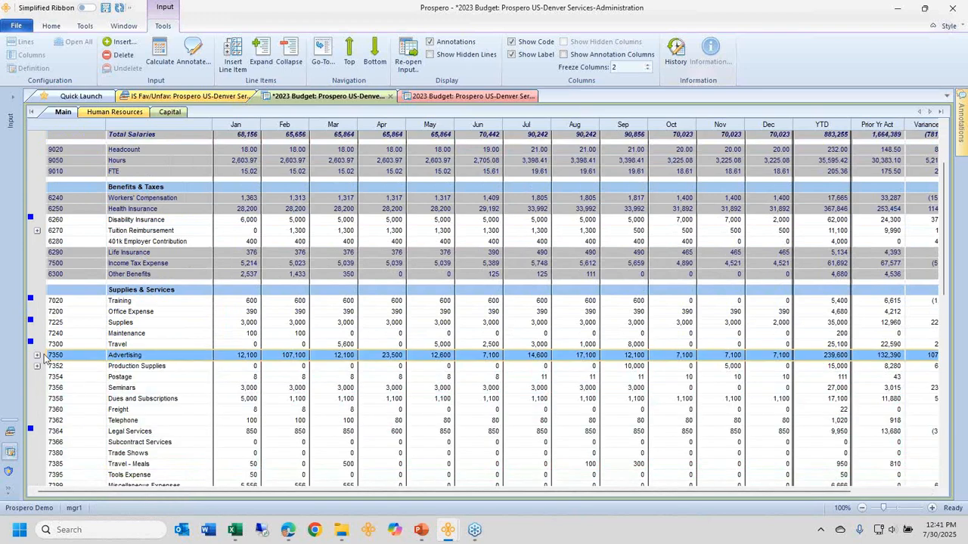
# Step: Expand the line items of every account in the Administration budget, and collapse them all again
pyautogui.click(261, 61)
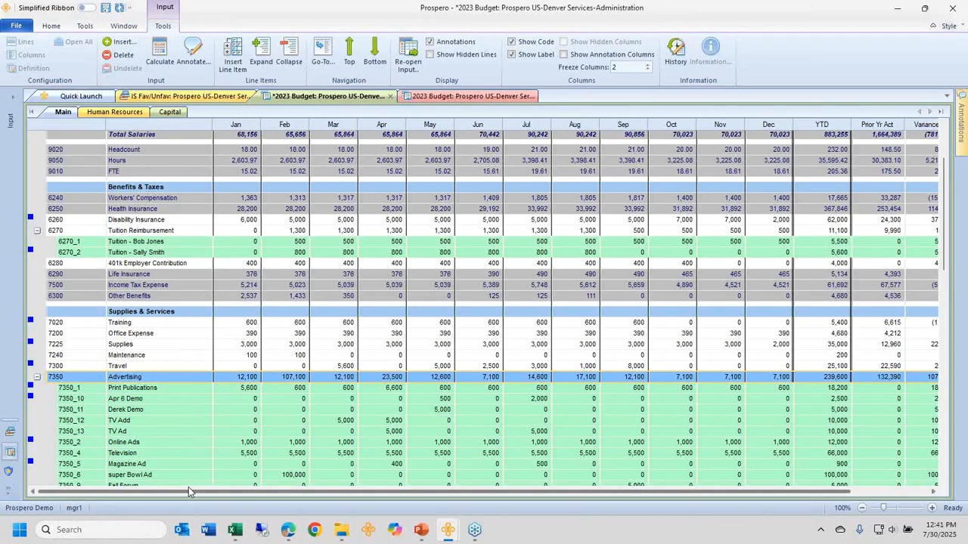
pyautogui.click(297, 53)
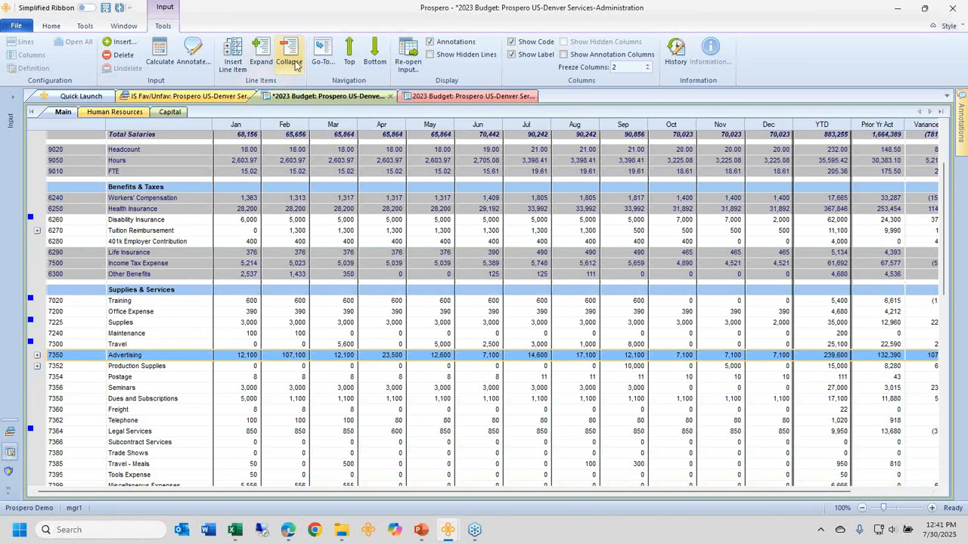
pyautogui.click(161, 397)
pyautogui.rightClick(160, 396)
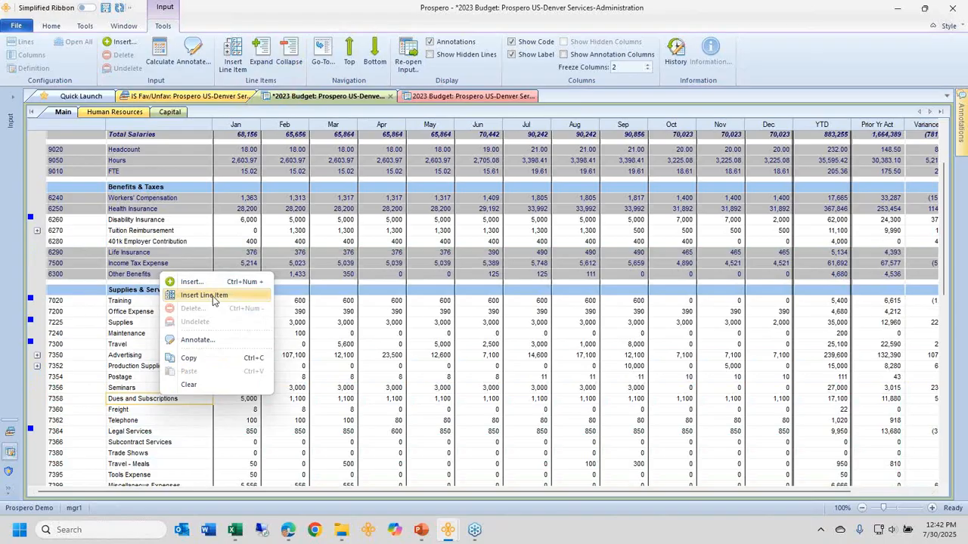
pyautogui.click(227, 240)
pyautogui.click(224, 231)
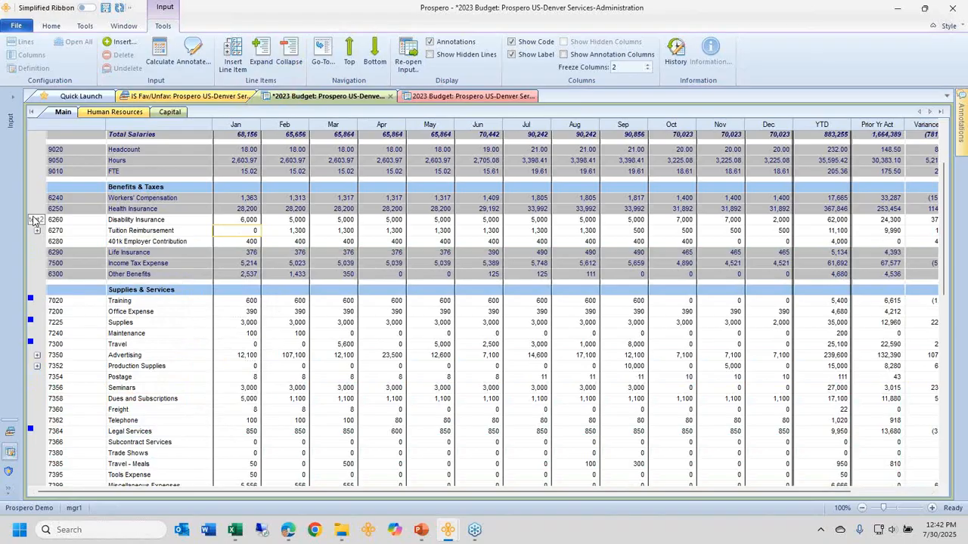
# Step: Show the annotation columns in the Administration budget and review the latest notes, who entered them and their dates
pyautogui.moveTo(31, 321)
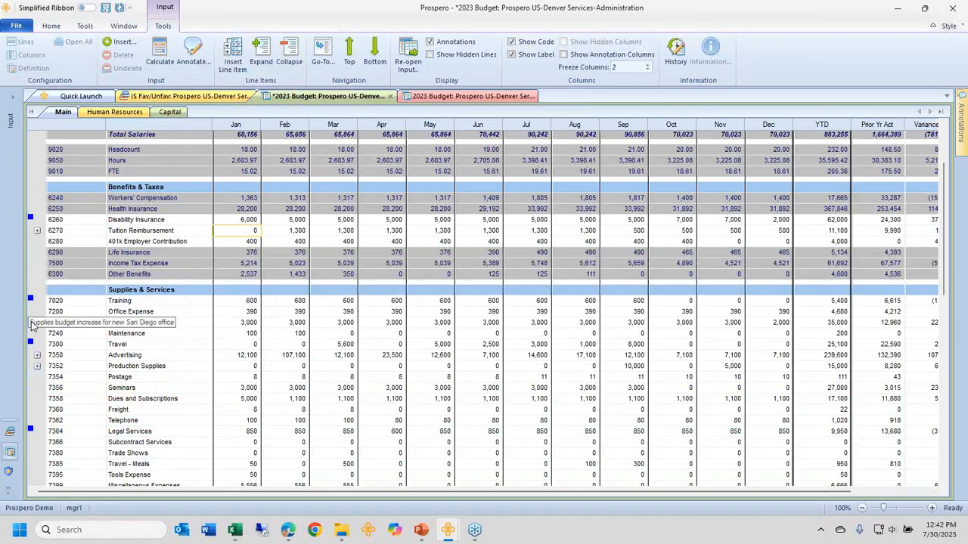
pyautogui.moveTo(34, 344)
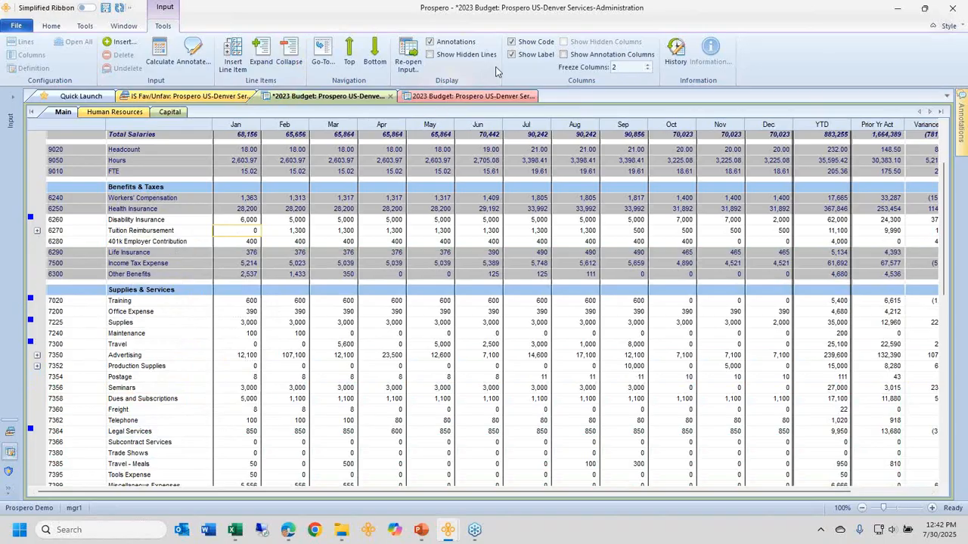
pyautogui.click(564, 55)
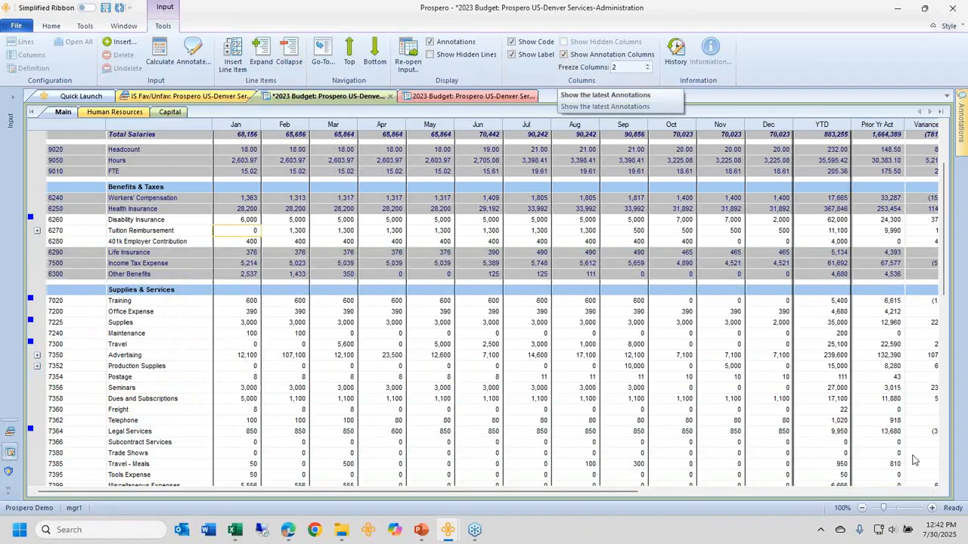
pyautogui.hscroll(5, 911, 446)
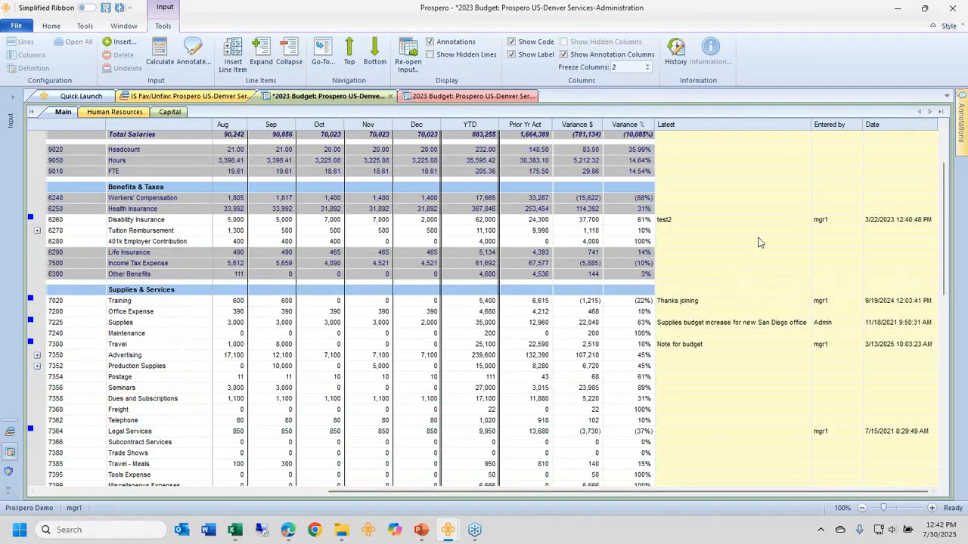
pyautogui.moveTo(831, 208); pyautogui.dragTo(817, 435)
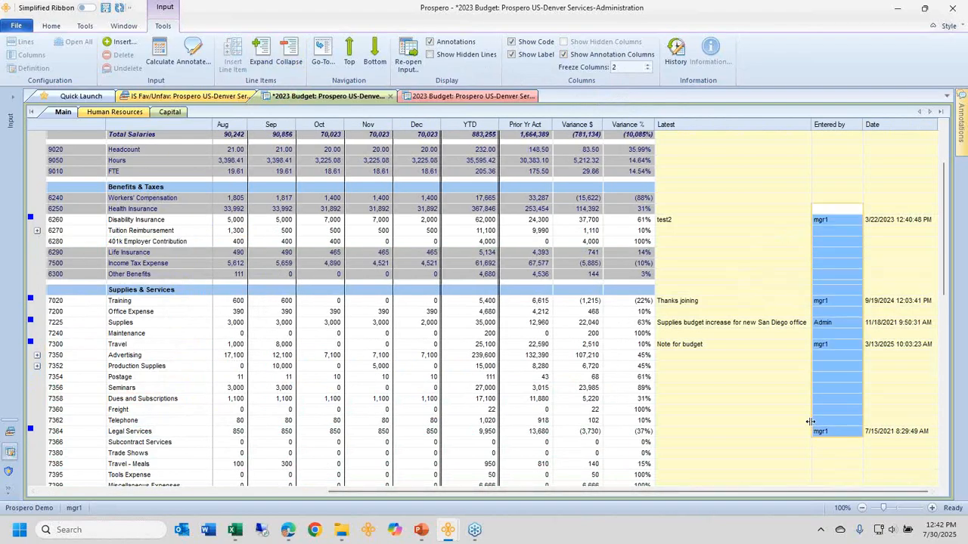
pyautogui.moveTo(898, 211); pyautogui.dragTo(883, 391)
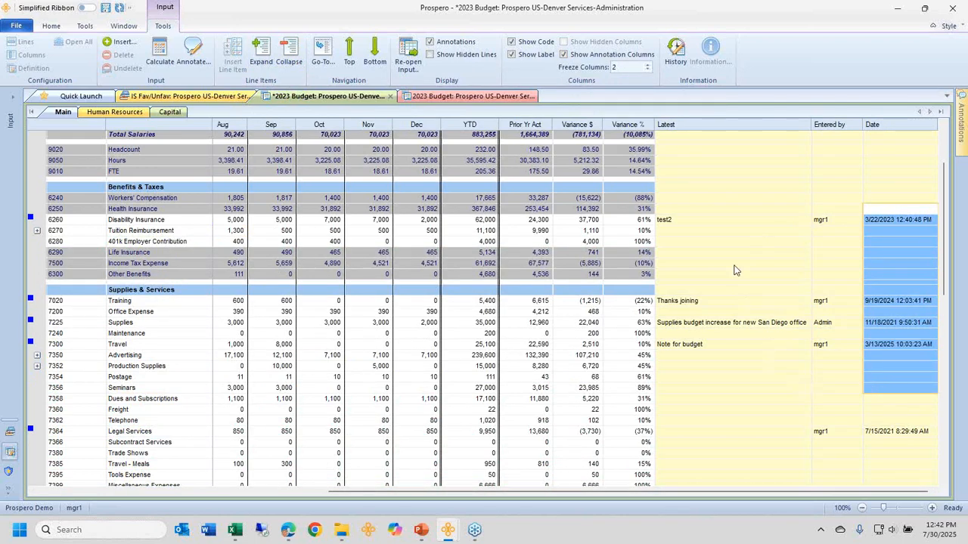
# Step: Review the latest notes in the Administration budget and the annotated Exempt Salaries line in the IS Fav/Unfav report
pyautogui.moveTo(714, 199); pyautogui.dragTo(708, 410)
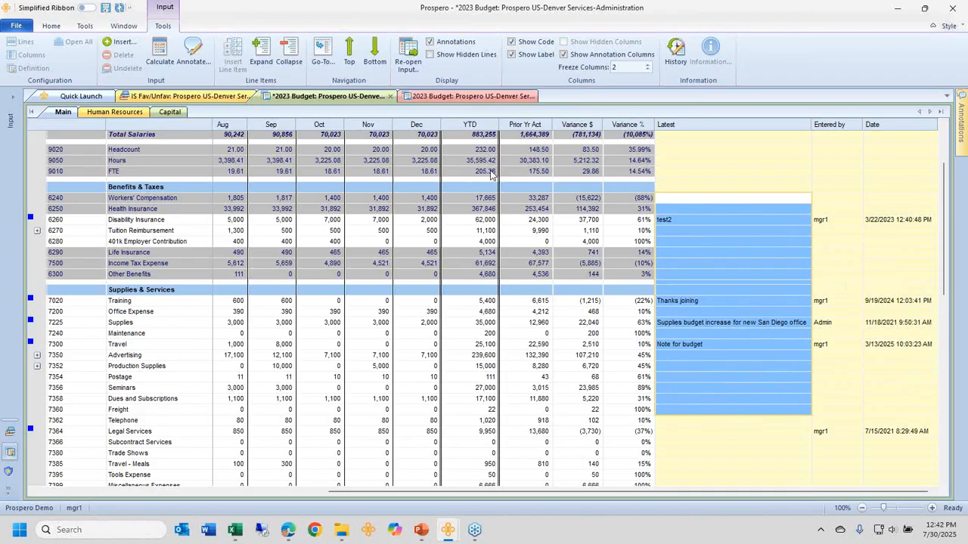
pyautogui.click(198, 99)
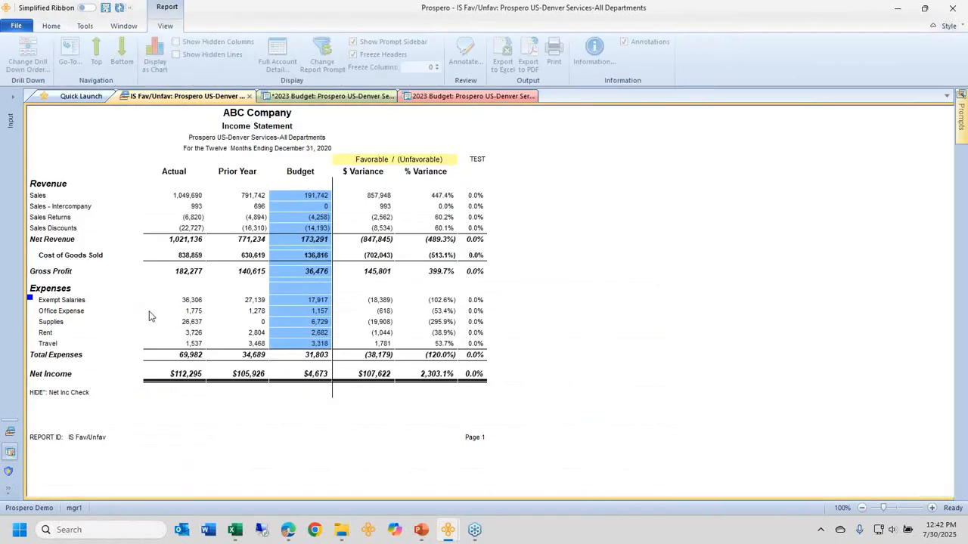
pyautogui.click(62, 300)
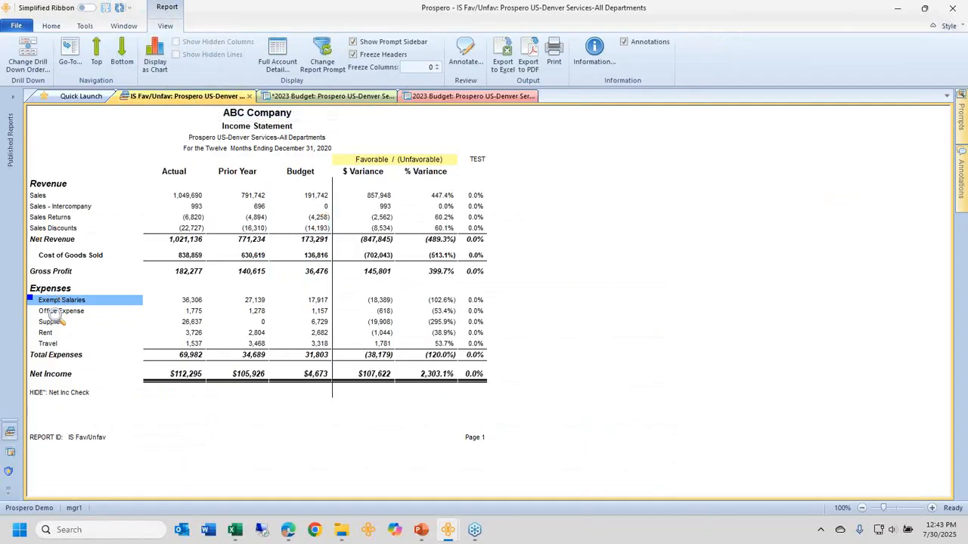
pyautogui.moveTo(29, 303)
# Step: Annotate the Sales line of the income statement with the comment "Thannks, variance"
pyautogui.click(85, 198)
pyautogui.rightClick(86, 198)
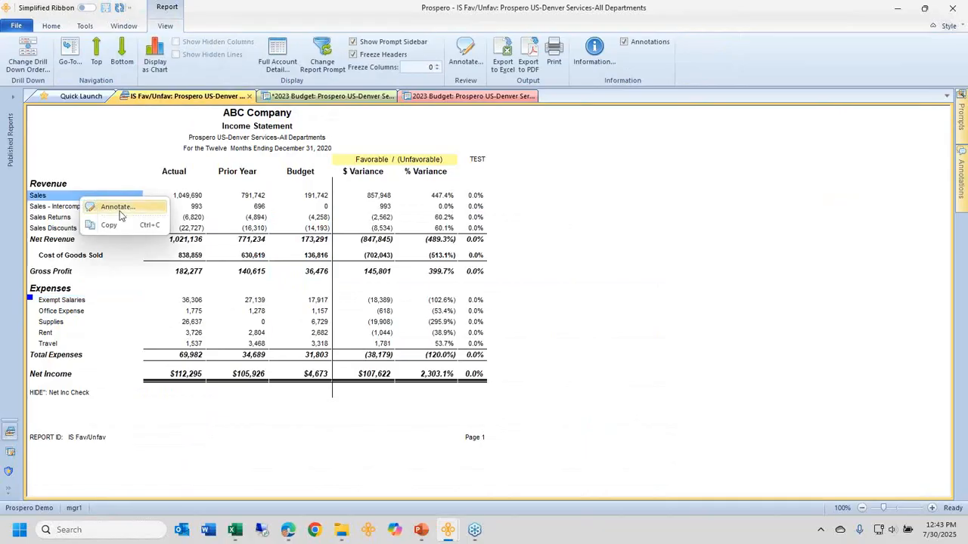
pyautogui.click(120, 211)
pyautogui.write('Th')
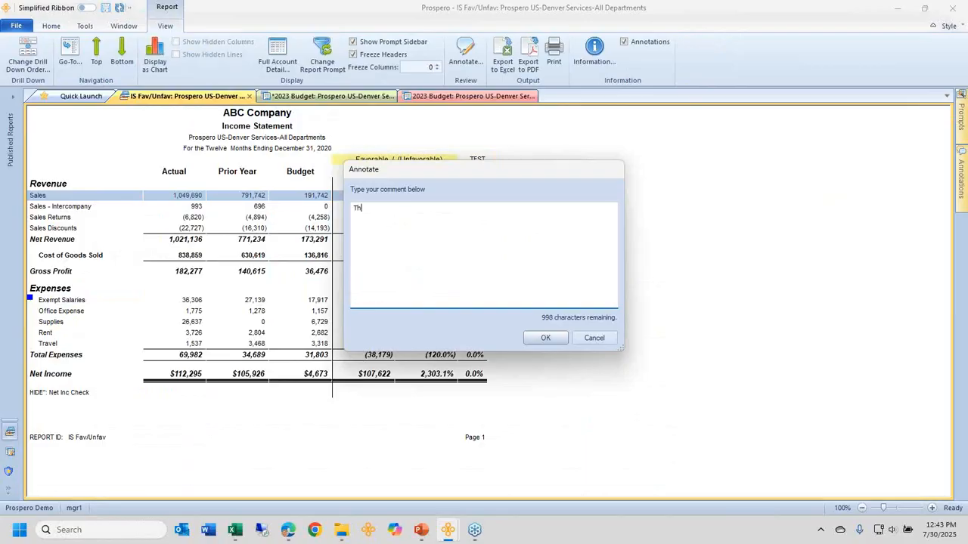
pyautogui.write('annks, variance')
pyautogui.click(542, 337)
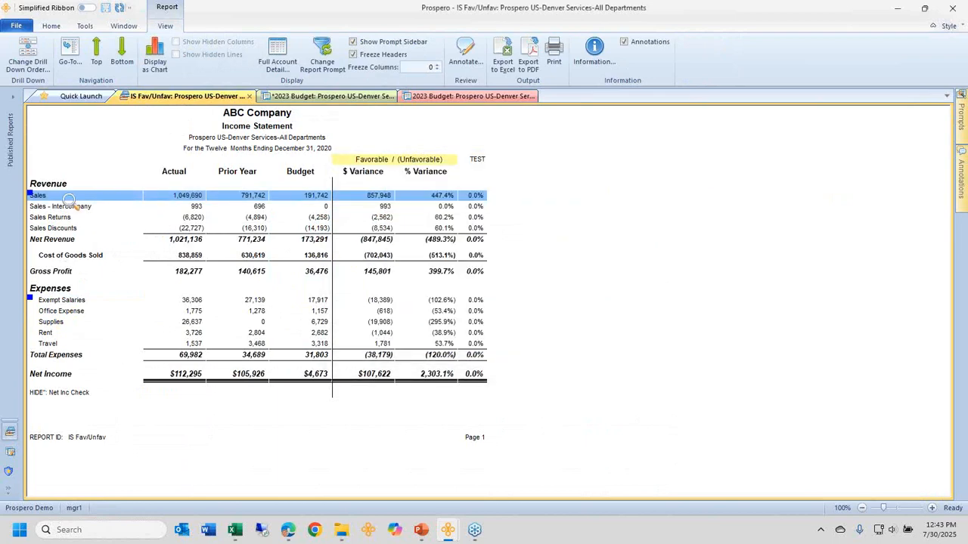
# Step: Display the annotation on the income statement's Sales line and pin the annotations view open
pyautogui.click(962, 110)
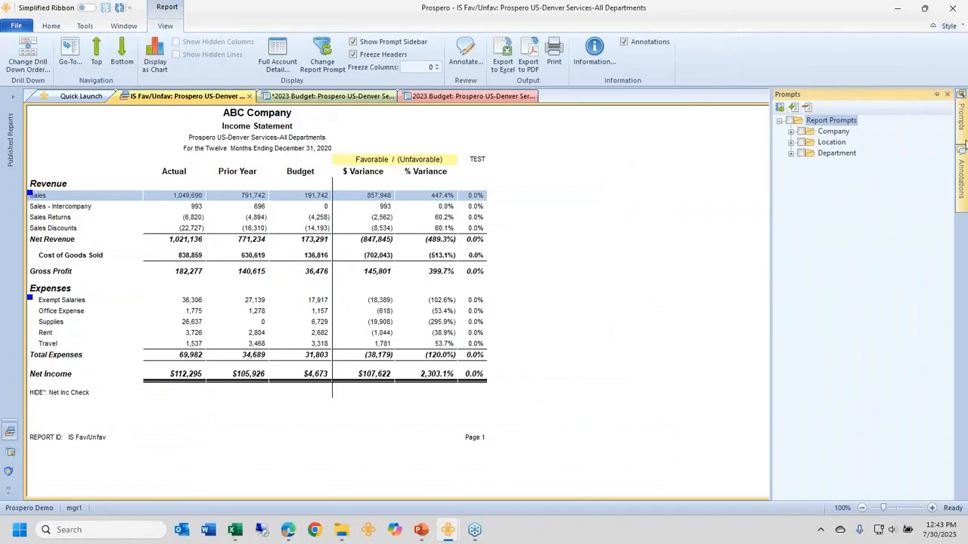
pyautogui.click(964, 182)
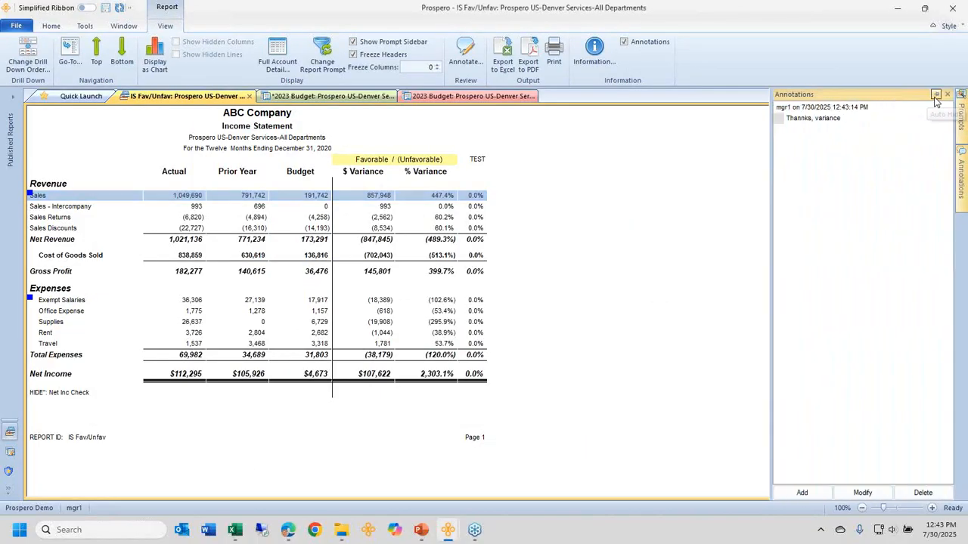
pyautogui.click(935, 101)
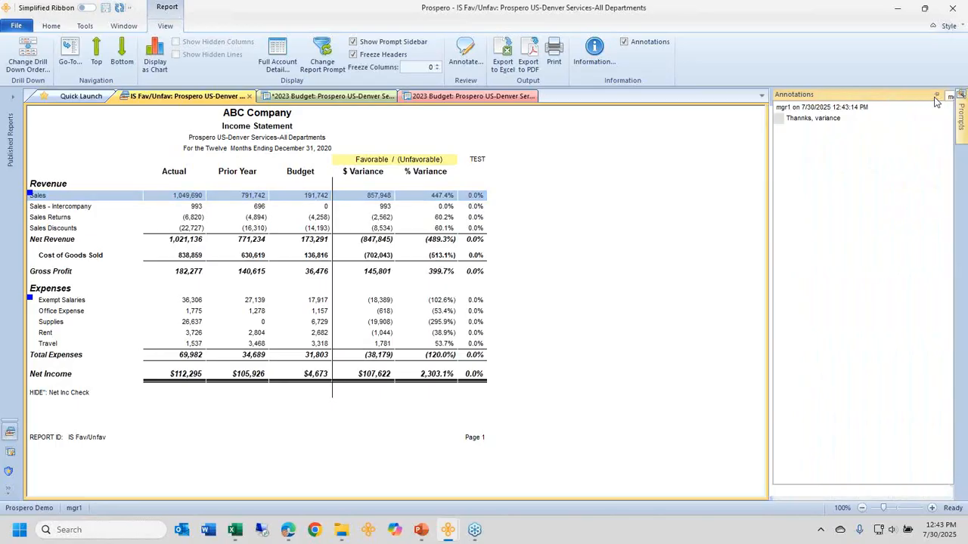
pyautogui.click(798, 111)
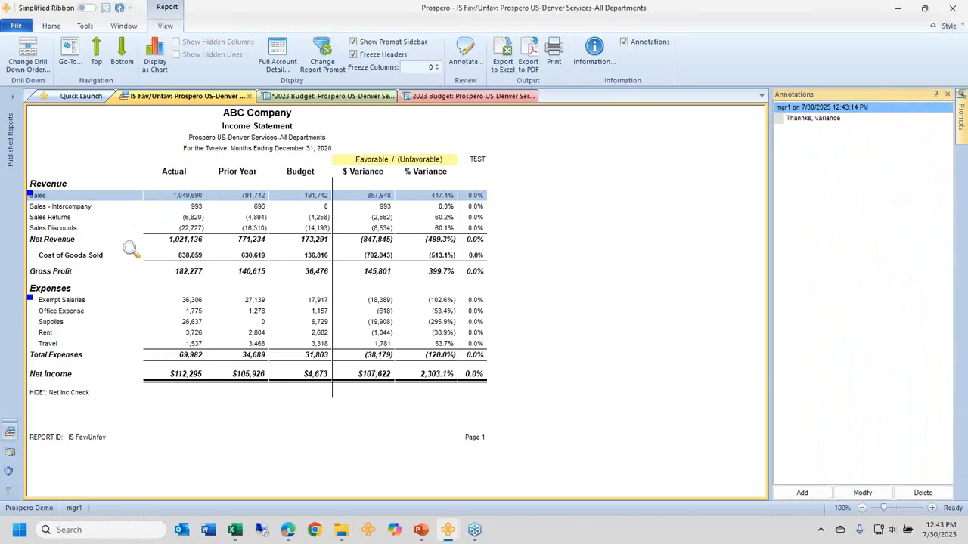
# Step: Return to the 2023 Administration budget, hide the pinned annotations view and bring the January column and Salaries section into view
pyautogui.click(333, 96)
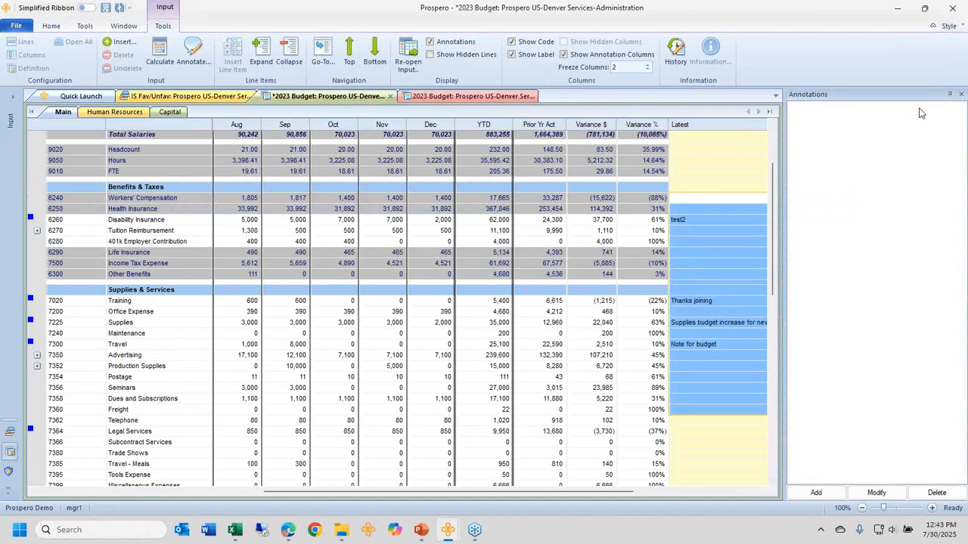
pyautogui.click(950, 94)
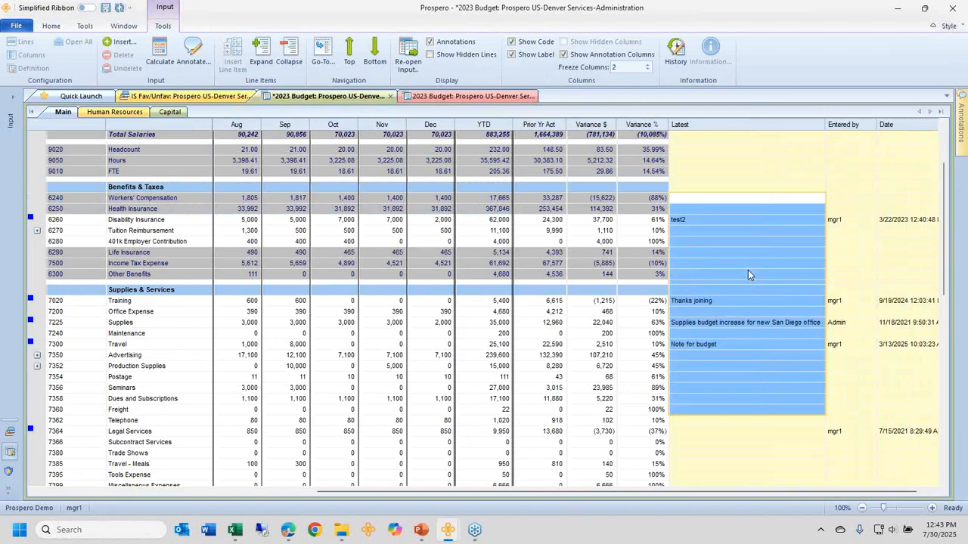
pyautogui.click(42, 495)
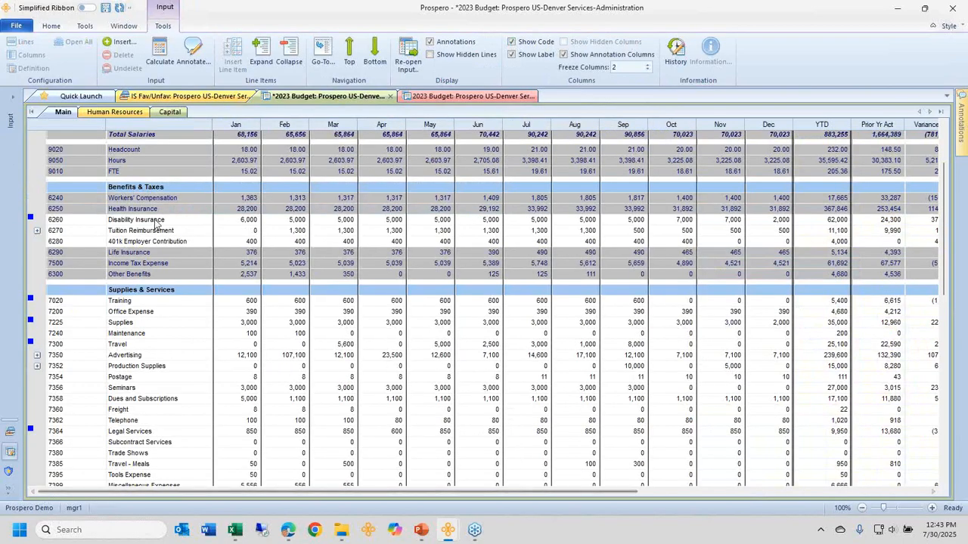
pyautogui.scroll(3, 155, 223)
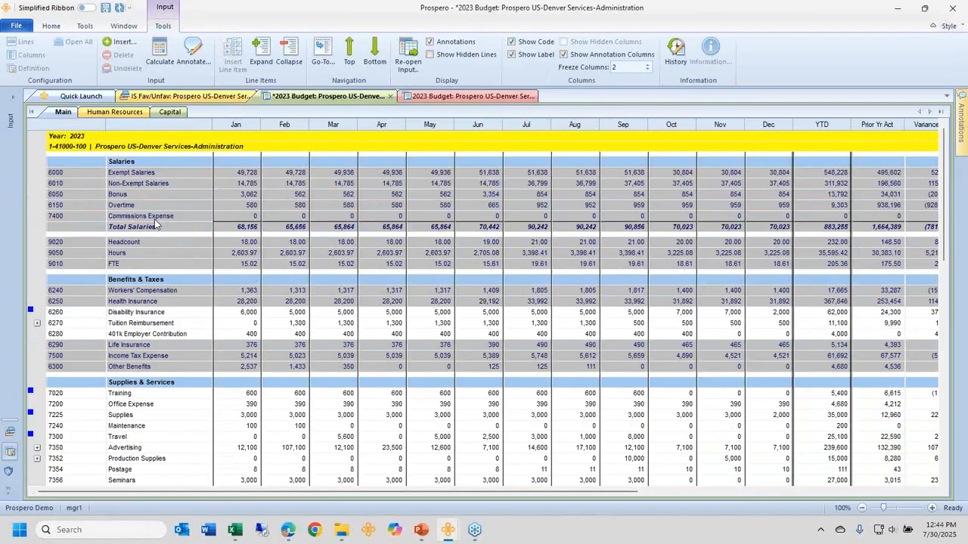
# Step: Examine the Salaries accounts from Exempt Salaries to Commissions Expense, and the Headcount, Hours and FTE lines including prior-year actuals
pyautogui.moveTo(160, 174); pyautogui.dragTo(161, 205)
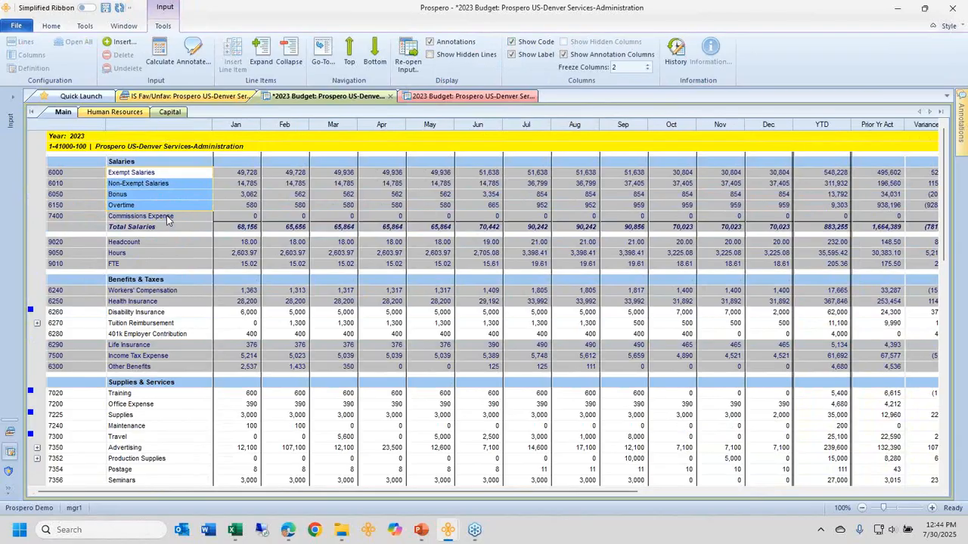
pyautogui.click(86, 173)
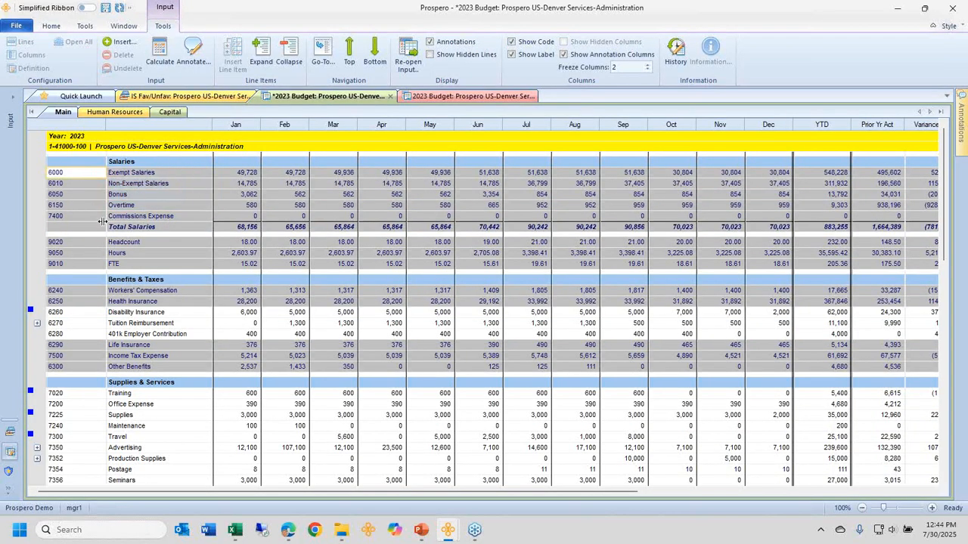
pyautogui.click(169, 186)
pyautogui.click(168, 176)
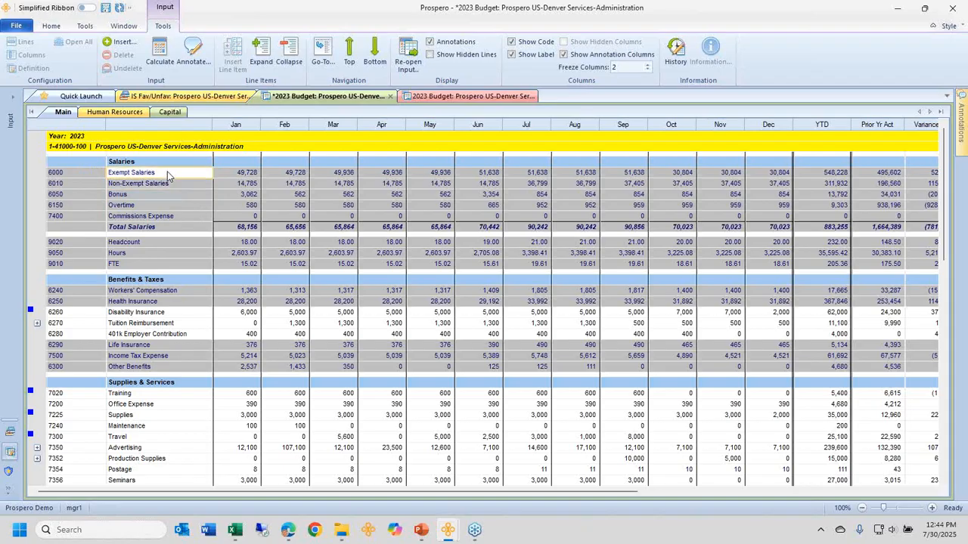
pyautogui.moveTo(168, 175); pyautogui.dragTo(231, 188)
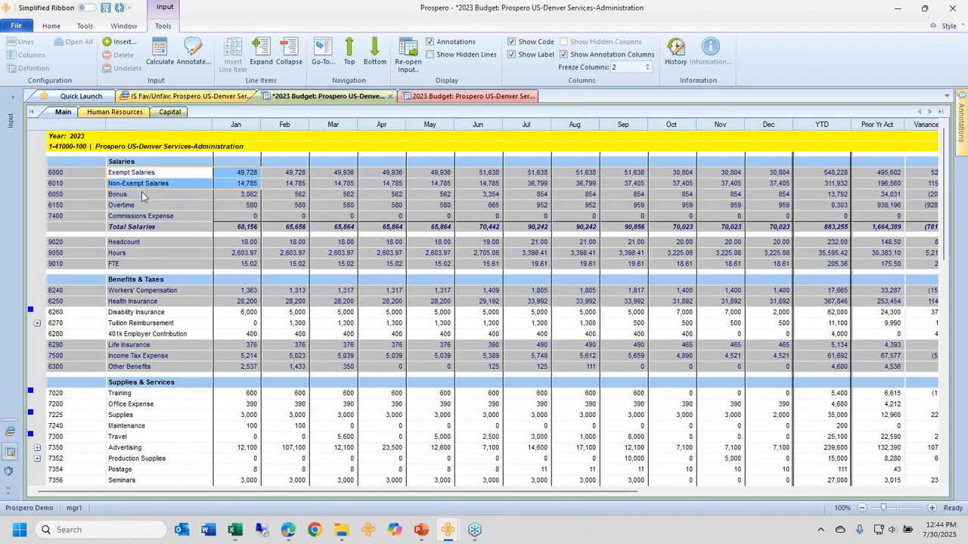
pyautogui.moveTo(67, 173); pyautogui.dragTo(244, 185)
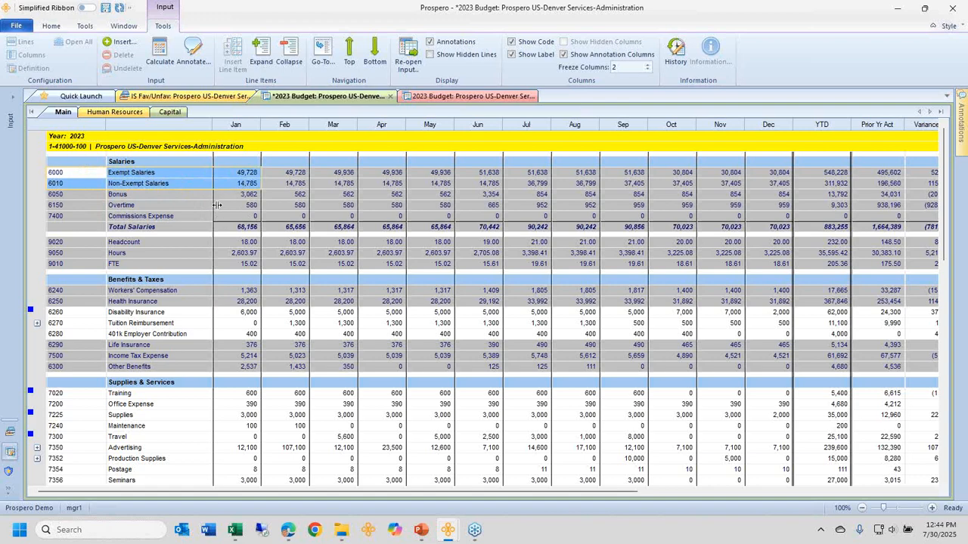
pyautogui.click(218, 196)
pyautogui.click(217, 207)
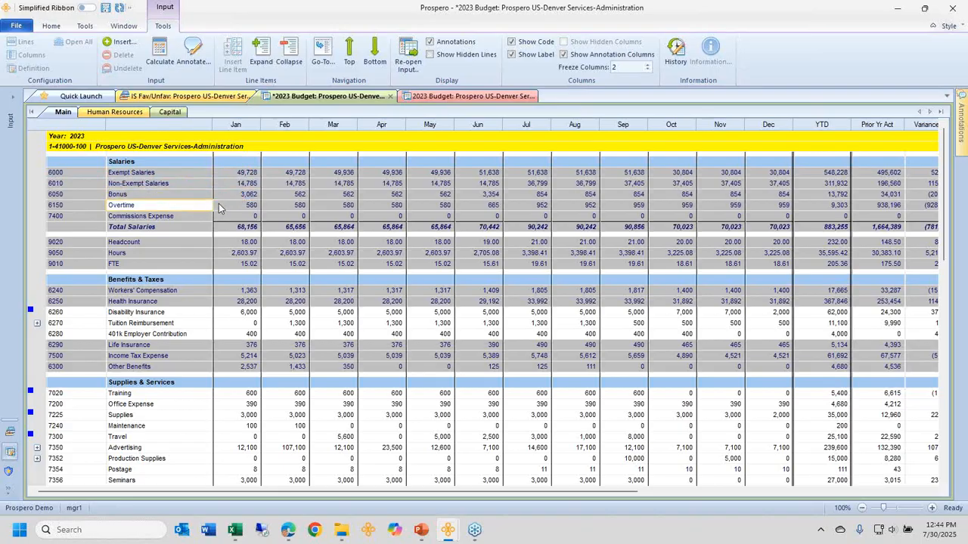
pyautogui.click(208, 218)
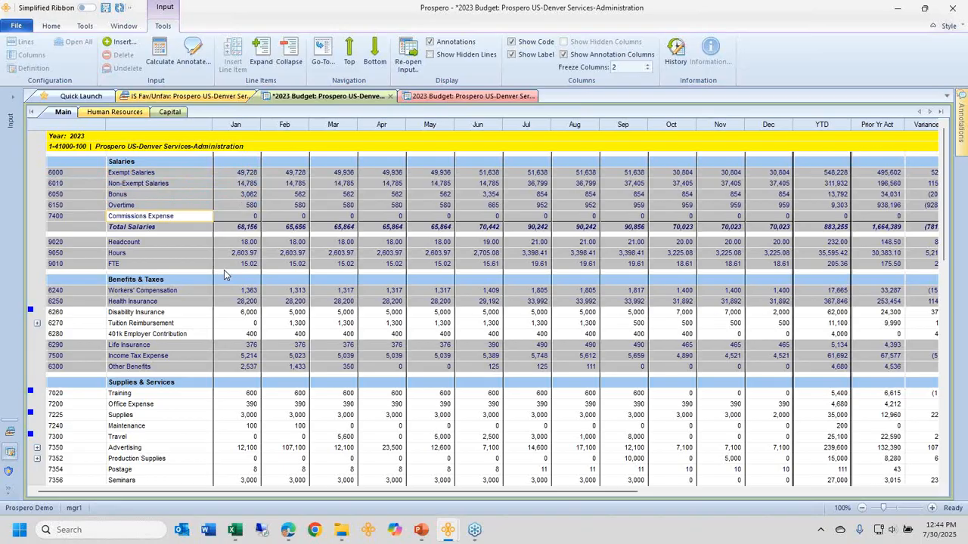
pyautogui.moveTo(190, 244); pyautogui.dragTo(330, 264)
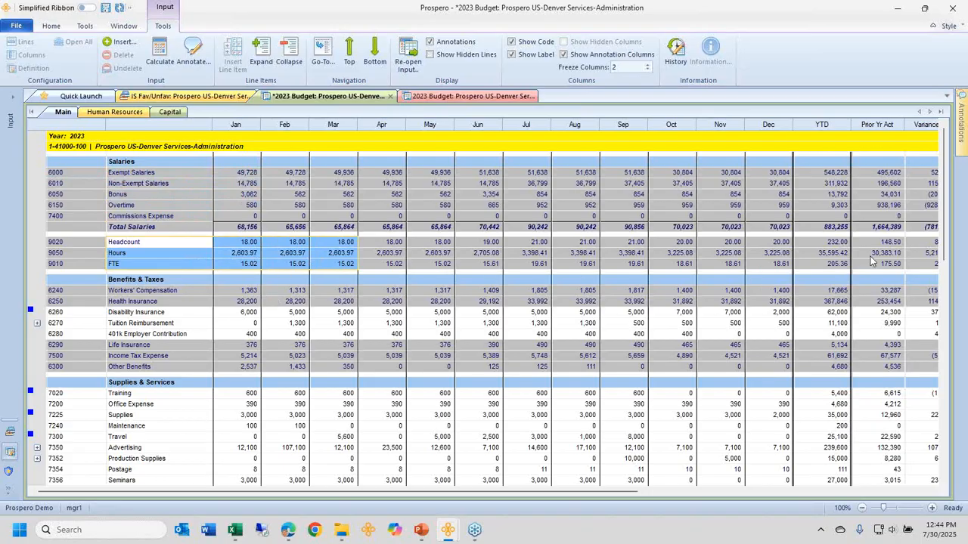
pyautogui.moveTo(882, 243); pyautogui.dragTo(883, 265)
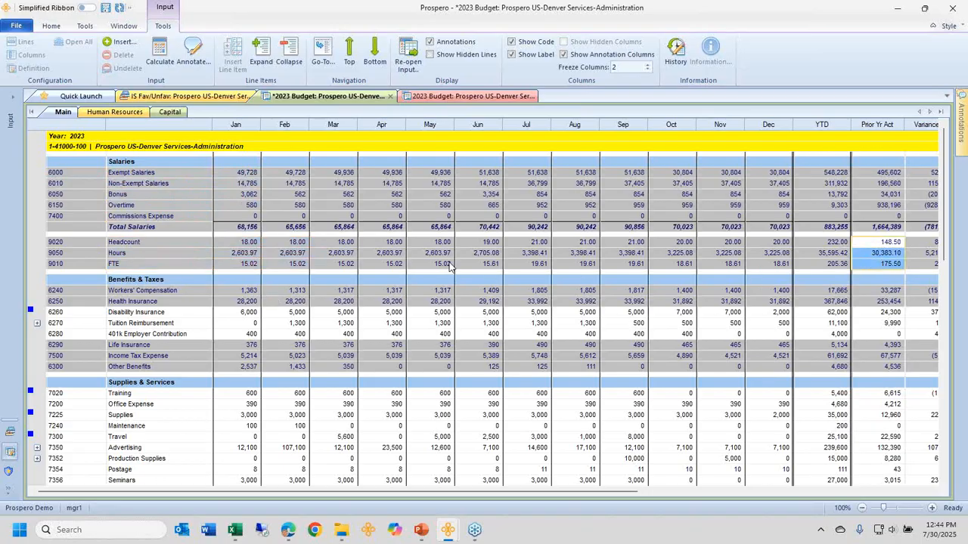
# Step: Examine the Benefits & Taxes accounts, comparing the monthly amounts of Health Insurance and Income Tax Expense
pyautogui.moveTo(181, 295); pyautogui.dragTo(180, 357)
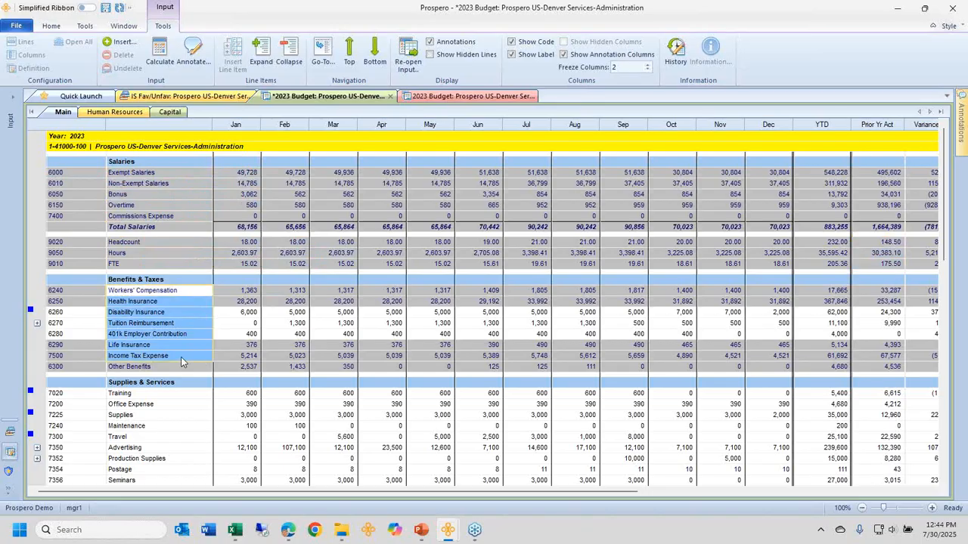
pyautogui.click(240, 315)
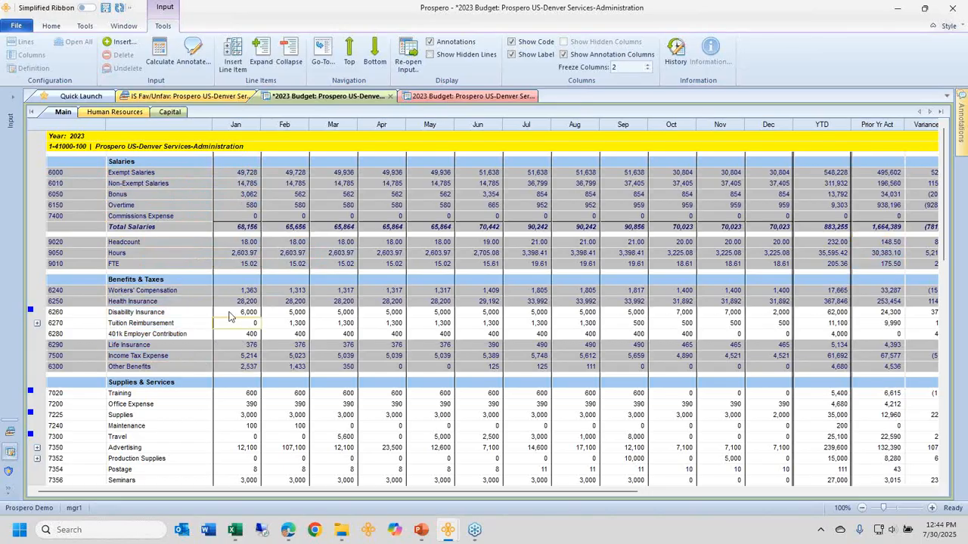
pyautogui.moveTo(206, 303); pyautogui.dragTo(324, 304)
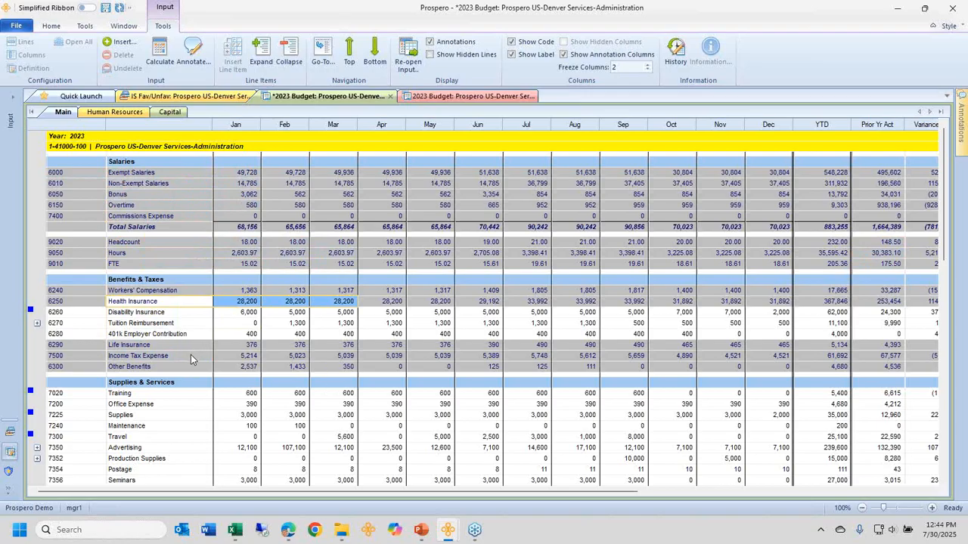
pyautogui.moveTo(191, 355); pyautogui.dragTo(408, 363)
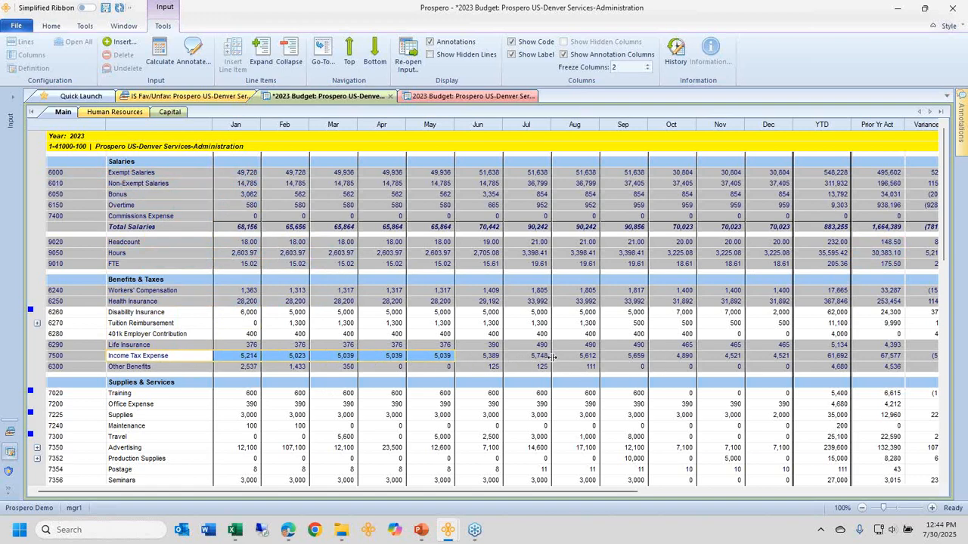
pyautogui.moveTo(570, 357); pyautogui.dragTo(673, 365)
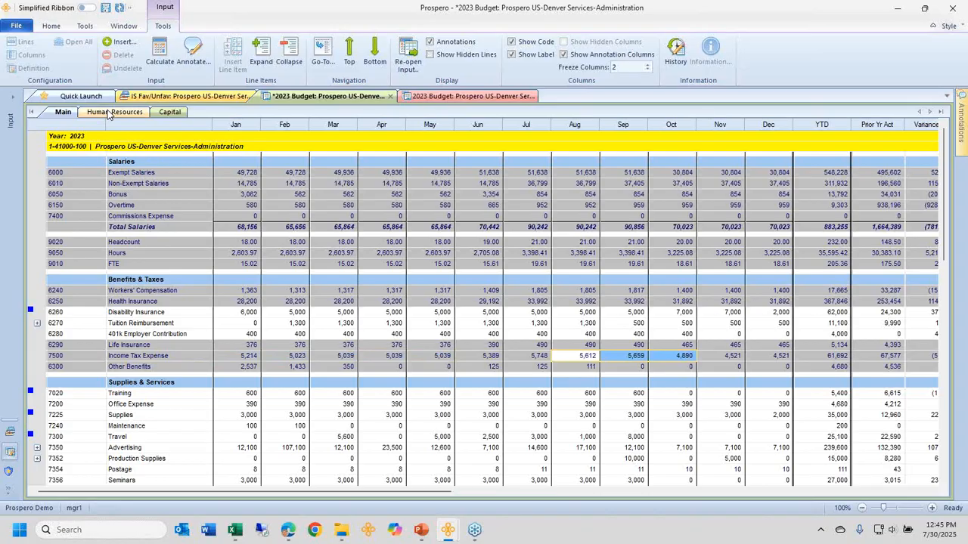
# Step: Open the Human Resources sheet of the Administration budget and review the employee and Support Rep rows and their pay rates
pyautogui.click(108, 113)
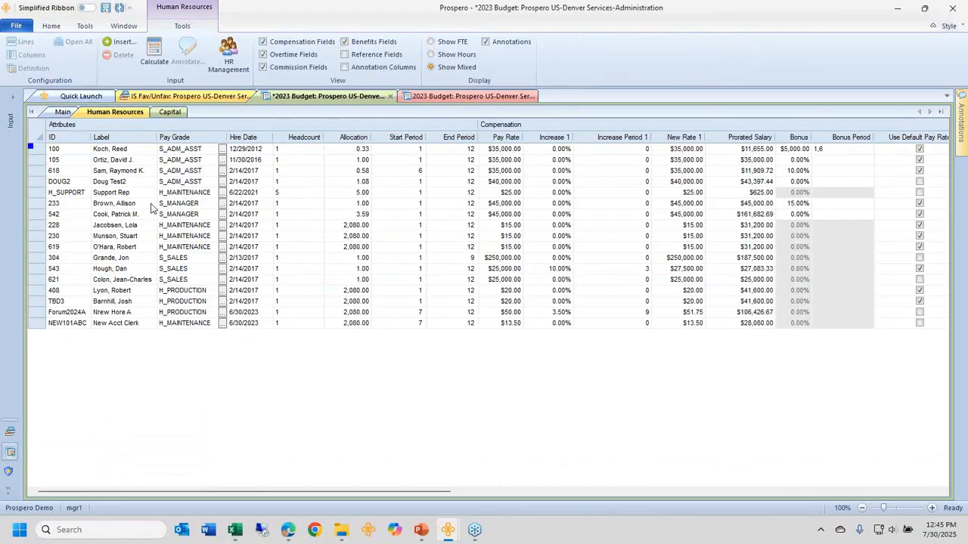
pyautogui.click(39, 150)
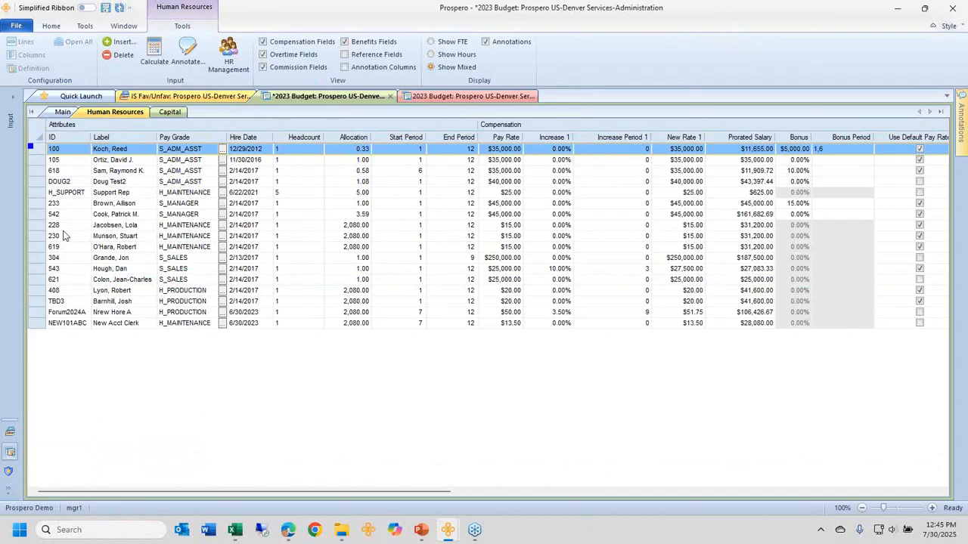
pyautogui.click(41, 193)
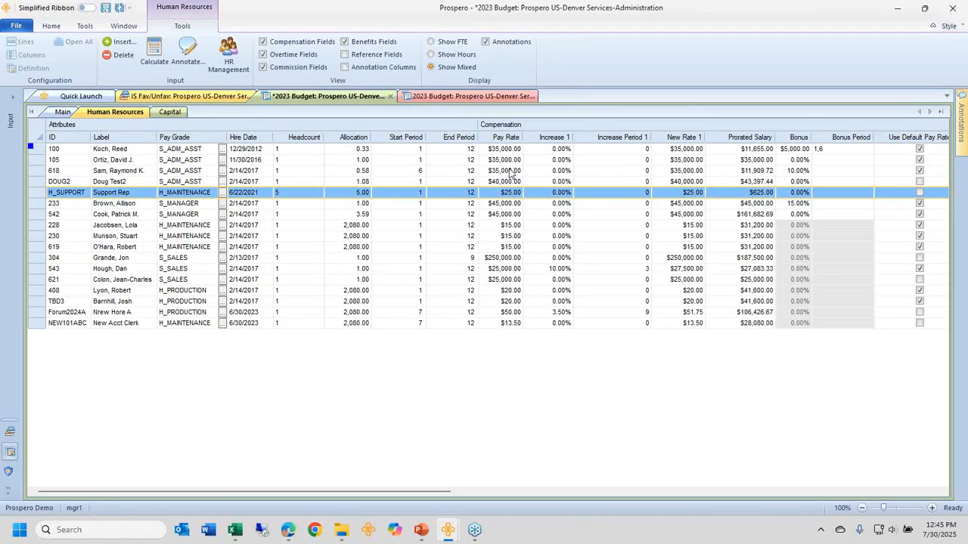
pyautogui.moveTo(513, 161); pyautogui.dragTo(512, 311)
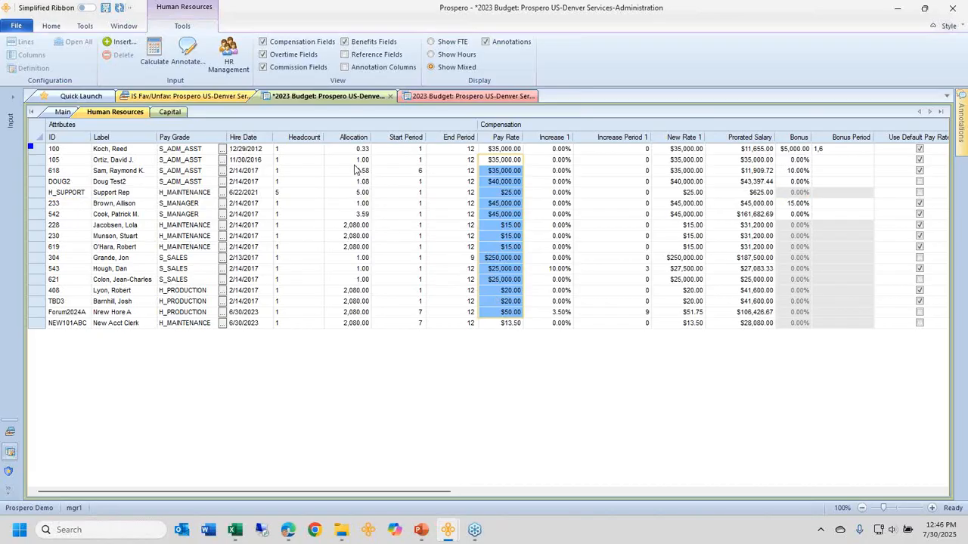
# Step: Examine the Human Resources allocations, displaying them first as FTE and finally as hours
pyautogui.moveTo(358, 160); pyautogui.dragTo(360, 294)
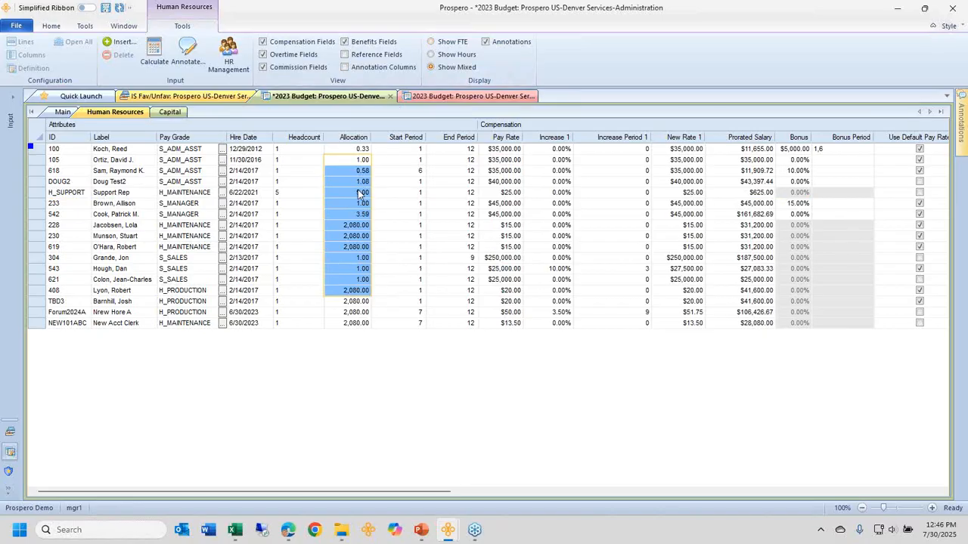
pyautogui.click(431, 42)
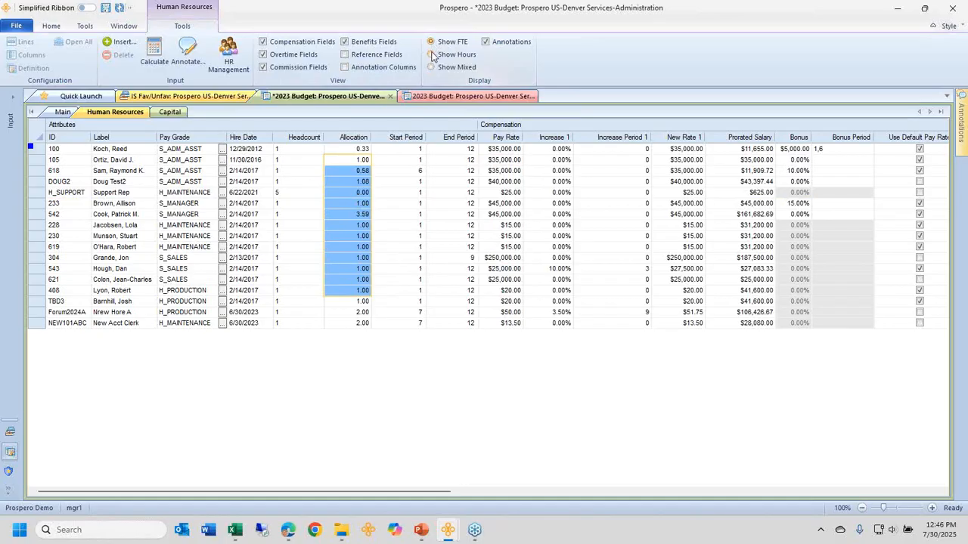
pyautogui.click(431, 54)
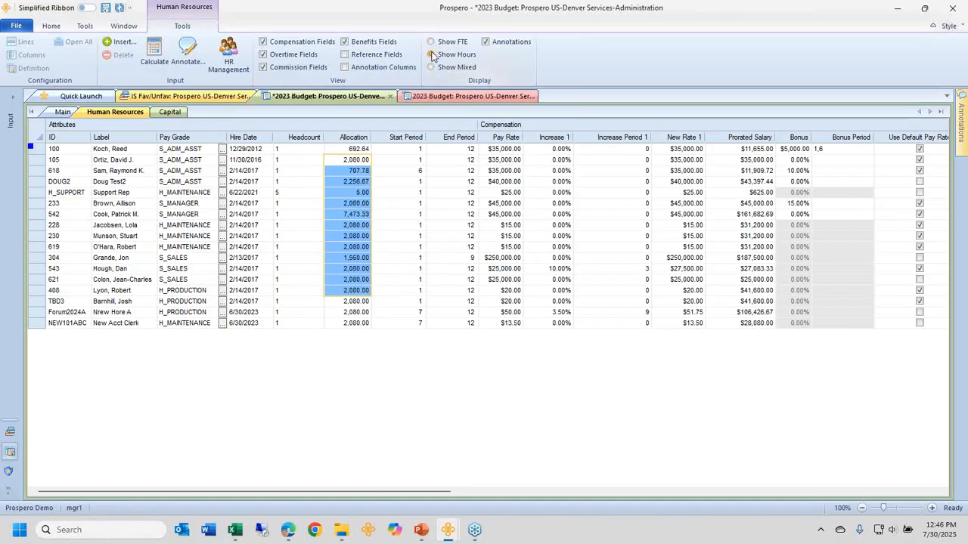
# Step: Display the Human Resources allocations as mixed FTE and hours, and check the Headcount, Hours and FTE lines on the Main sheet
pyautogui.click(431, 67)
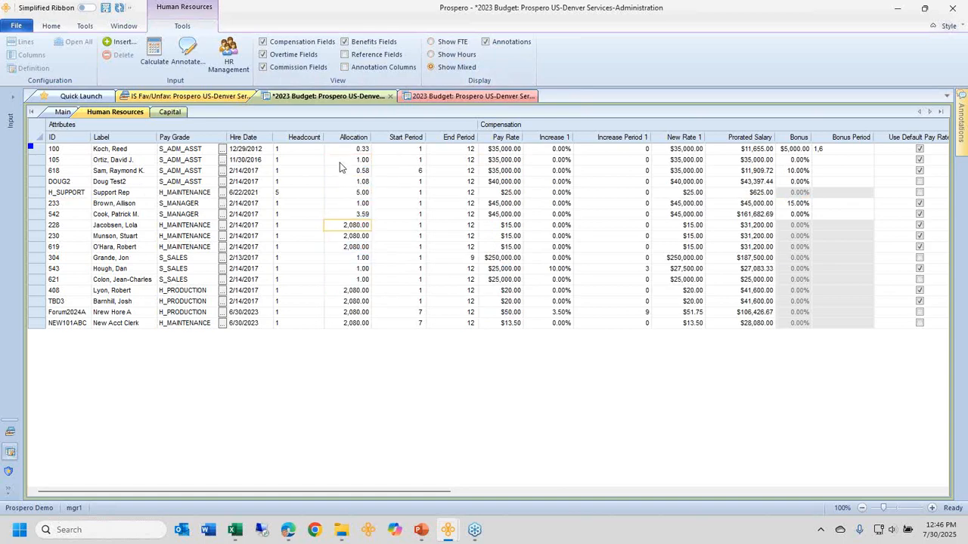
pyautogui.moveTo(340, 161); pyautogui.dragTo(345, 312)
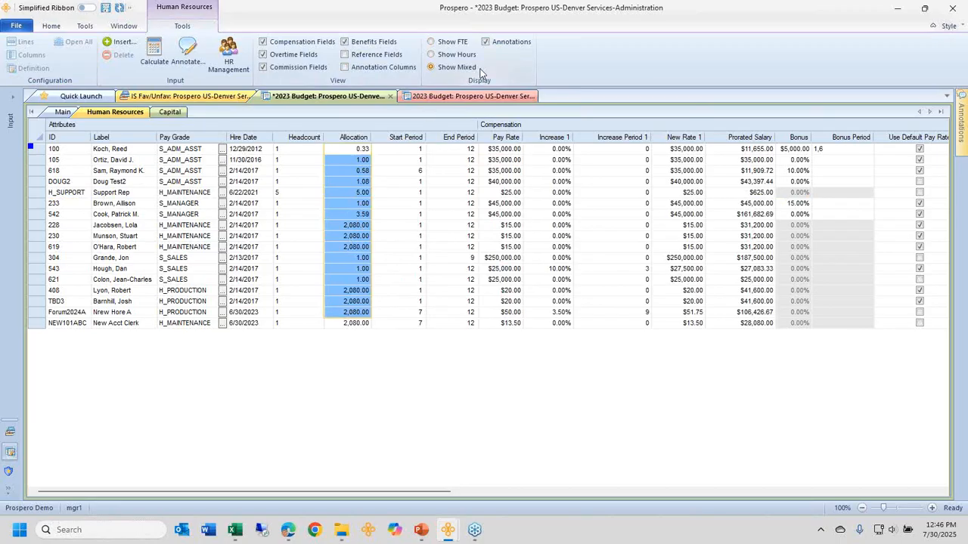
pyautogui.click(63, 112)
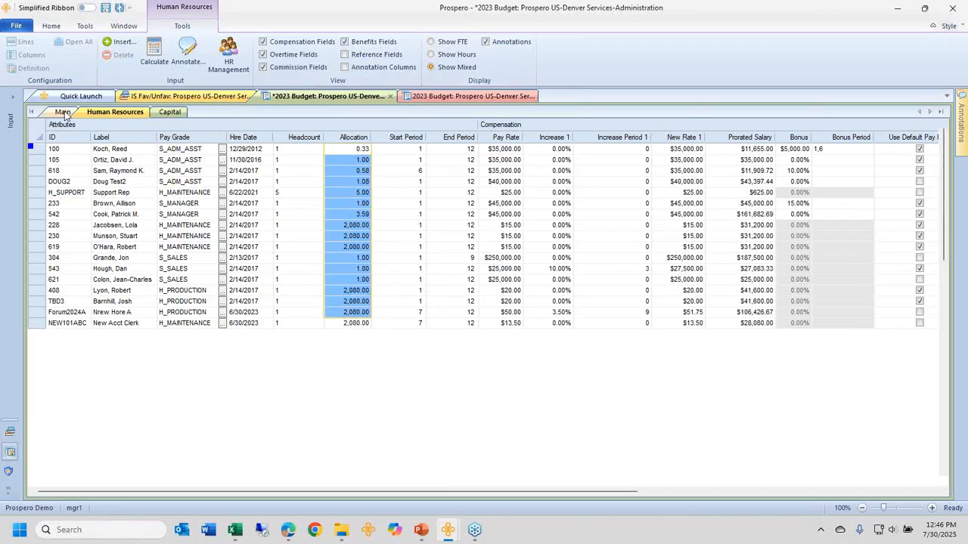
pyautogui.moveTo(244, 244); pyautogui.dragTo(667, 268)
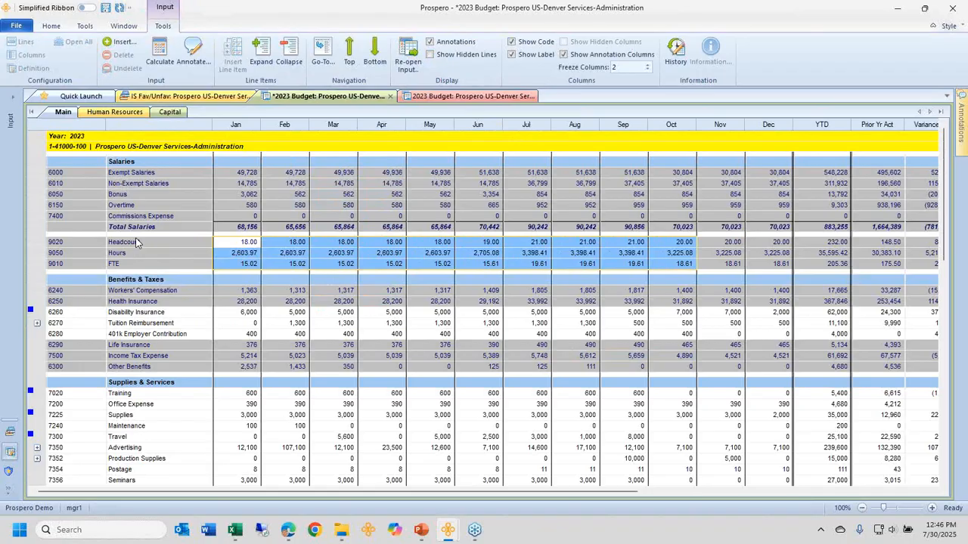
pyautogui.click(135, 239)
# Step: Return to the Human Resources sheet and compare the first and third S_ADM_ASST rows, also checking the last two S_SALES rows
pyautogui.click(127, 113)
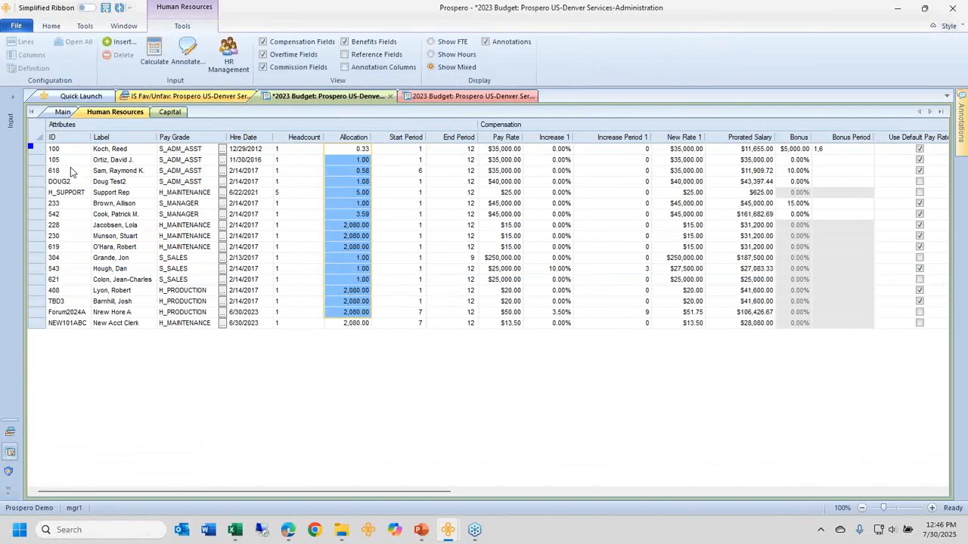
pyautogui.click(40, 171)
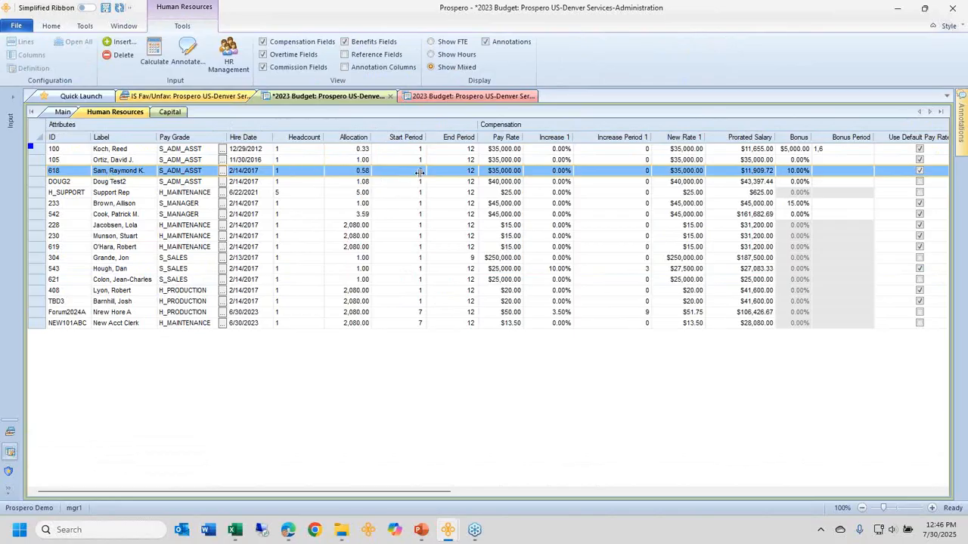
pyautogui.keyDown('ctrl'); pyautogui.click(42, 149); pyautogui.keyUp('ctrl')
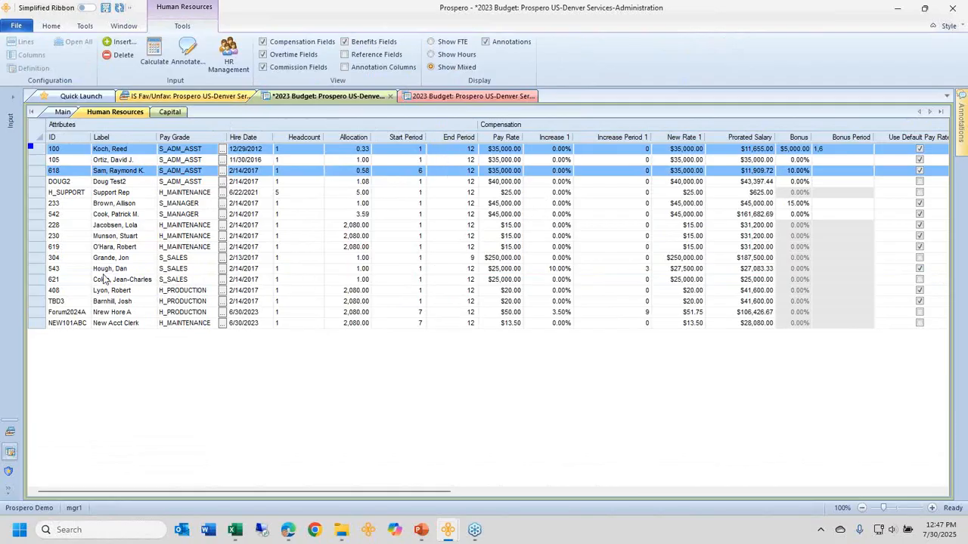
pyautogui.click(34, 278)
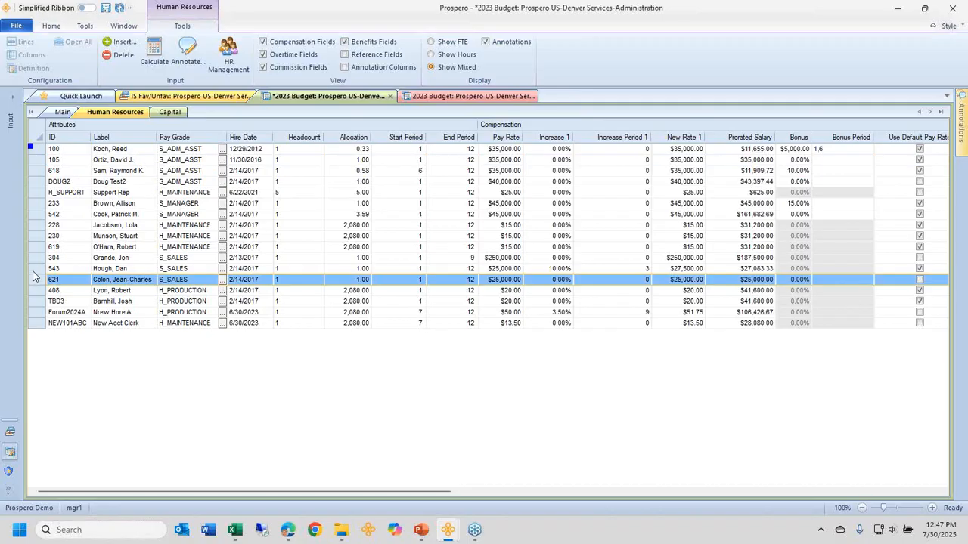
pyautogui.click(72, 269)
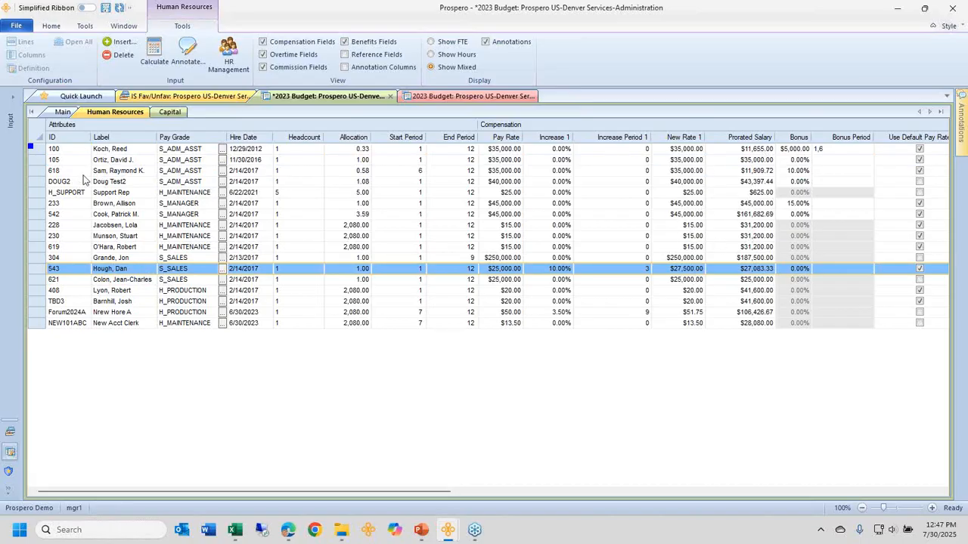
pyautogui.click(47, 151)
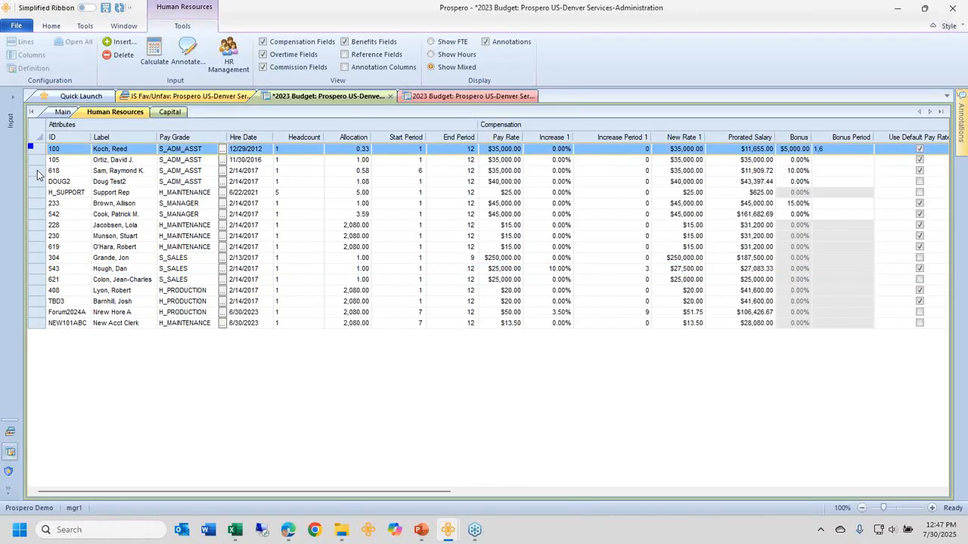
pyautogui.keyDown('ctrl'); pyautogui.click(41, 170); pyautogui.keyUp('ctrl')
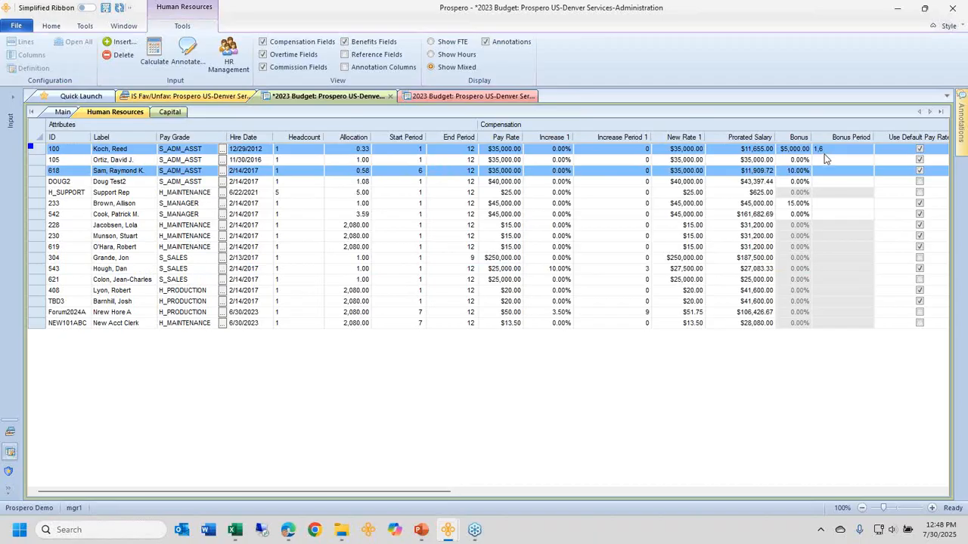
# Step: Examine the Overtime Percent column and the Commissions fields, including Revenue % and Commission Rate for the S_SALES employees
pyautogui.click(944, 493)
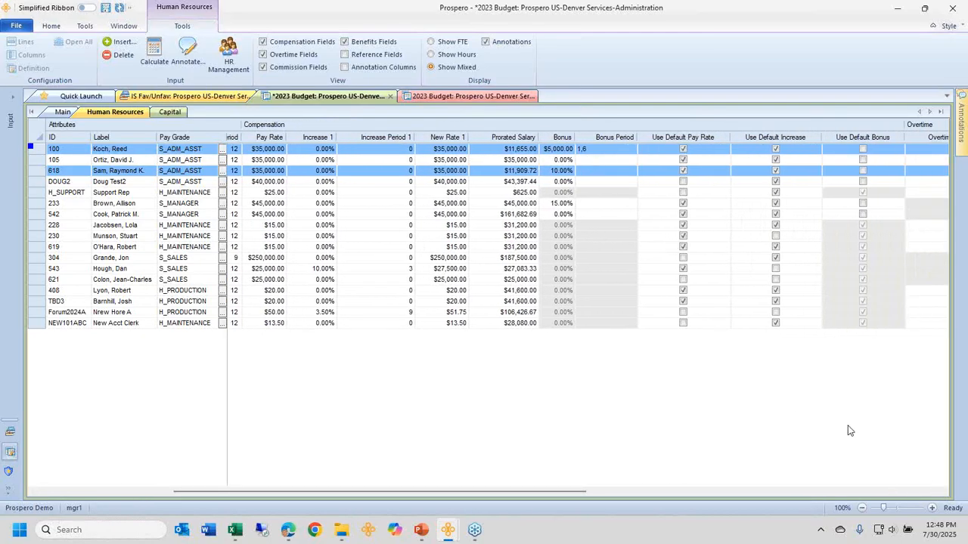
pyautogui.click(943, 492)
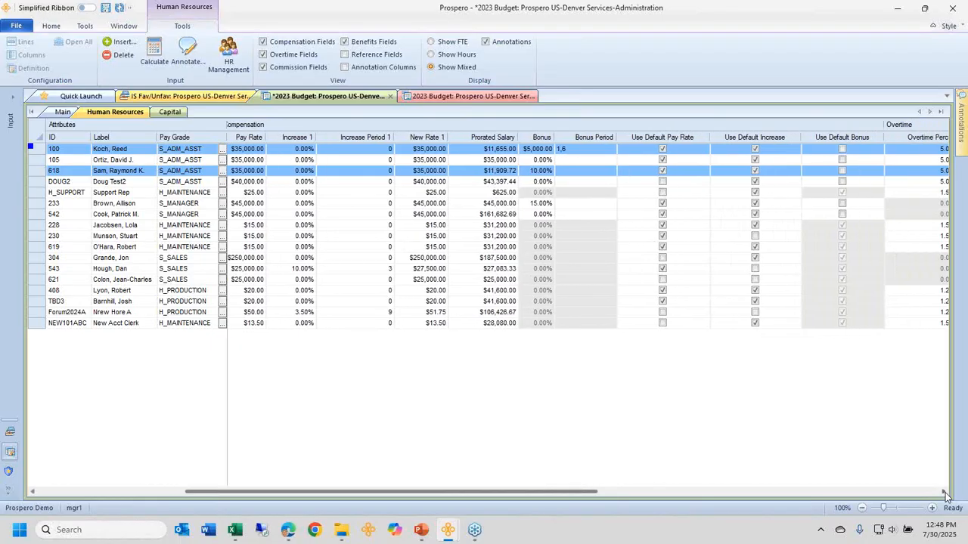
pyautogui.click(944, 493)
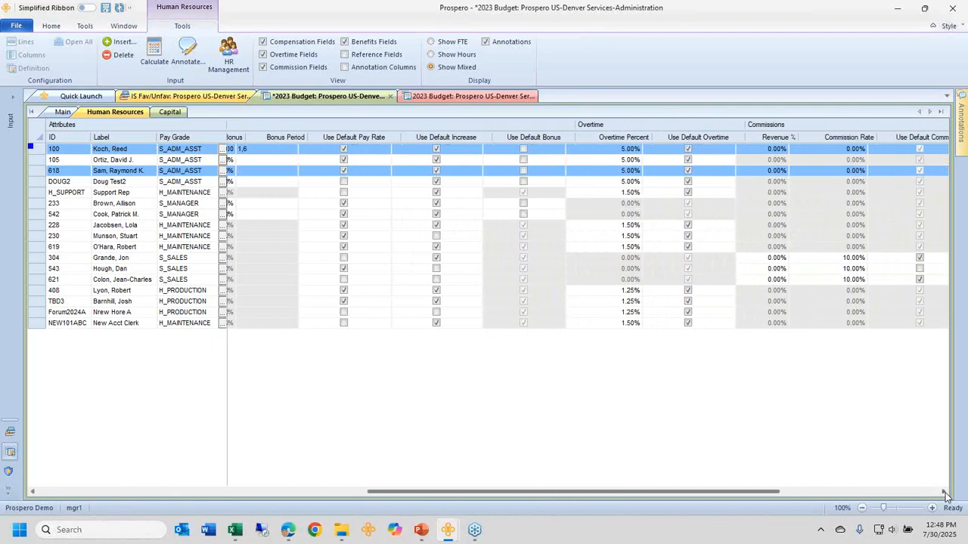
pyautogui.moveTo(521, 160); pyautogui.dragTo(534, 247)
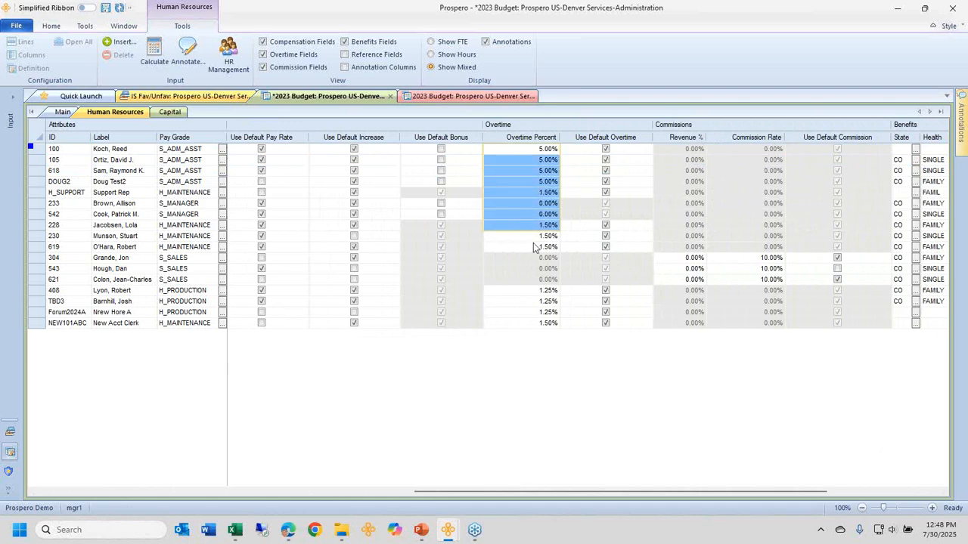
pyautogui.click(686, 160)
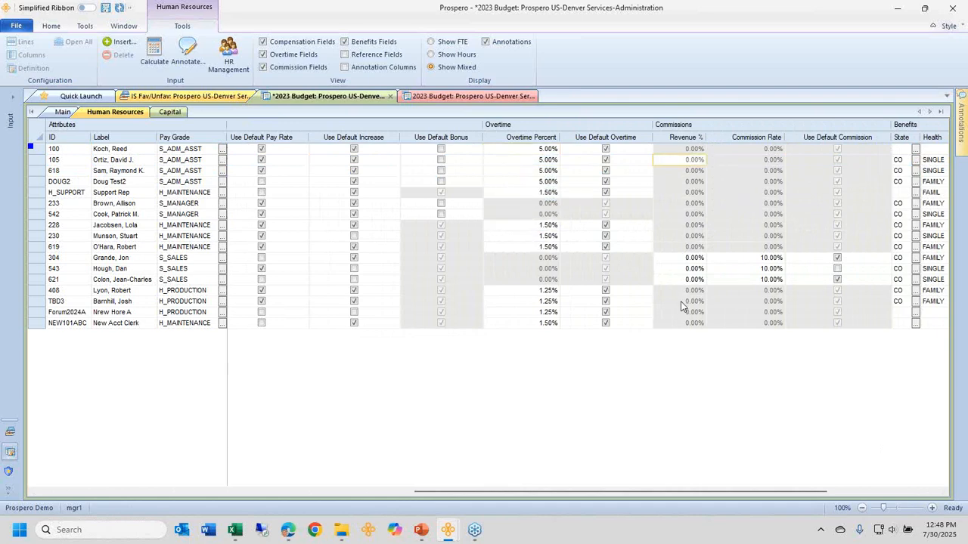
pyautogui.moveTo(688, 258); pyautogui.dragTo(740, 278)
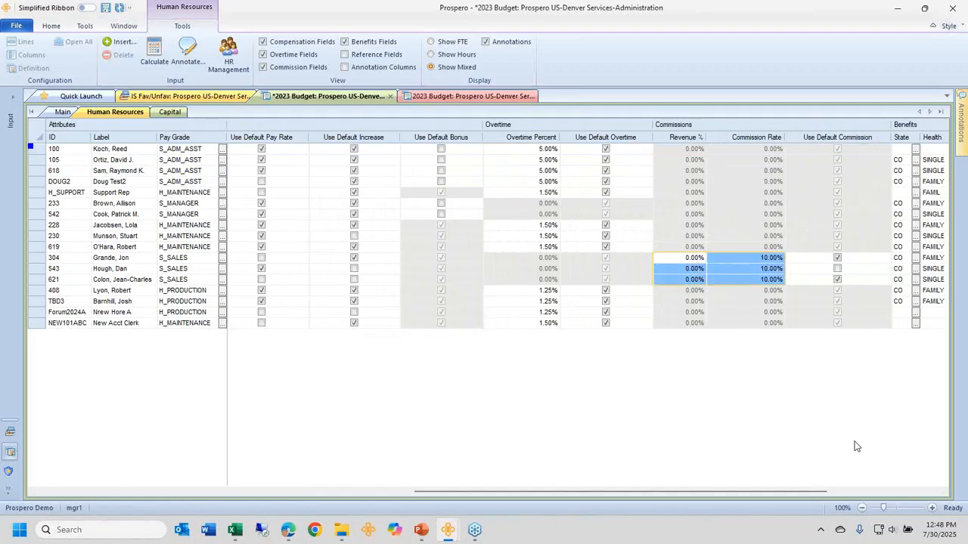
# Step: Examine the State and Health benefits, and view the available State values for the last S_SALES employee without choosing one
pyautogui.click(938, 492)
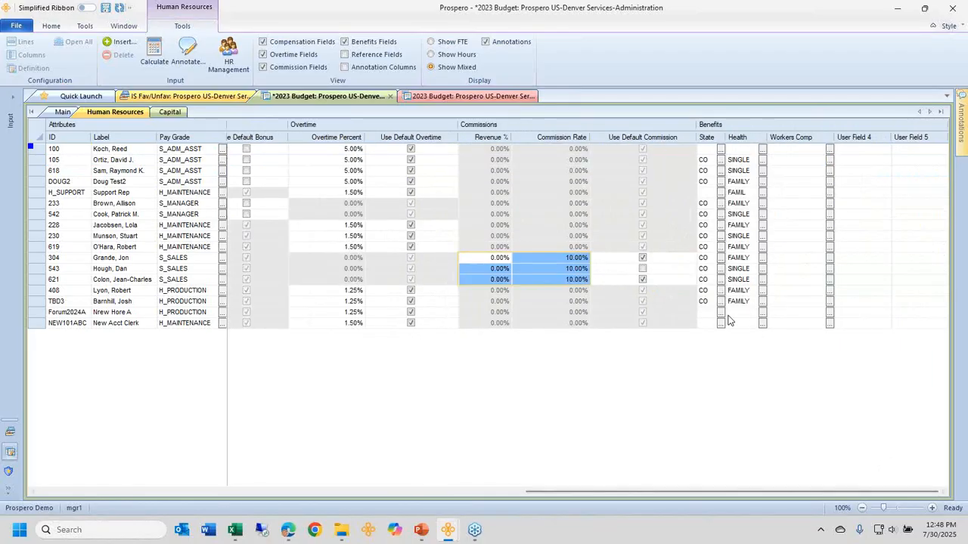
pyautogui.moveTo(704, 181); pyautogui.dragTo(738, 280)
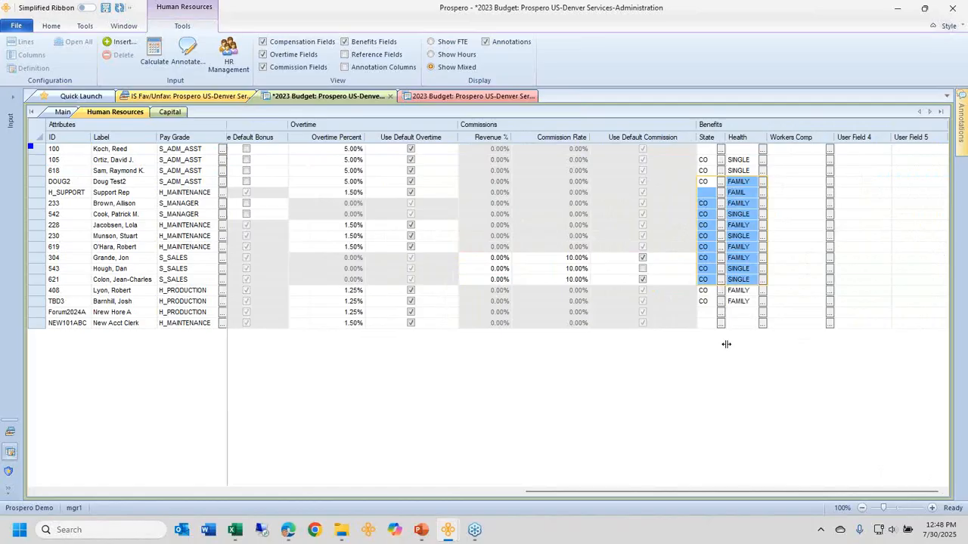
pyautogui.click(720, 279)
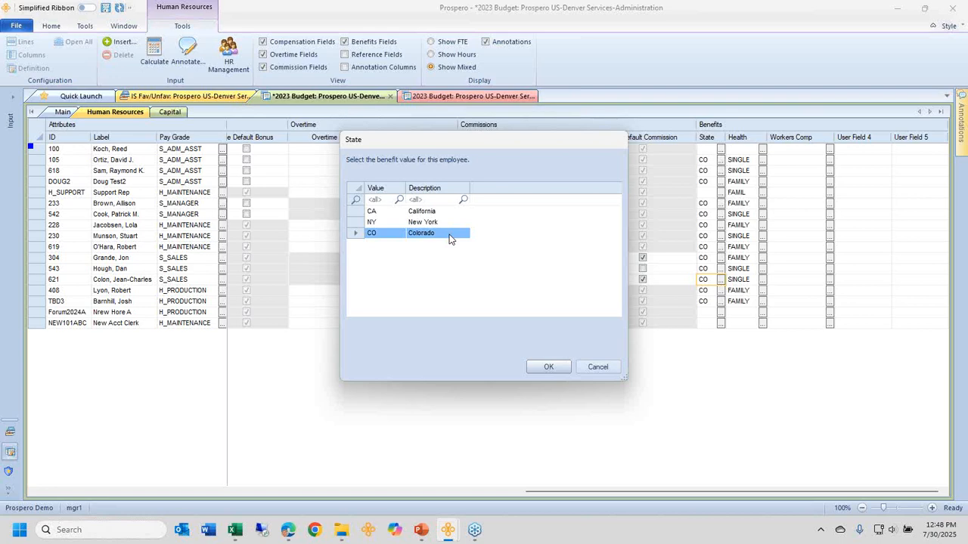
pyautogui.moveTo(484, 152); pyautogui.dragTo(456, 213)
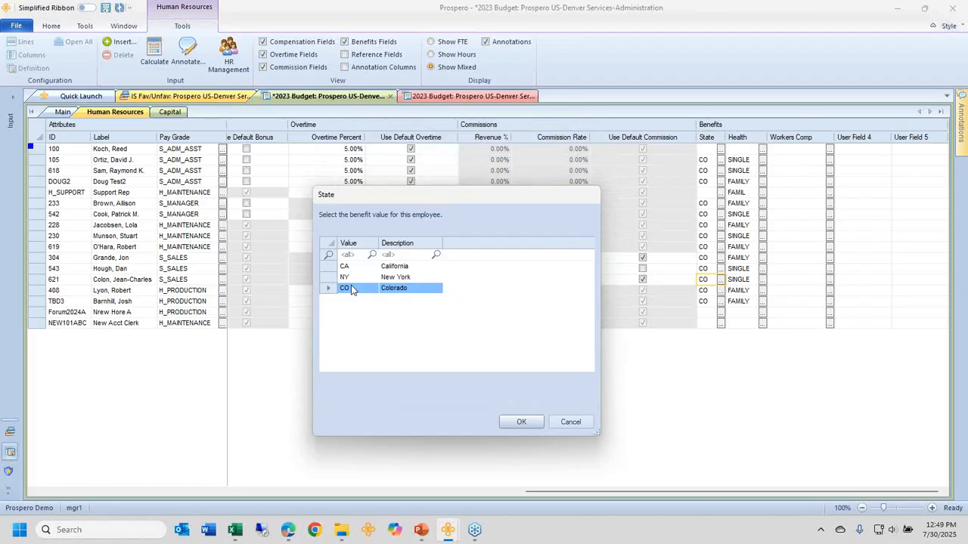
pyautogui.click(579, 428)
# Step: Examine the Health benefit column and view the available Health values for the second salary-planned H_MAINTENANCE employee with SINGLE coverage, without choosing one
pyautogui.moveTo(739, 171); pyautogui.dragTo(738, 295)
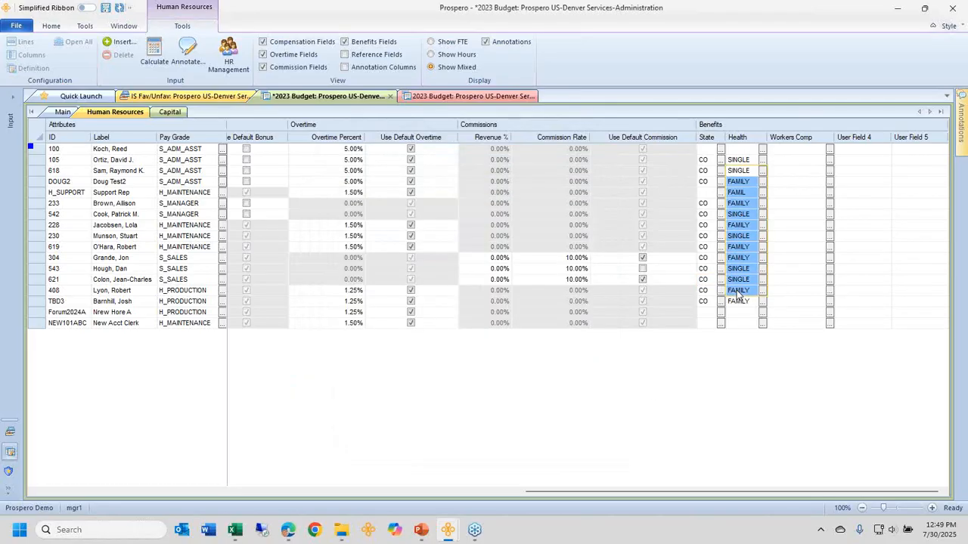
pyautogui.click(762, 236)
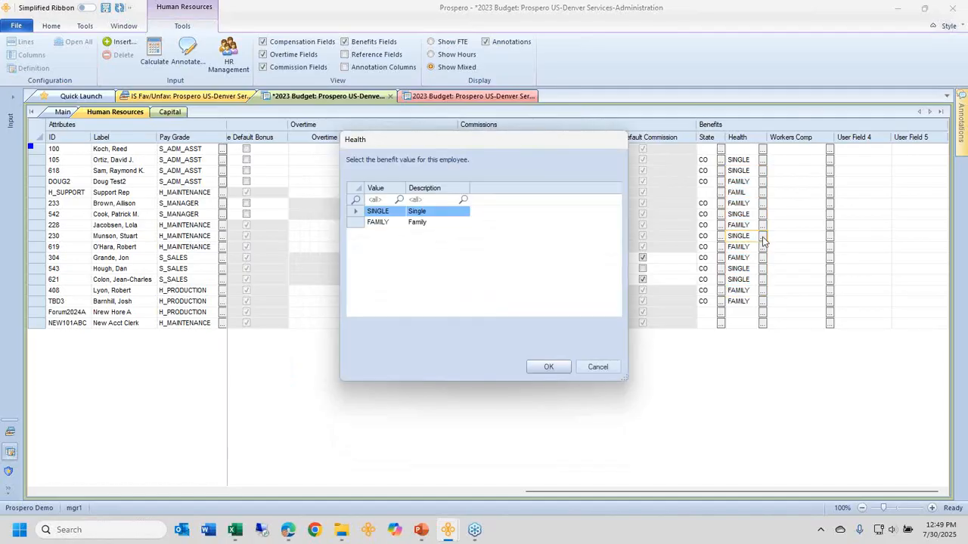
pyautogui.moveTo(527, 138); pyautogui.dragTo(514, 176)
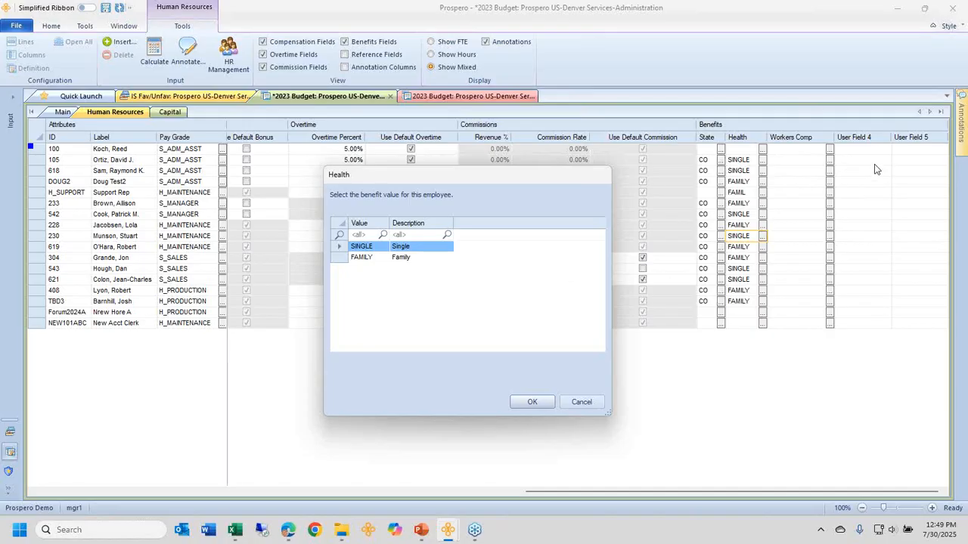
pyautogui.click(591, 402)
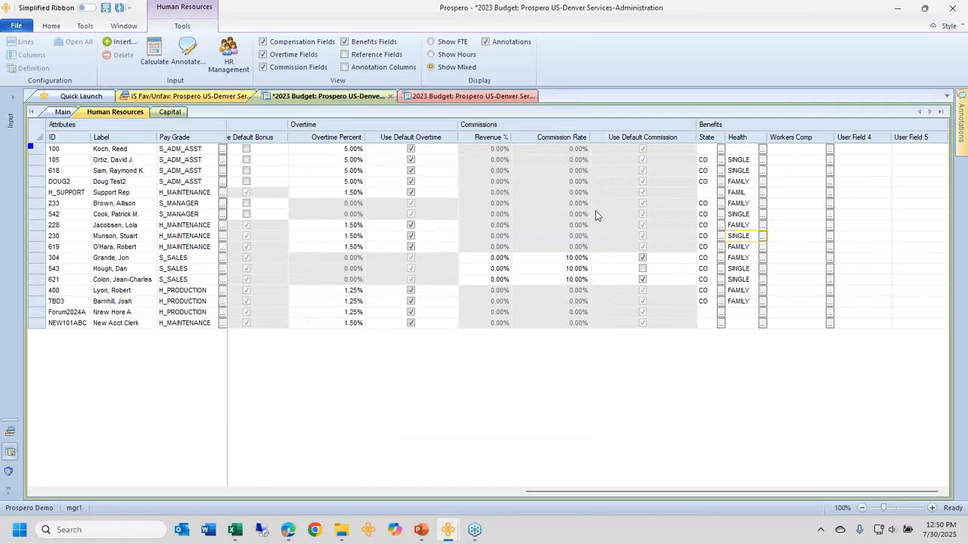
# Step: Review the Salaries accounts on the Main sheet from Exempt Salaries through Headcount, plus the Workers' Compensation line
pyautogui.click(63, 112)
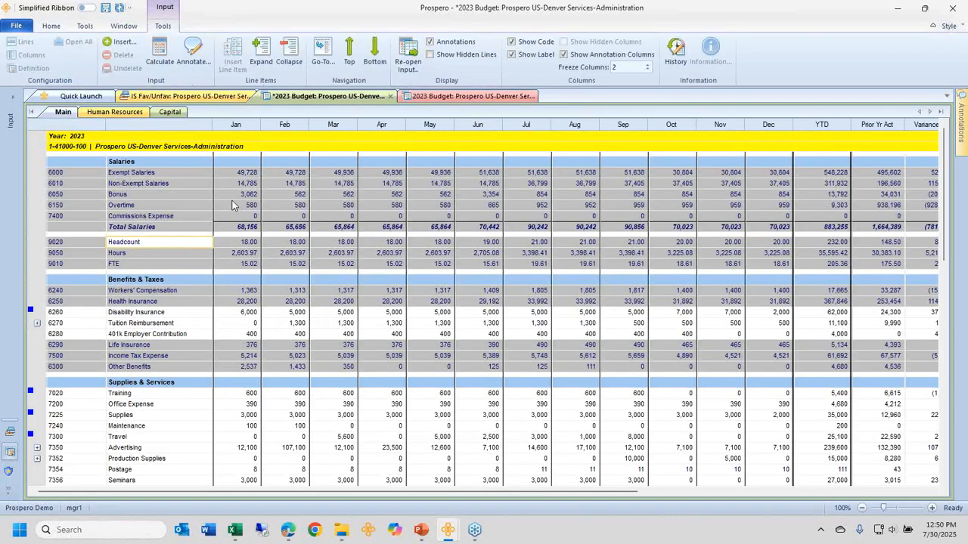
pyautogui.click(235, 175)
pyautogui.moveTo(236, 179); pyautogui.dragTo(446, 243)
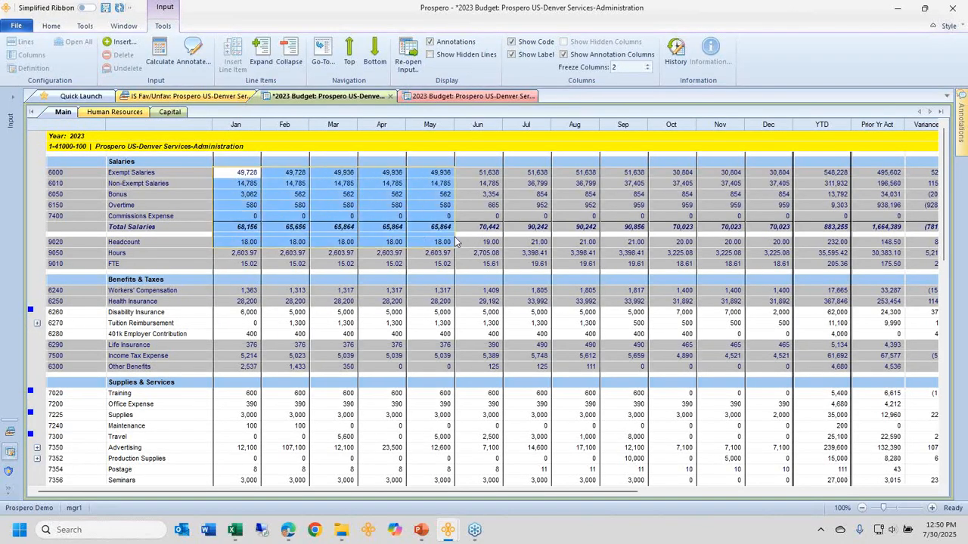
pyautogui.click(300, 291)
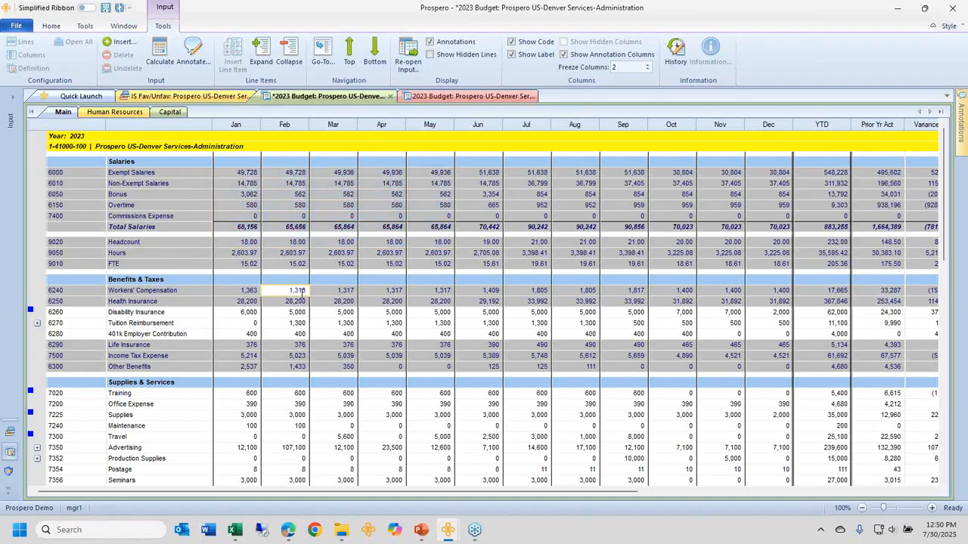
pyautogui.moveTo(227, 186); pyautogui.dragTo(338, 204)
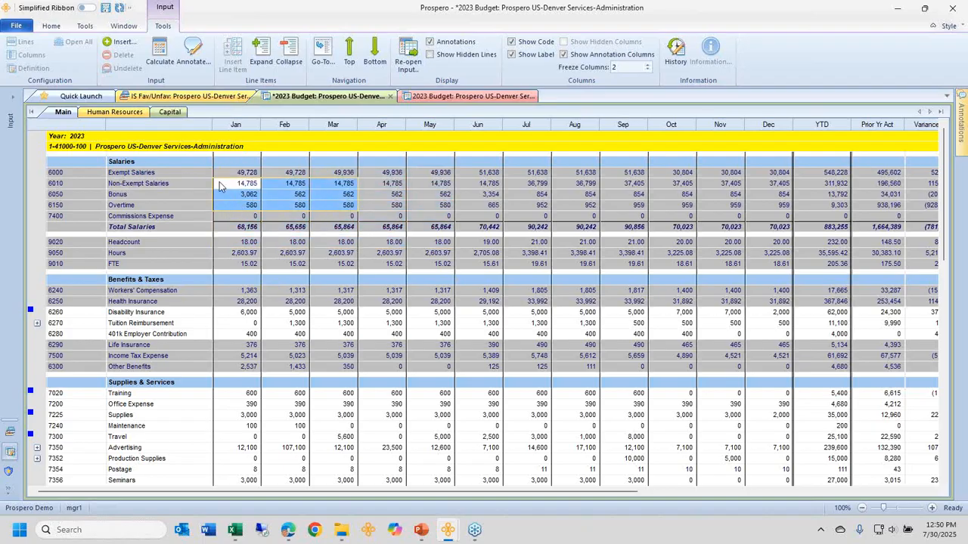
# Step: Revisit the Human Resources sheet, and review the Headcount, Hours and Benefits & Taxes lines it feeds on the Main sheet
pyautogui.click(122, 112)
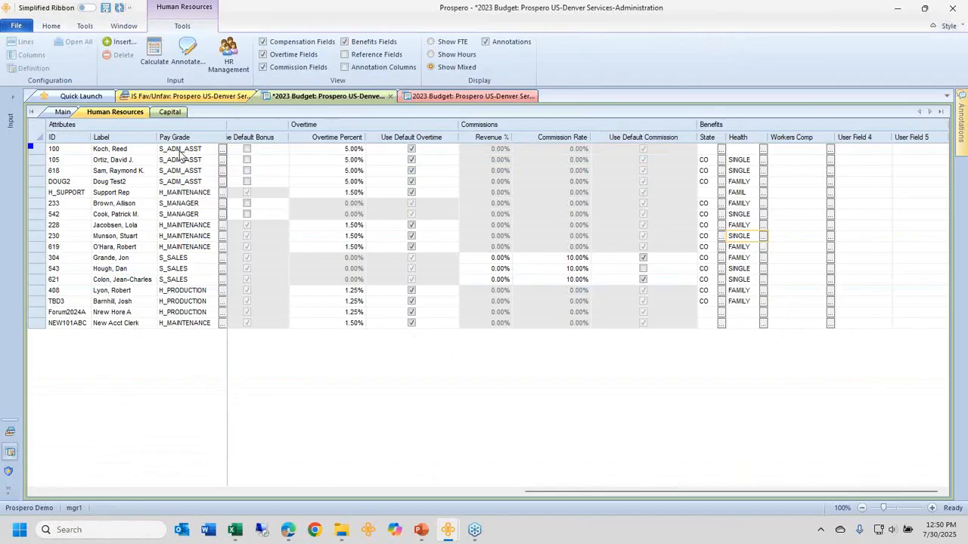
pyautogui.click(63, 112)
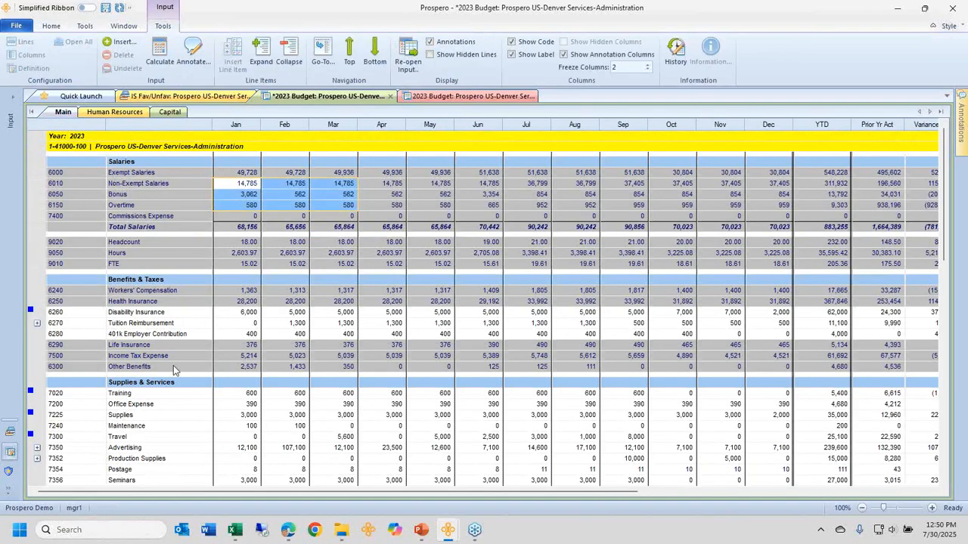
pyautogui.moveTo(192, 241); pyautogui.dragTo(287, 255)
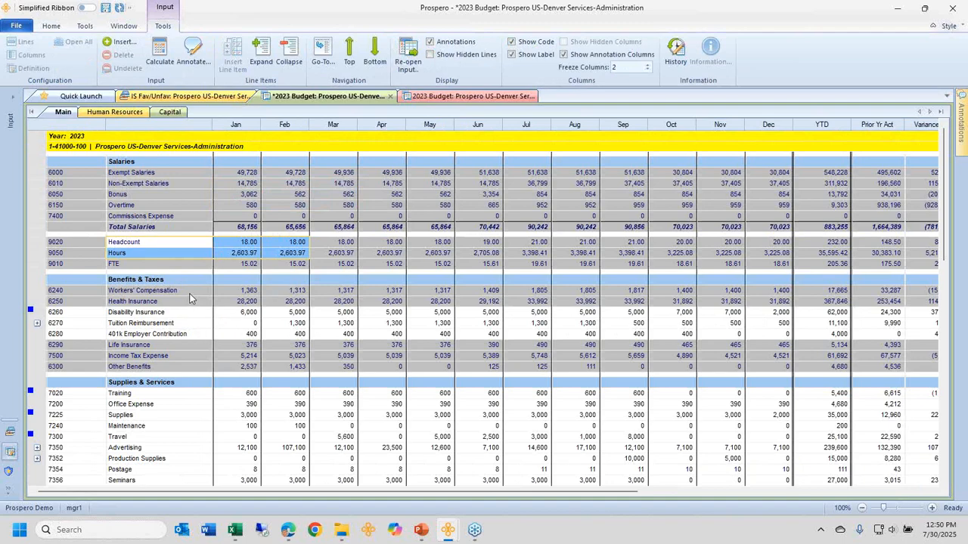
pyautogui.moveTo(191, 292); pyautogui.dragTo(358, 366)
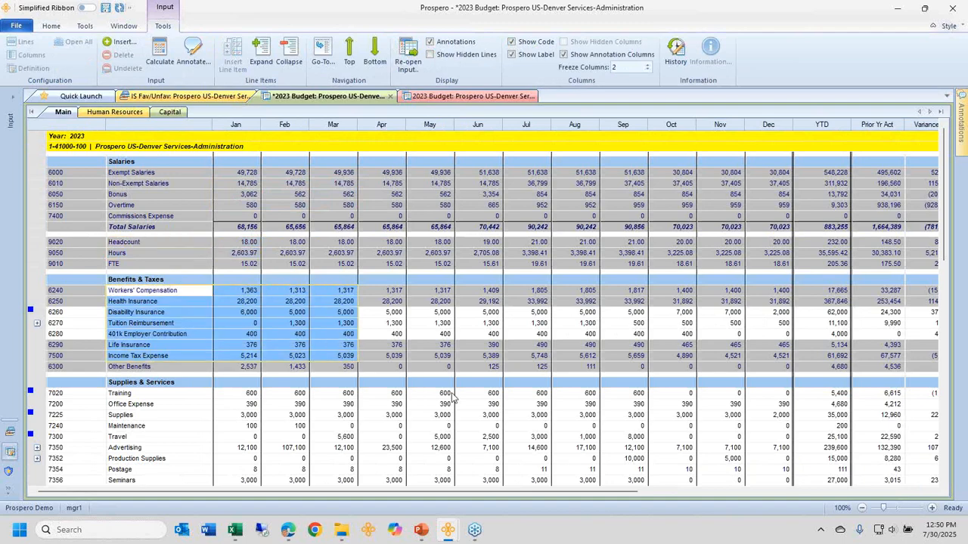
# Step: Review the Capital sheet's items, and preview the Add Capital Item fields and capital types with the ID Demo, without adding the item
pyautogui.click(170, 112)
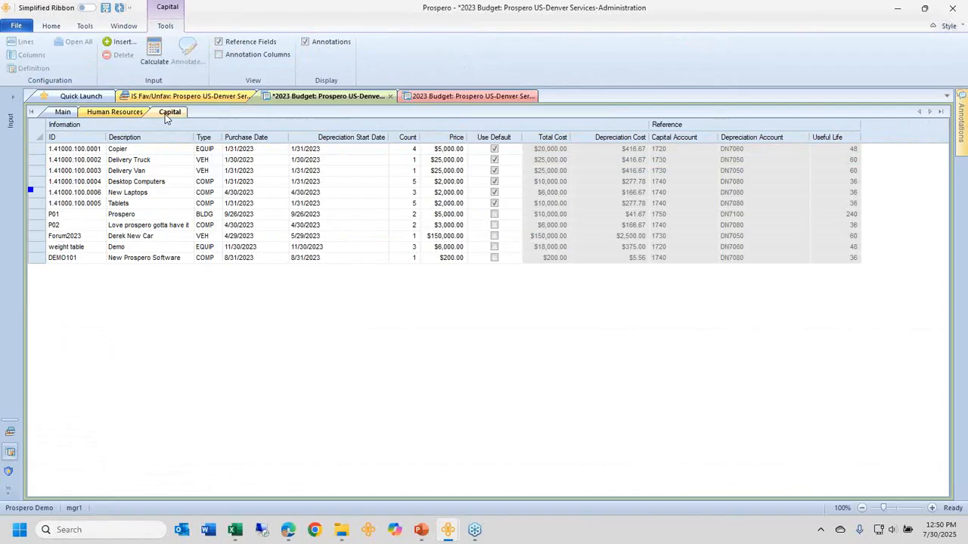
pyautogui.moveTo(144, 170); pyautogui.dragTo(146, 250)
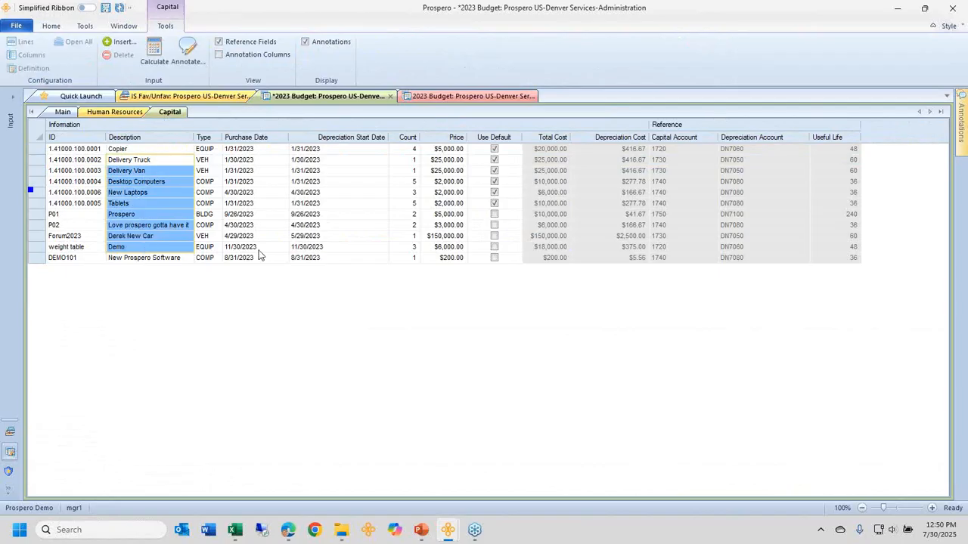
pyautogui.rightClick(367, 173)
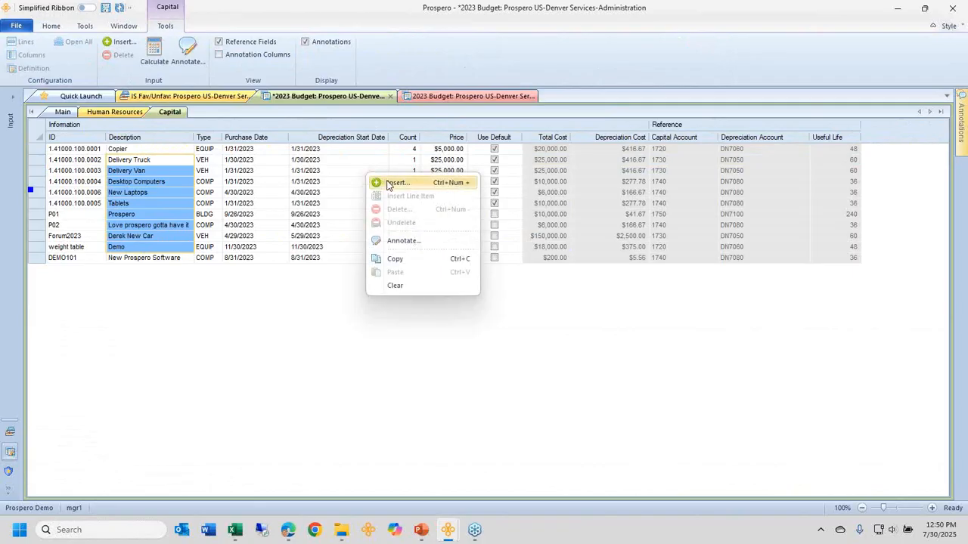
pyautogui.click(396, 183)
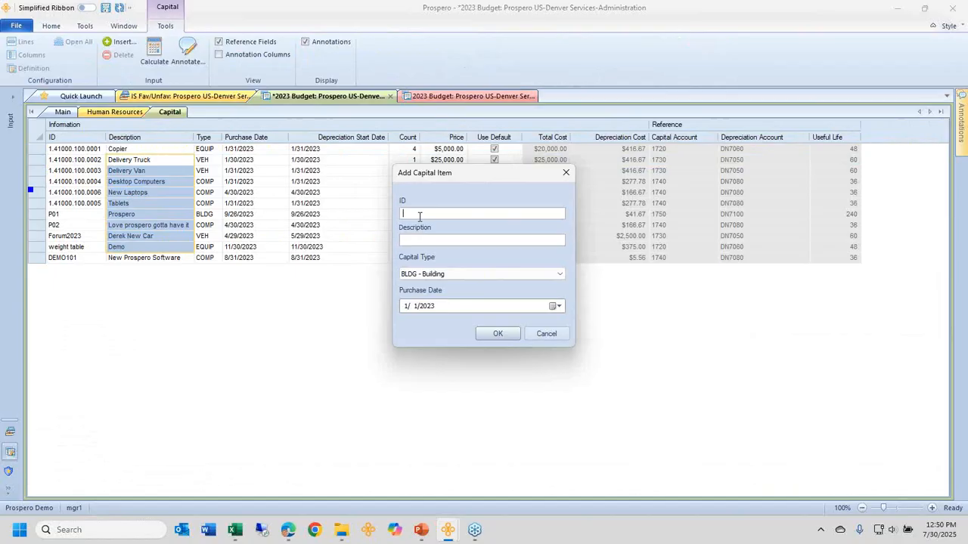
pyautogui.write('Demo')
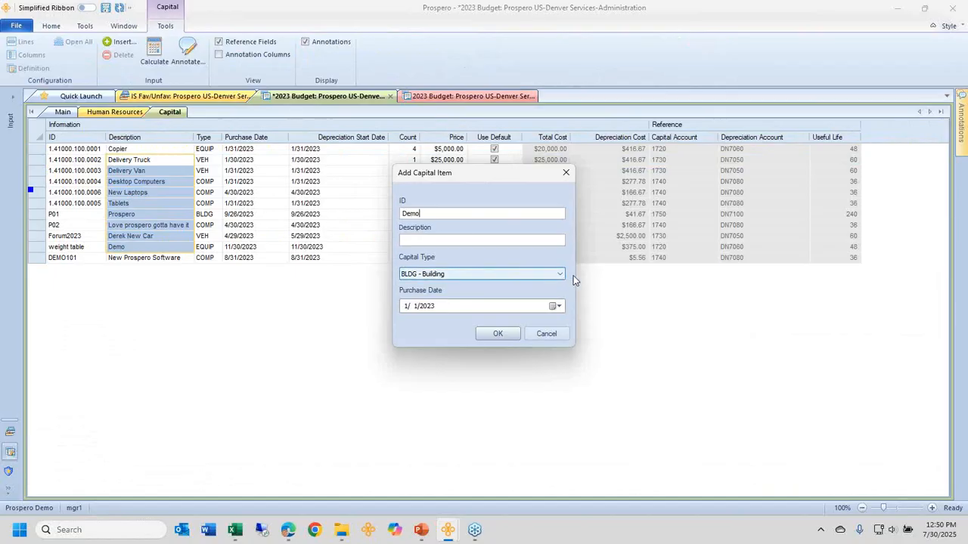
pyautogui.click(558, 274)
pyautogui.click(468, 236)
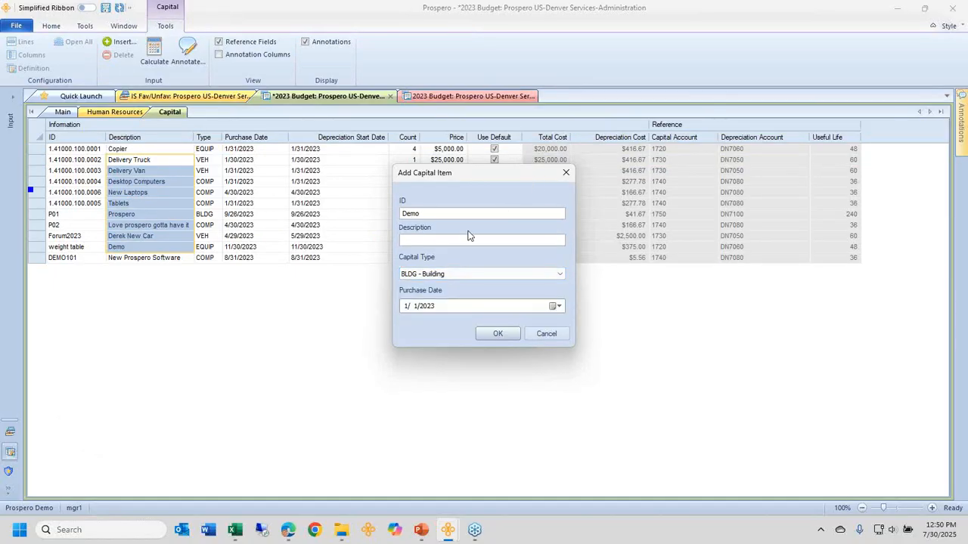
pyautogui.moveTo(492, 176); pyautogui.dragTo(351, 285)
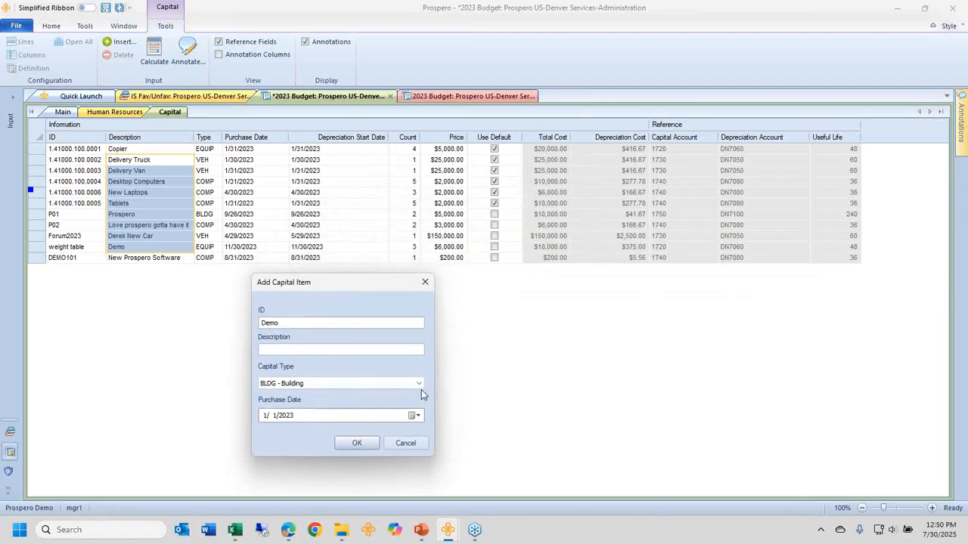
pyautogui.click(419, 386)
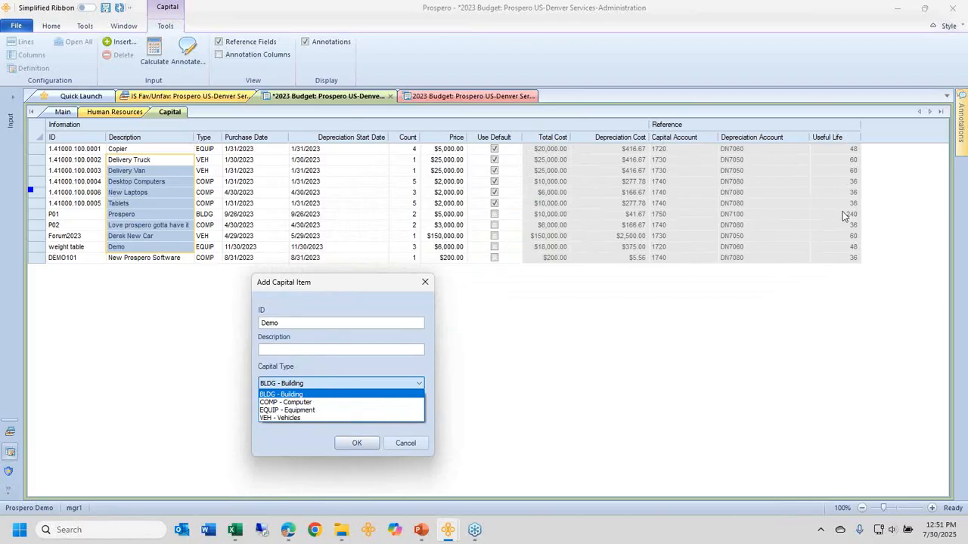
pyautogui.click(333, 299)
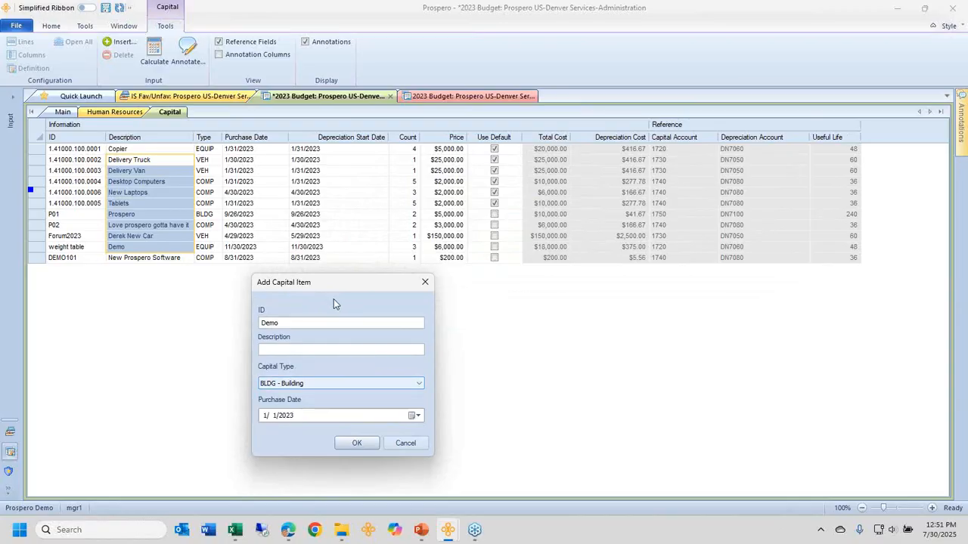
pyautogui.click(264, 415)
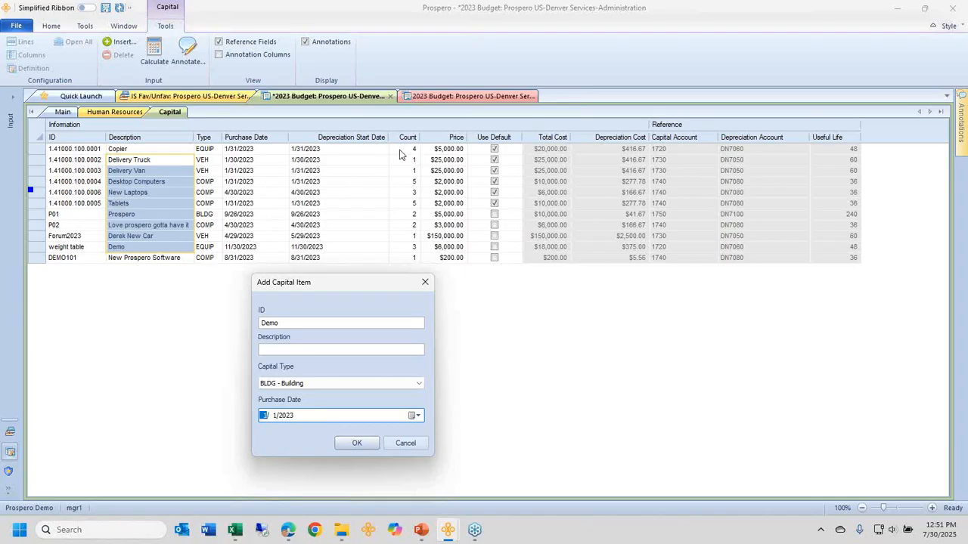
pyautogui.click(406, 443)
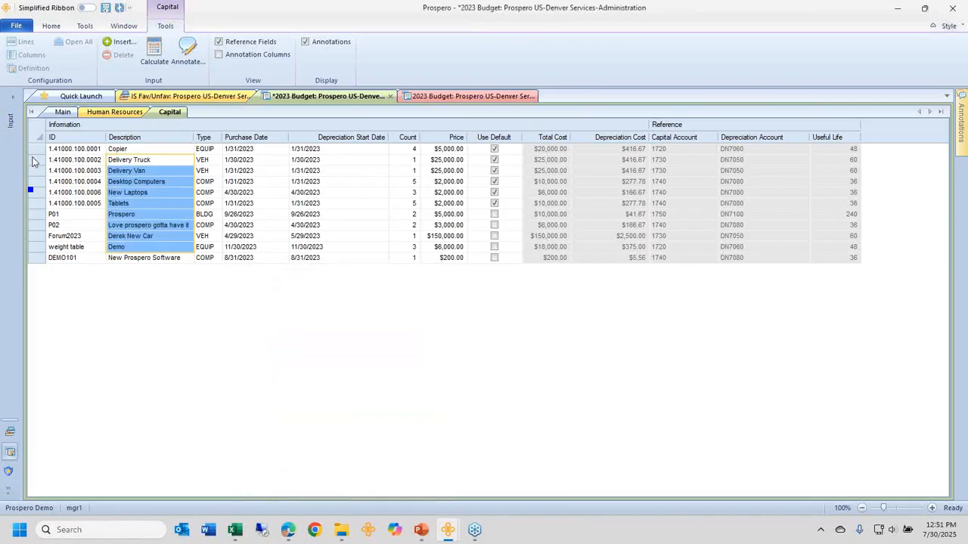
# Step: Examine the Capital Expenses lines and the Equipment Depreciation line on the Main sheet, then return to its Salaries section
pyautogui.click(36, 149)
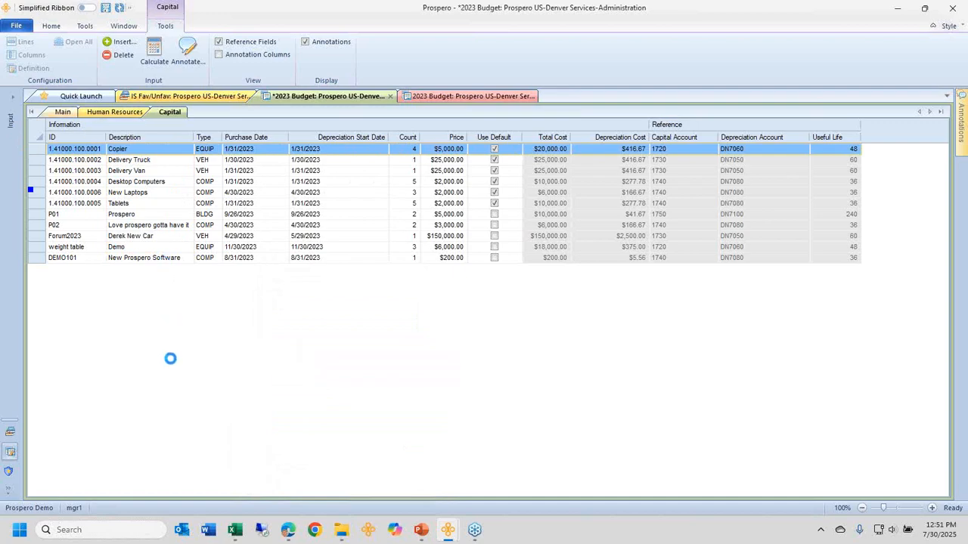
pyautogui.scroll(-12, 171, 359)
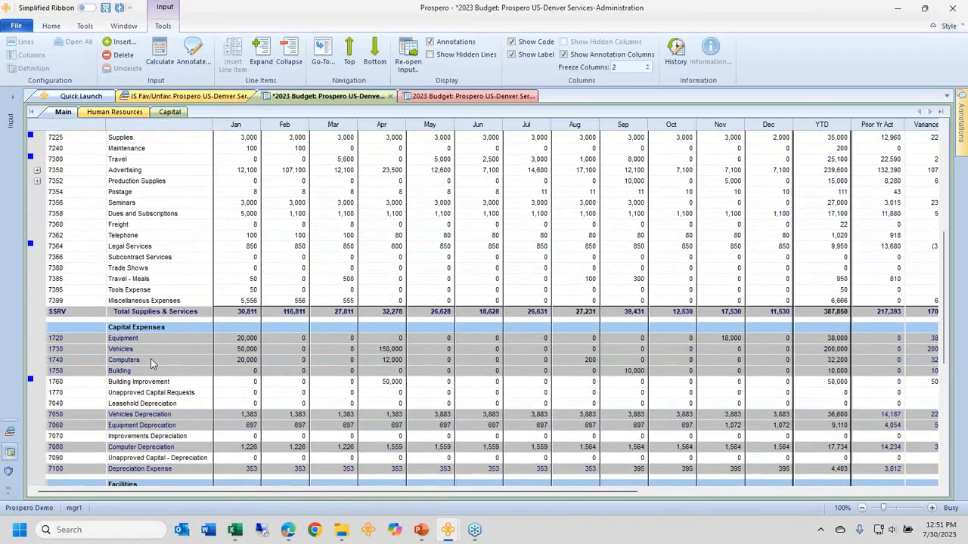
pyautogui.moveTo(235, 339); pyautogui.dragTo(397, 373)
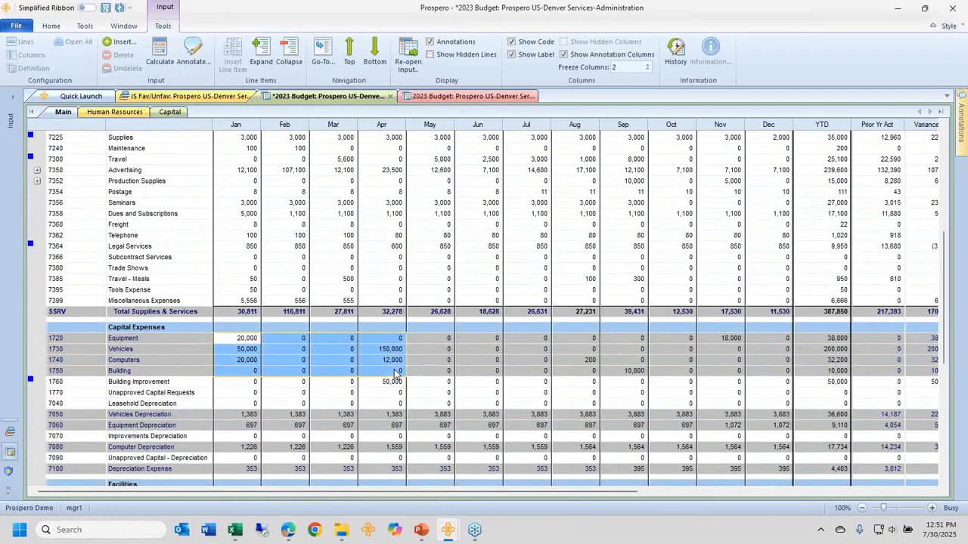
pyautogui.keyDown('ctrl'); pyautogui.click(43, 426); pyautogui.keyUp('ctrl')
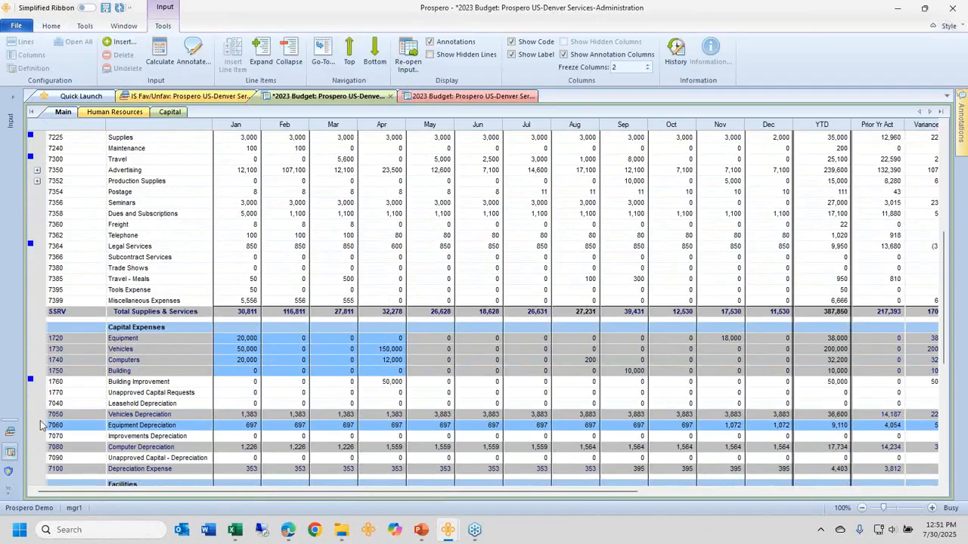
pyautogui.scroll(1, 41, 426)
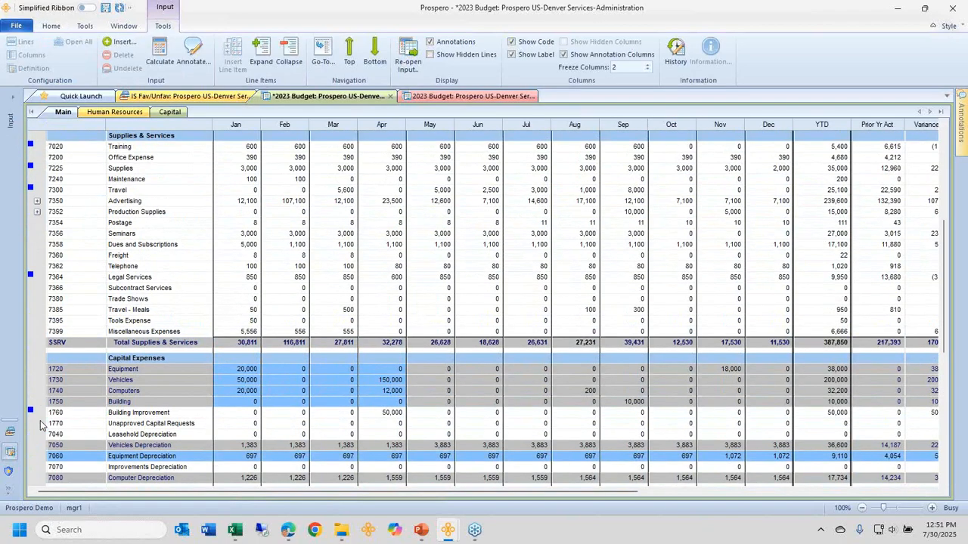
pyautogui.click(128, 290)
pyautogui.scroll(2, 127, 290)
pyautogui.scroll(3, 127, 290)
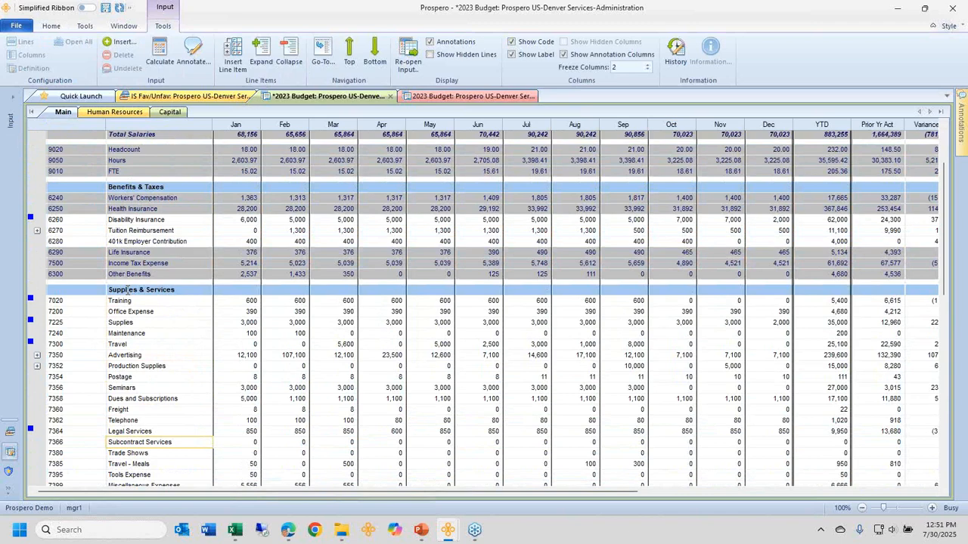
pyautogui.scroll(3, 144, 340)
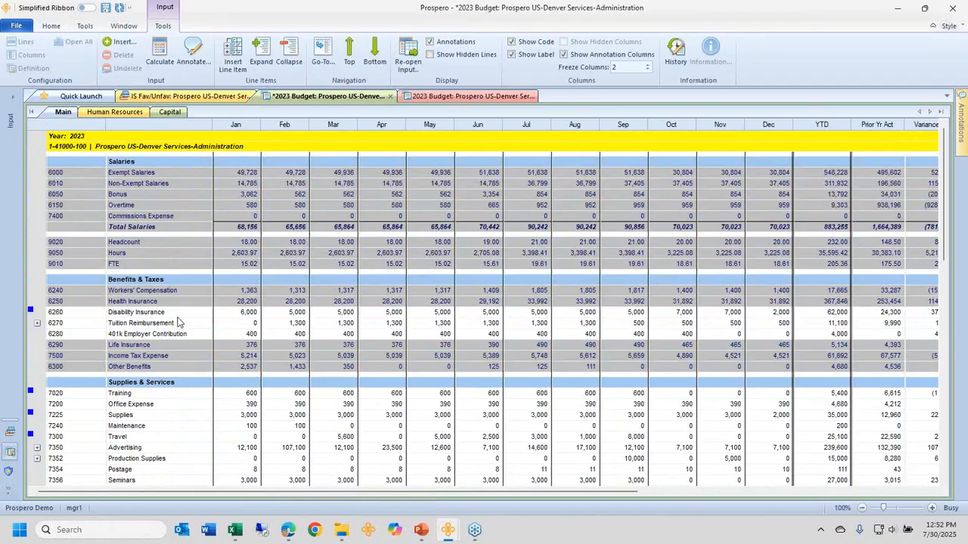
# Step: Revisit the IS Fav/Unfav report, and in the Report Definition window close the Catalog View and the two extra IS Fav/Unfav reports
pyautogui.click(154, 96)
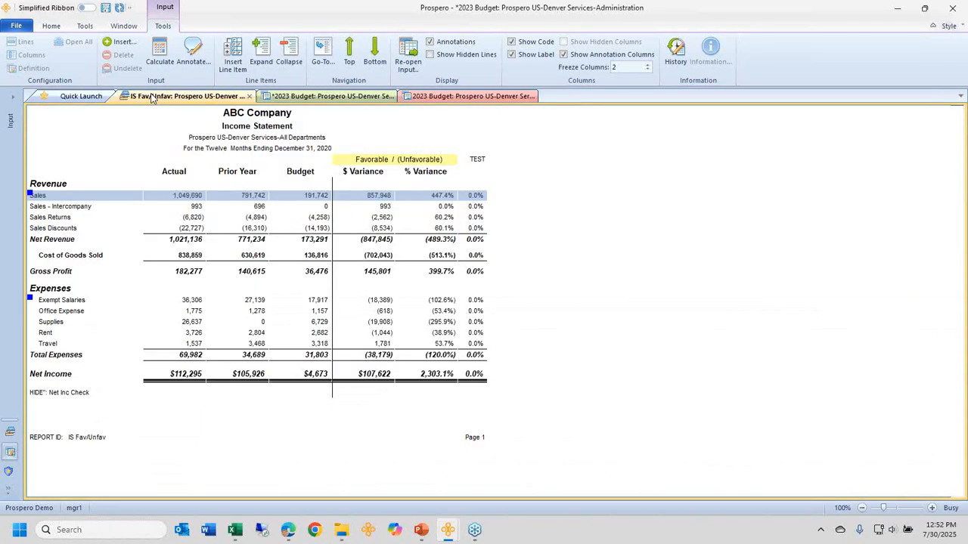
pyautogui.click(199, 240)
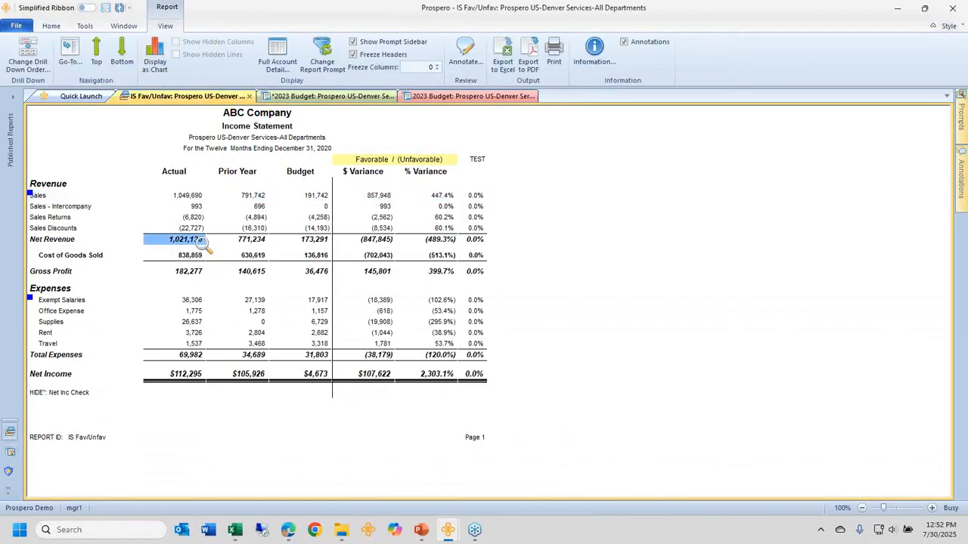
pyautogui.moveTo(447, 533)
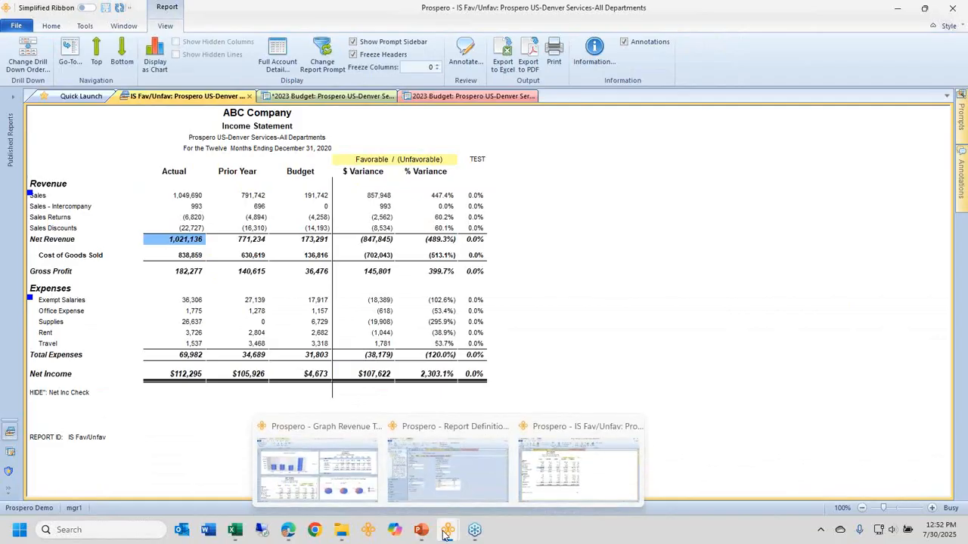
pyautogui.click(452, 488)
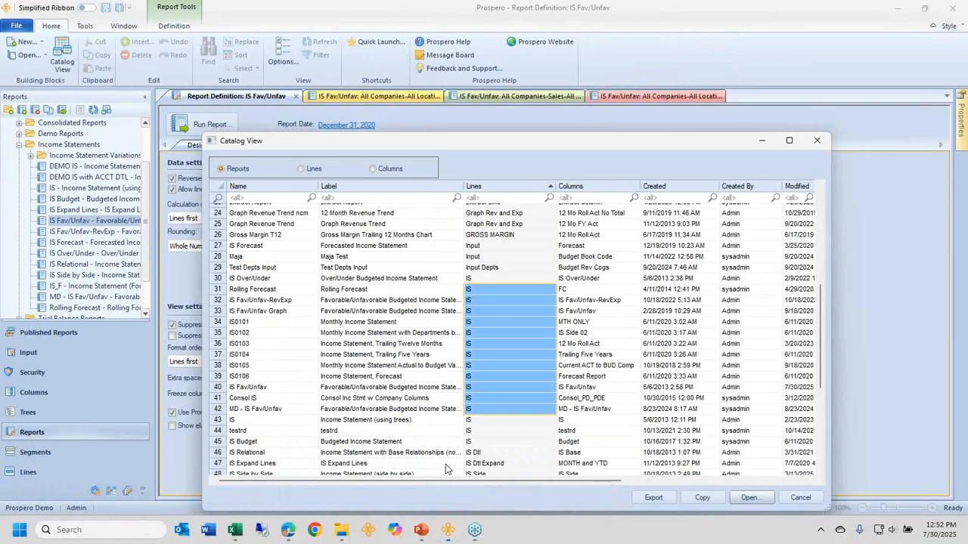
pyautogui.click(799, 497)
pyautogui.click(693, 96)
pyautogui.click(719, 96)
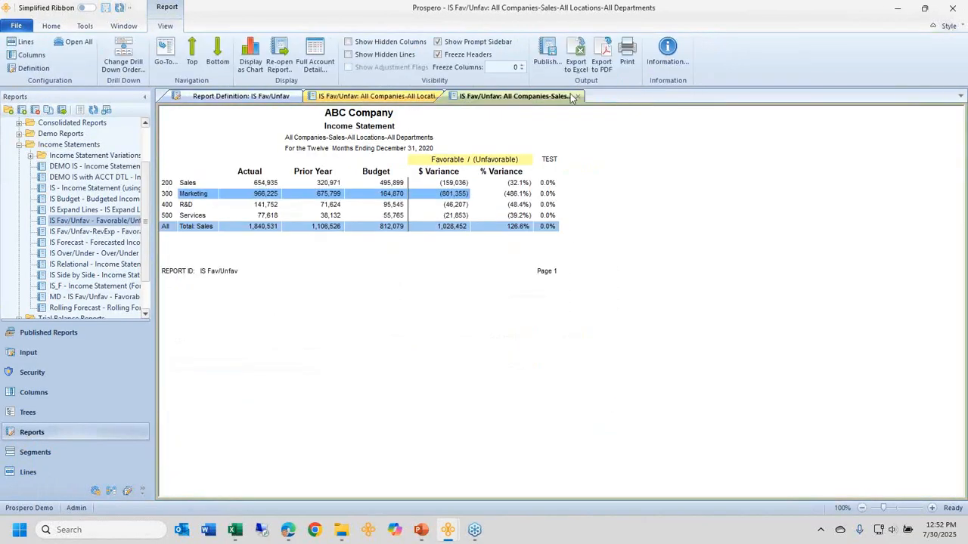
pyautogui.click(573, 97)
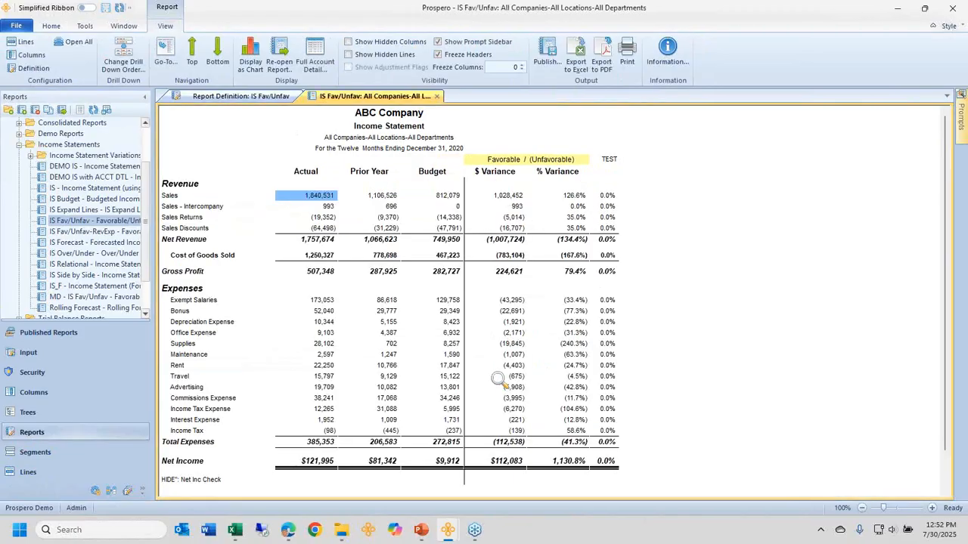
# Step: Examine how the Revenue lines make up Net Revenue and the expense accounts make up Total Expenses in the all-companies income statement
pyautogui.click(194, 443)
pyautogui.click(315, 443)
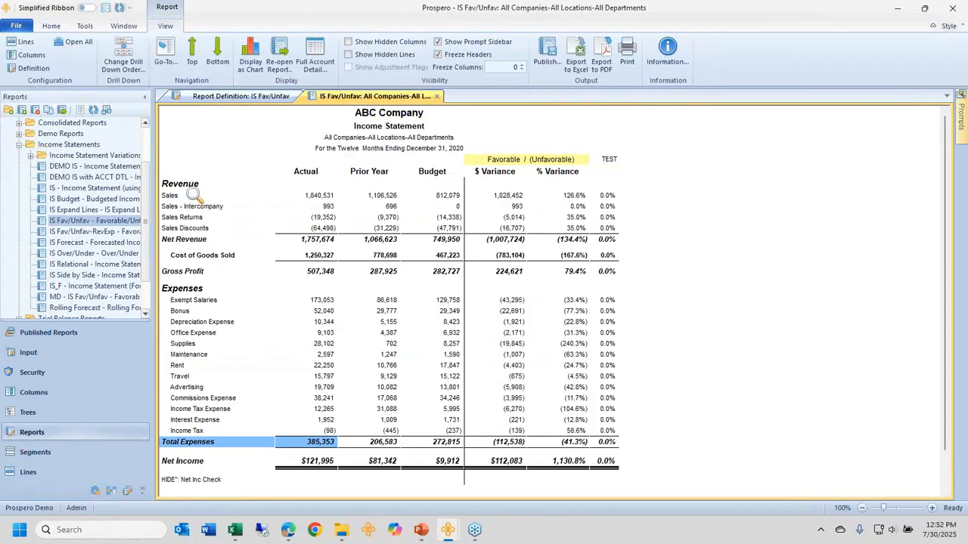
pyautogui.moveTo(195, 200); pyautogui.dragTo(324, 242)
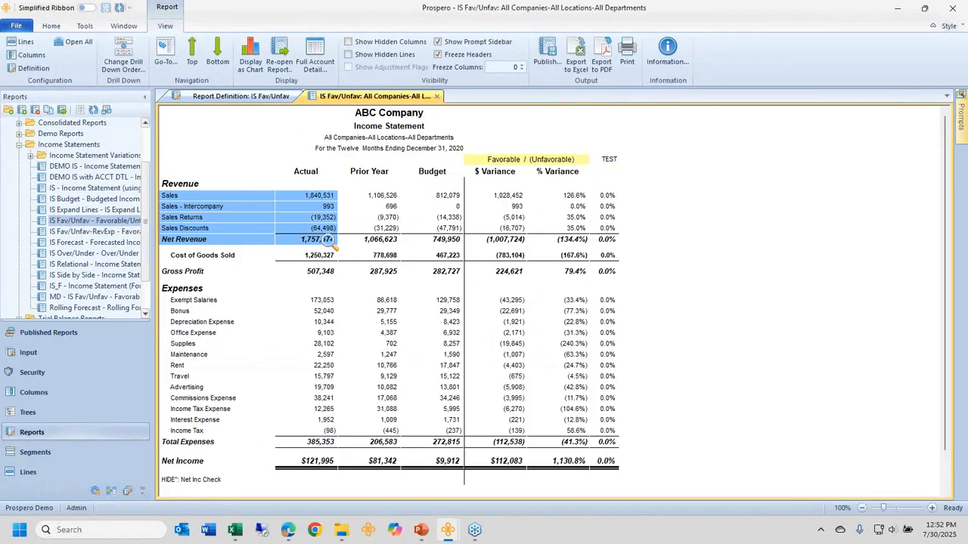
pyautogui.moveTo(227, 244); pyautogui.dragTo(310, 240)
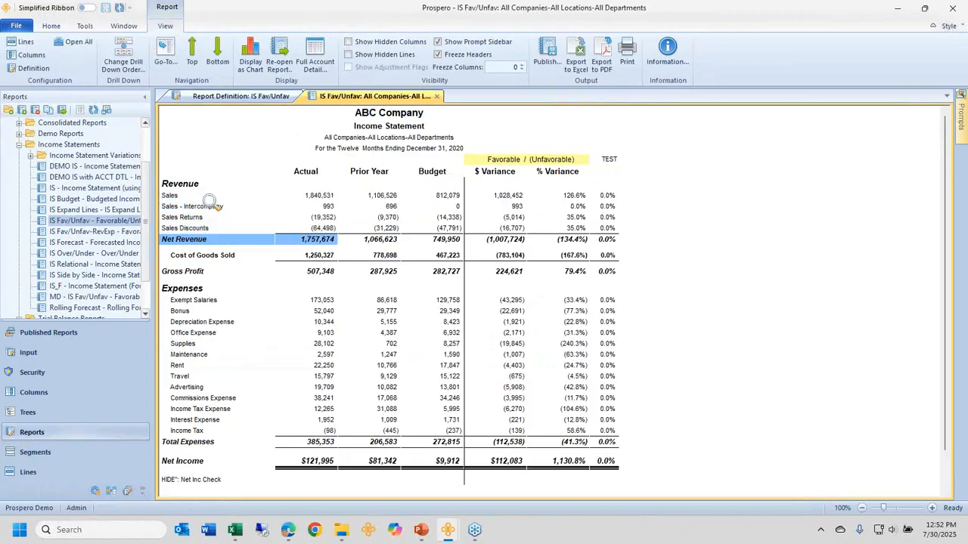
pyautogui.moveTo(191, 186); pyautogui.dragTo(195, 239)
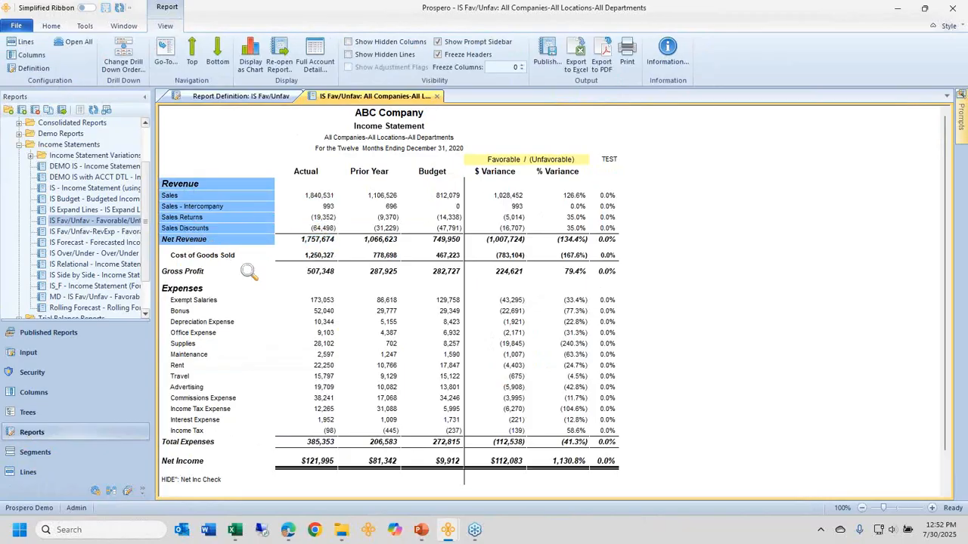
pyautogui.moveTo(223, 445); pyautogui.dragTo(311, 445)
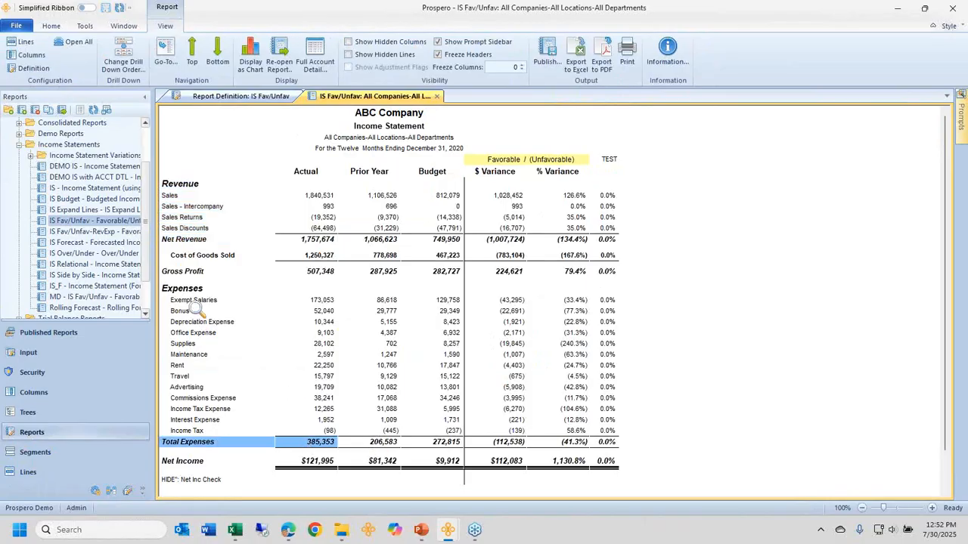
pyautogui.moveTo(195, 301); pyautogui.dragTo(191, 432)
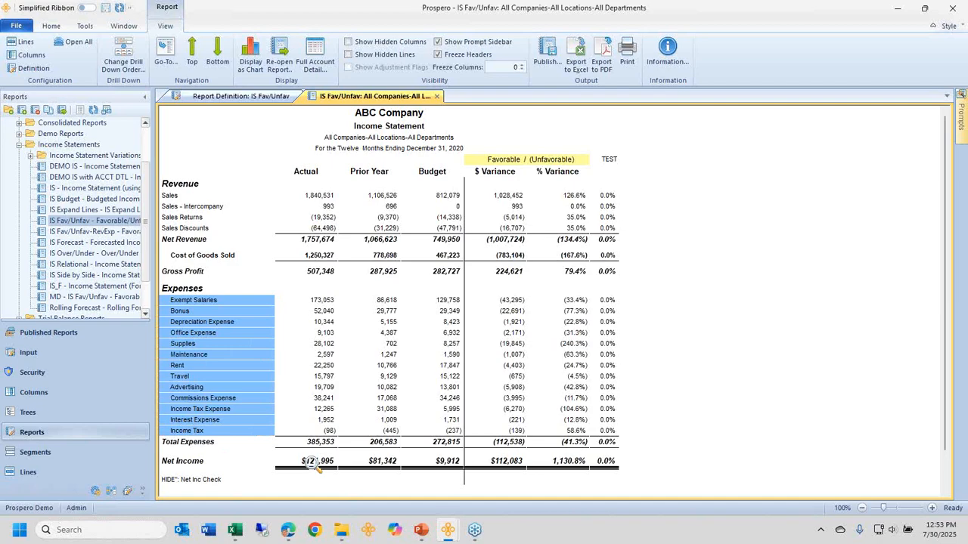
# Step: Open the income statement's line definition and examine the natural accounts 4100 to 4902 and the Net Revenue row that sums them
pyautogui.click(28, 58)
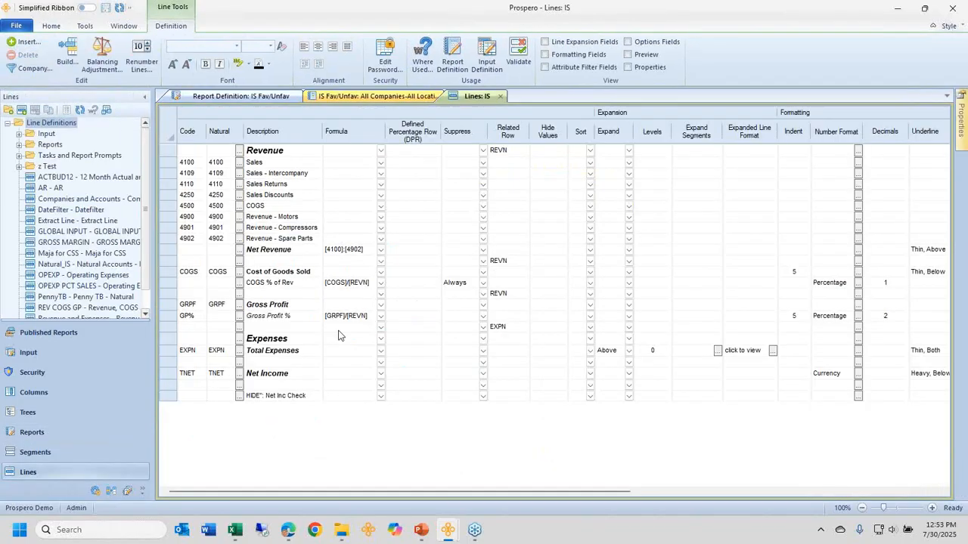
pyautogui.click(218, 164)
pyautogui.moveTo(219, 168); pyautogui.dragTo(225, 239)
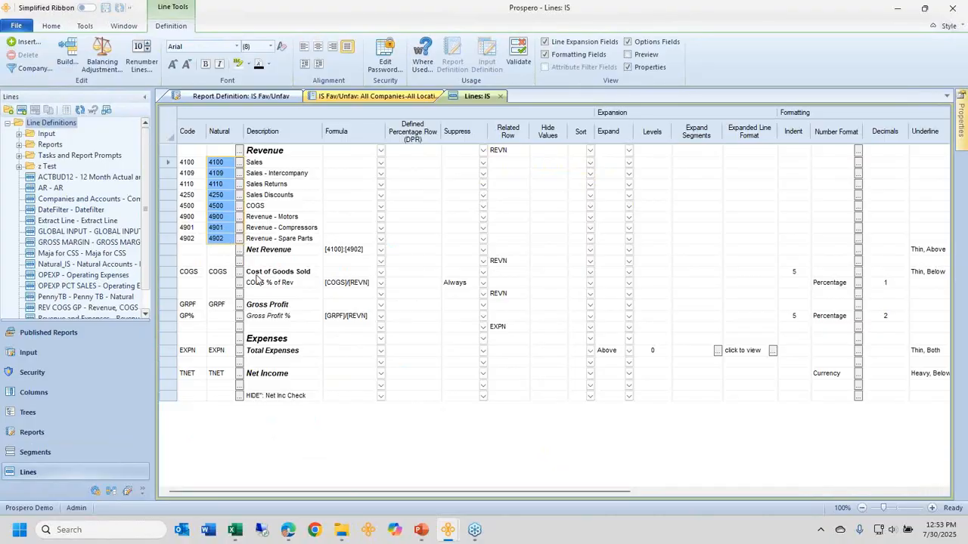
pyautogui.click(170, 251)
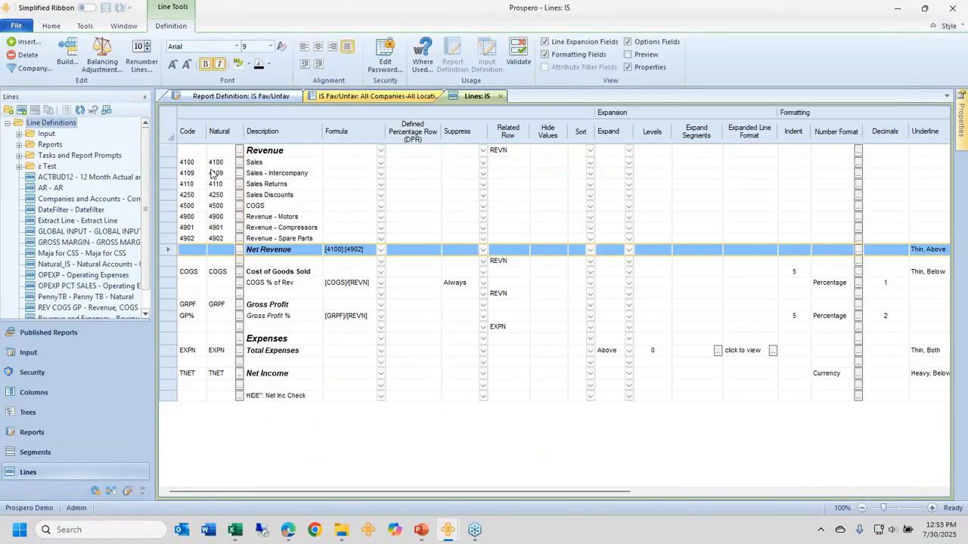
pyautogui.moveTo(216, 162); pyautogui.dragTo(217, 239)
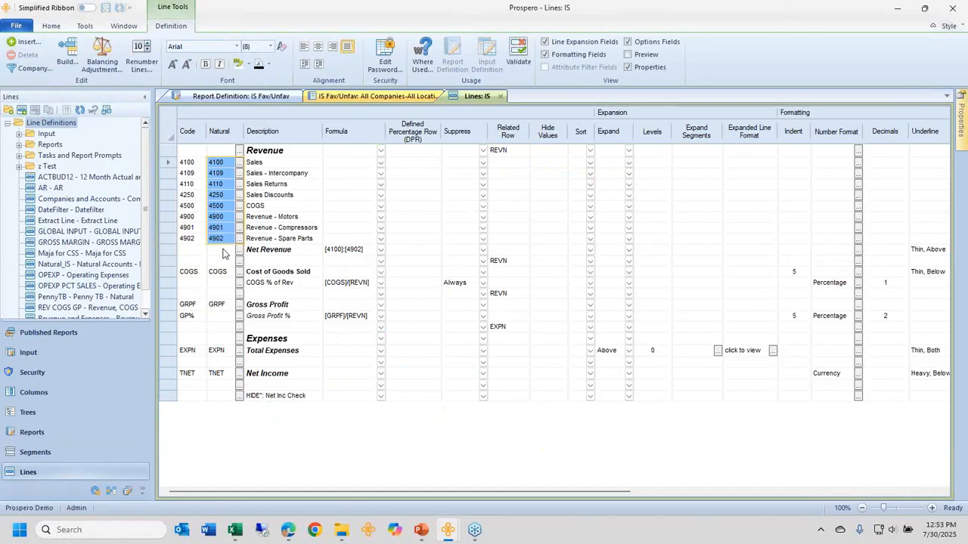
# Step: Check the row options of the Net Revenue line, and open the natural account selection of the Total Expenses line
pyautogui.rightClick(171, 249)
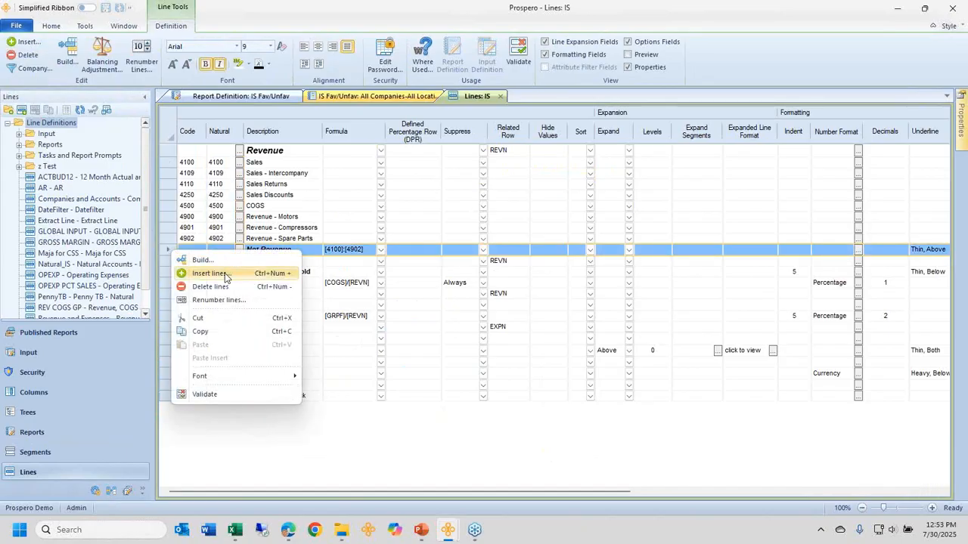
pyautogui.click(301, 218)
pyautogui.click(170, 353)
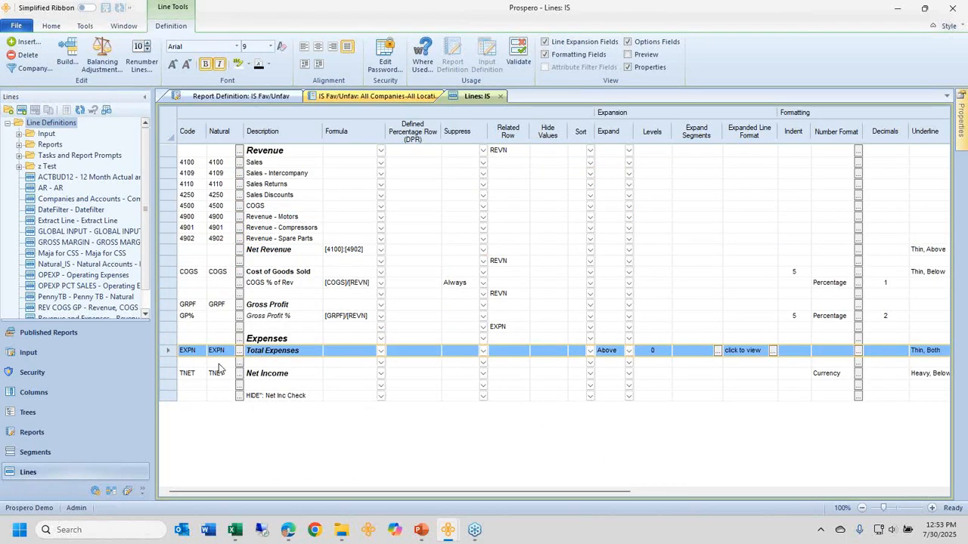
pyautogui.click(239, 352)
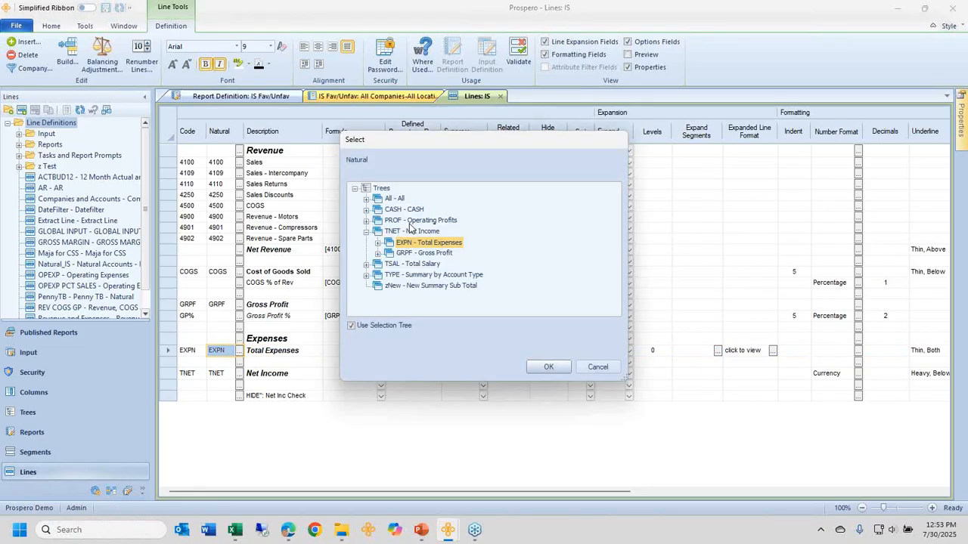
pyautogui.moveTo(407, 142); pyautogui.dragTo(487, 118)
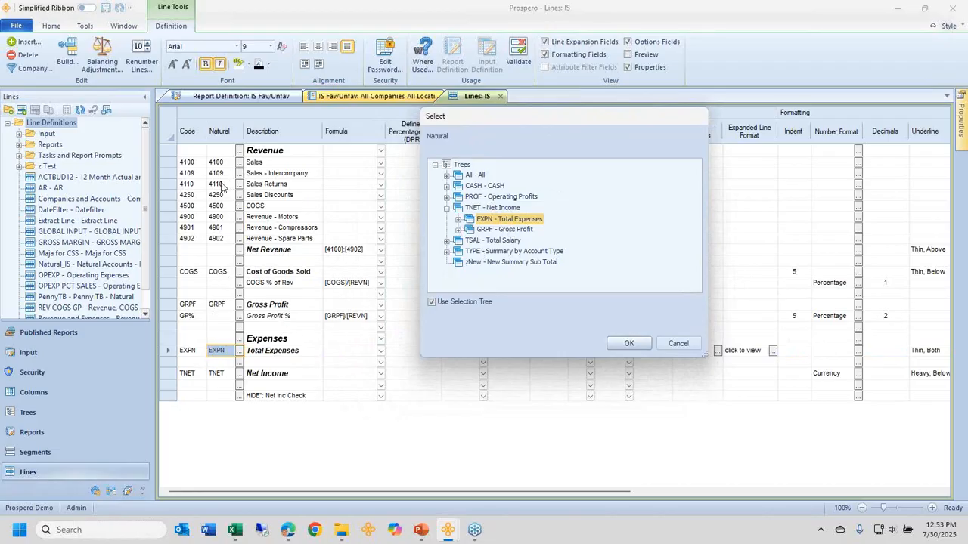
# Step: Browse the natural accounts as a flat list instead of the selection tree, then return to the selection tree
pyautogui.click(432, 304)
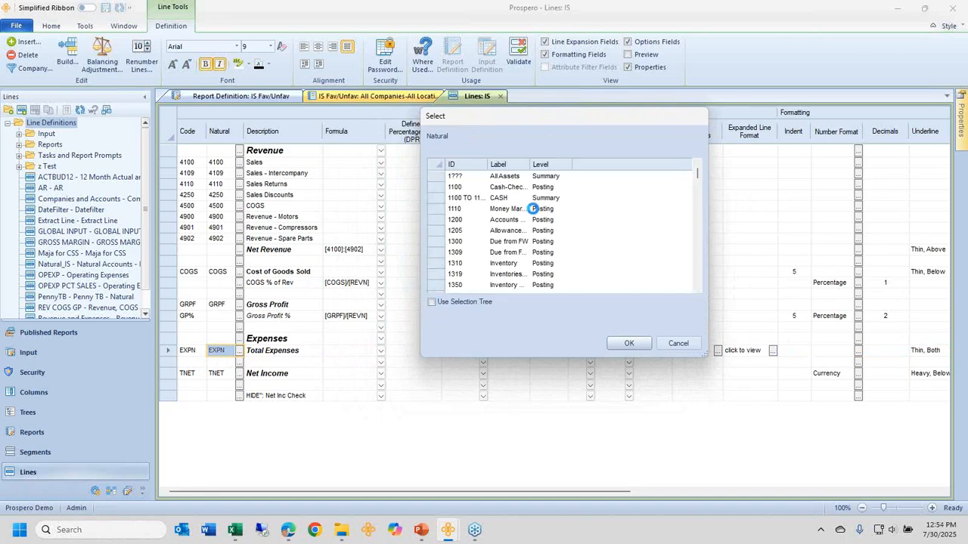
pyautogui.scroll(-3, 529, 219)
pyautogui.scroll(3, 480, 209)
pyautogui.scroll(5, 480, 209)
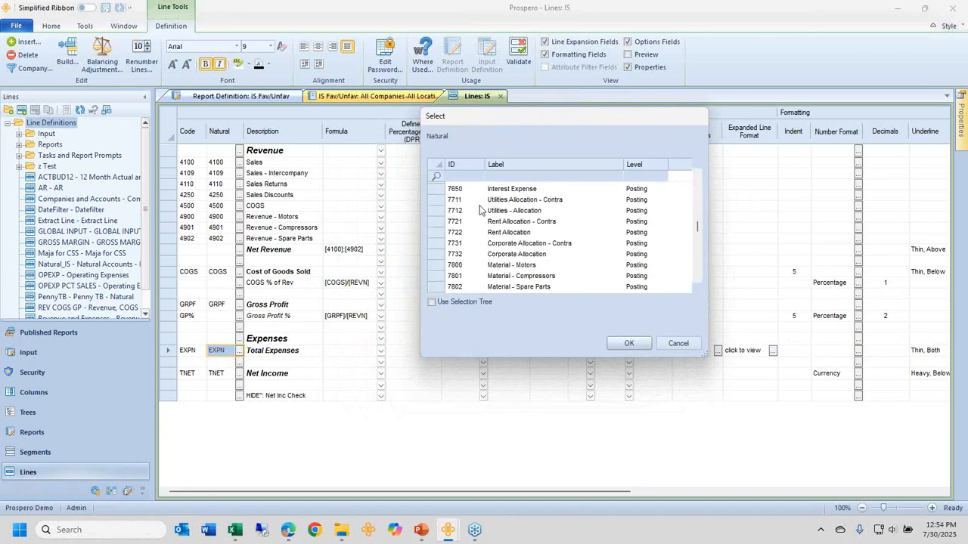
pyautogui.click(457, 193)
pyautogui.moveTo(463, 210); pyautogui.dragTo(465, 243)
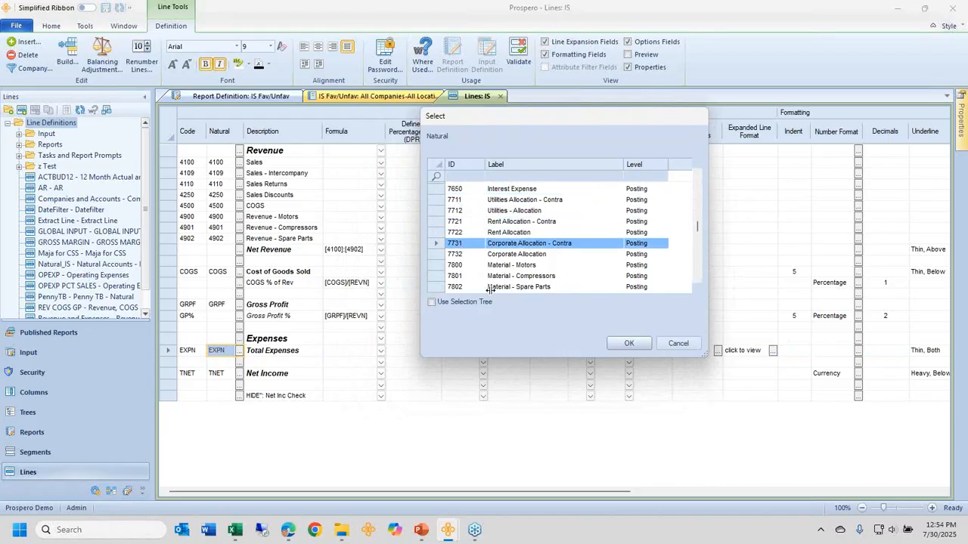
pyautogui.click(461, 301)
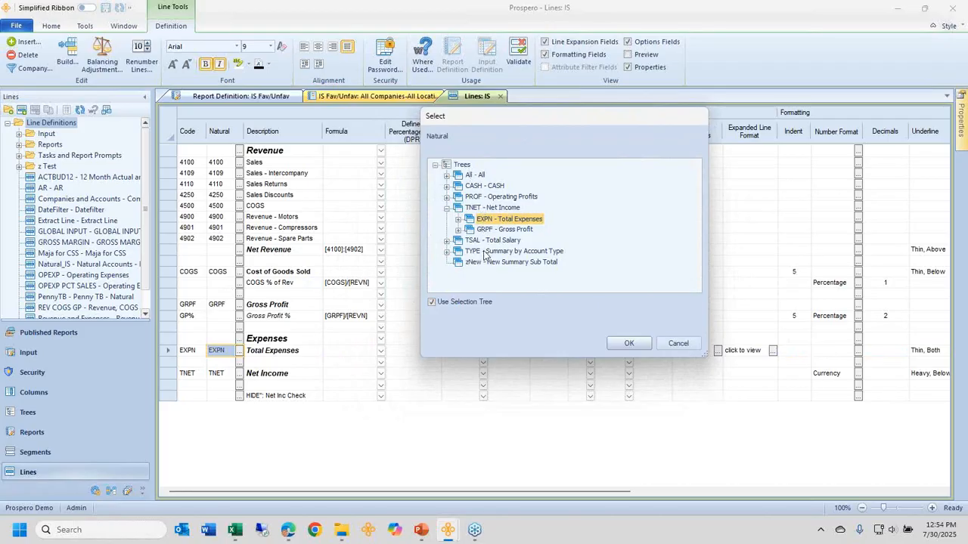
# Step: Enlarge the account selection window and expand Gross Profit, Cost of Goods Sold and Revenues under TNET - Net Income
pyautogui.click(489, 209)
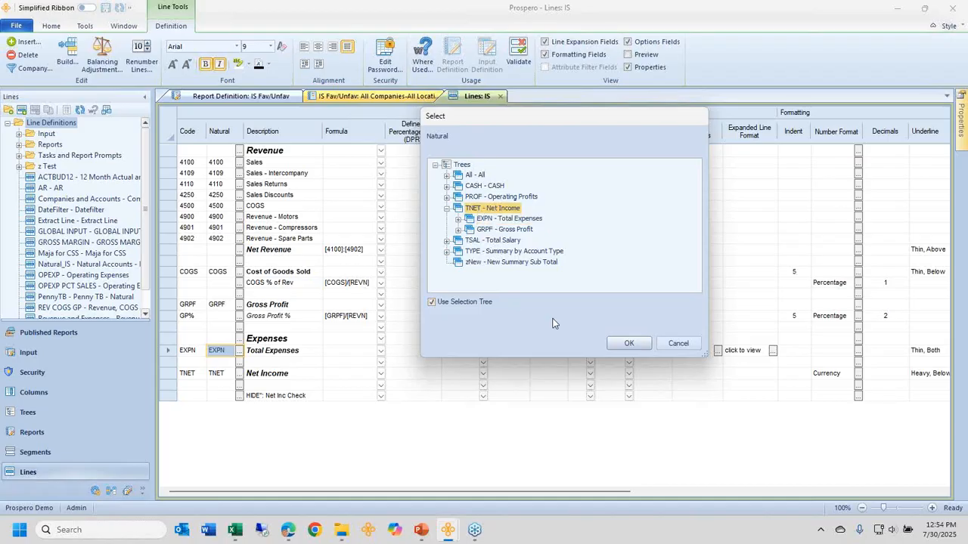
pyautogui.moveTo(703, 362); pyautogui.dragTo(720, 463)
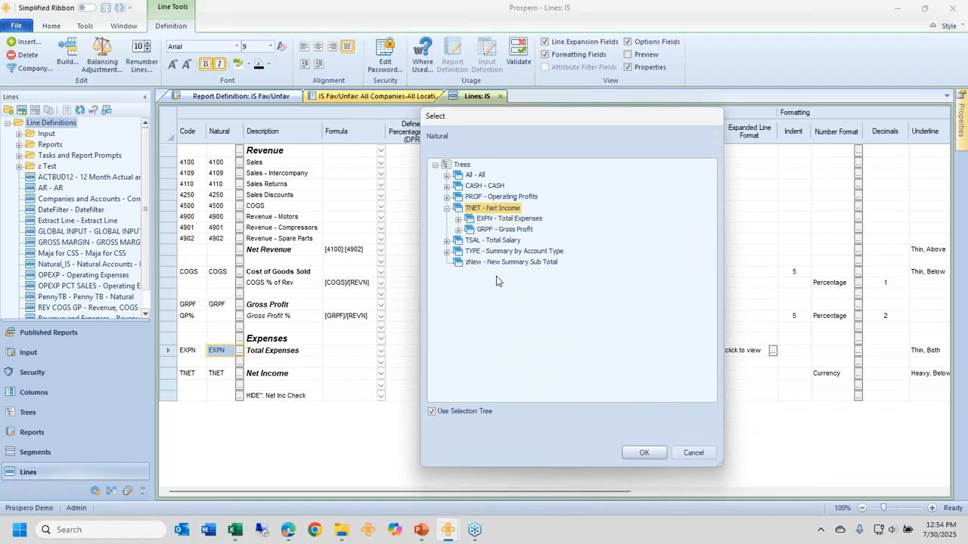
pyautogui.click(471, 220)
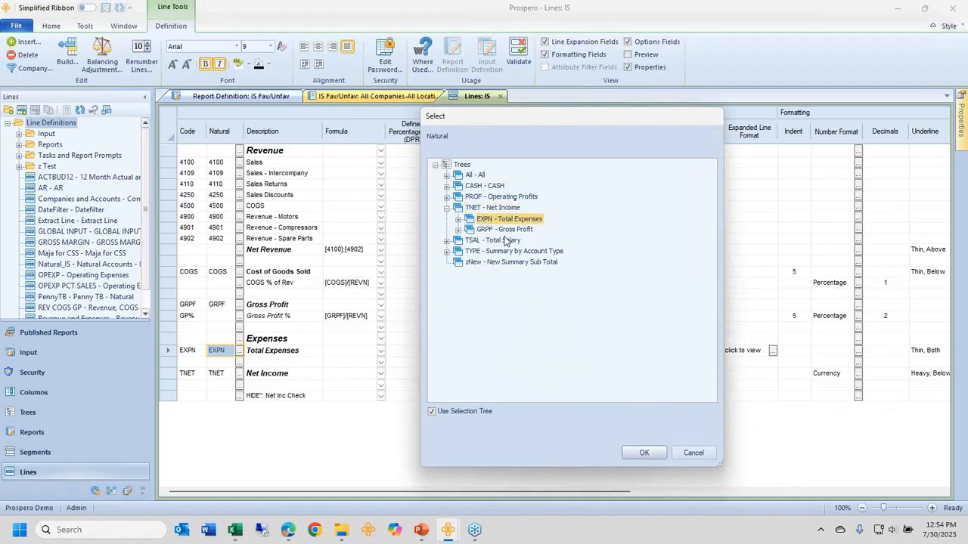
pyautogui.click(459, 230)
pyautogui.click(508, 230)
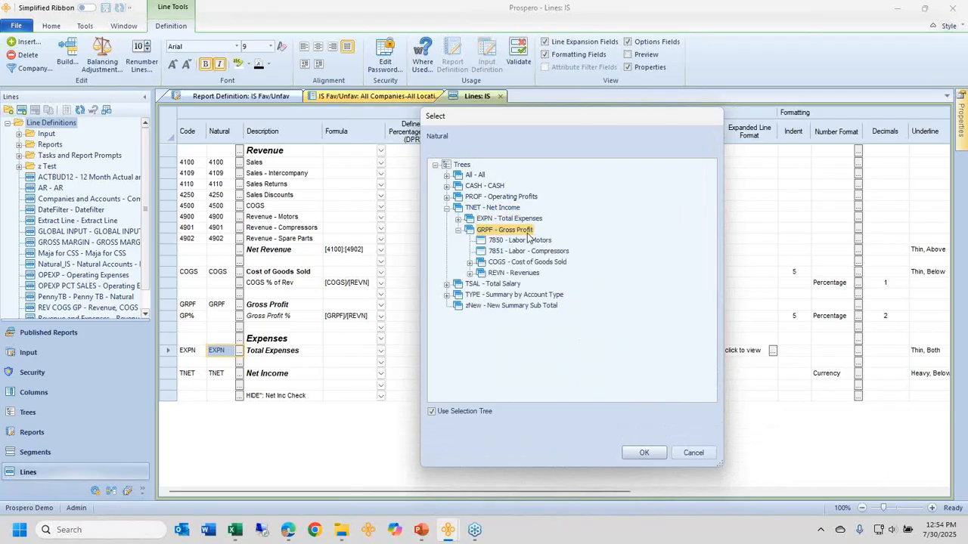
pyautogui.click(497, 264)
pyautogui.click(469, 262)
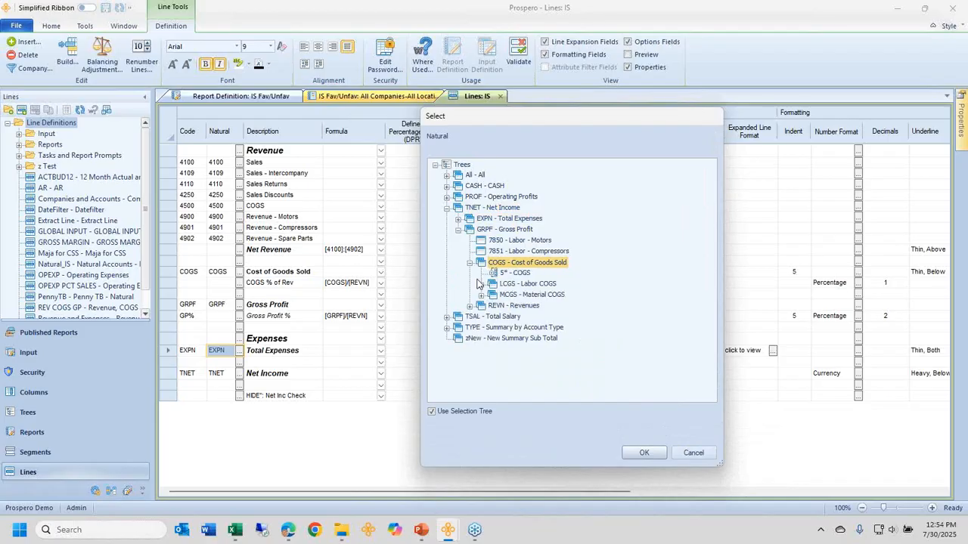
pyautogui.click(470, 306)
pyautogui.click(514, 307)
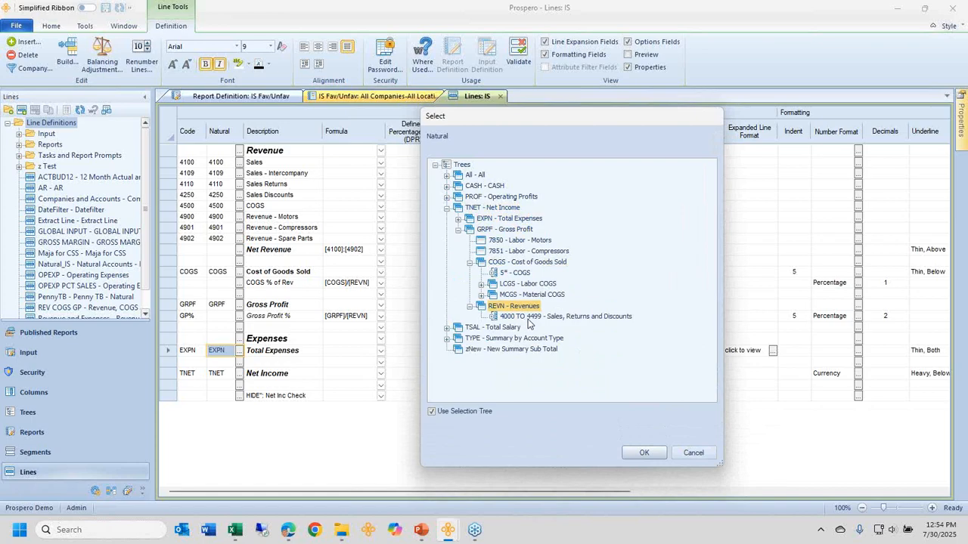
# Step: Examine the members of Cost of Goods Sold in the tree, expanding Material COGS and Labor COGS to their accounts
pyautogui.click(518, 275)
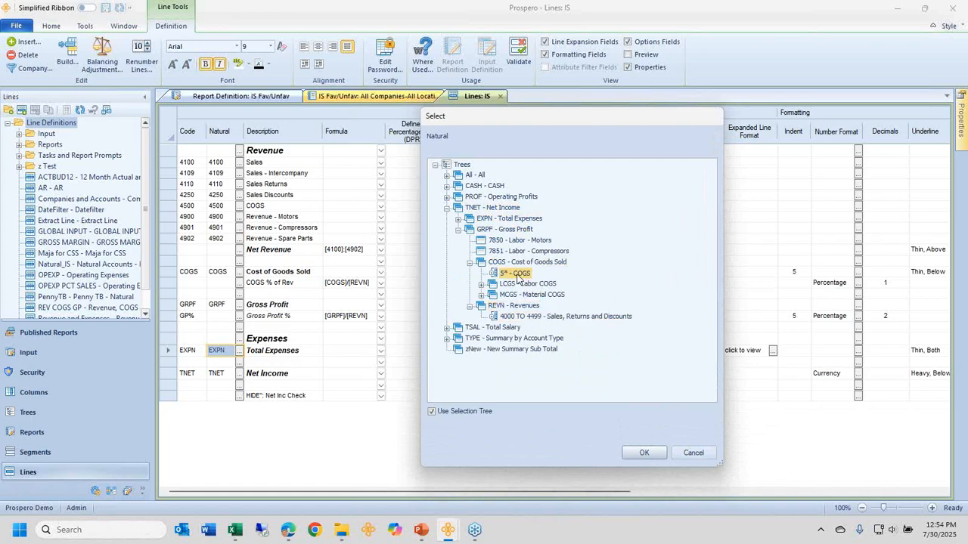
pyautogui.press('Up')
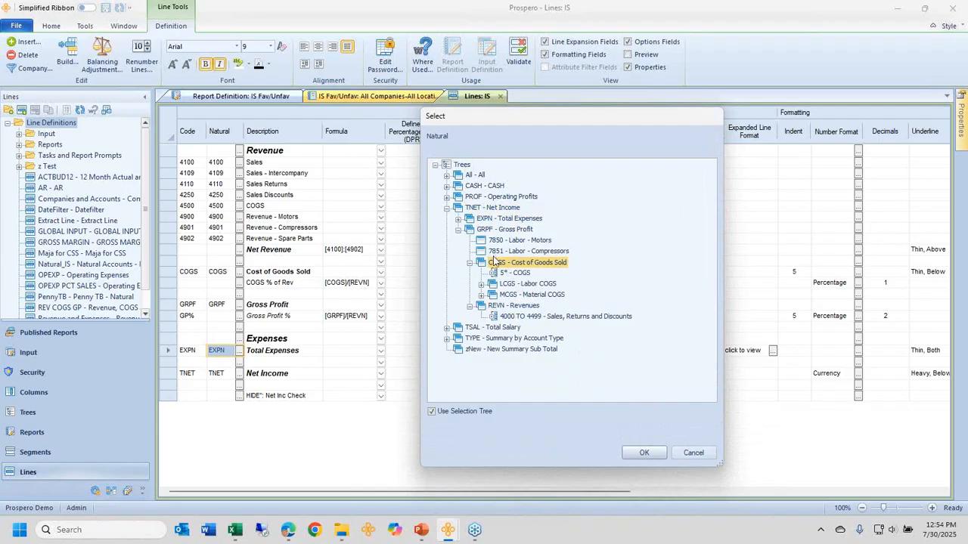
pyautogui.click(510, 274)
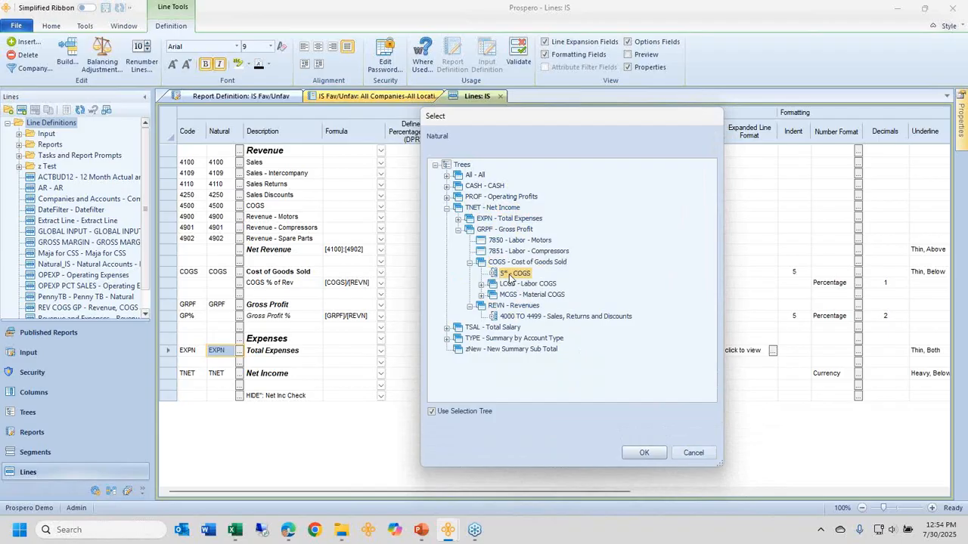
pyautogui.click(512, 284)
pyautogui.click(514, 295)
pyautogui.click(513, 274)
pyautogui.click(515, 285)
pyautogui.click(514, 295)
pyautogui.click(512, 274)
pyautogui.click(514, 285)
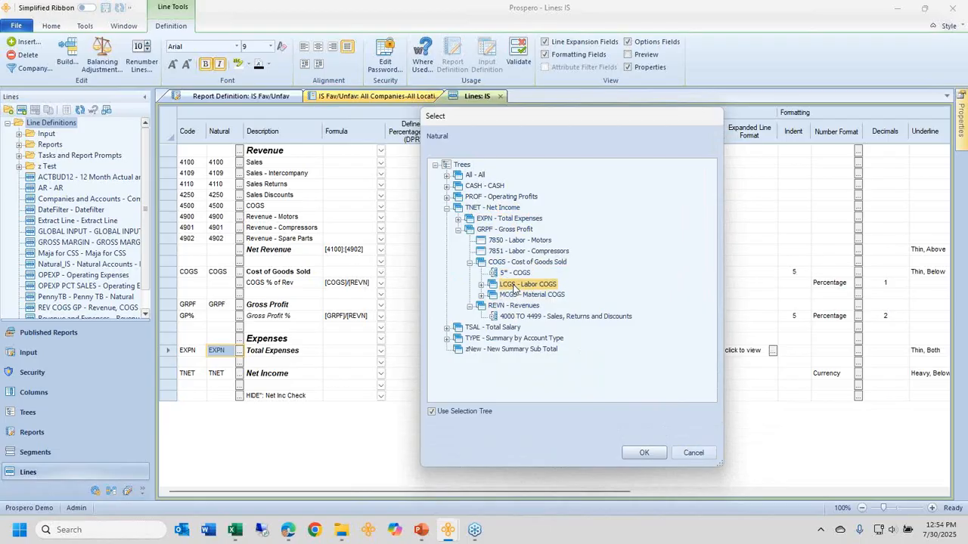
pyautogui.click(515, 296)
pyautogui.click(482, 294)
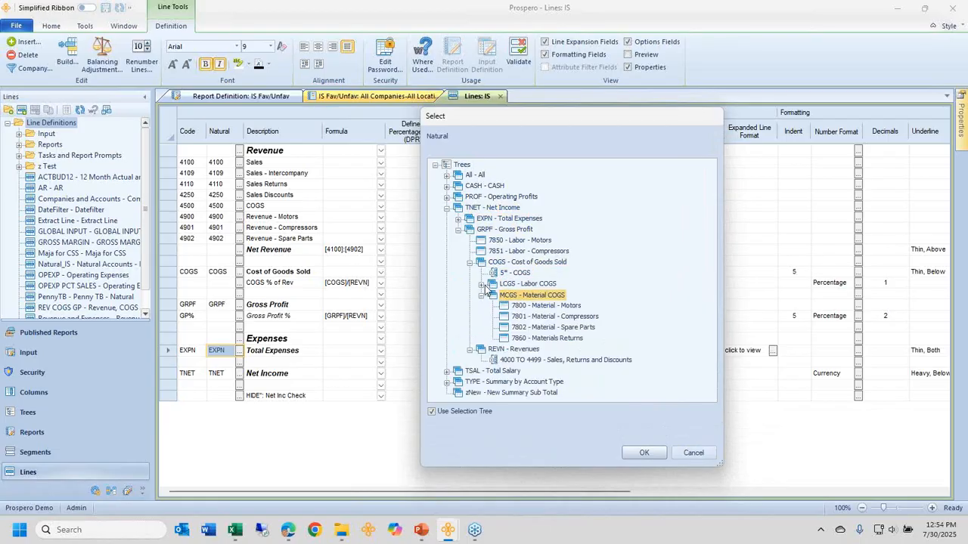
pyautogui.click(482, 284)
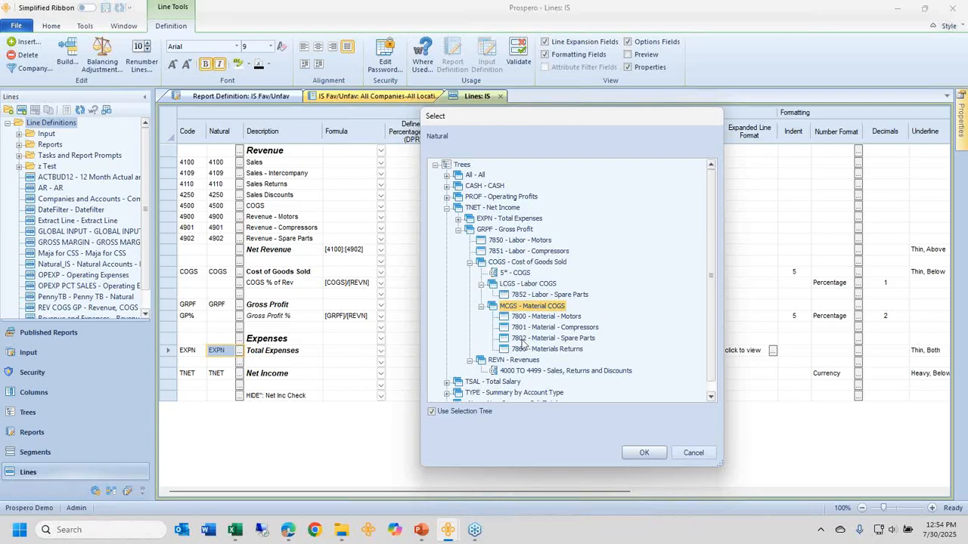
# Step: Expand EXPN - Total Expenses, compare its 6000 TO 7999 range with the COGS summaries, and leave the selection unchanged
pyautogui.click(458, 219)
pyautogui.click(507, 218)
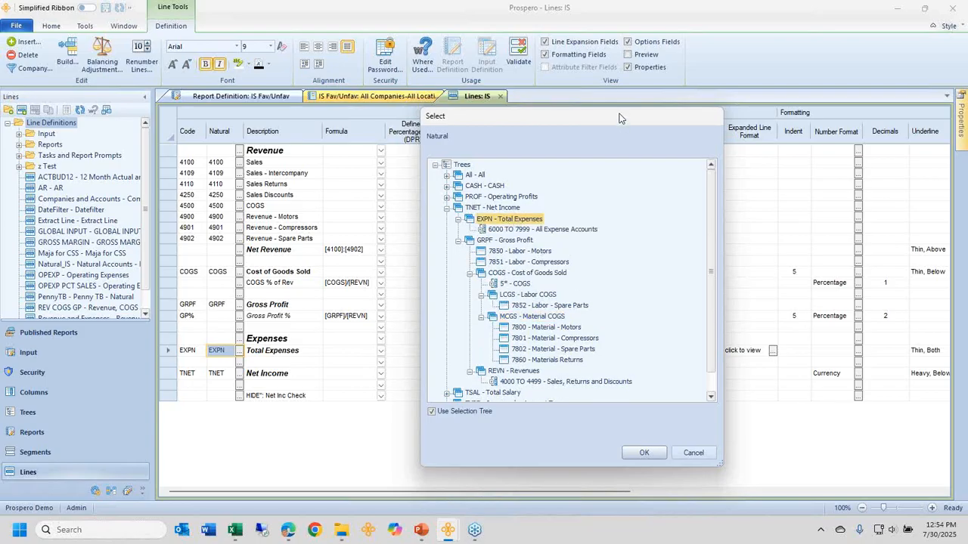
pyautogui.moveTo(618, 117); pyautogui.dragTo(449, 99)
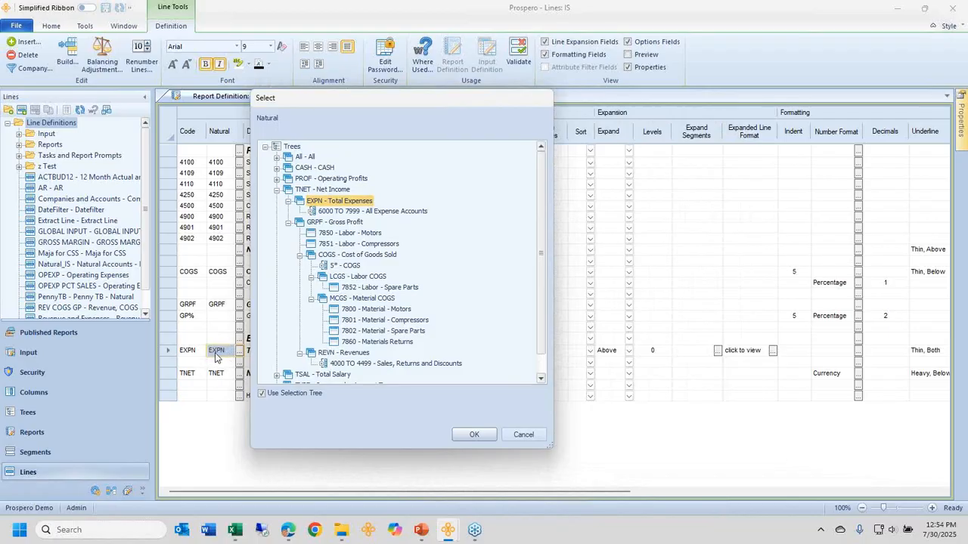
pyautogui.click(321, 213)
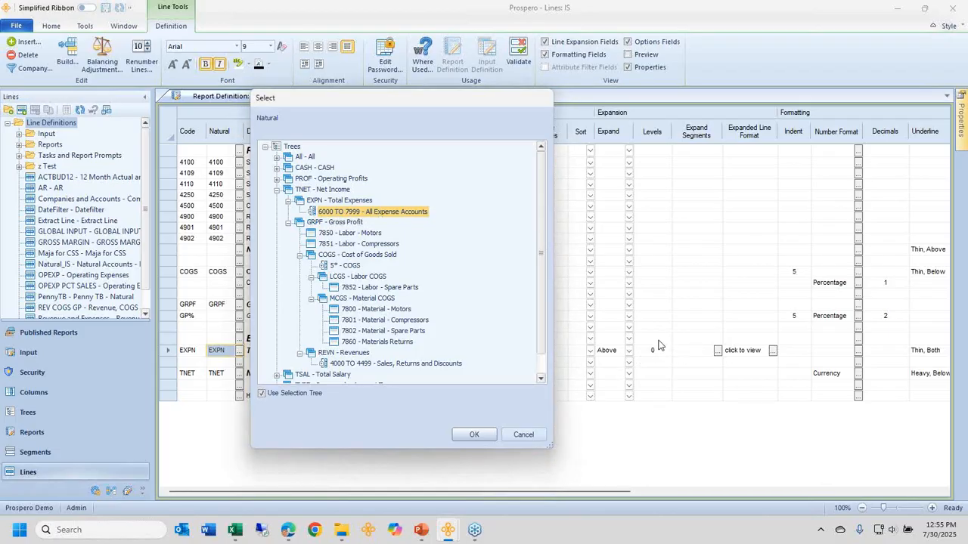
pyautogui.click(357, 255)
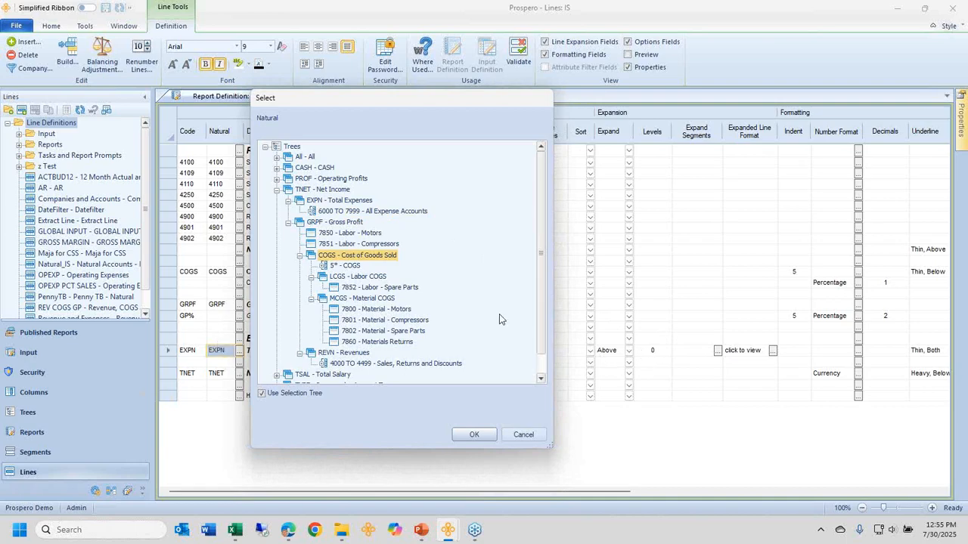
pyautogui.click(349, 266)
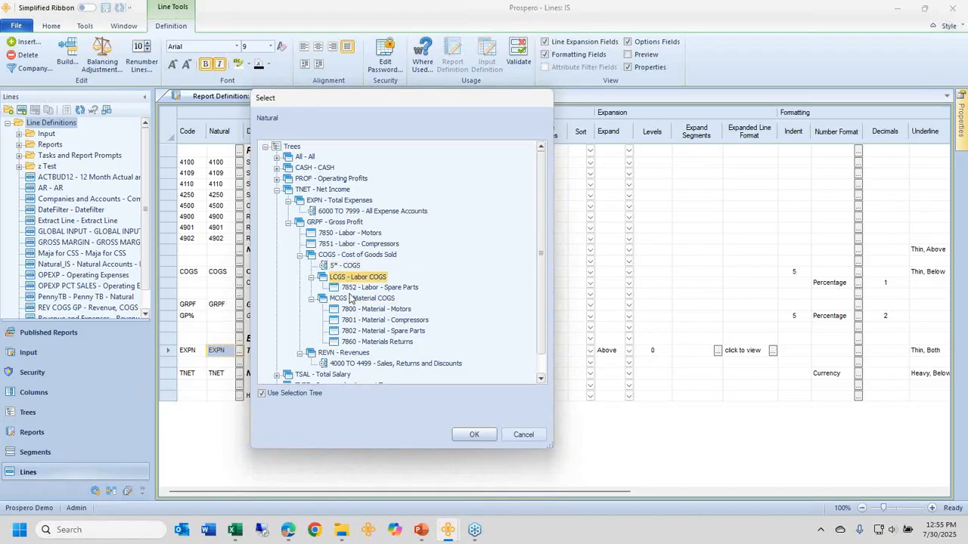
pyautogui.click(352, 299)
pyautogui.click(328, 202)
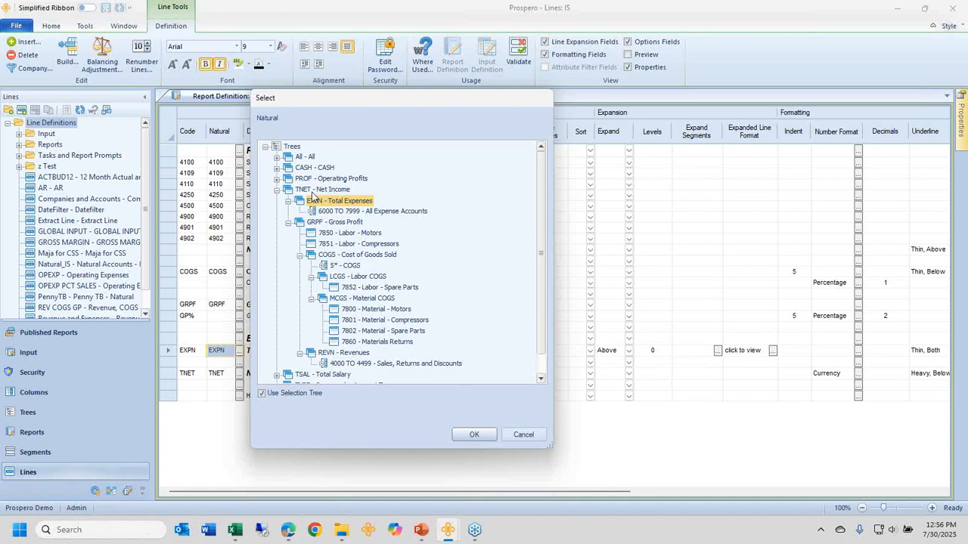
pyautogui.click(524, 435)
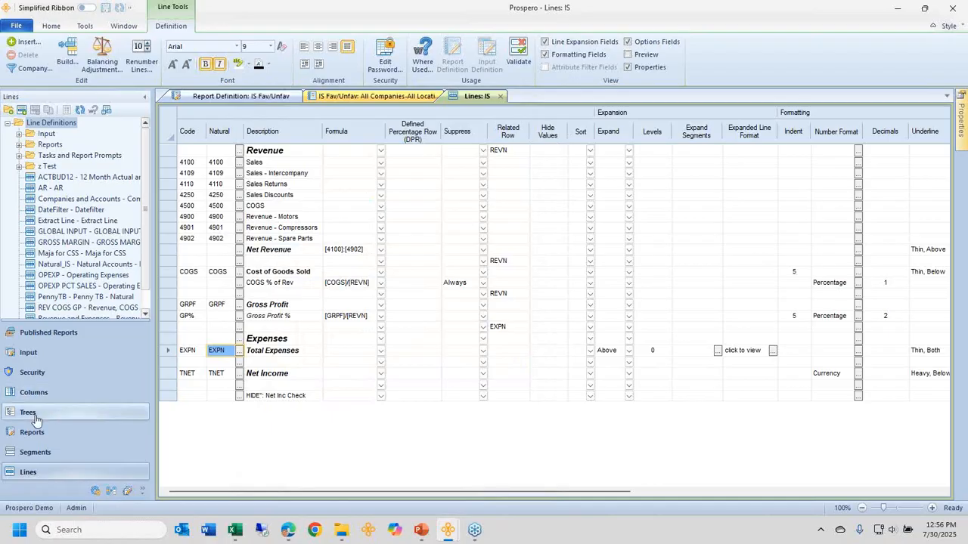
# Step: Open the TNET - Net Income tree definition from the current Natural trees and expand all its branches
pyautogui.click(35, 414)
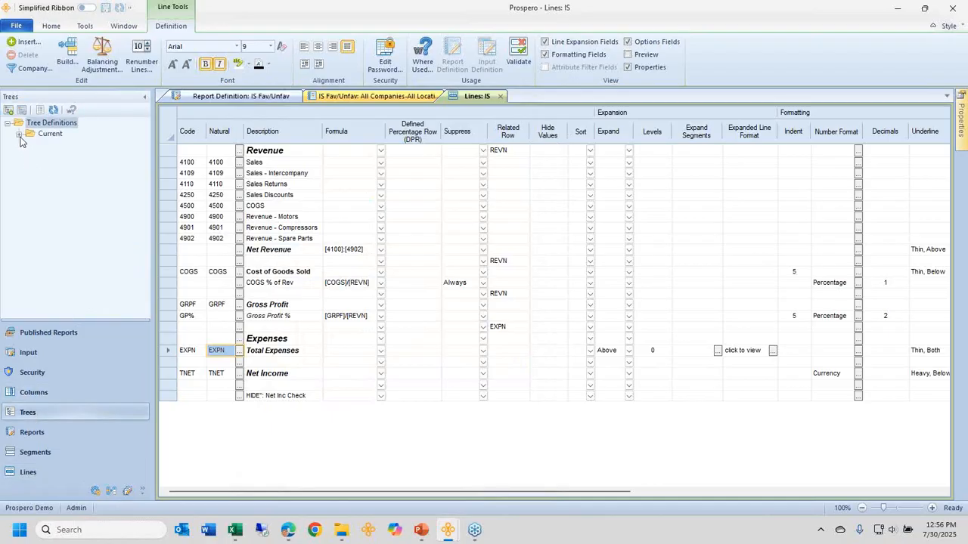
pyautogui.click(19, 135)
pyautogui.click(30, 156)
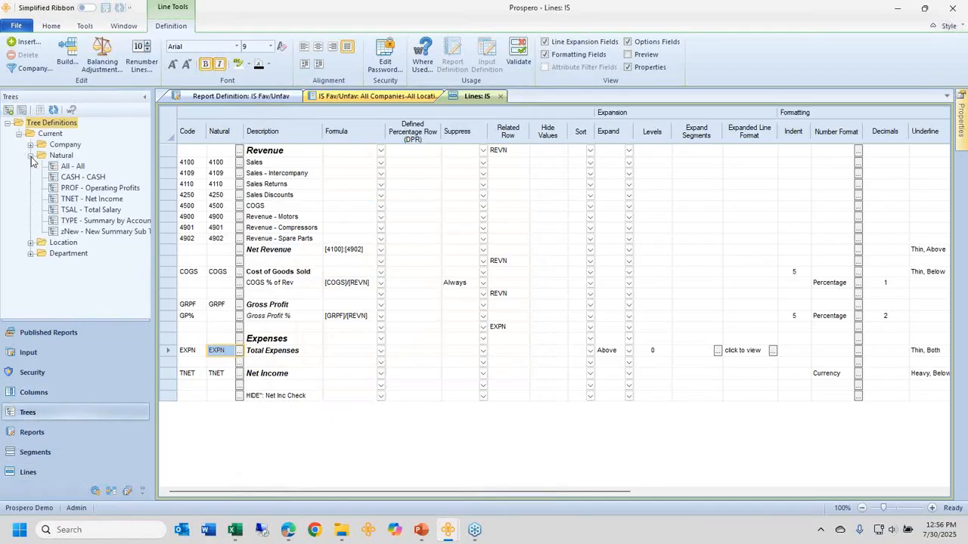
pyautogui.click(85, 200)
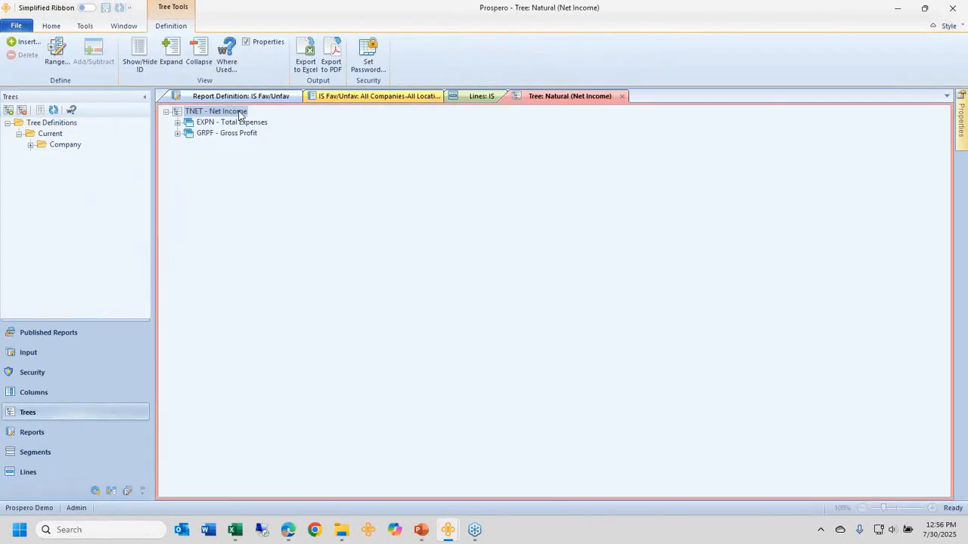
pyautogui.rightClick(241, 112)
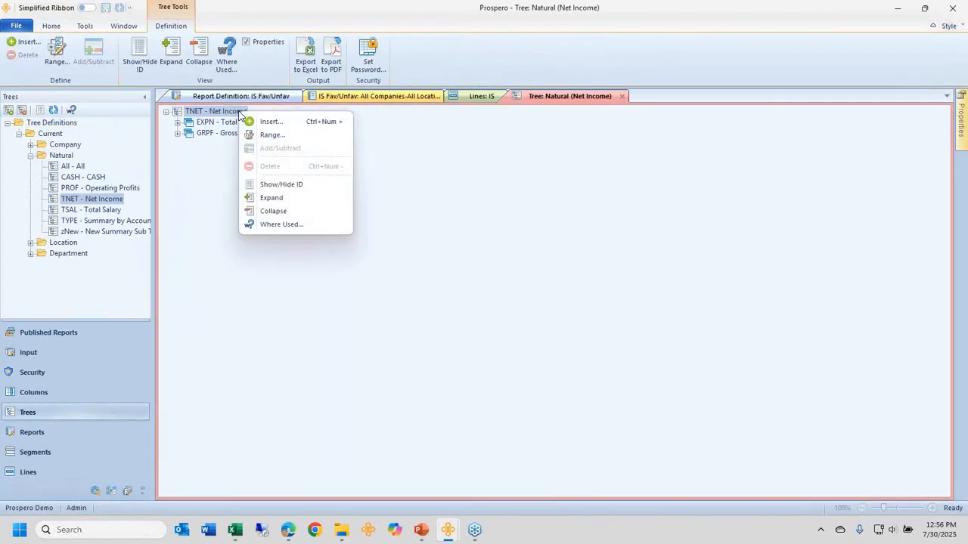
pyautogui.click(303, 203)
# Step: View the natural accounts available for insertion under EXPN - Total Expenses, then close the list without adding any
pyautogui.click(232, 122)
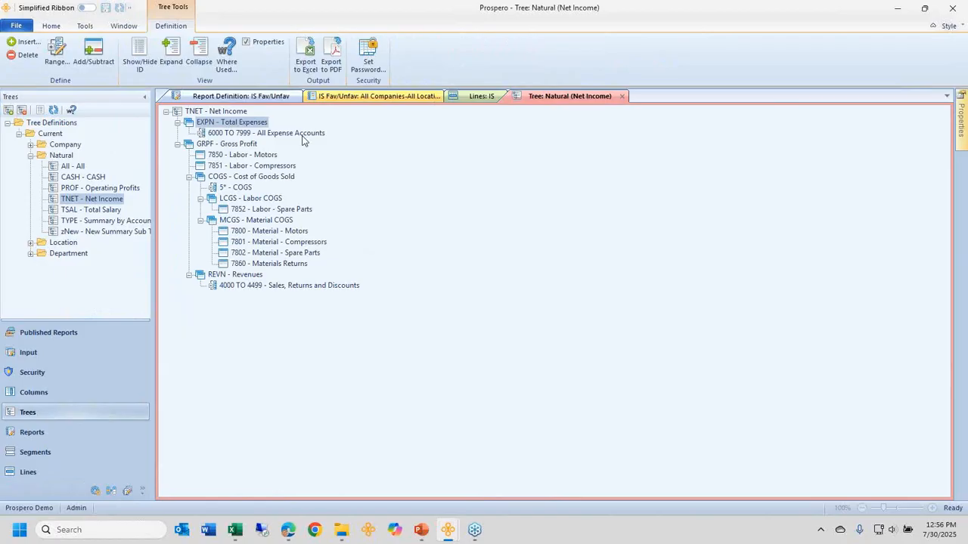
pyautogui.rightClick(266, 123)
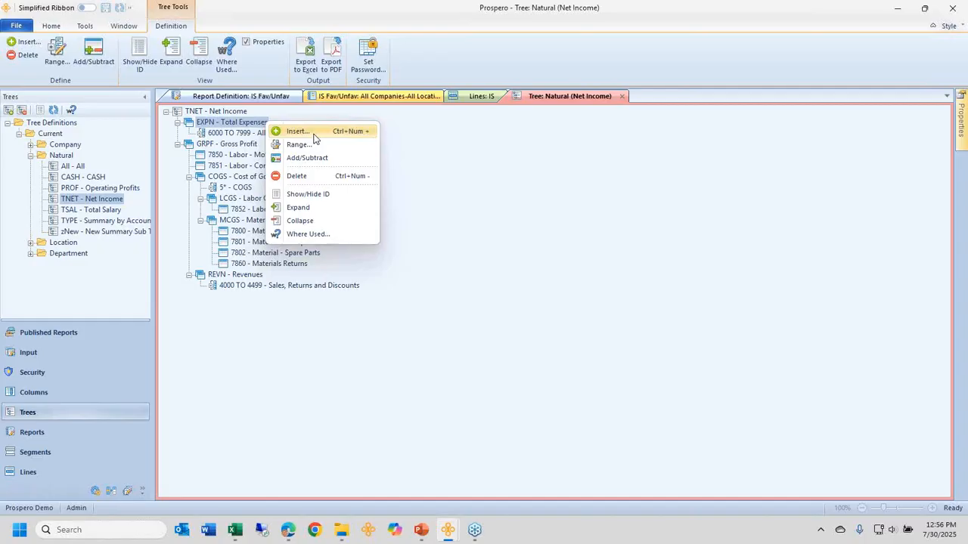
pyautogui.click(299, 132)
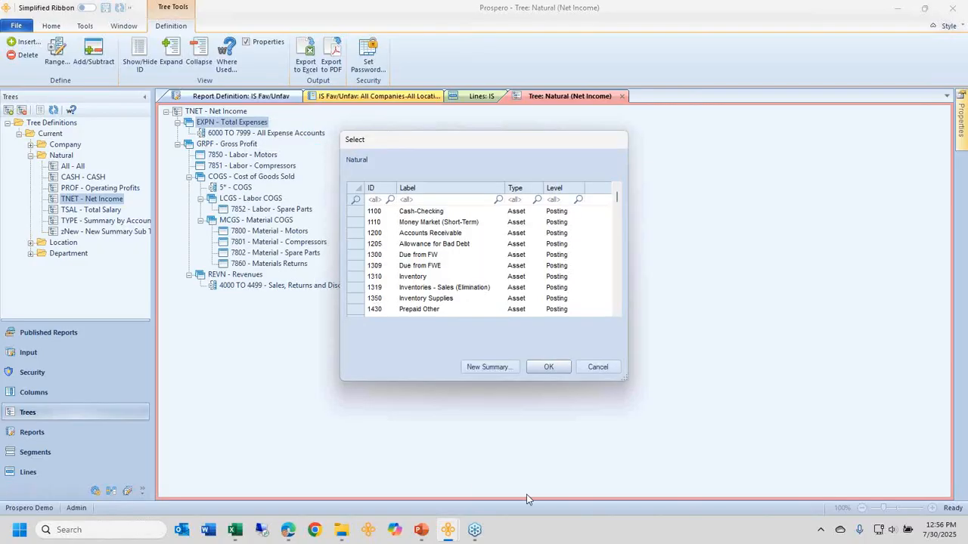
pyautogui.click(597, 368)
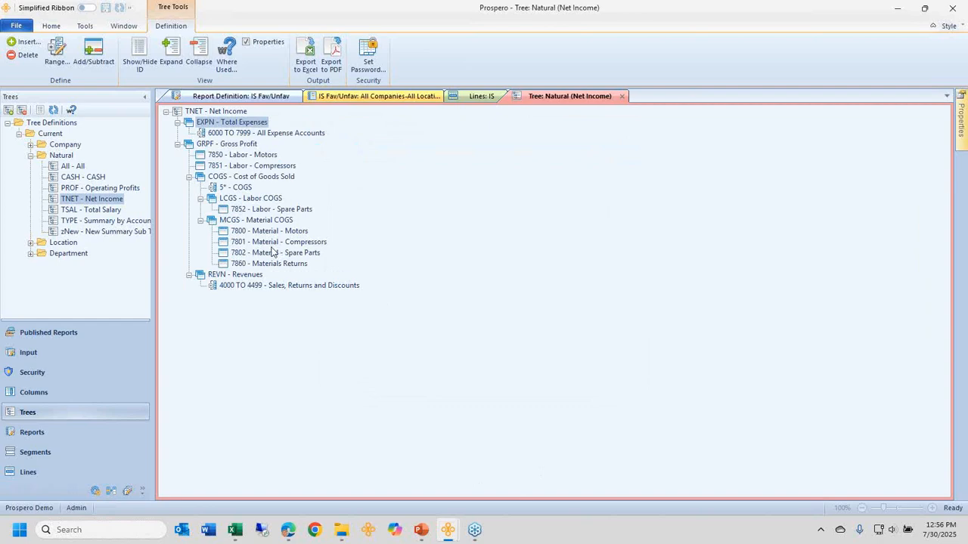
# Step: Delete account 7800 - Material - Motors from the MCGS - Material COGS summary in the Net Income tree
pyautogui.click(253, 232)
pyautogui.rightClick(265, 236)
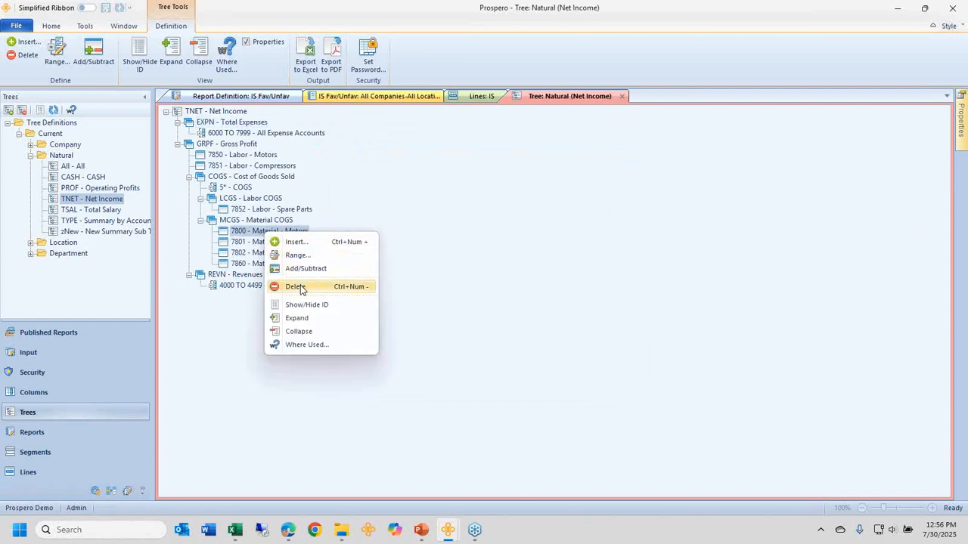
pyautogui.click(300, 285)
# Step: Insert natural account 7800 - Material - Motors under MCGS - Material COGS, filtering the account IDs by 7
pyautogui.rightClick(261, 220)
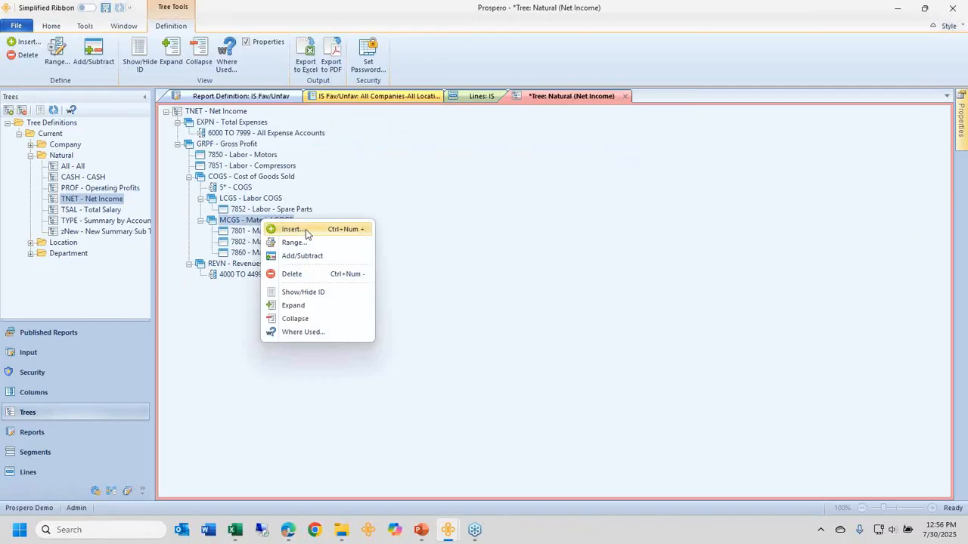
pyautogui.click(306, 229)
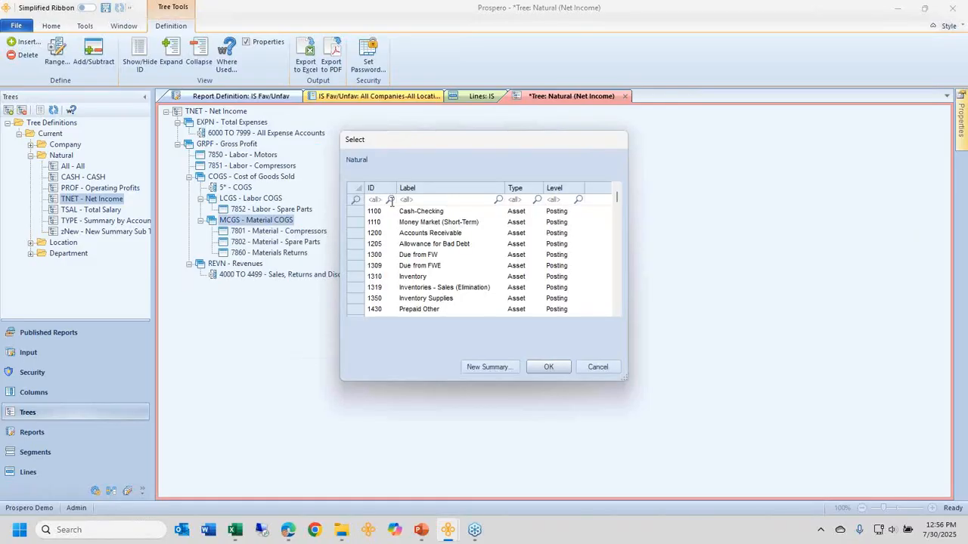
pyautogui.click(390, 201)
pyautogui.write('7')
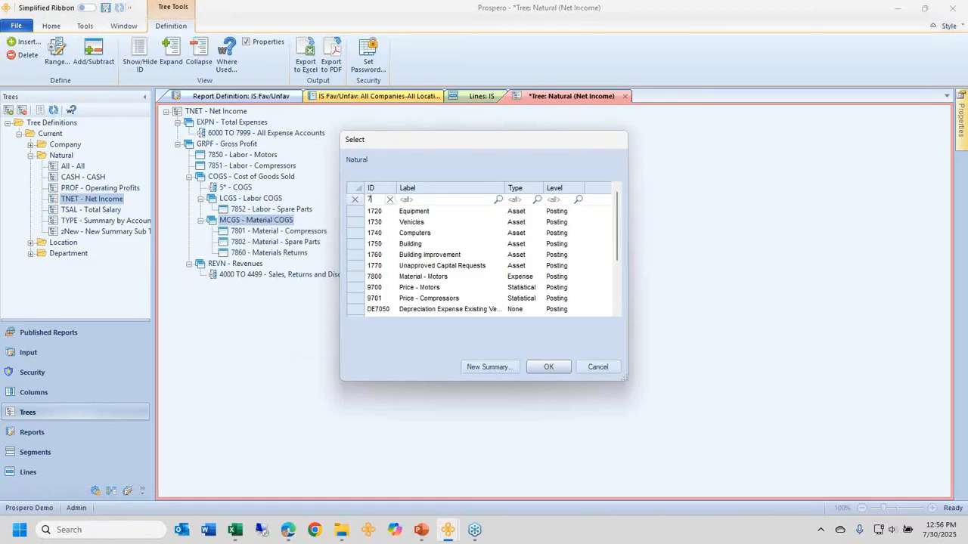
pyautogui.moveTo(375, 200)
pyautogui.mouseDown()
pyautogui.moveTo(384, 199)
pyautogui.moveTo(364, 199)
pyautogui.mouseUp()
pyautogui.click(380, 276)
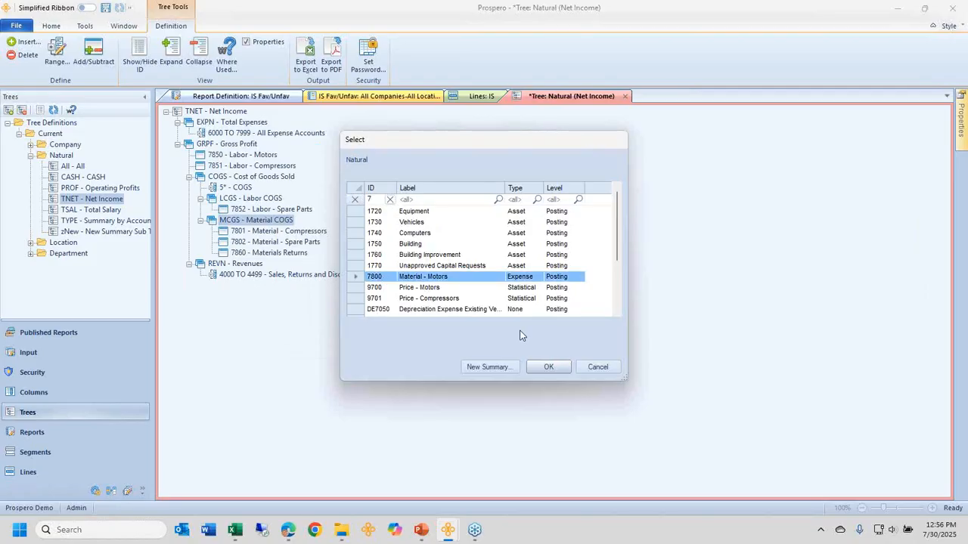
pyautogui.click(537, 367)
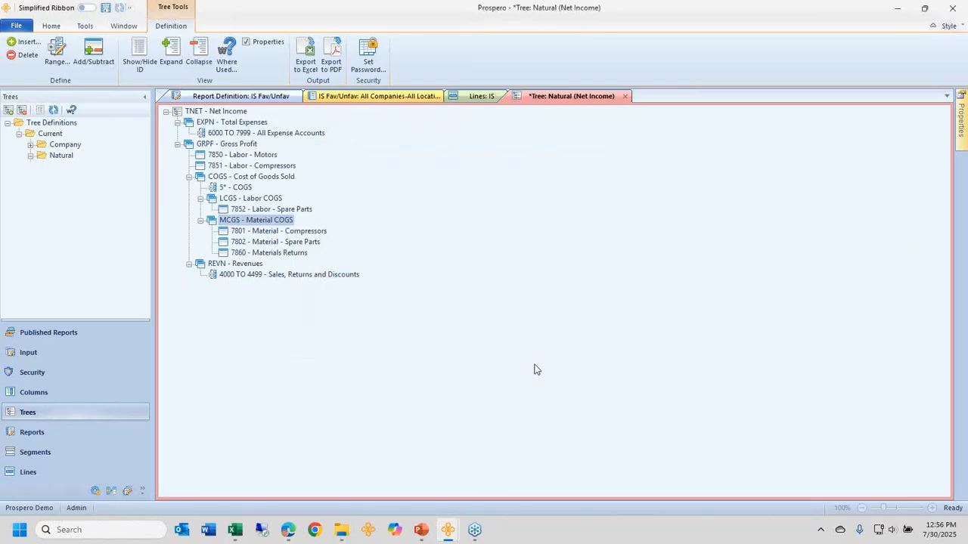
# Step: Start a range under LCGS - Labor COGS labelled Demo Expenses, covering accounts 7000 to 7999
pyautogui.click(260, 198)
pyautogui.rightClick(260, 198)
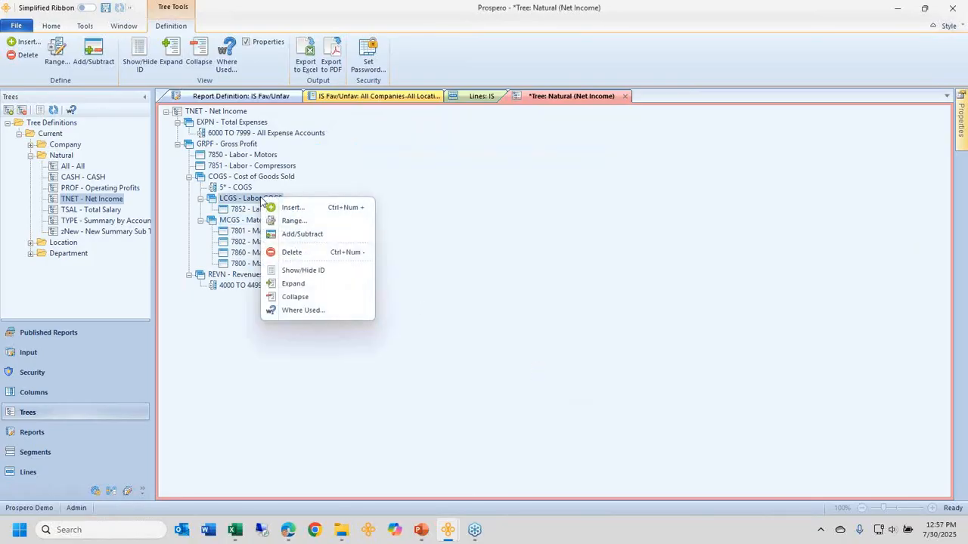
pyautogui.click(309, 220)
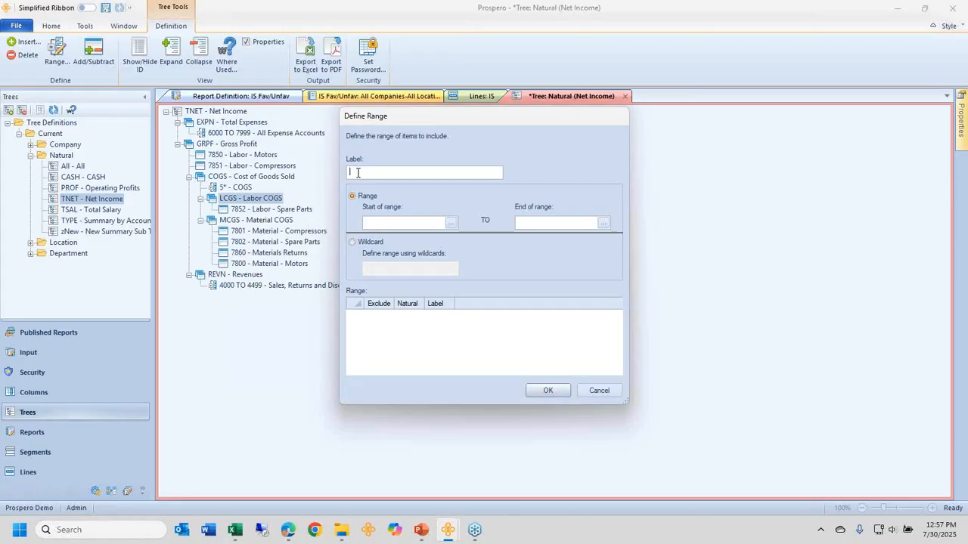
pyautogui.write('Demo Expenses')
pyautogui.click(384, 225)
pyautogui.write('70')
pyautogui.write('7999')
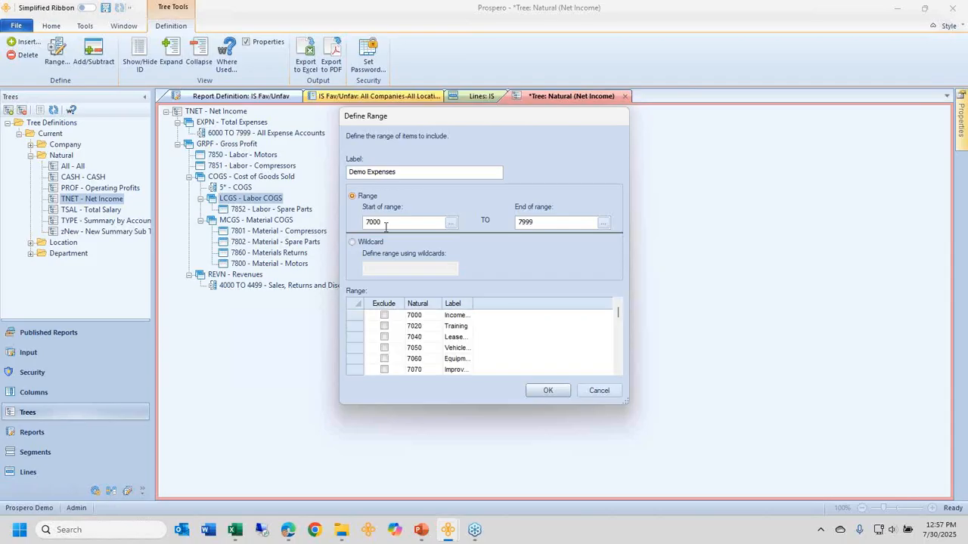
pyautogui.moveTo(388, 226); pyautogui.dragTo(363, 223)
pyautogui.moveTo(536, 223); pyautogui.dragTo(465, 220)
# Step: Try to add the Demo Expenses range using the wildcard 7* instead, and discard the range definition
pyautogui.click(360, 242)
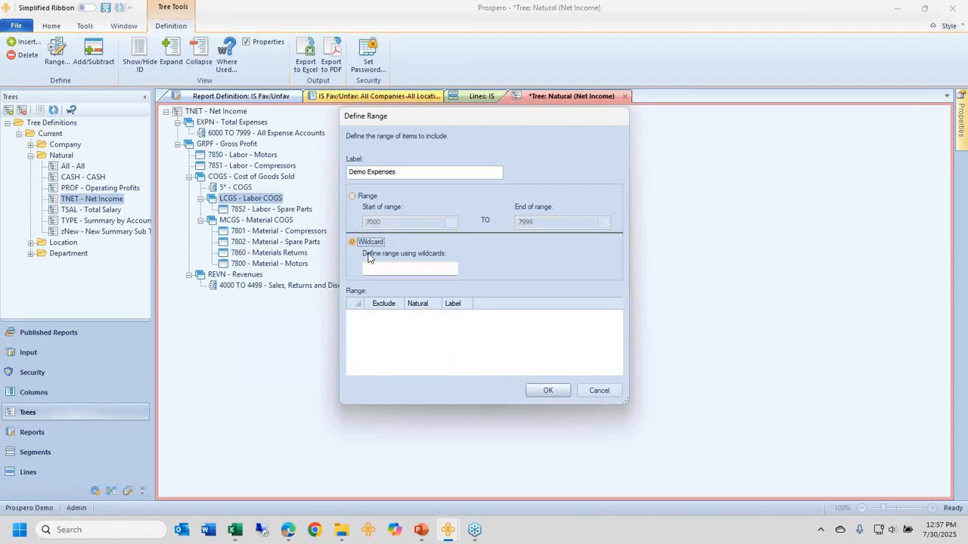
pyautogui.click(393, 270)
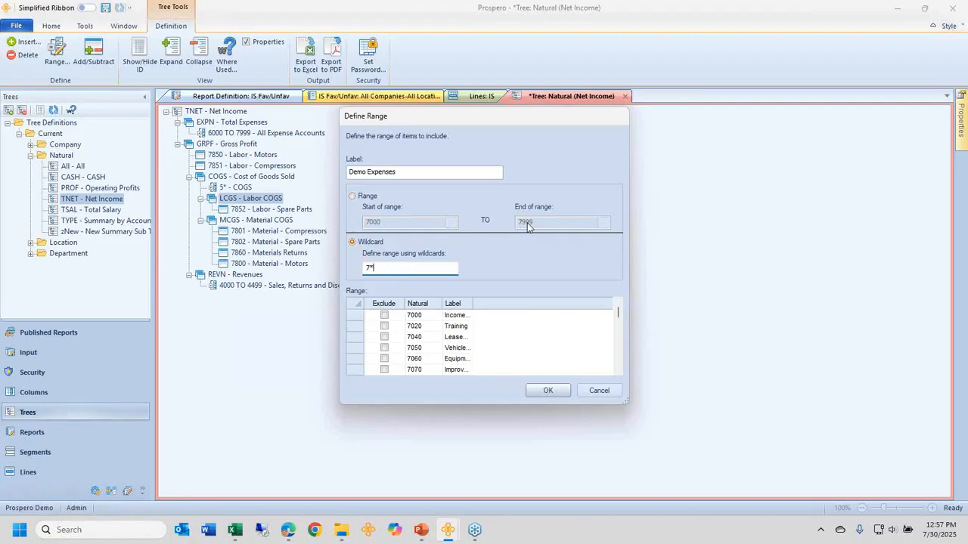
pyautogui.click(539, 394)
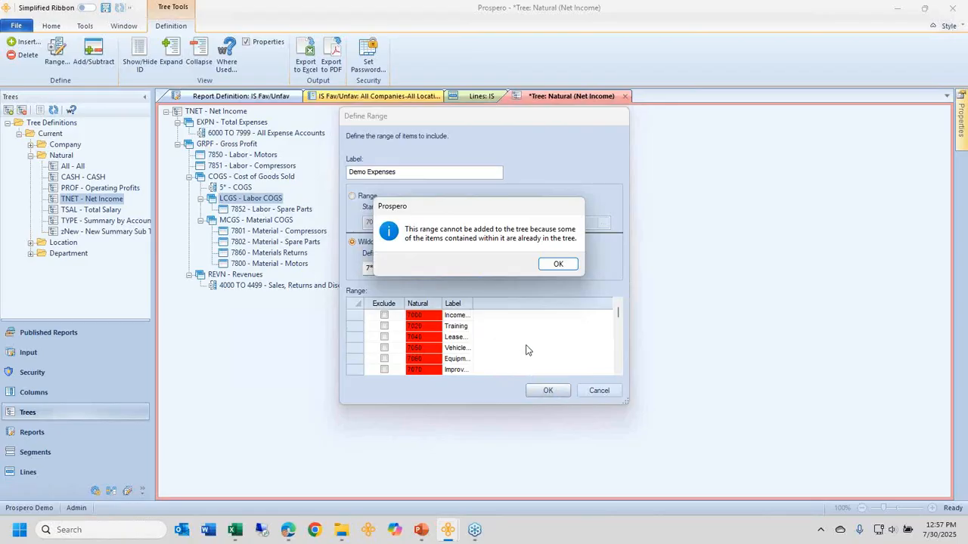
pyautogui.moveTo(495, 212); pyautogui.dragTo(574, 212)
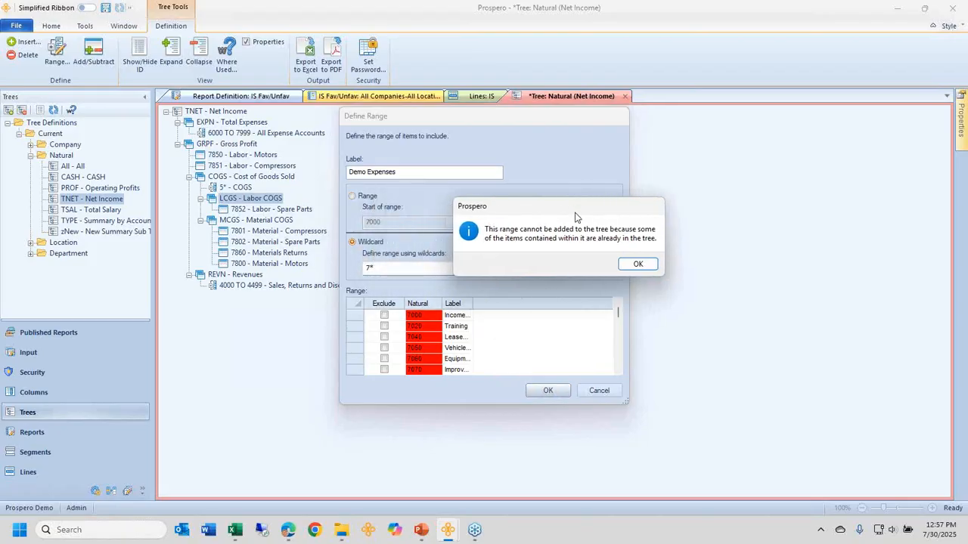
pyautogui.click(638, 265)
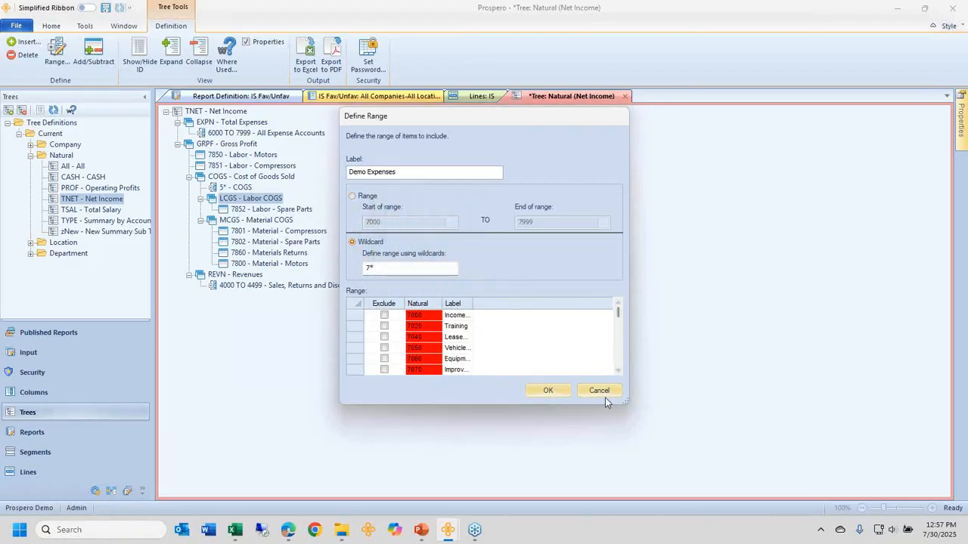
pyautogui.click(603, 391)
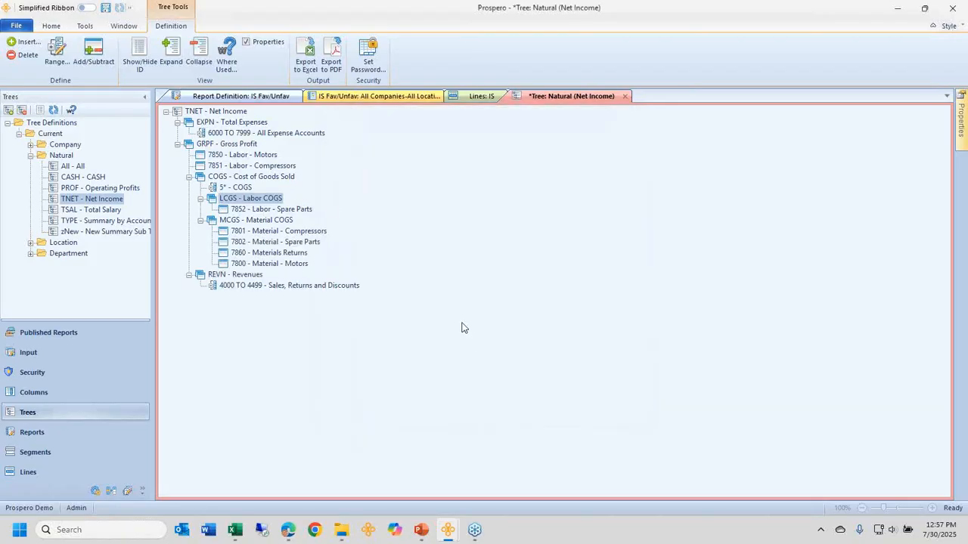
# Step: Look up where EXPN - Total Expenses is used and examine the listed line definitions, column definition and tree
pyautogui.rightClick(232, 112)
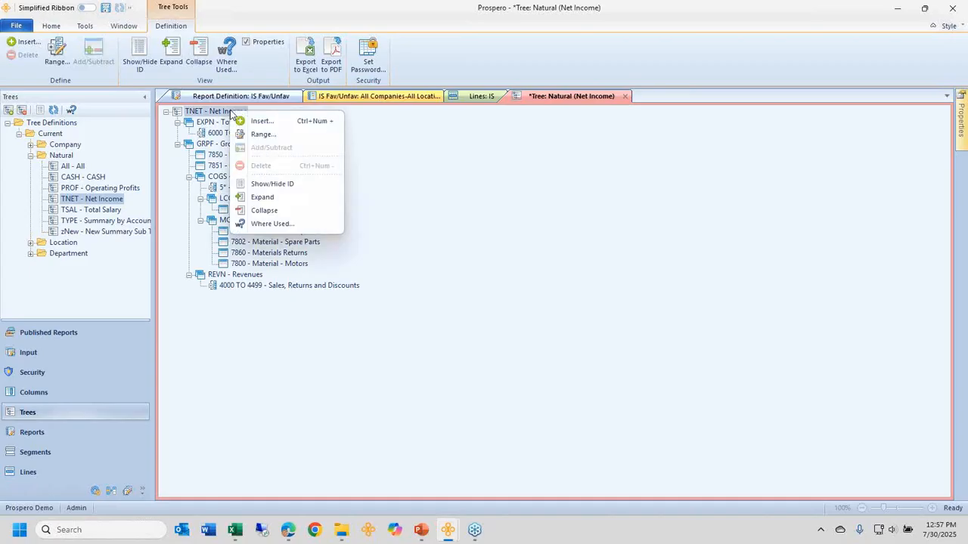
pyautogui.click(386, 202)
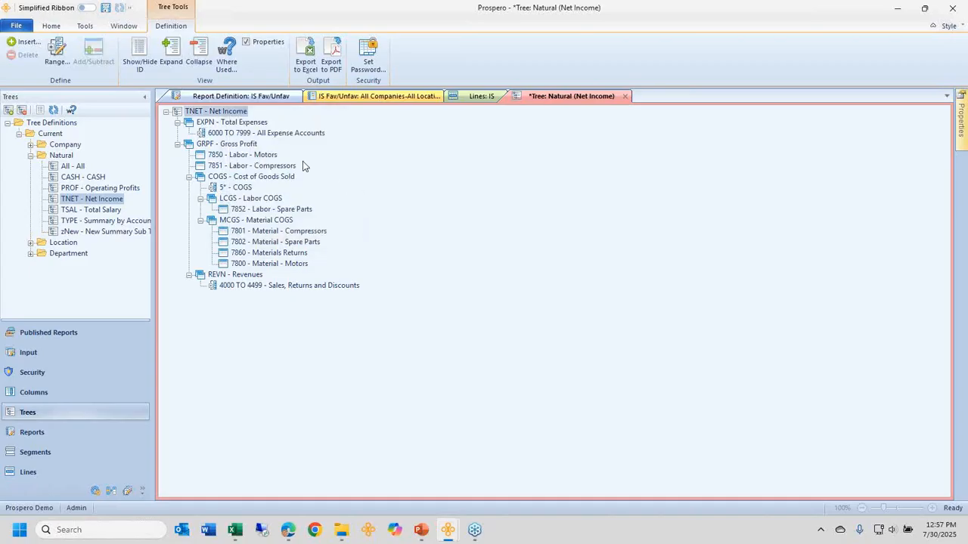
pyautogui.click(231, 122)
pyautogui.rightClick(233, 124)
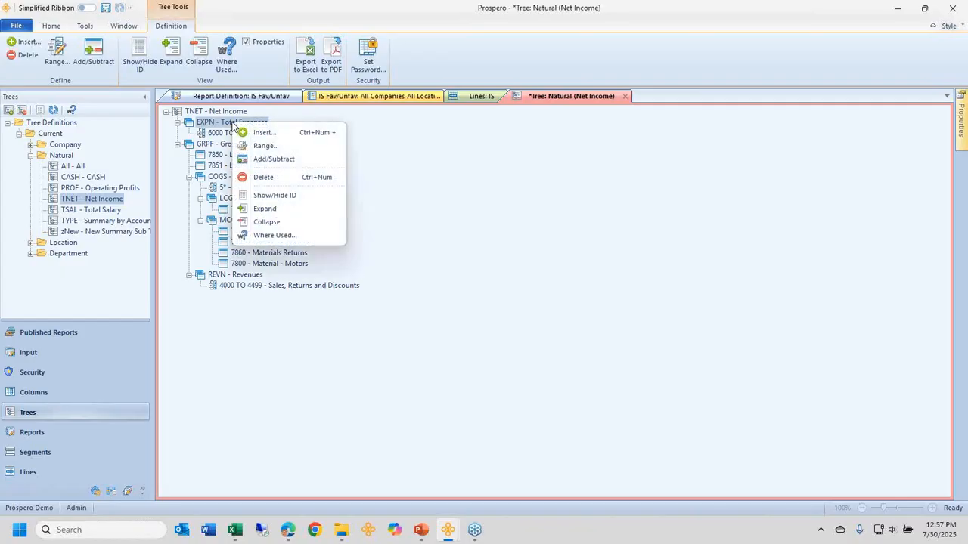
pyautogui.click(316, 236)
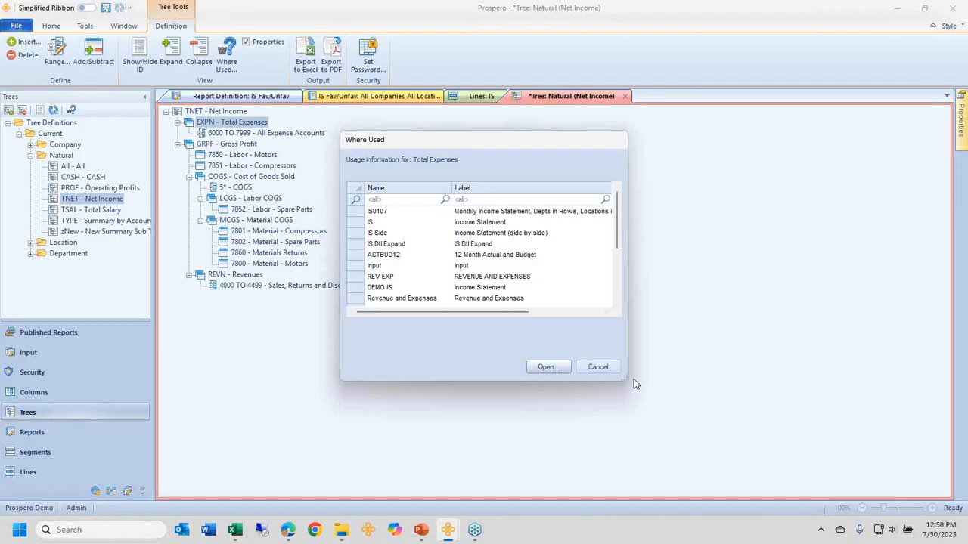
pyautogui.moveTo(634, 382); pyautogui.dragTo(775, 482)
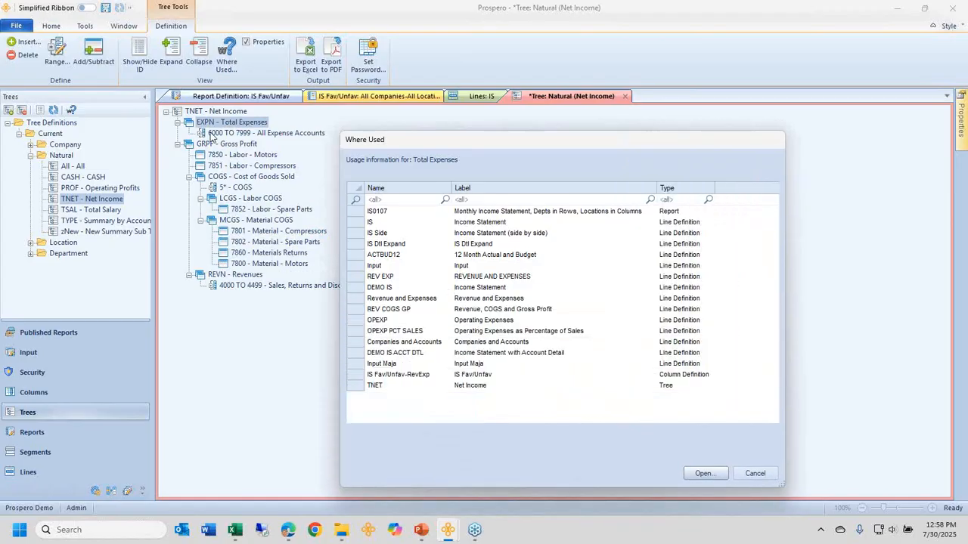
pyautogui.moveTo(678, 237); pyautogui.dragTo(673, 344)
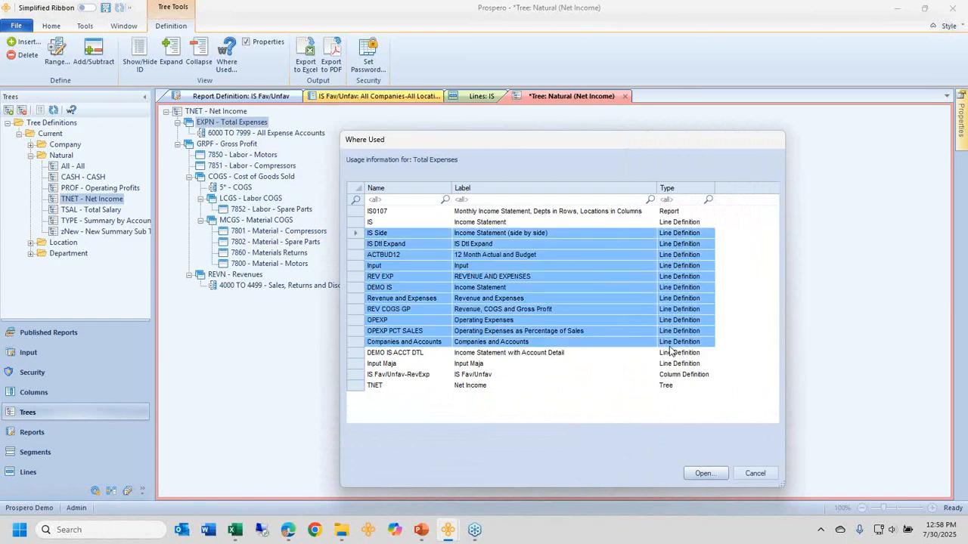
pyautogui.click(673, 386)
pyautogui.click(675, 375)
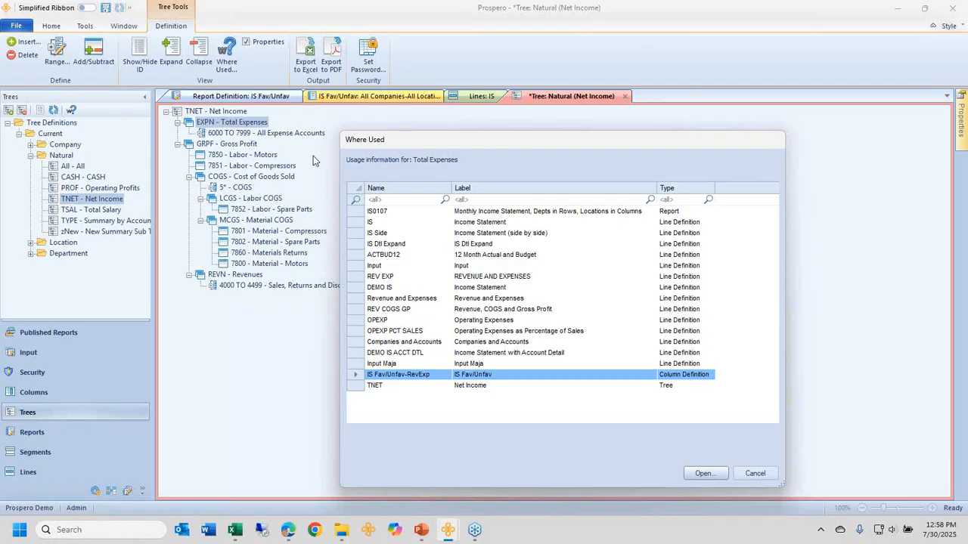
# Step: Switch to the PowerPoint presentation and show slide 15, the thank-you slide with Questions & Answers and Next Steps
pyautogui.click(430, 534)
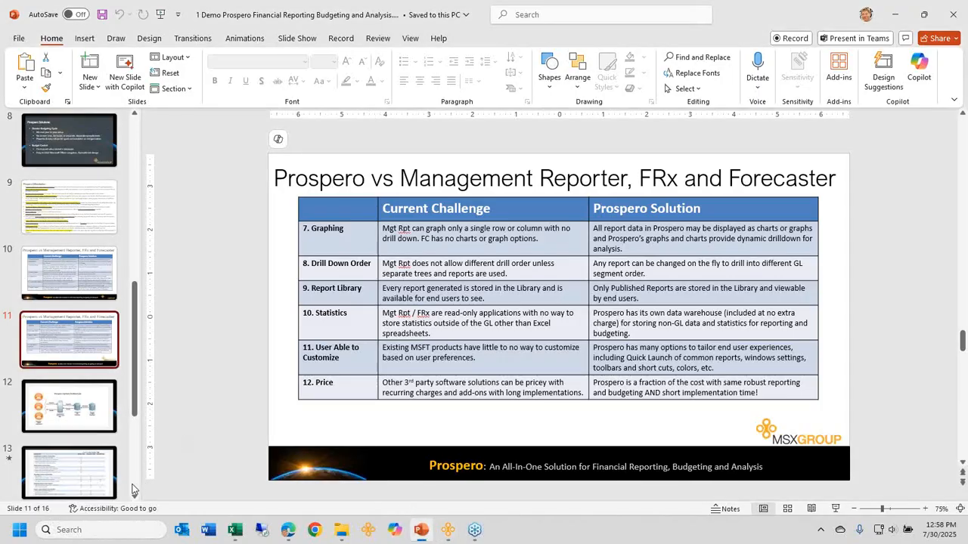
pyautogui.scroll(-3, 68, 303)
pyautogui.click(84, 404)
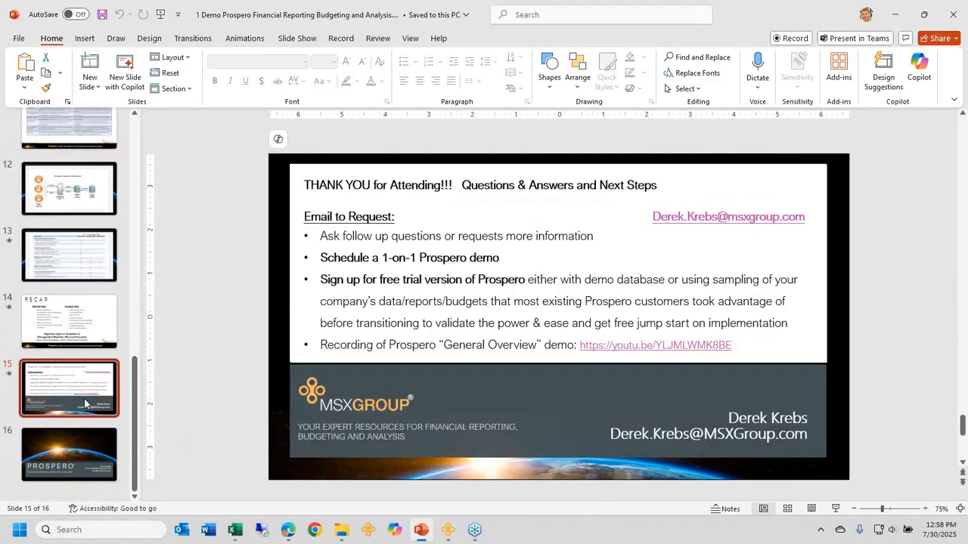